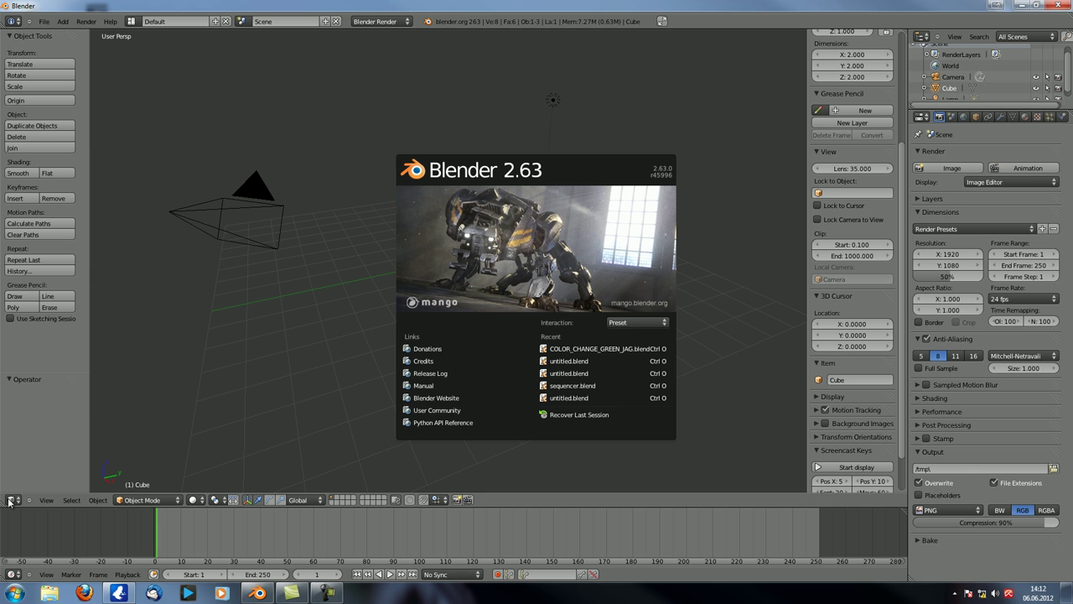
Delete the default cube from the scene.
left_click(11, 500)
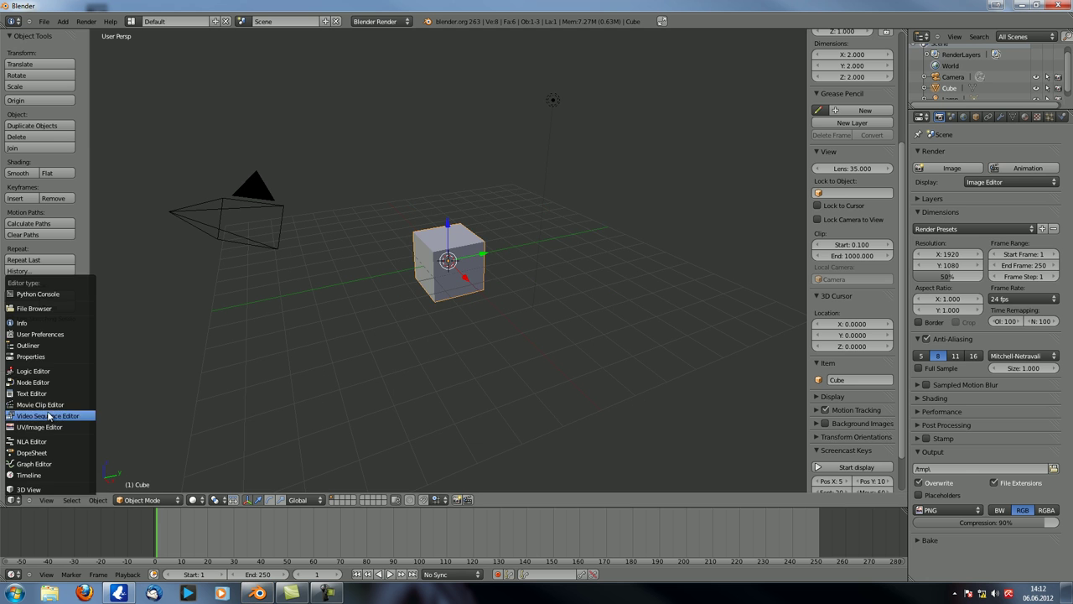
middle_click_drag(446, 299, 434, 270)
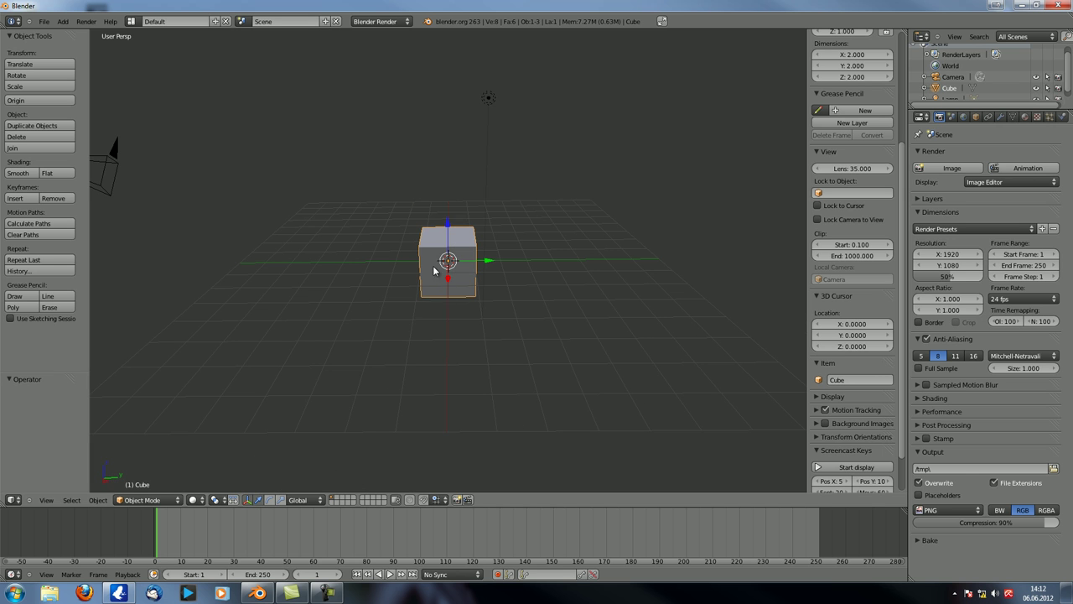
key("x")
left_click(440, 253)
Start the screencast key display and add a Monkey mesh at the scene's origin.
key("shift+a")
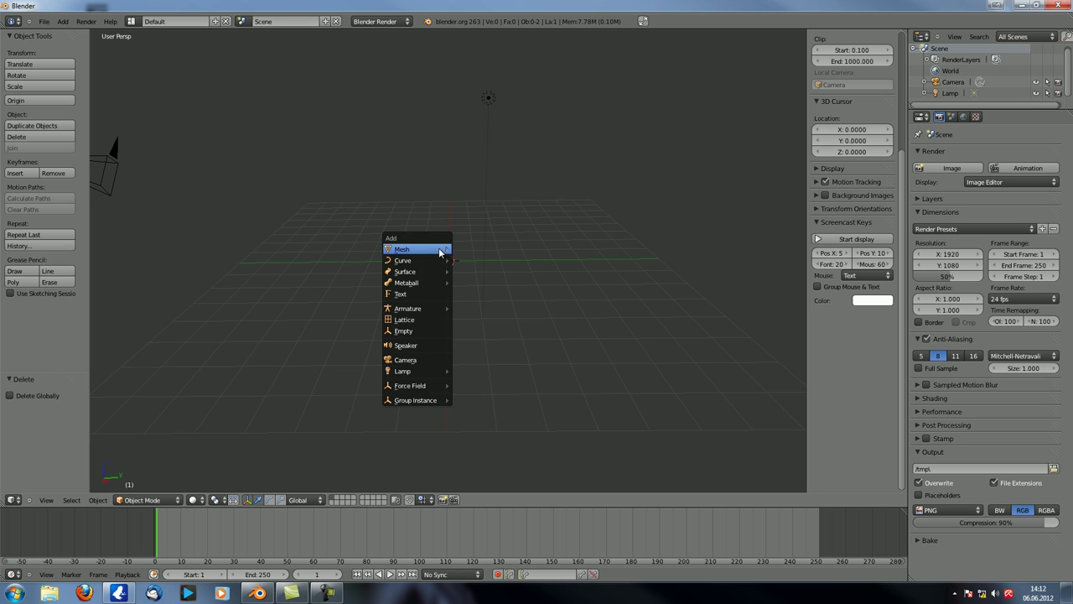
mouse_move(439, 253)
left_click(858, 238)
middle_click_drag(530, 286, 439, 299)
key("shift+a")
mouse_move(438, 299)
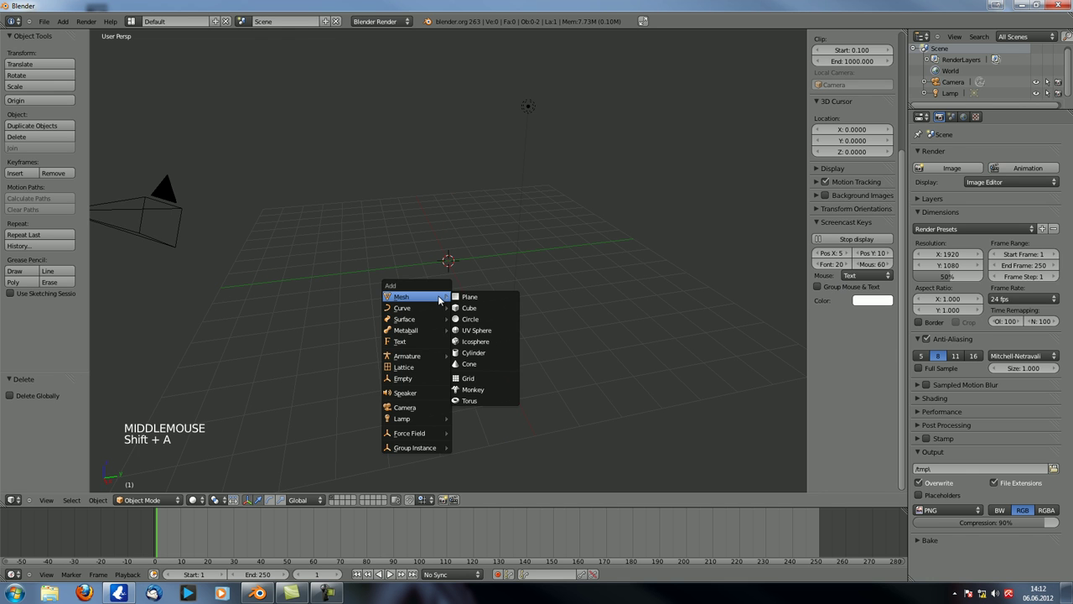
left_click(492, 389)
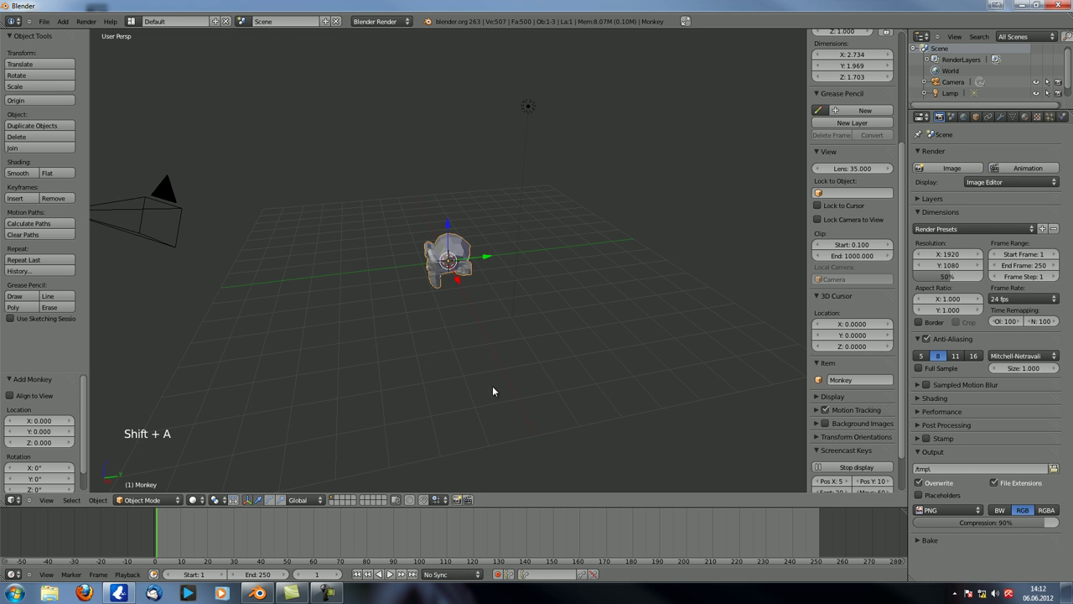
Shade the monkey smooth and add a Subdivision Surface modifier with 2 view subdivisions.
left_click(17, 173)
left_click(1000, 116)
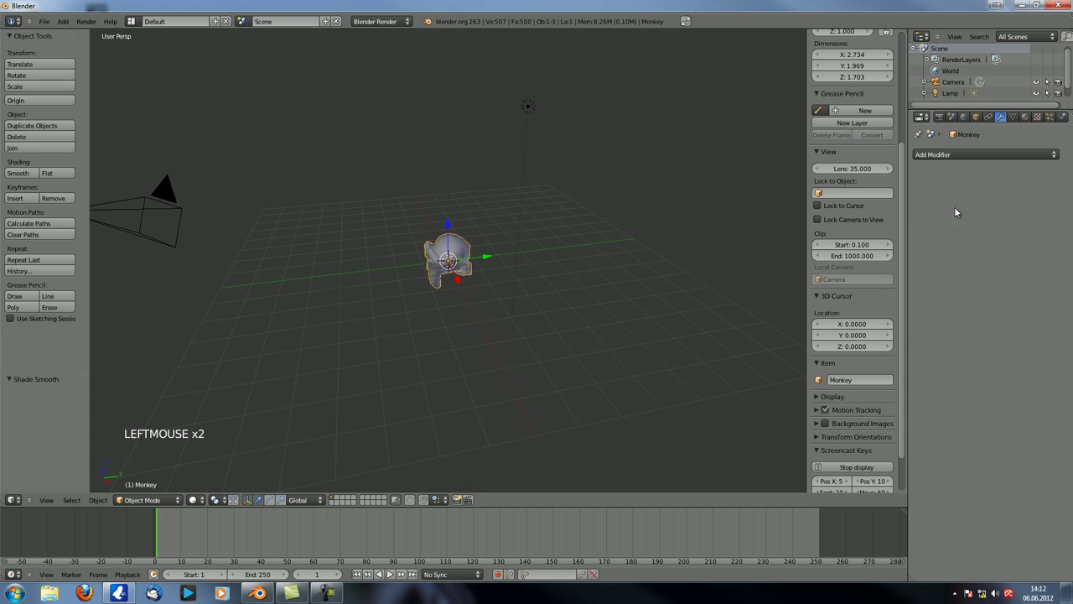
left_click(972, 154)
left_click(835, 324)
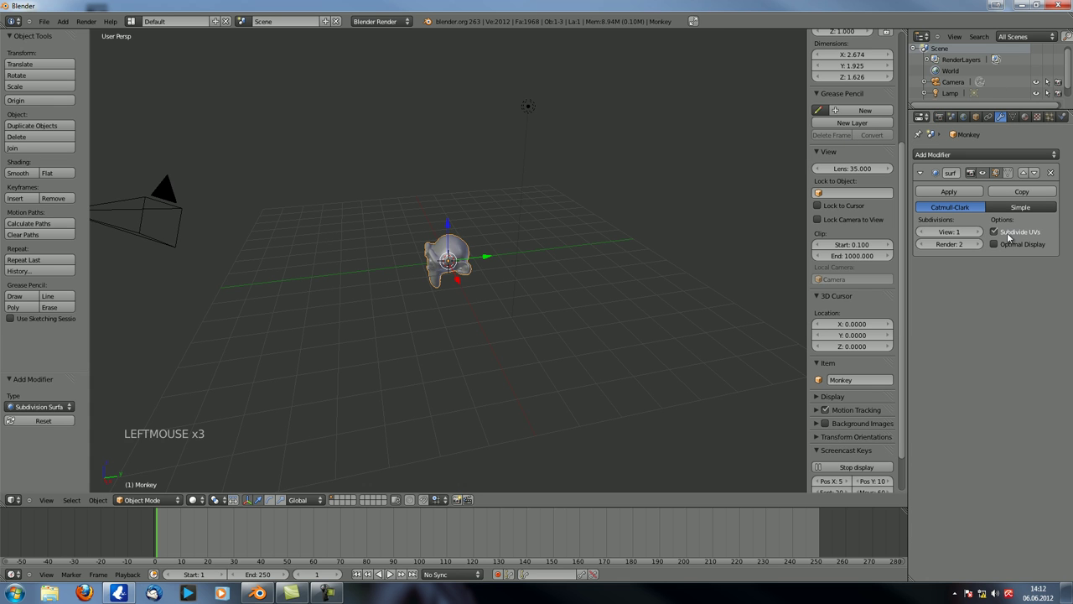
Rotate the monkey about -43° around the global X axis.
key("r")
key("x")
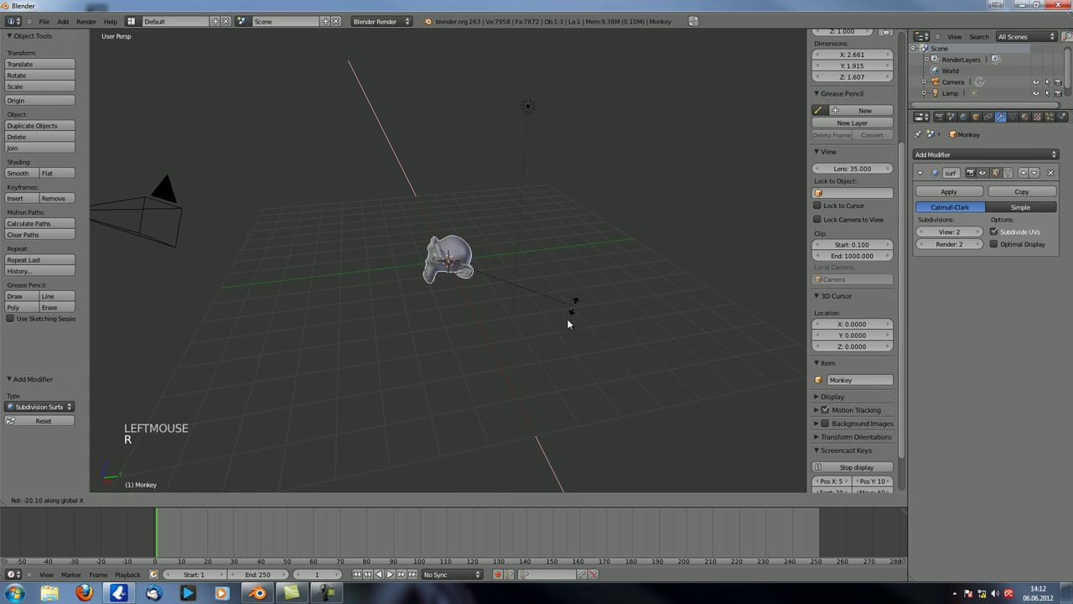
left_click(550, 356)
In camera view, move the camera closer along its local Z axis and shift it to centre the monkey in the frame.
key("KP_0")
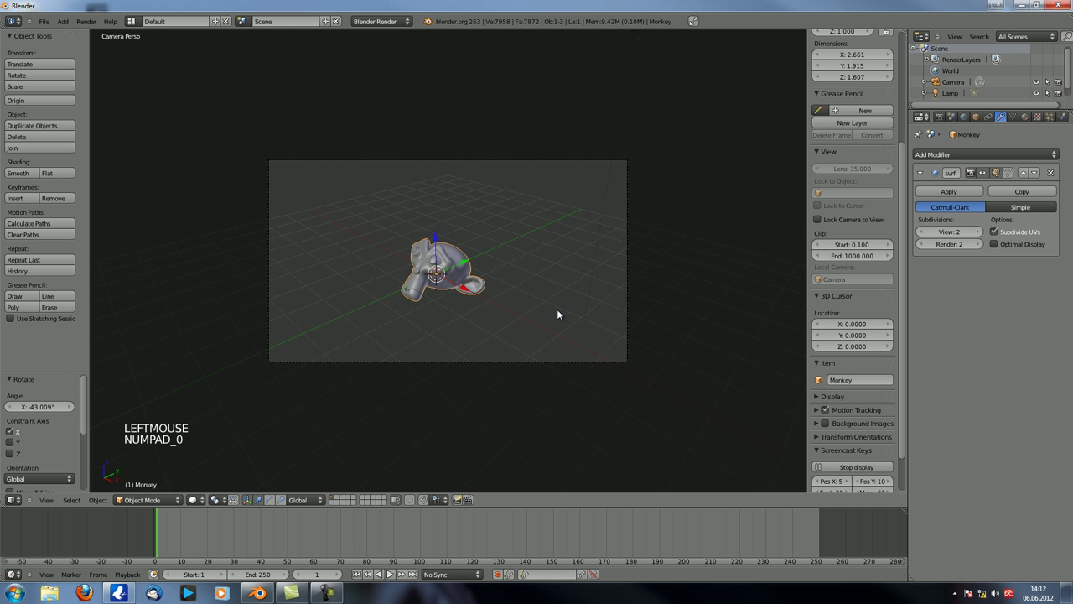
right_click(447, 157)
key("g")
key("g")
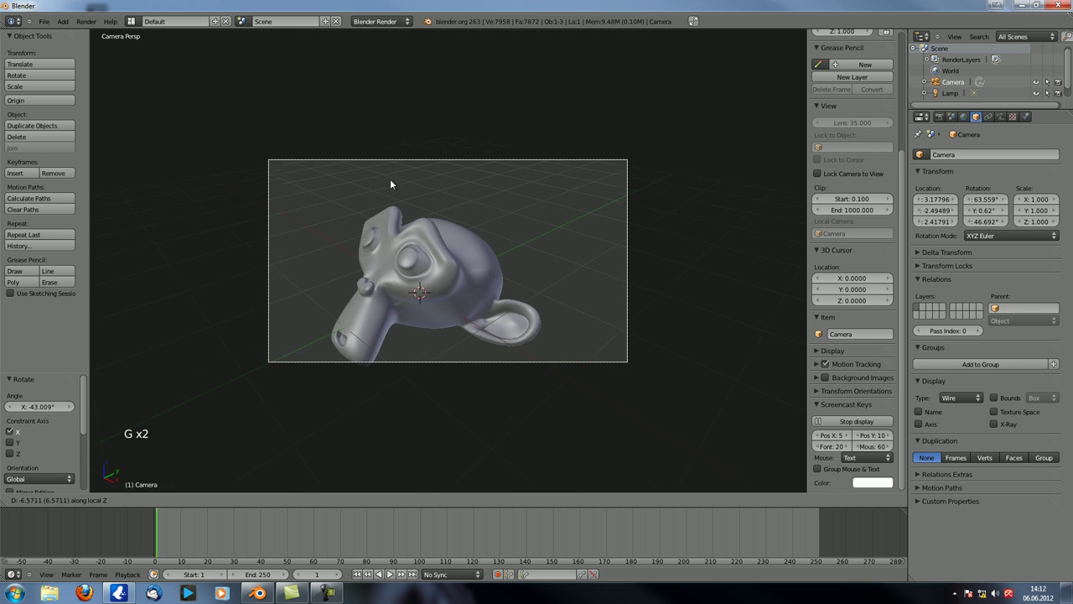
left_click(389, 183)
key("g")
left_click(450, 253)
Give the monkey a new material with a reddish diffuse colour.
right_click(451, 255)
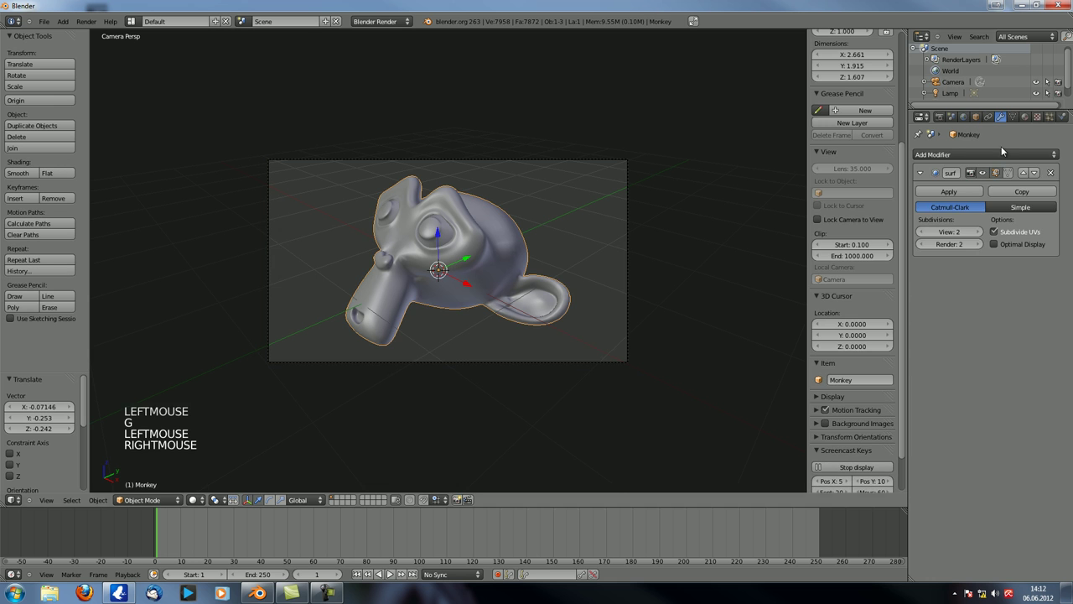
left_click(1024, 117)
left_click(966, 194)
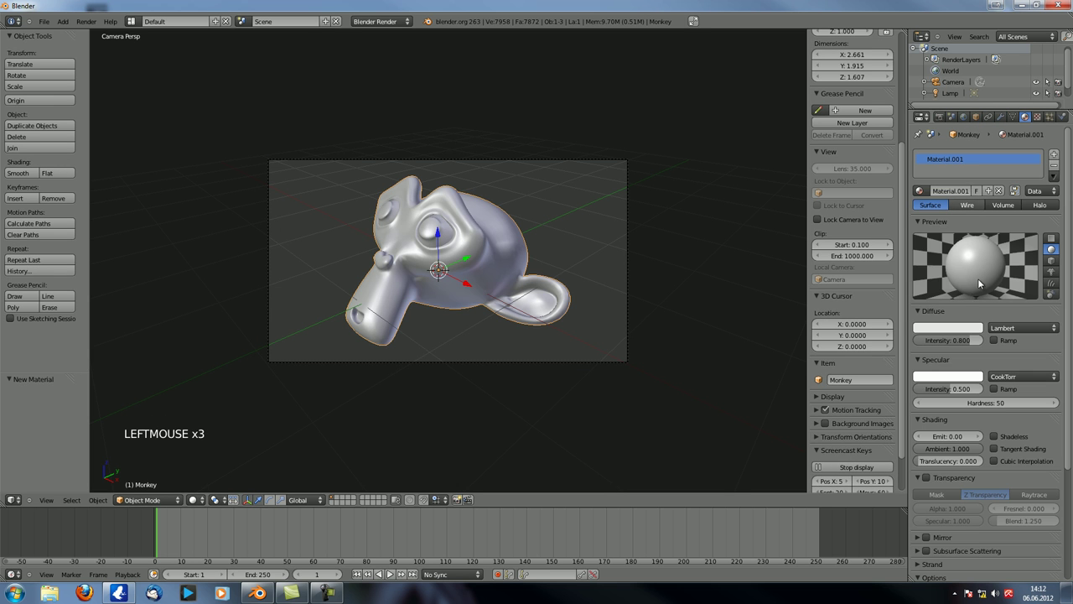
left_click(982, 327)
left_click_drag(920, 240, 920, 253)
Enable the world's Environment Lighting with an energy of 0.3.
left_click(963, 117)
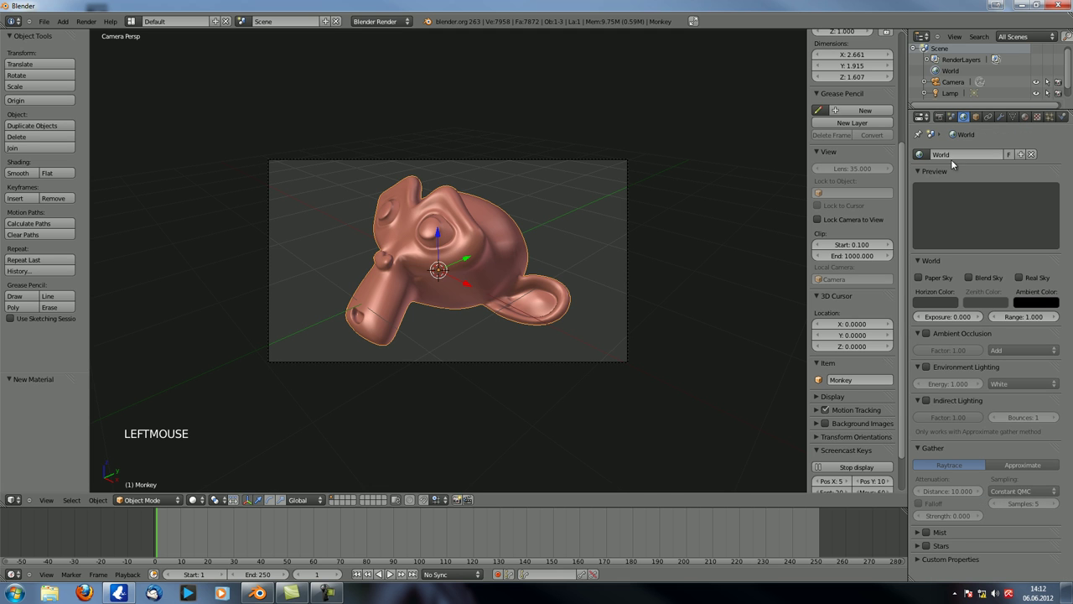
left_click(937, 366)
left_click(926, 366)
left_click(917, 367)
left_click(942, 381)
type("0.3")
key("Return")
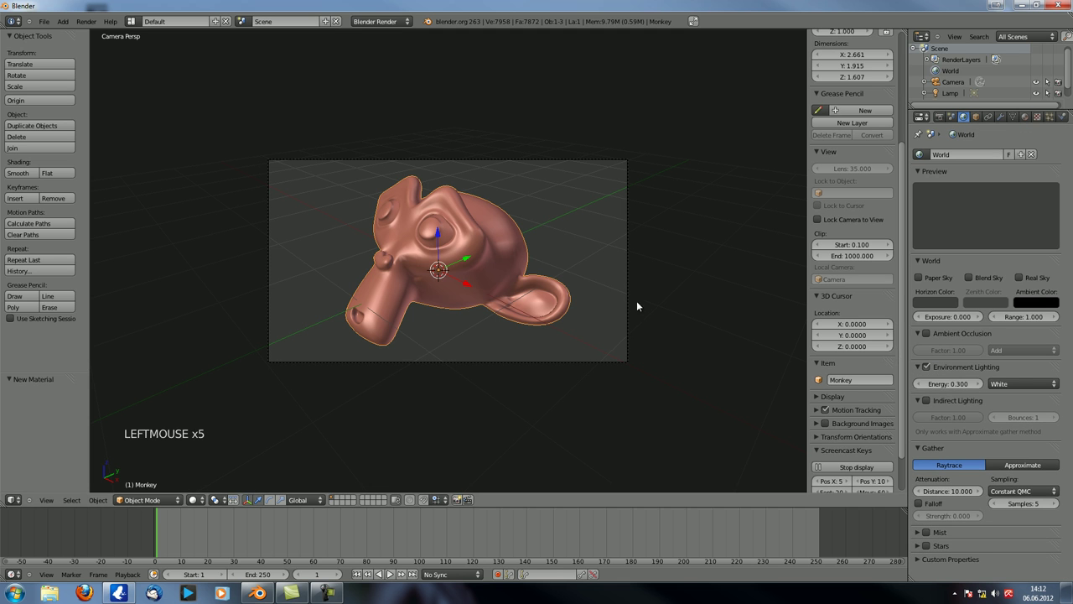
Set the lamp's energy to 0.8.
scroll(636, 300, "down", 4)
middle_click_drag(636, 300, 596, 297)
scroll(596, 296, "down", 4)
right_click(685, 191)
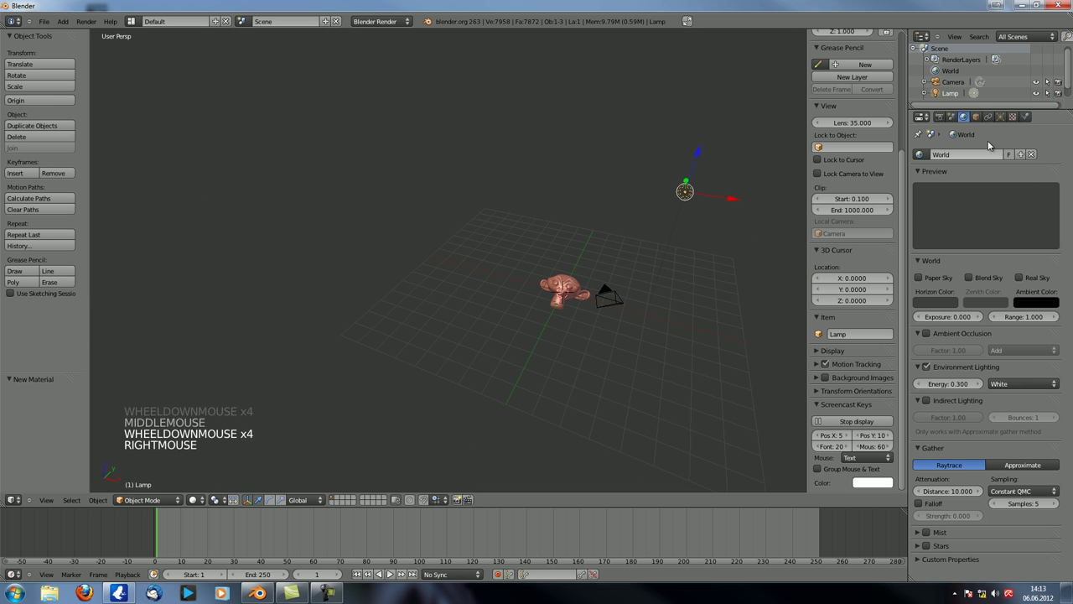
left_click(1000, 117)
double_click(941, 304)
type("0.3")
key("Return")
left_click(948, 306)
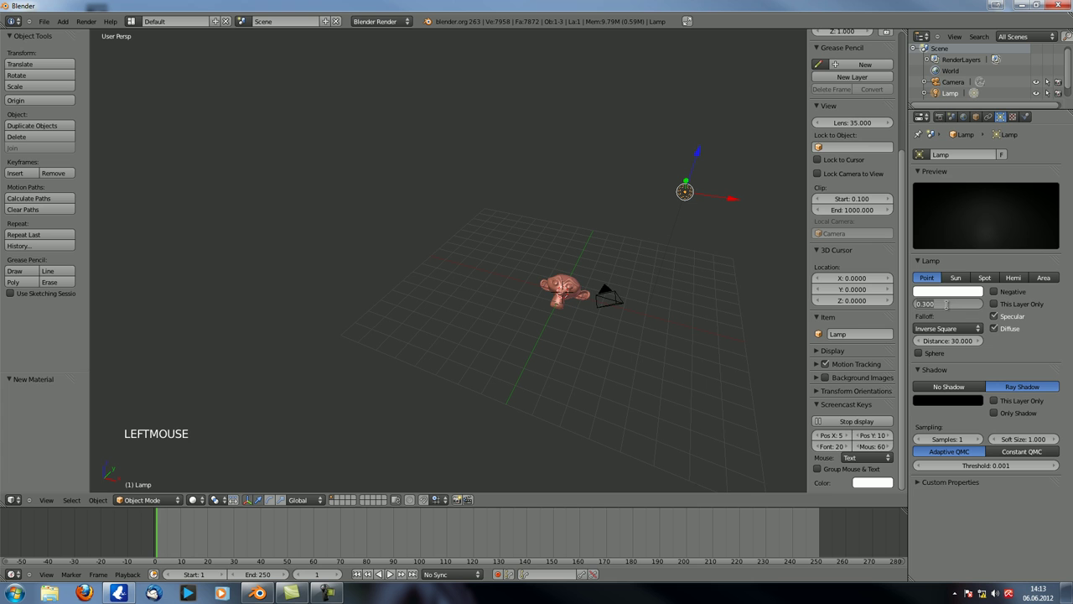
type("0.8")
key("Return")
Change the lamp type to Sun and tint its light a pale orange.
left_click(957, 279)
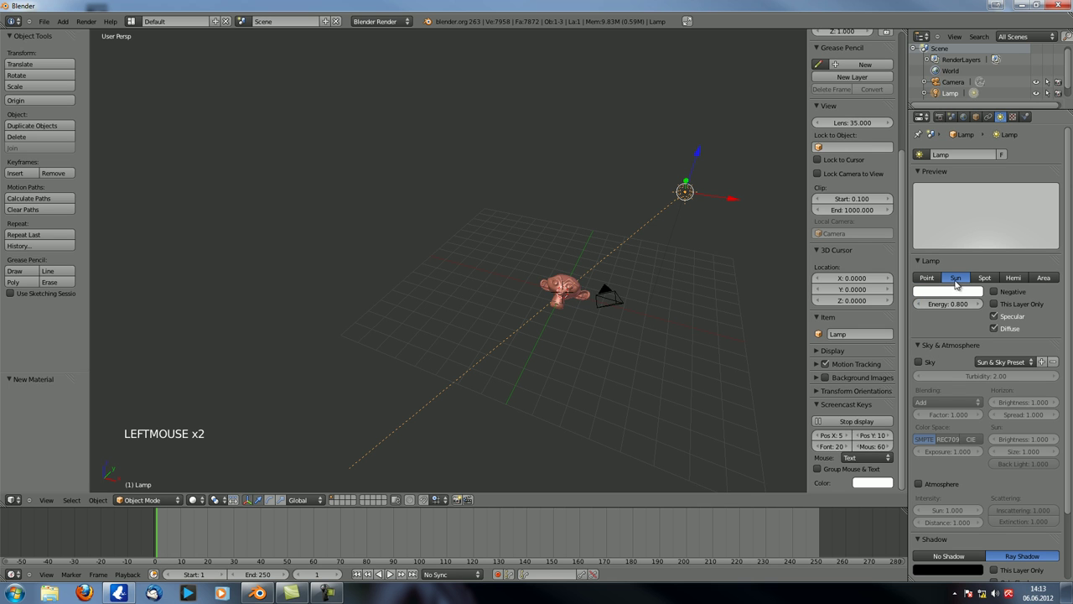
left_click(956, 279)
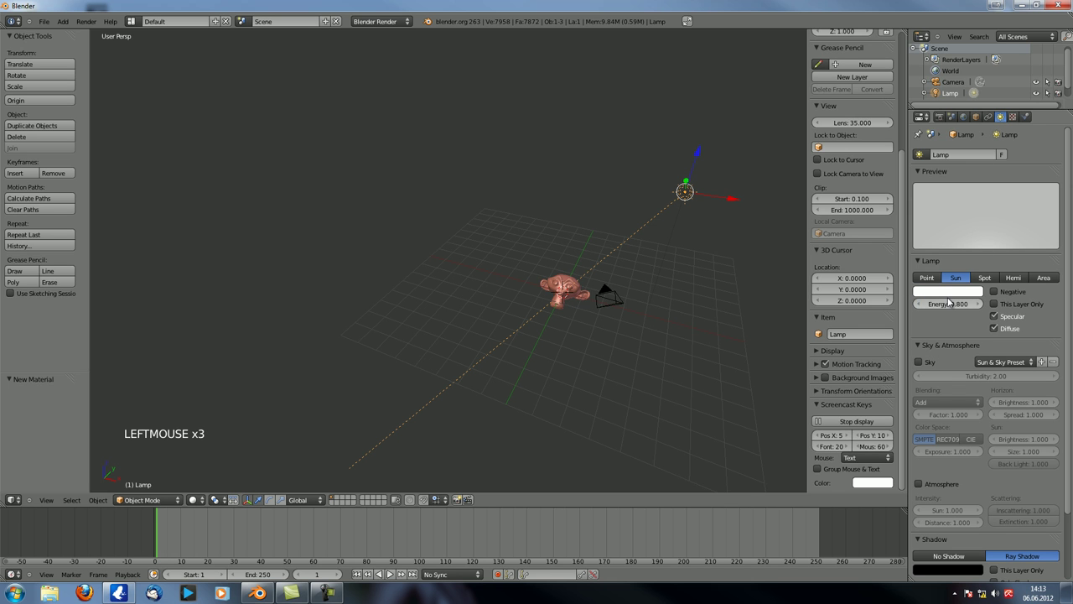
left_click(949, 292)
left_click(926, 200)
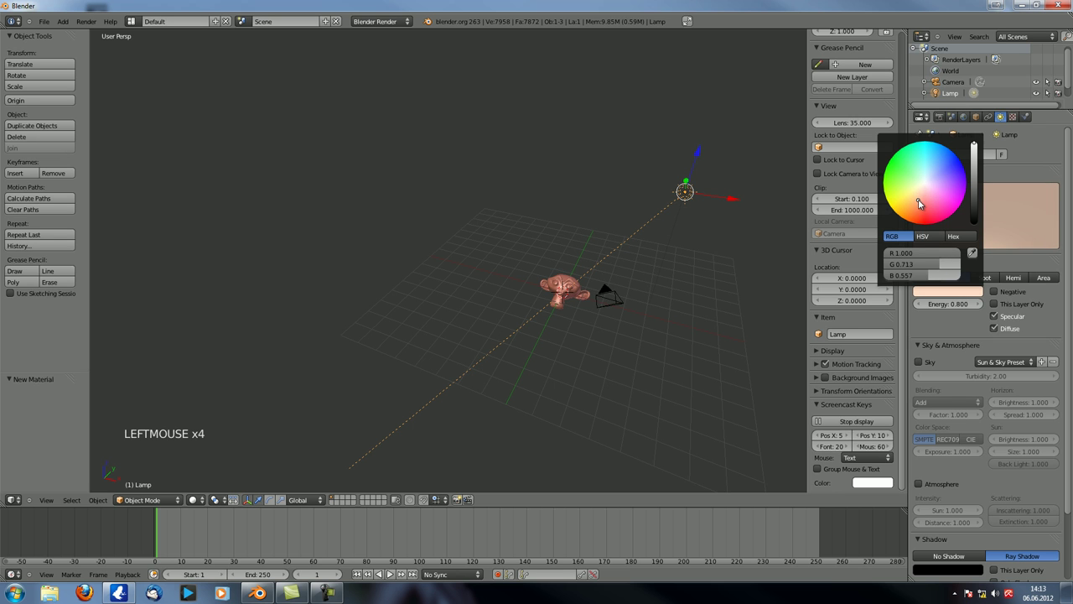
Render the monkey from the camera and view the resulting image.
middle_click(616, 432)
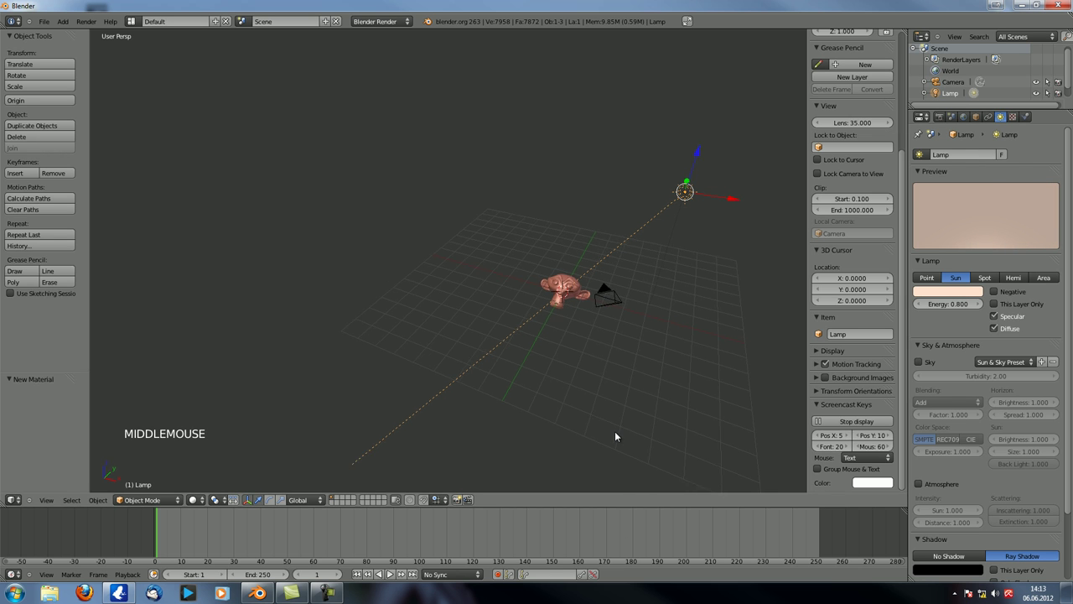
key("F12")
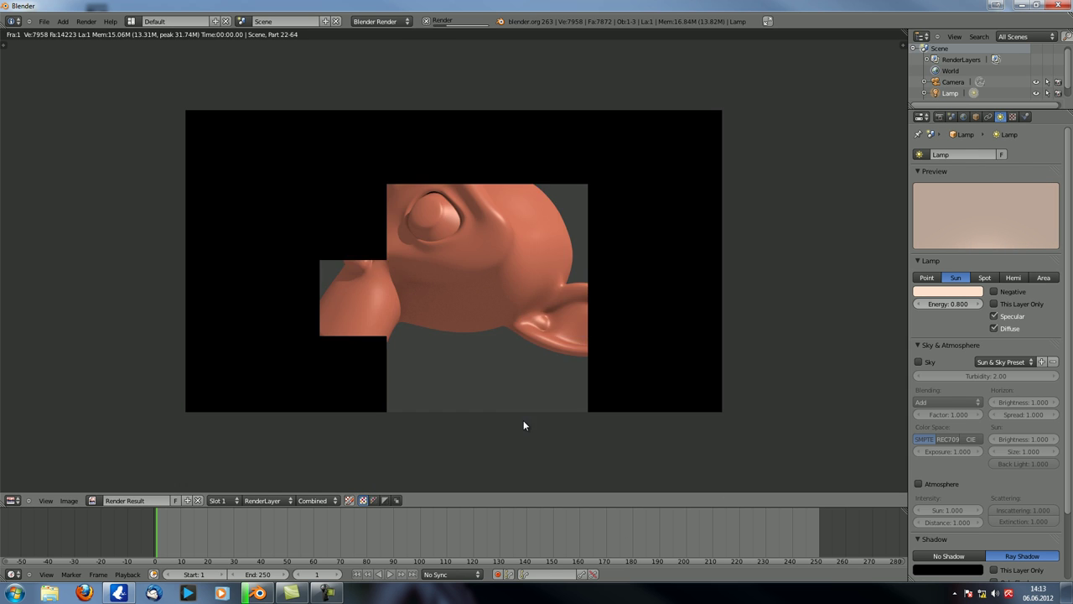
middle_click_drag(543, 295, 554, 318)
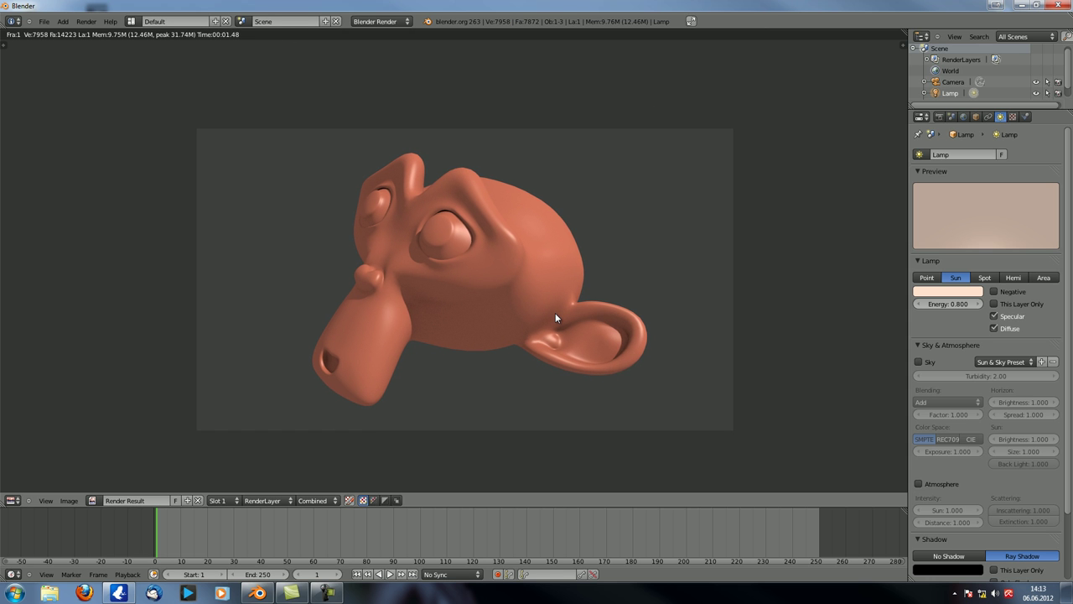
Exclude Sky from the render layer and render the image again.
left_click(939, 116)
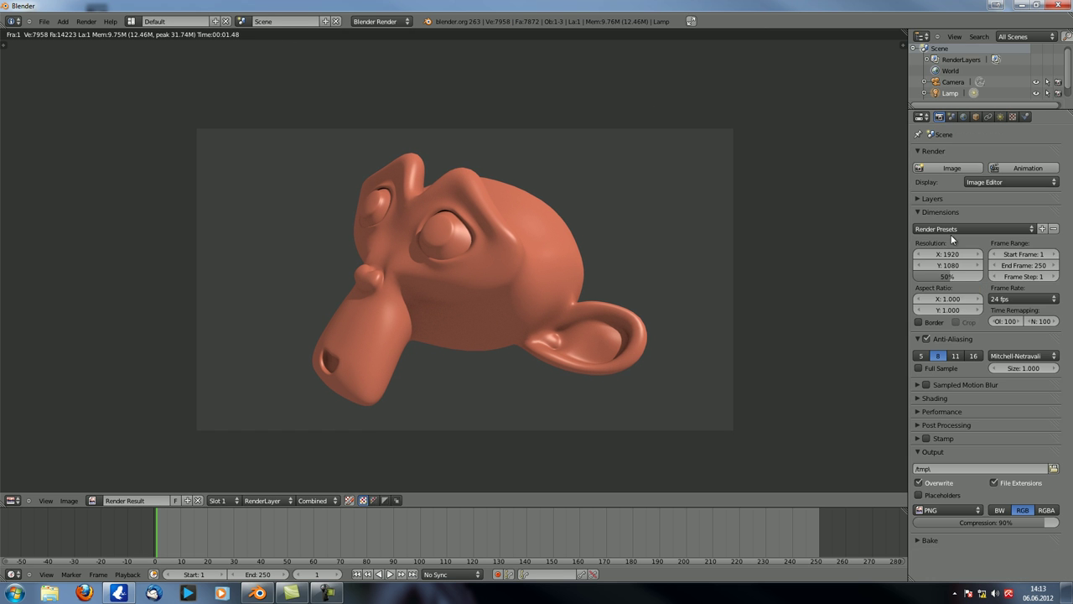
left_click(932, 197)
left_click(1018, 351)
middle_click_drag(667, 303, 670, 288)
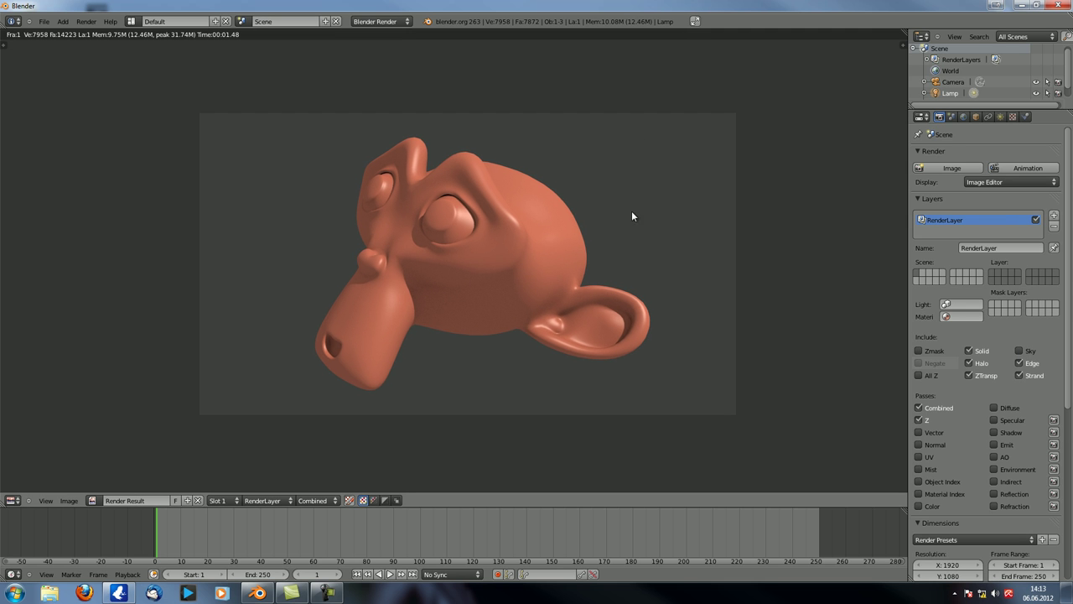
key("F12")
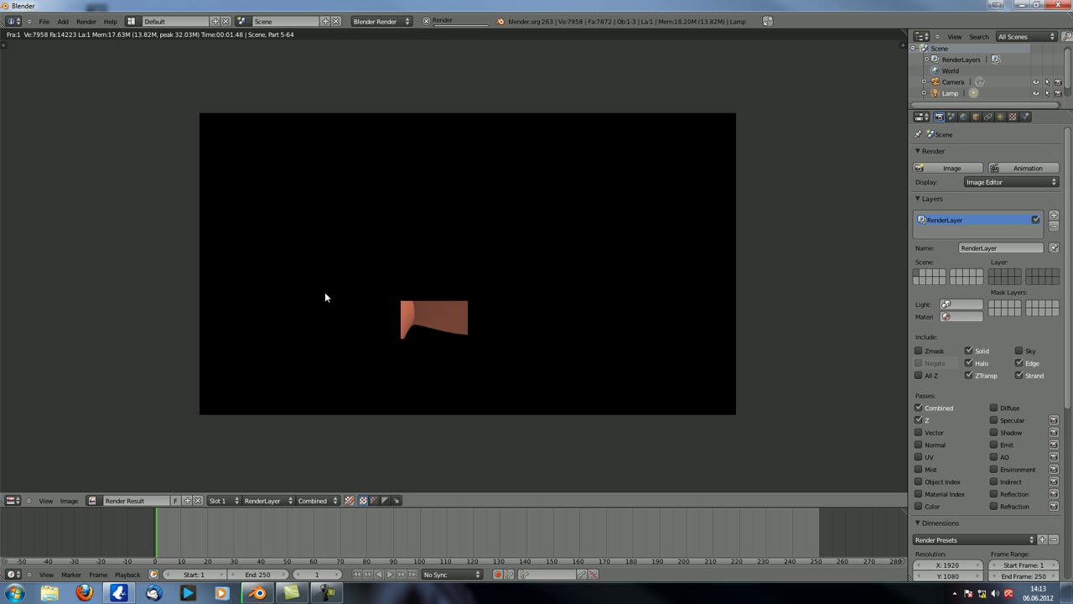
Show the Node Editor in place of the render view, with compositing nodes and the backdrop enabled.
left_click(12, 500)
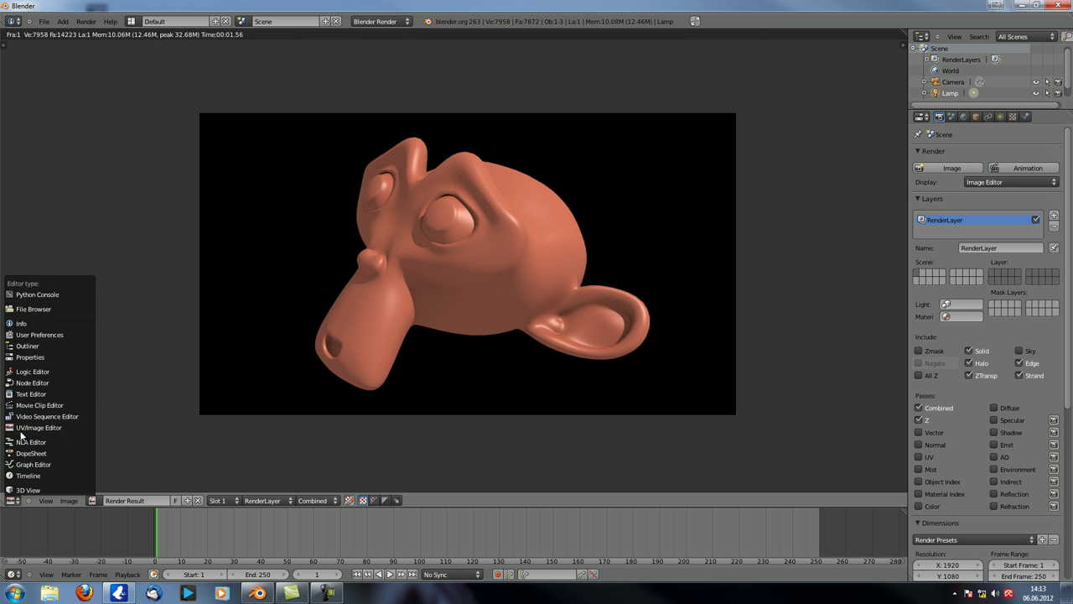
left_click(67, 392)
left_click(155, 499)
left_click(171, 500)
left_click(278, 501)
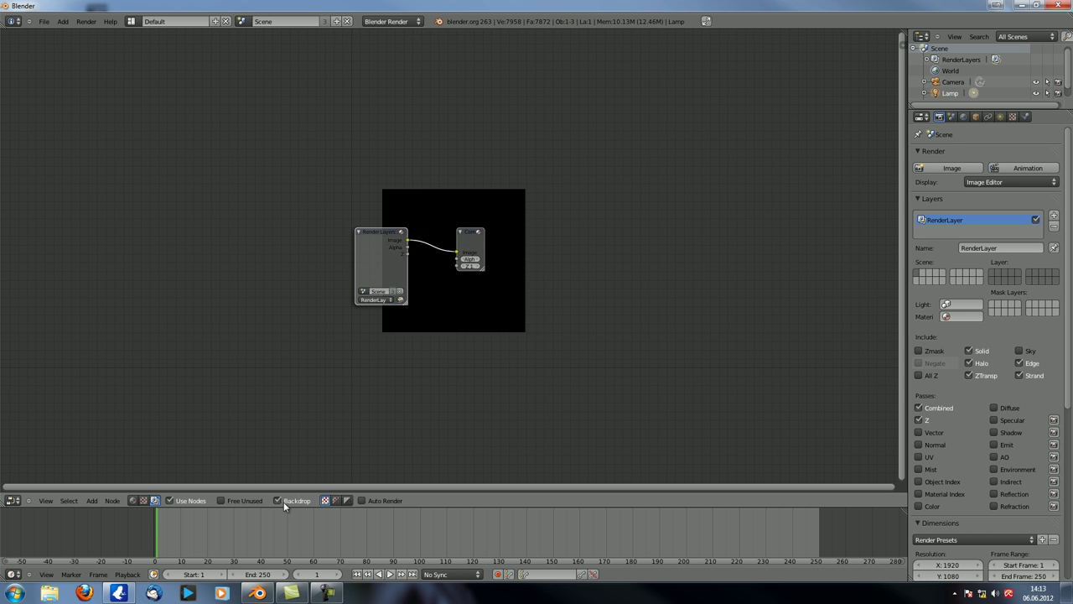
Connect a Viewer node to the Render Layers image and spread the three nodes out to the sides of the backdrop.
left_click_drag(373, 234, 224, 235)
left_click_drag(467, 233, 648, 217)
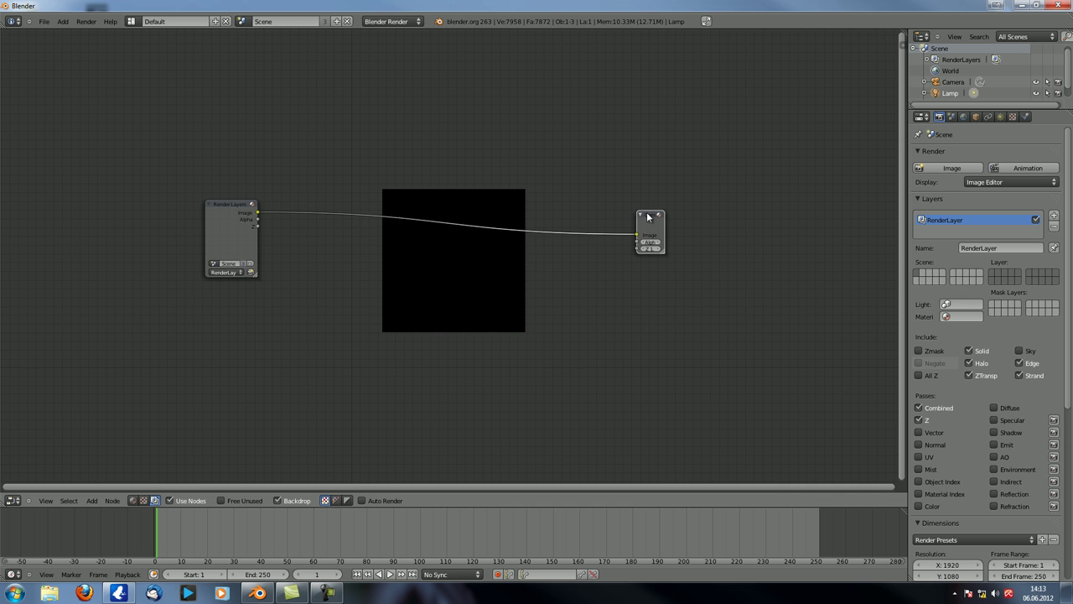
left_click(211, 213, "ctrl+shift")
left_click_drag(309, 204, 822, 308)
left_click_drag(658, 220, 789, 168)
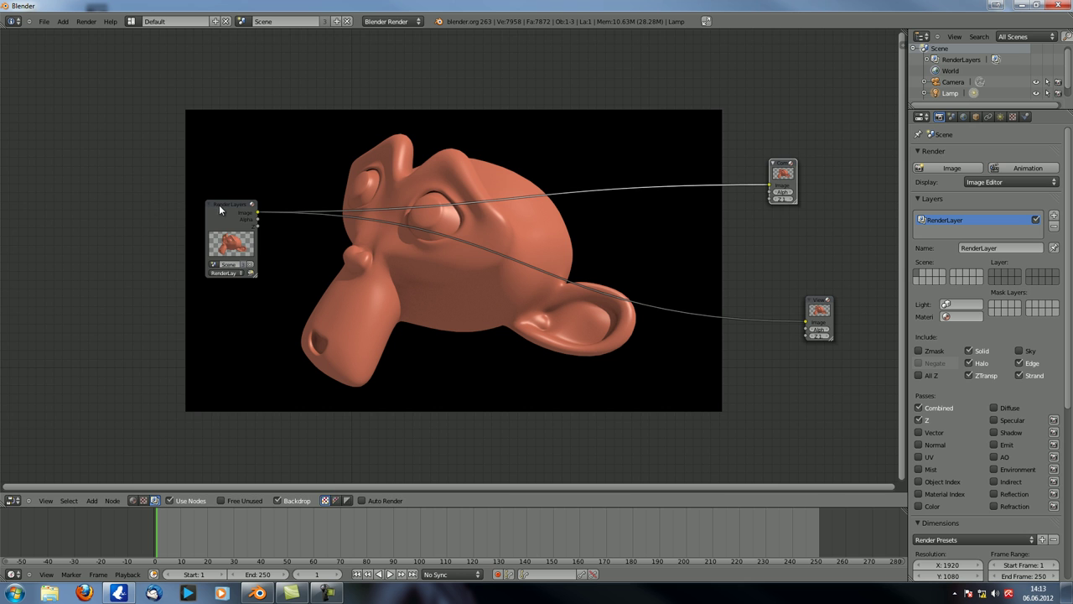
left_click_drag(219, 204, 73, 204)
scroll(444, 402, "up", 2)
scroll(427, 391, "down", 1)
Add a ColorRamp converter node and insert it into the link between Render Layers and Viewer.
key("shift+a")
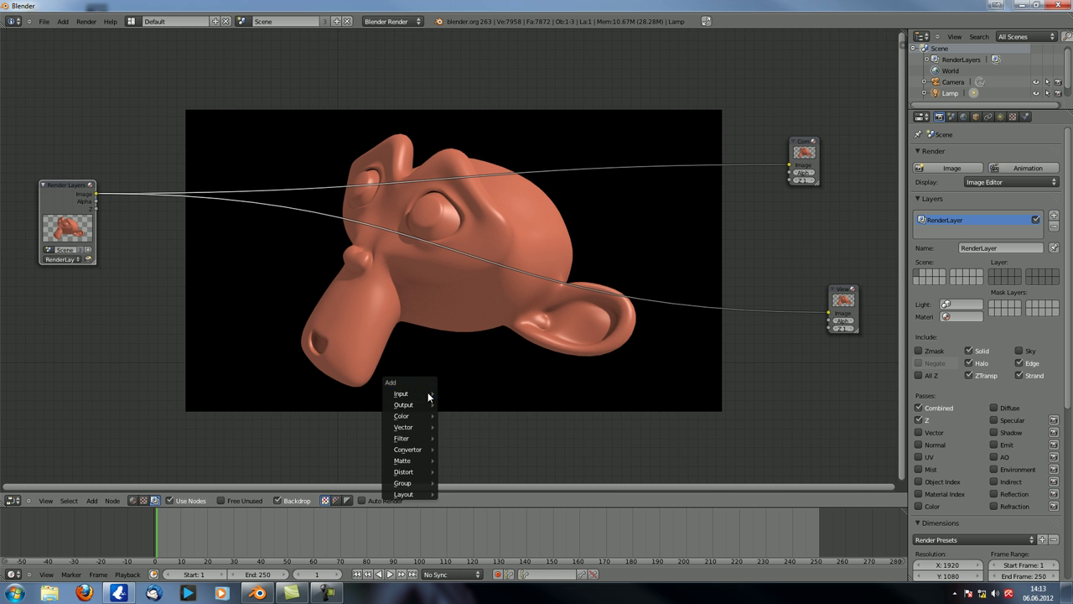
mouse_move(412, 454)
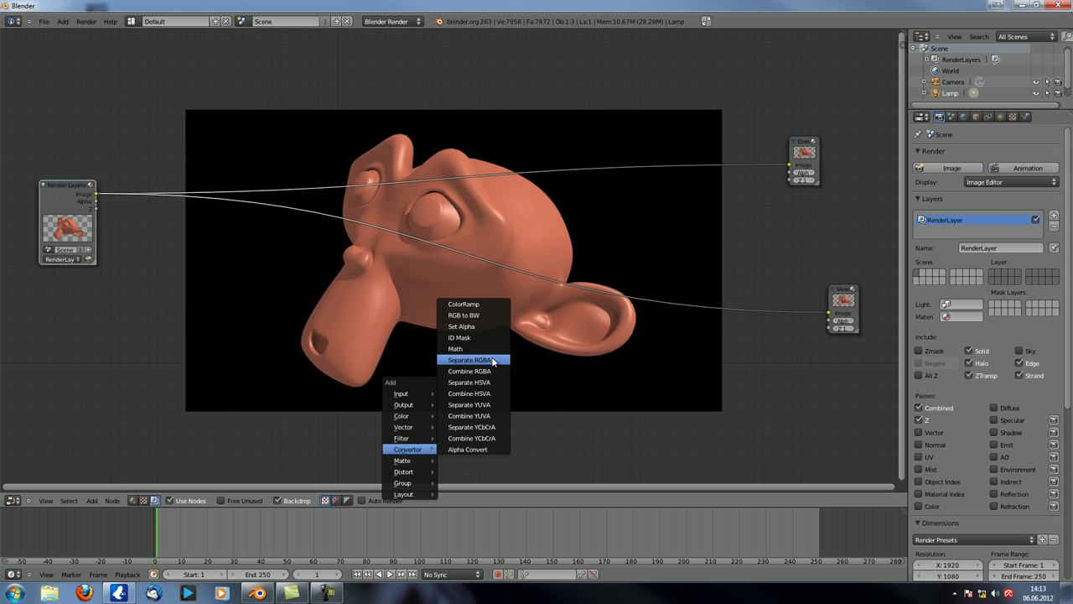
left_click(476, 304)
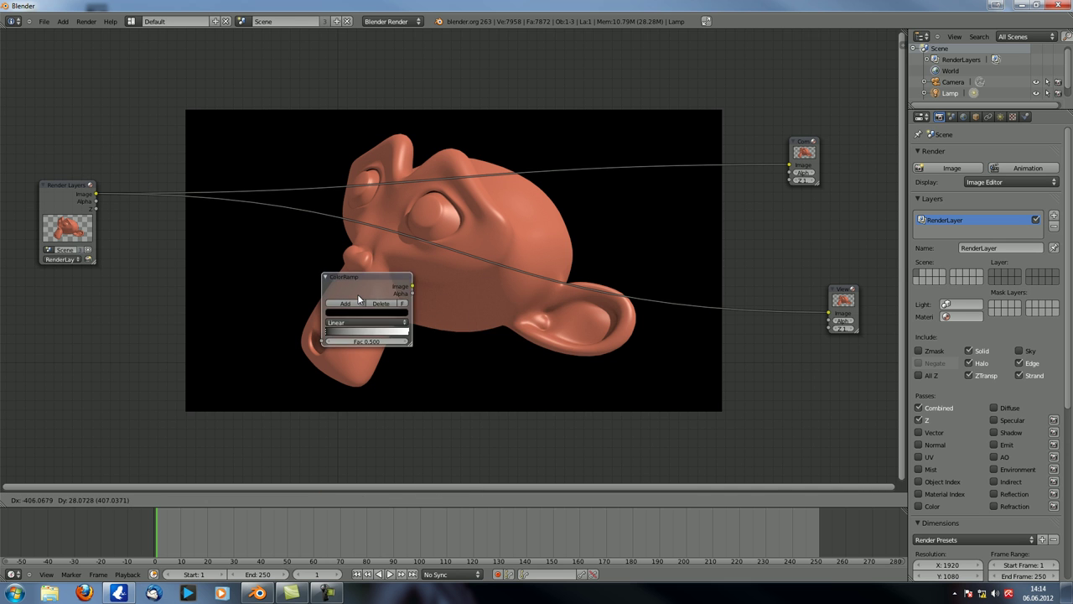
left_click(404, 308)
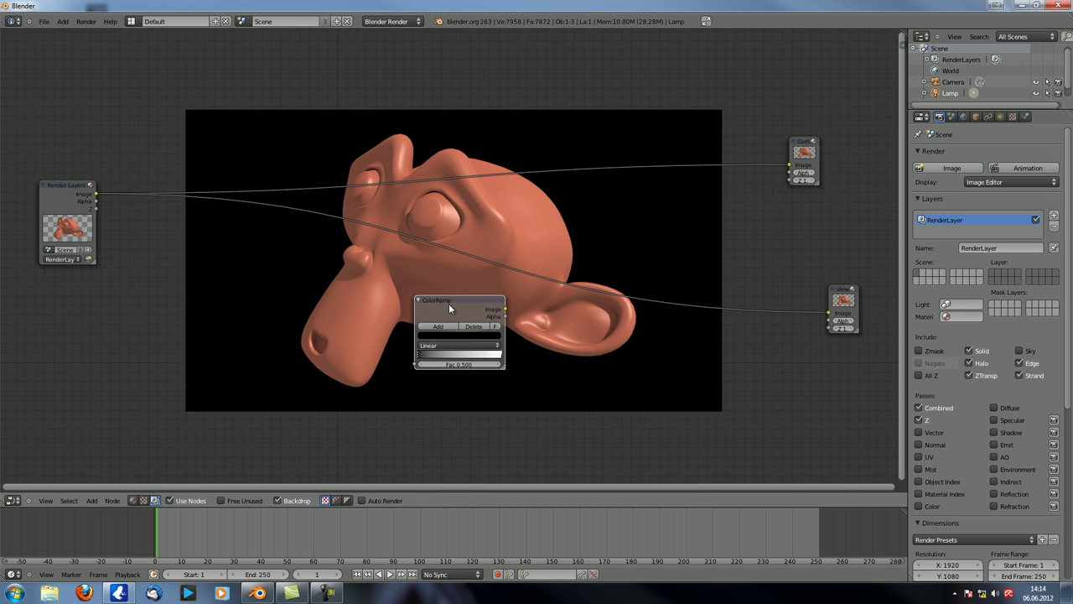
left_click_drag(449, 304, 450, 243)
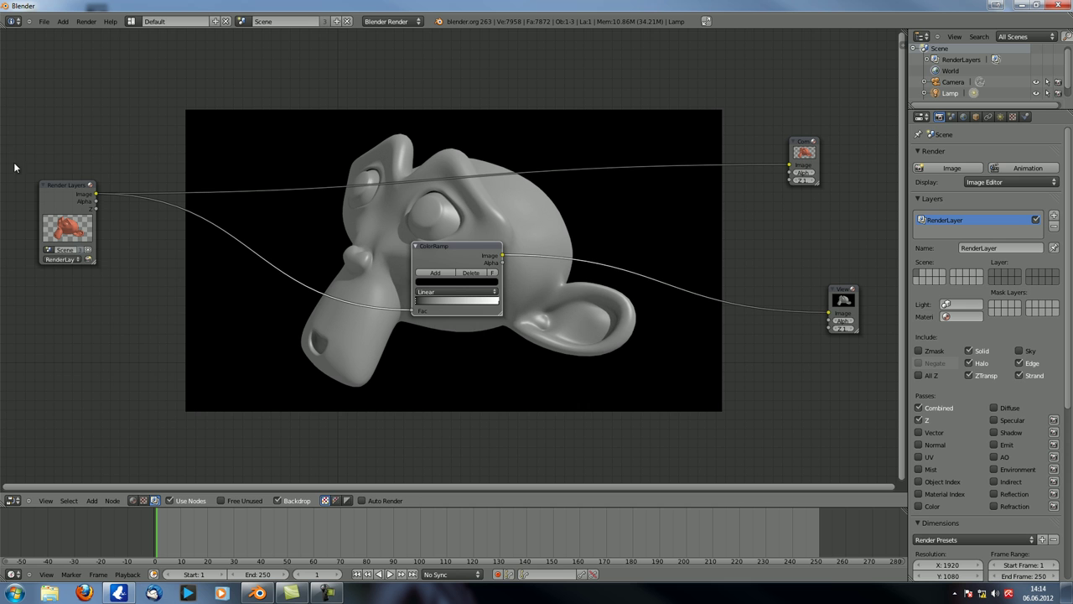
scroll(608, 368, "up", 1)
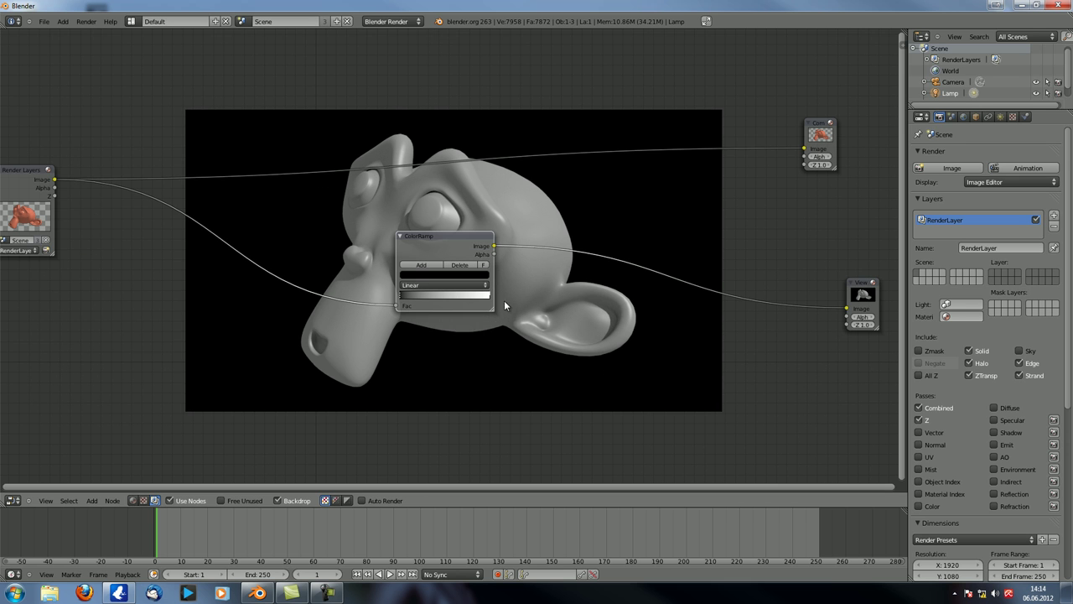
Bring the Render Layers, Viewer and Composite nodes closer in beside the backdrop image and dismiss the anti-malware notification.
left_click_drag(44, 170, 131, 163)
left_click_drag(865, 285, 746, 246)
scroll(443, 359, "up", 1)
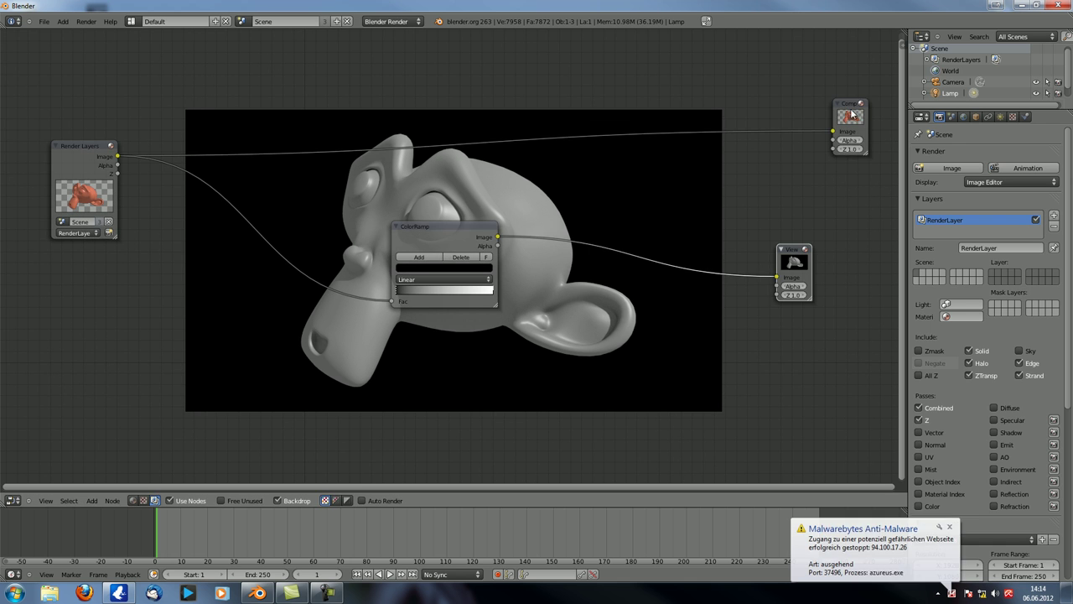
left_click_drag(853, 115, 764, 110)
scroll(429, 311, "up", 1)
middle_click_drag(432, 317, 444, 328)
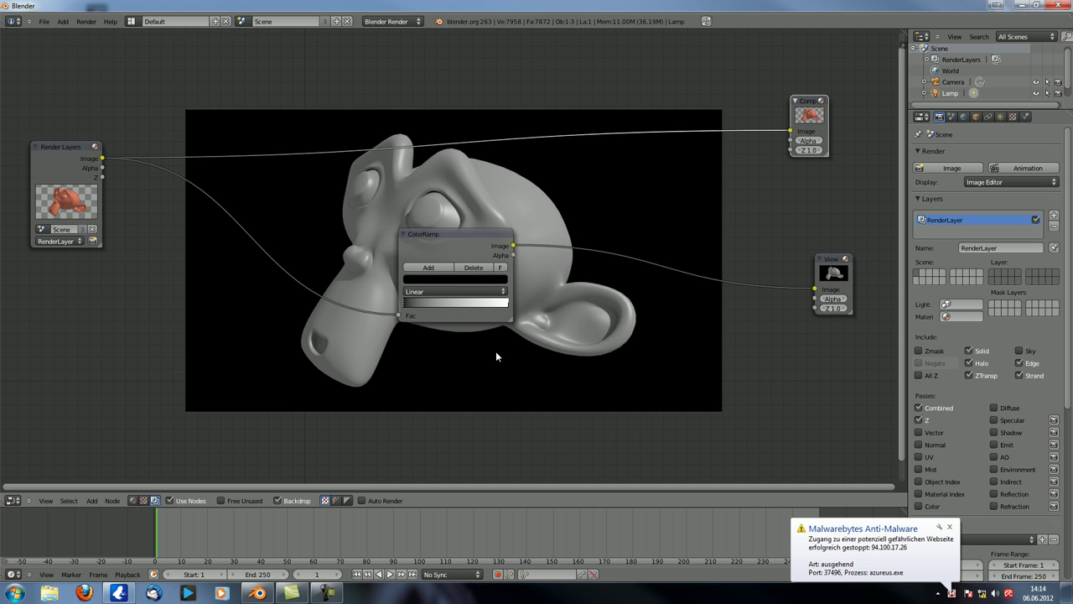
left_click(950, 527)
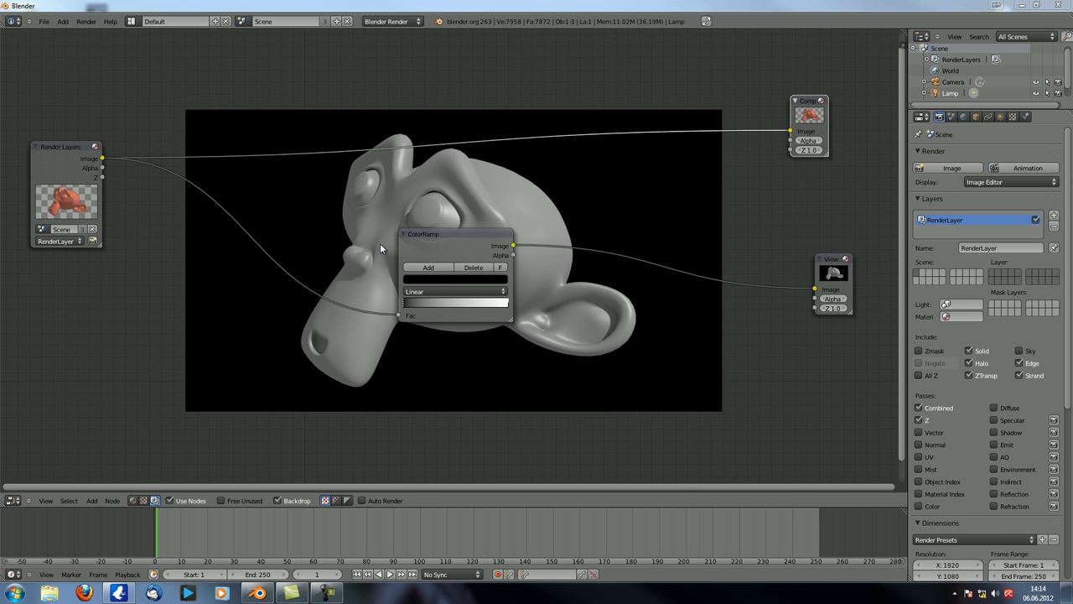
Nudge the ColorRamp node upward and shift its black stop slightly inward to darken the shadows.
left_click_drag(437, 230, 444, 223)
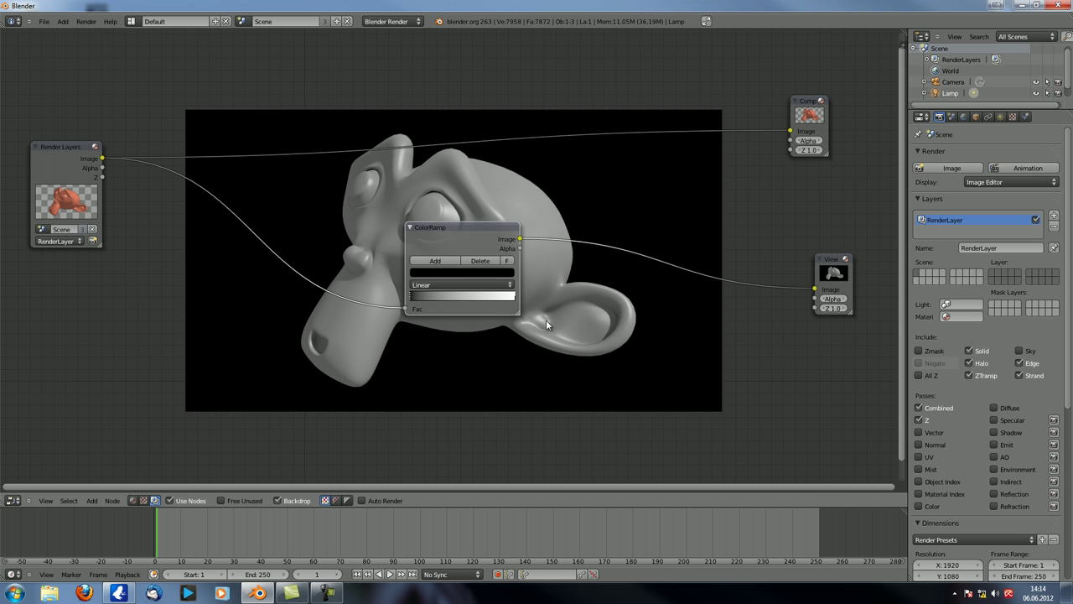
left_click_drag(411, 295, 423, 299)
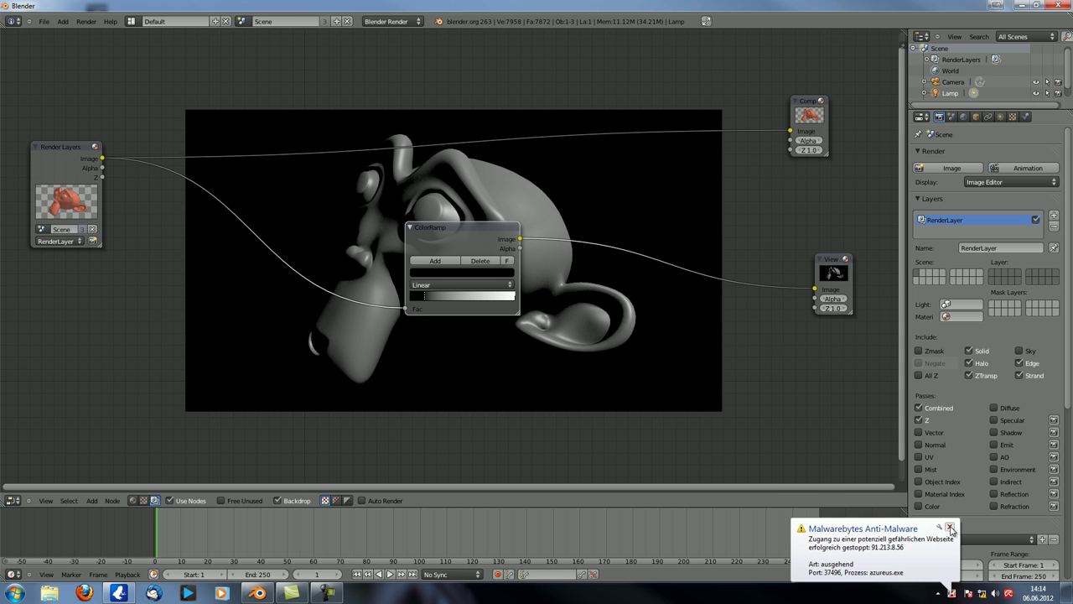
Dismiss the new Malwarebytes notification and shut down its protection module, confirming the exit.
left_click(951, 530)
left_click(954, 594)
right_click(935, 537)
left_click(922, 528)
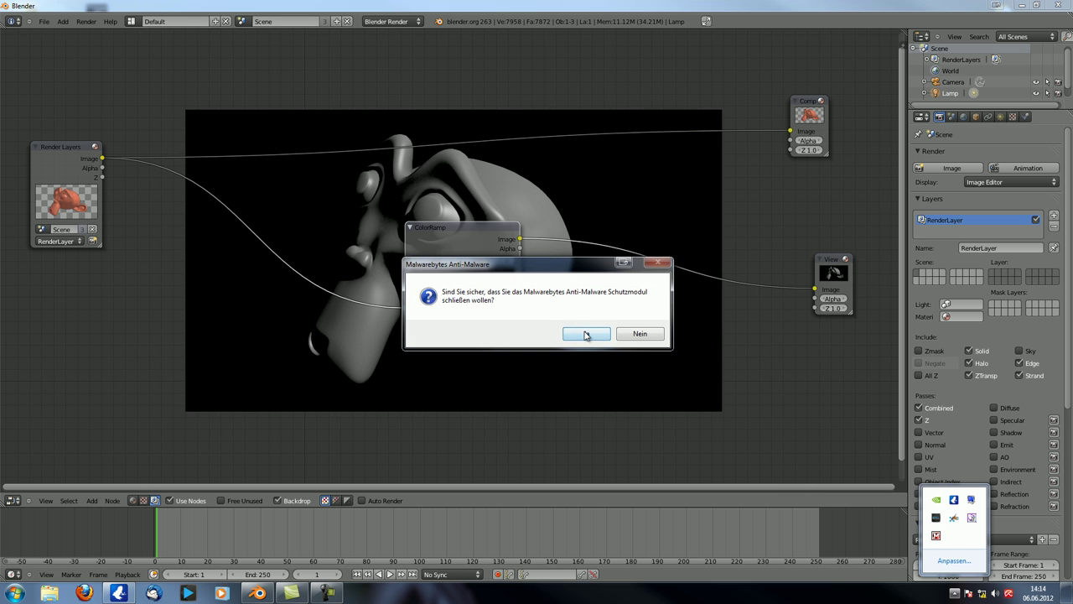
left_click(585, 334)
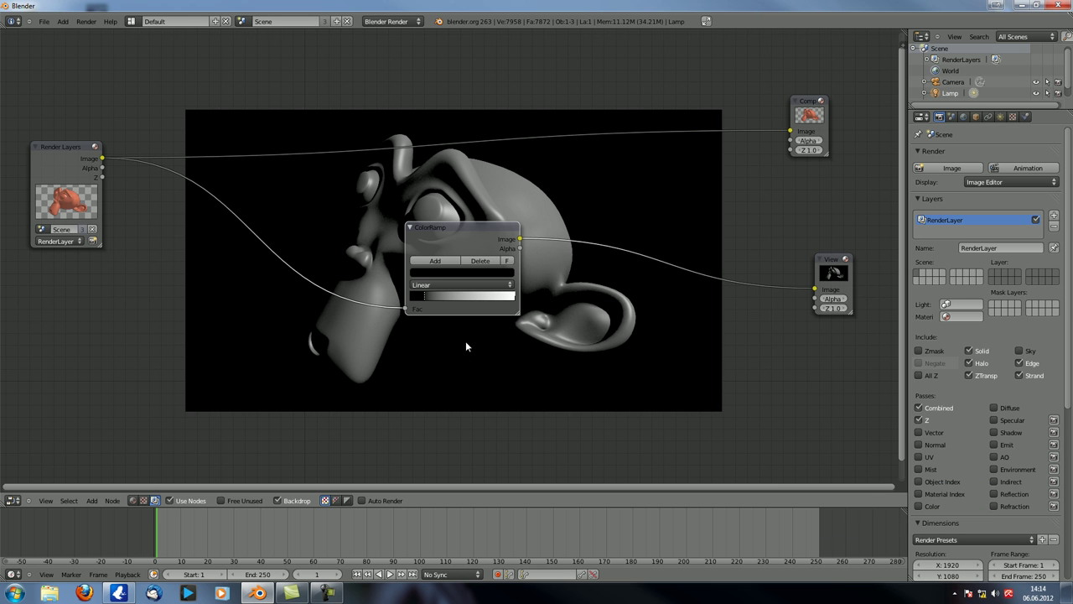
Try different positions for the ColorRamp's black and white stops and return both to the ends of the gradient.
middle_click_drag(466, 342, 471, 341)
mouse_move(519, 298)
left_mouse_down()
mouse_move(484, 294)
mouse_move(525, 302)
left_mouse_up()
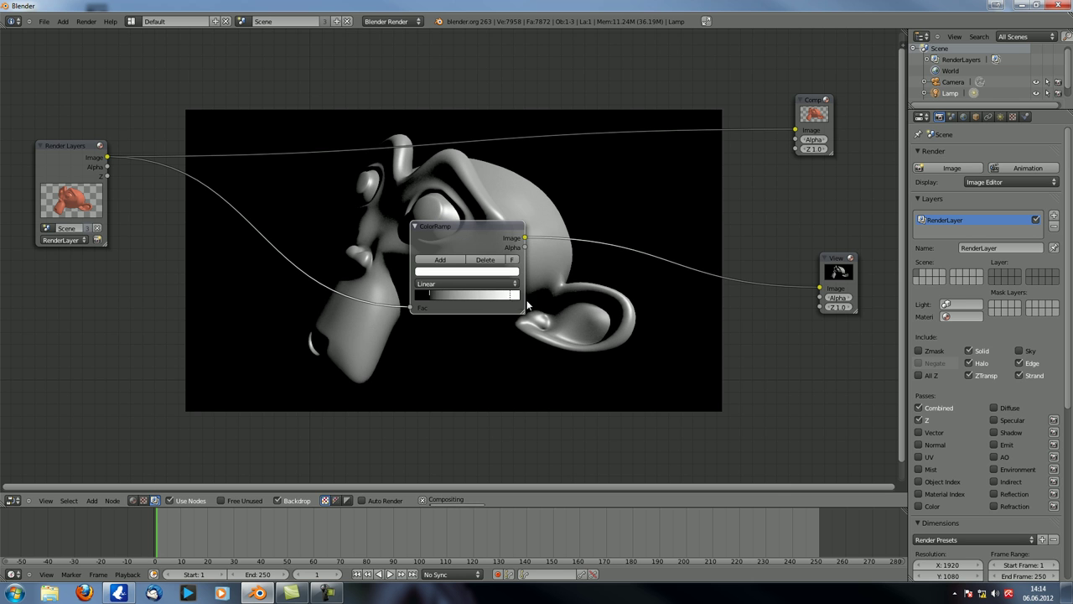
left_click_drag(427, 295, 418, 294)
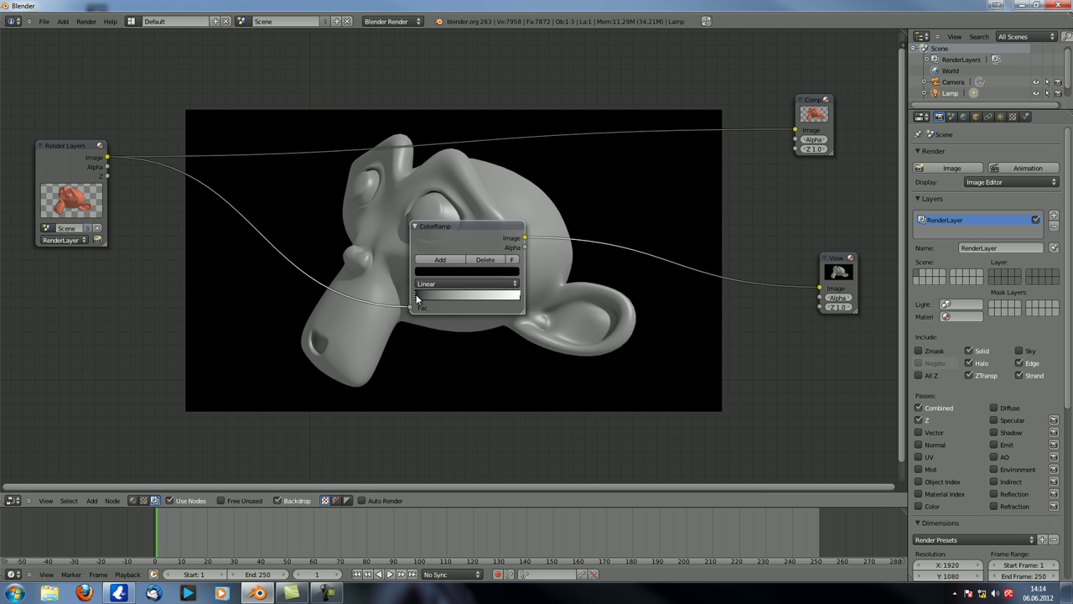
left_click_drag(419, 294, 367, 312)
mouse_move(517, 295)
left_mouse_down()
mouse_move(417, 297)
mouse_move(549, 295)
left_mouse_up()
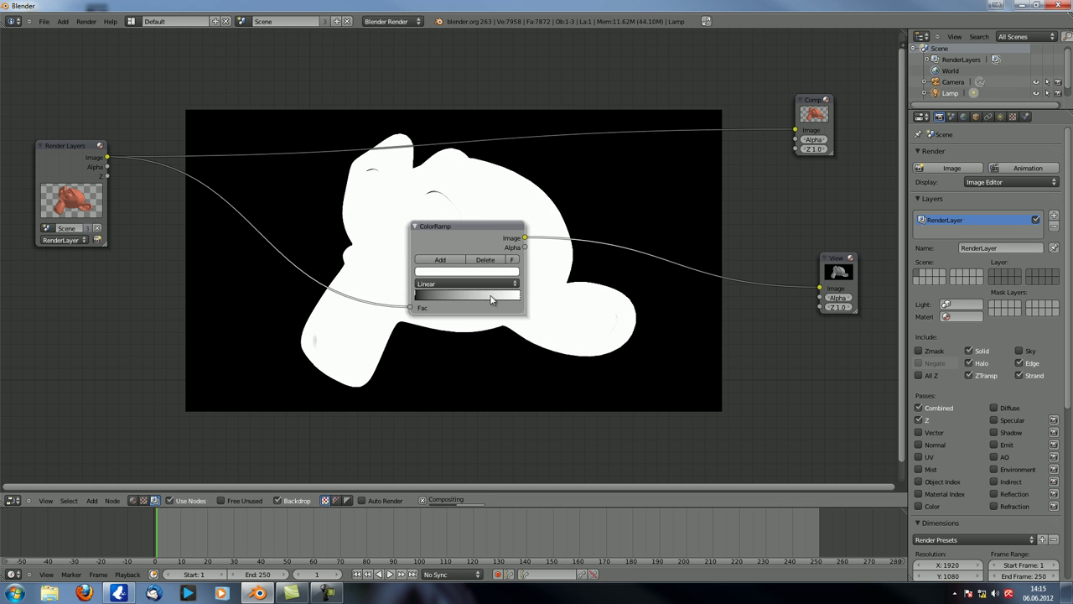
left_click(415, 296)
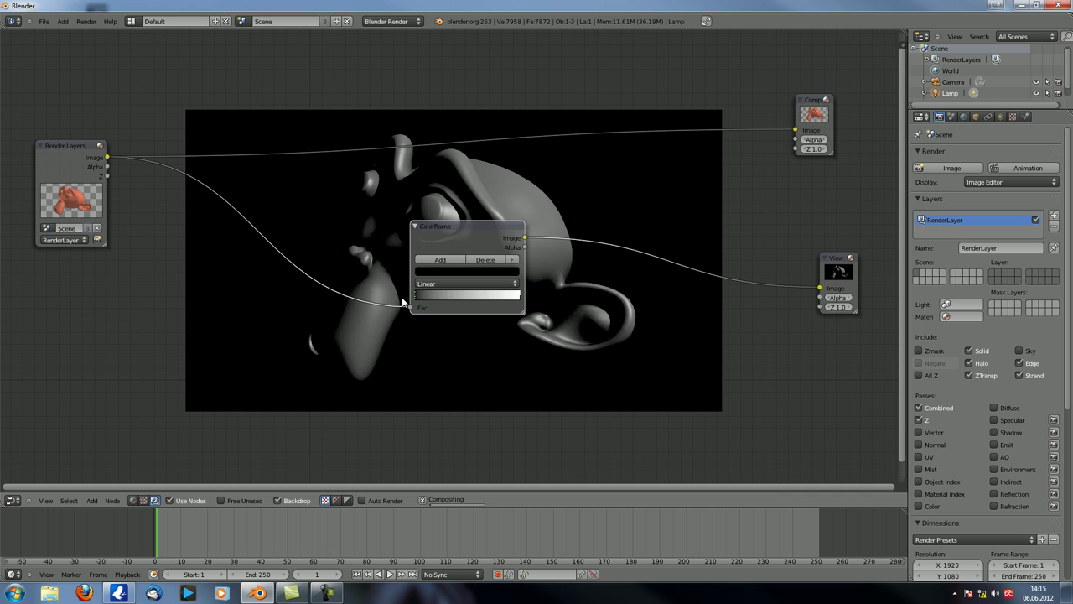
Move the ColorRamp node slightly up and colour its white stop salmon with R 1.000, G 0.356, B 0.259.
left_click_drag(467, 227, 451, 216)
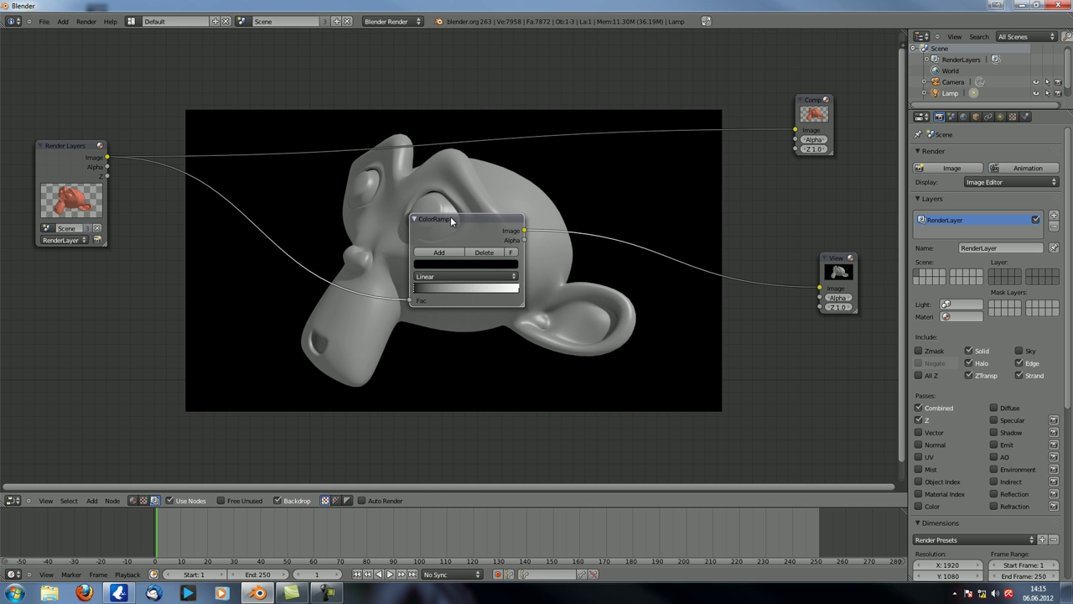
left_click(518, 293)
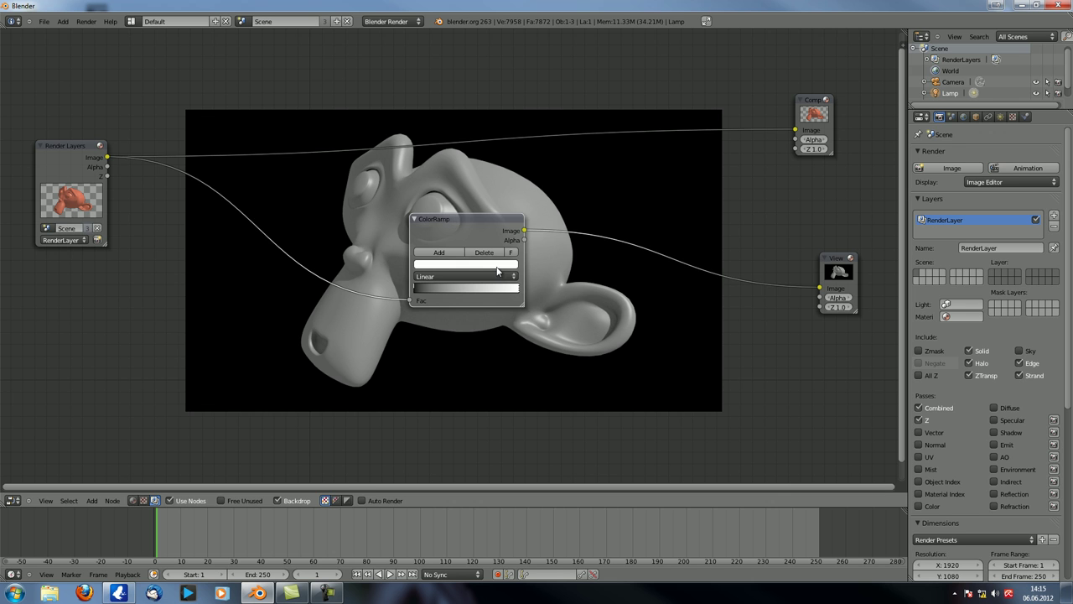
left_click(496, 267)
left_click_drag(461, 186, 452, 189)
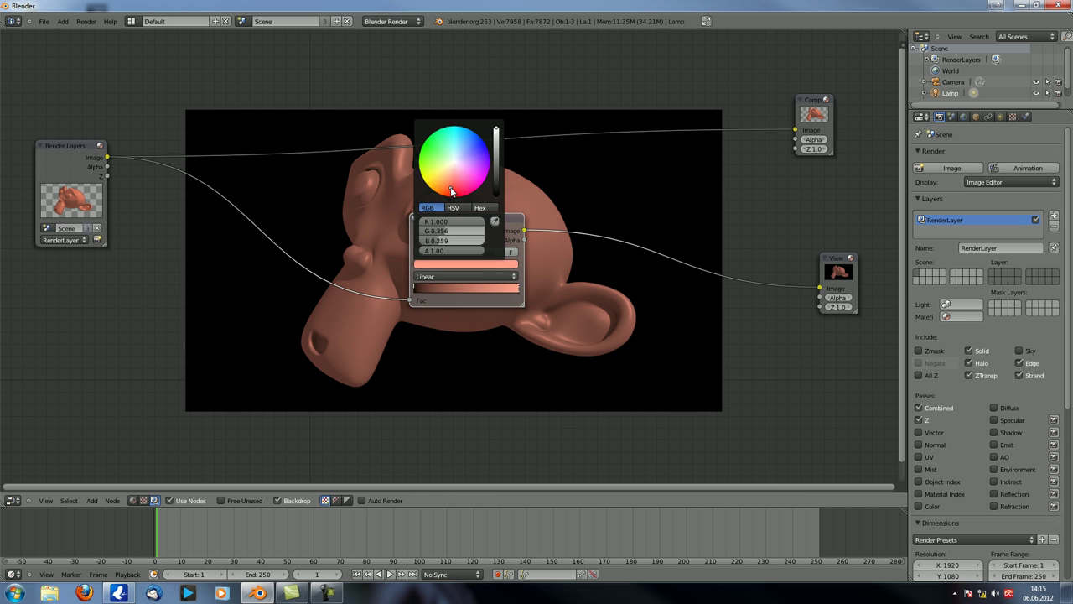
Compare the Render Layers image with the ColorRamp result in the Viewer and recheck the salmon stop's colour.
left_click(76, 162, "ctrl+shift")
left_click(462, 227, "ctrl+shift")
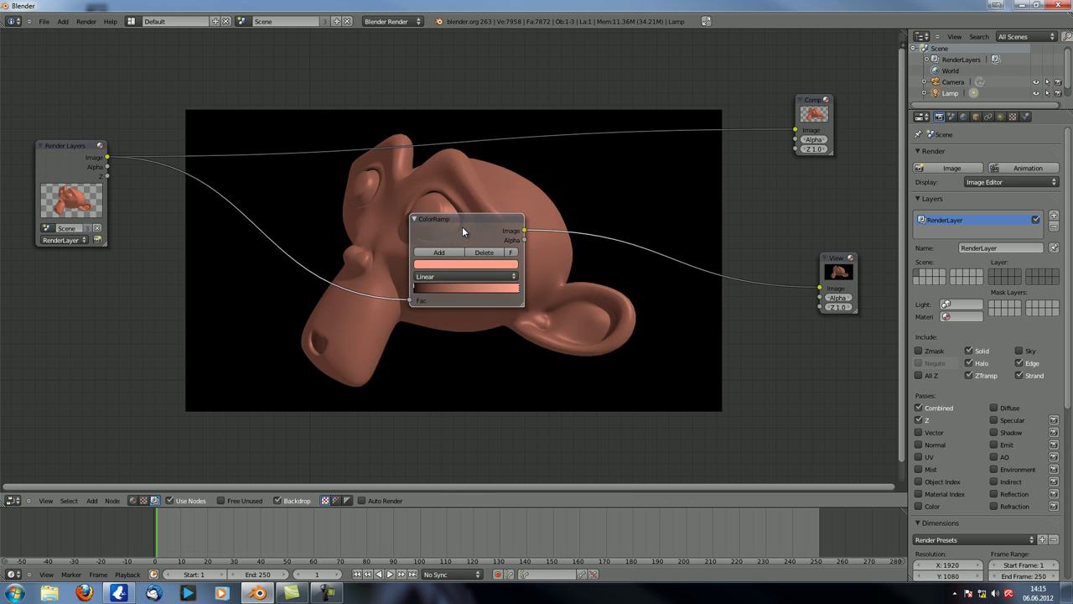
left_click(511, 265)
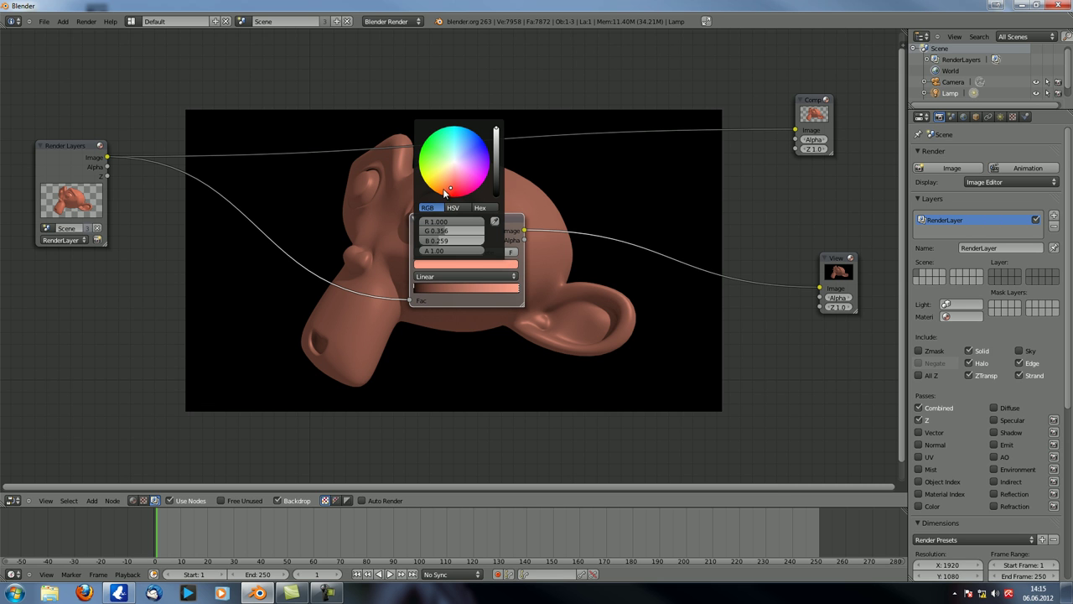
left_click(451, 187)
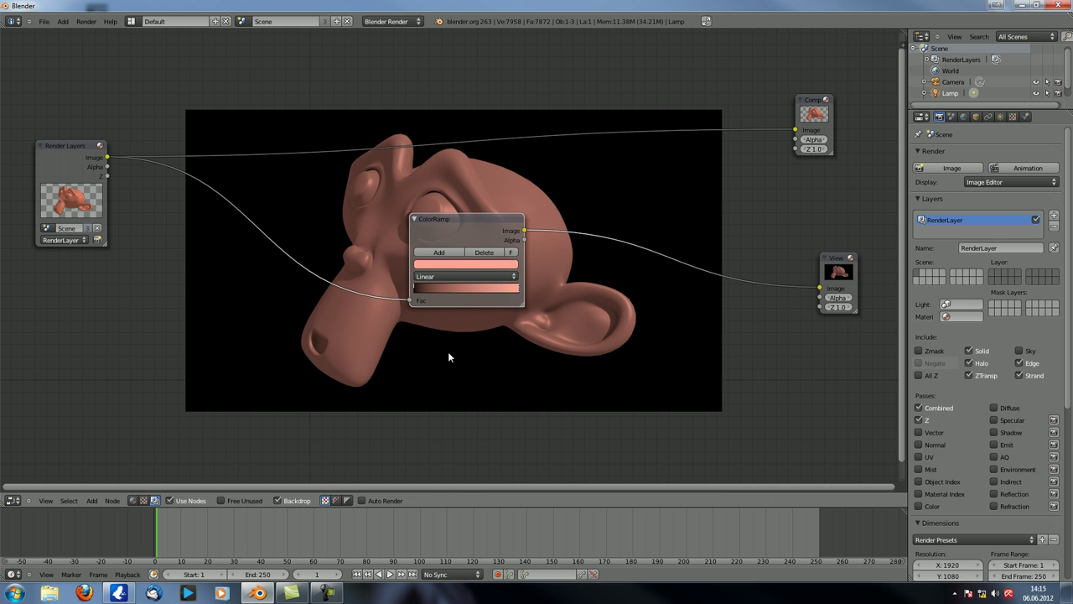
Move the Viewer node closer to the backdrop and shift the ColorRamp node a little toward Render Layers.
left_click(843, 265)
key("g")
left_click(764, 227)
left_click_drag(445, 223, 406, 216)
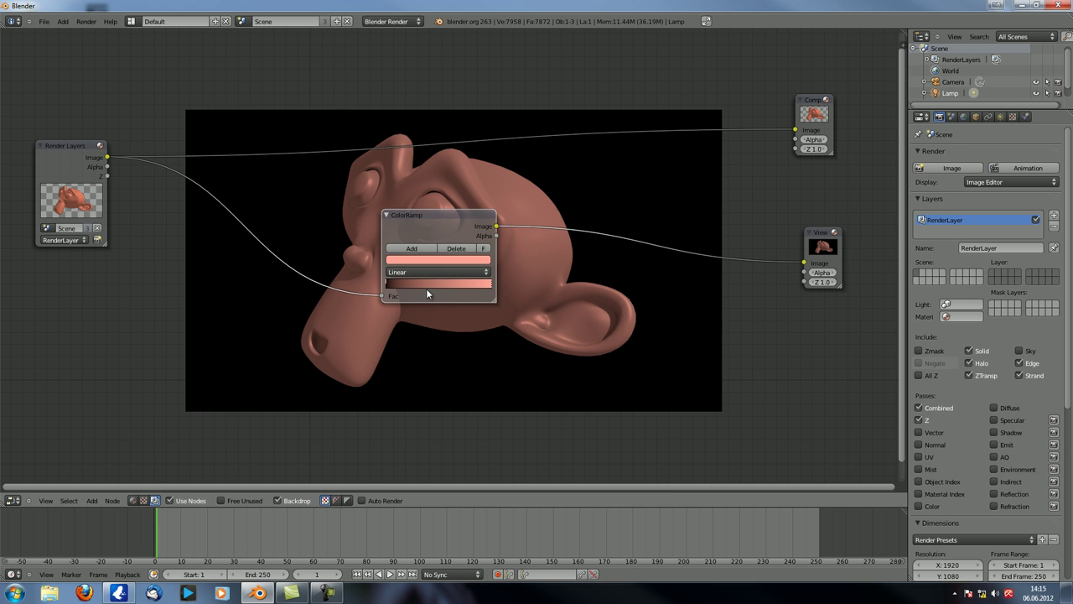
Add a colour stop to the ColorRamp, place it just before the salmon stop, and make it green.
left_click_drag(406, 285, 483, 287)
left_click(445, 260)
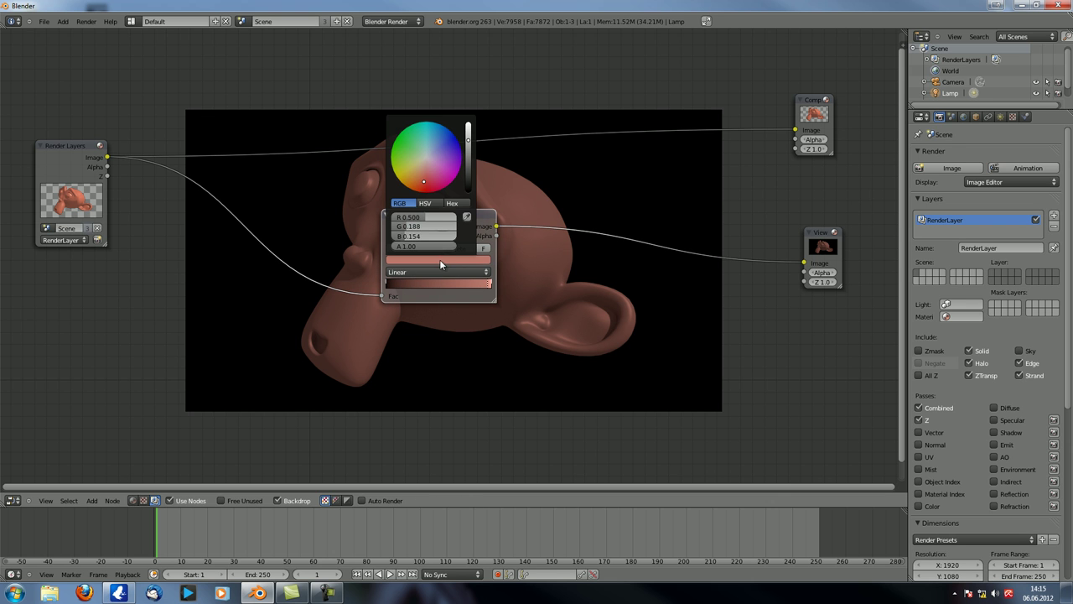
left_click_drag(425, 156, 360, 143)
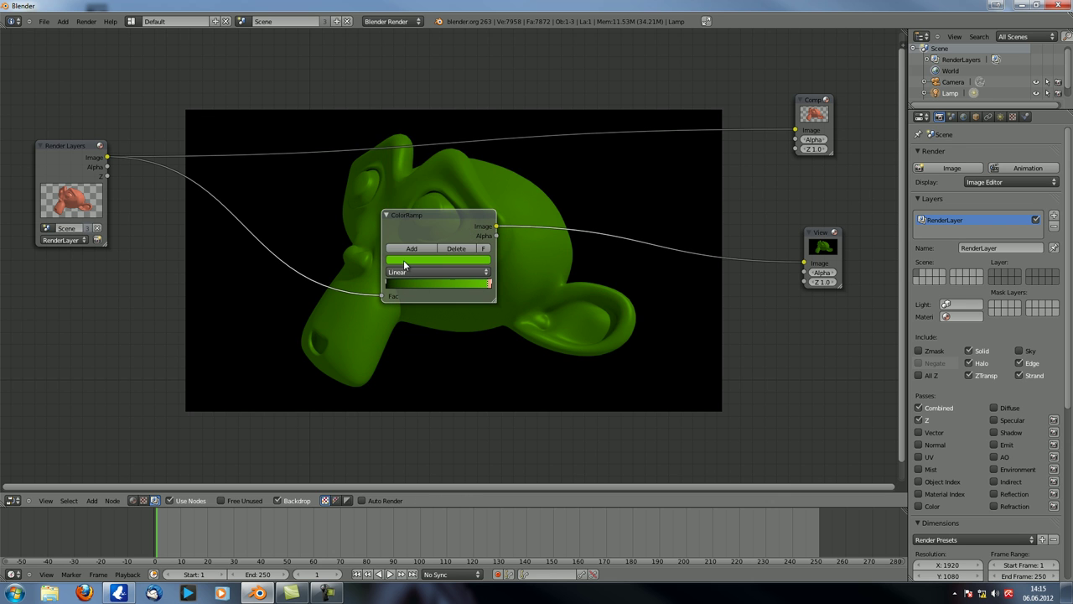
Add a greyish-brown stop before the green one and slide the brown, green and salmon stops toward the gradient's middle.
left_click(408, 249)
left_click_drag(446, 284, 474, 284)
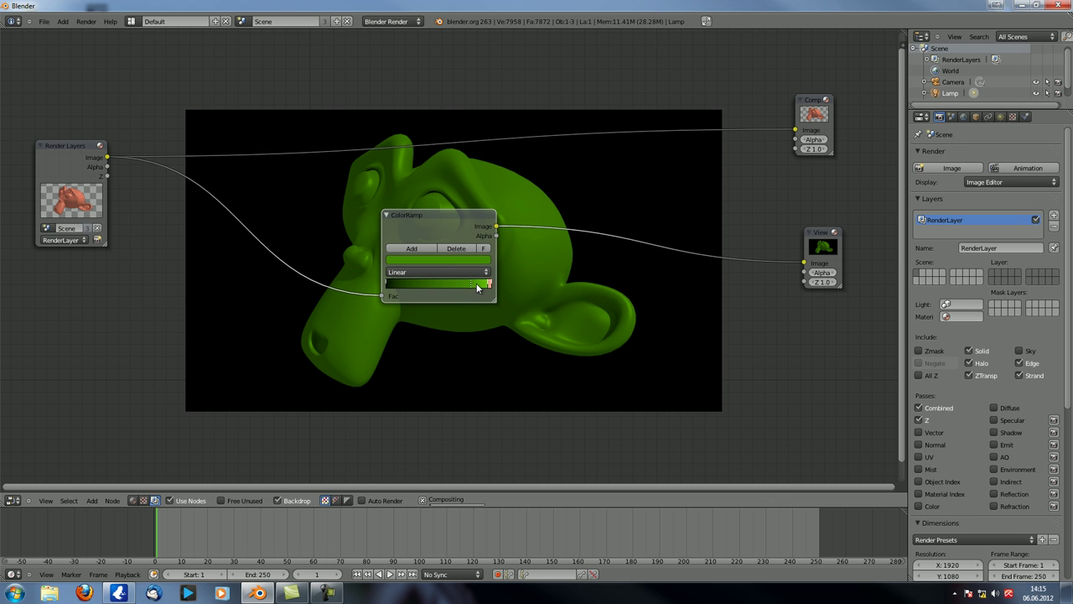
left_click(437, 260)
left_click(420, 179)
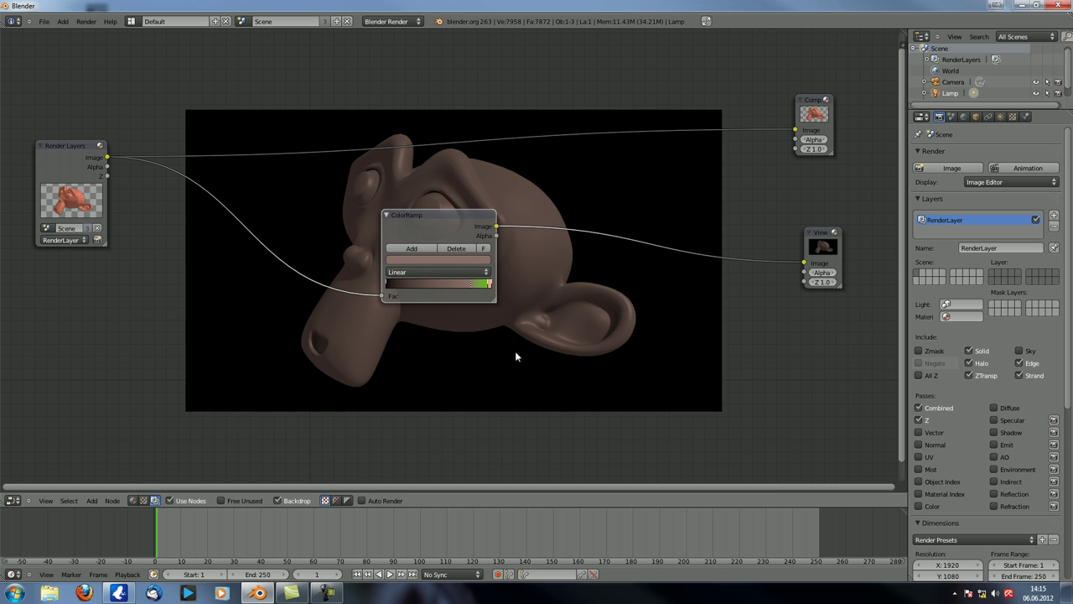
mouse_move(470, 283)
left_mouse_down()
mouse_move(429, 287)
mouse_move(474, 287)
left_mouse_up()
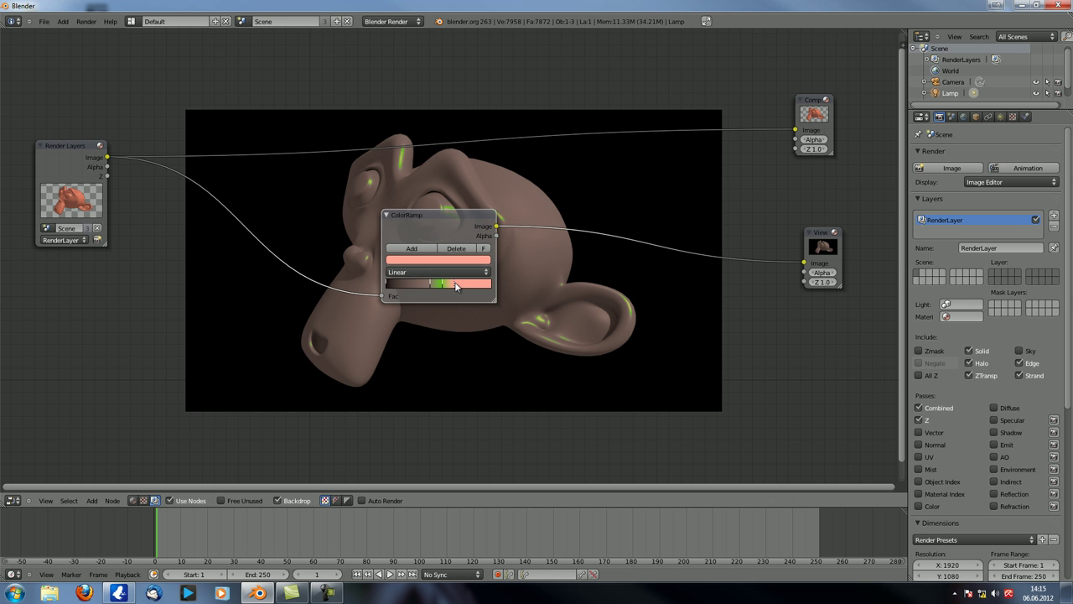
Flip the ColorRamp gradient to view the reversed colours and flip it back.
middle_click_drag(514, 362, 501, 313)
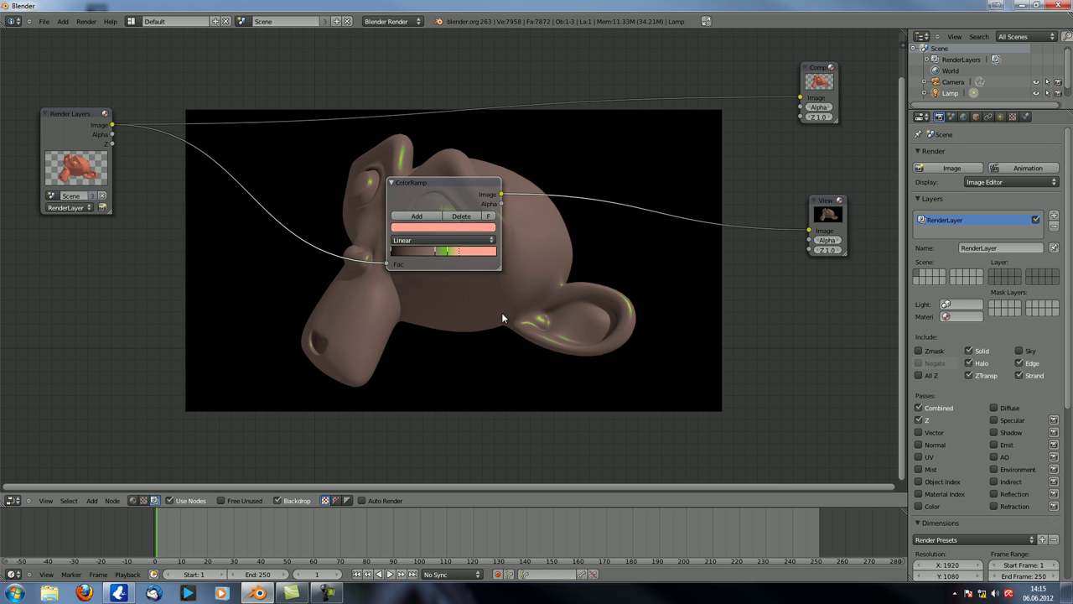
left_click(490, 216)
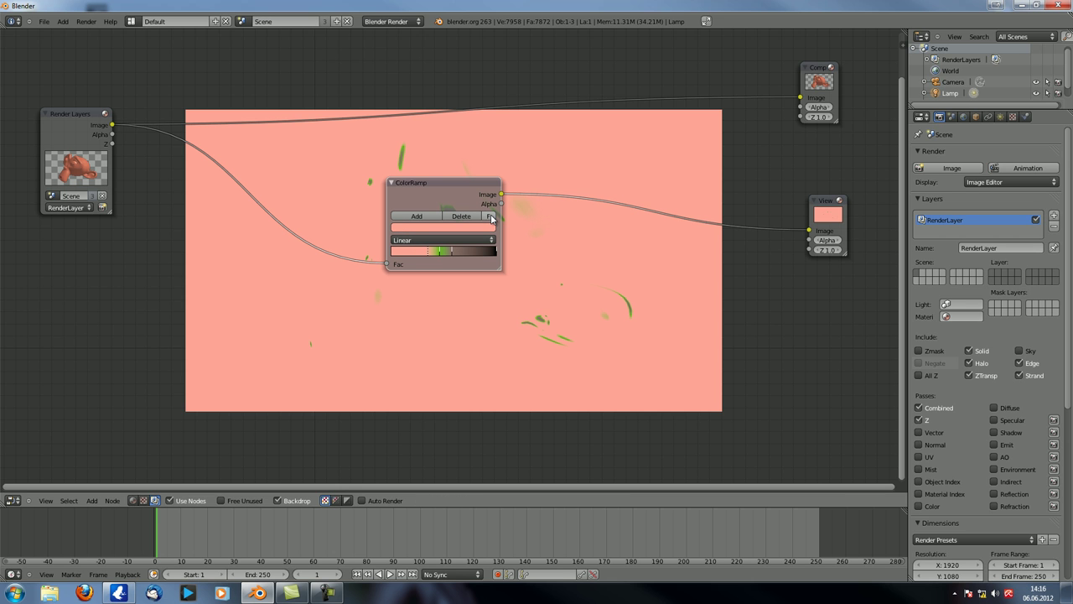
left_click(490, 217)
Add another stop beside the salmon one, move it to the far end of the gradient, and darken it to black.
left_click(434, 251)
left_click_drag(454, 253, 518, 251)
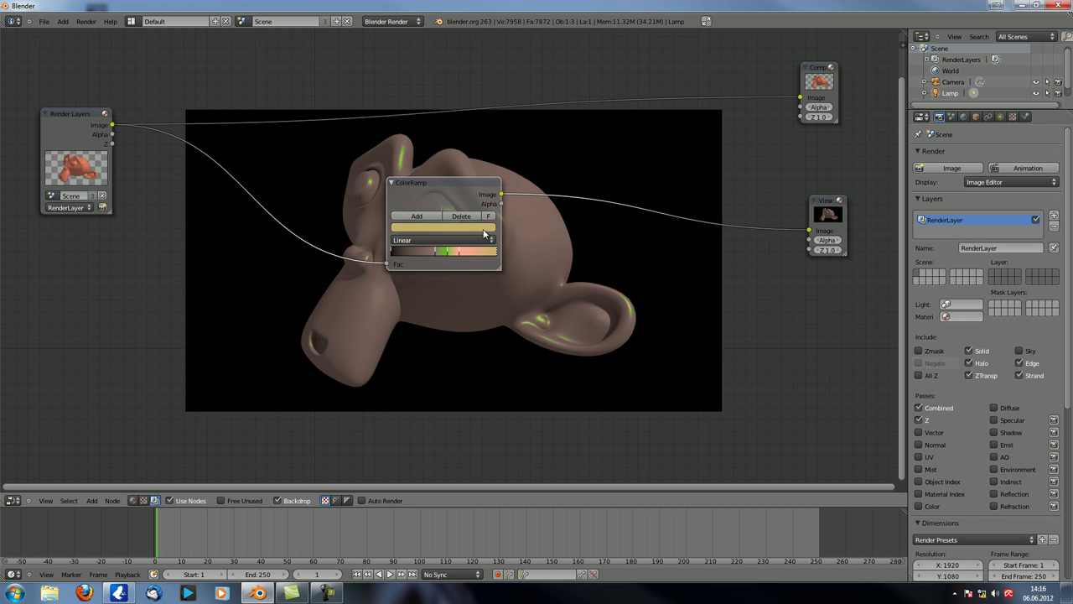
left_click(484, 229)
left_click_drag(475, 142, 474, 157)
Flip the five-stop gradient back and forth repeatedly to compare both directions, ending in its original orientation.
left_click(489, 217)
left_click(491, 218)
left_click(491, 217)
left_click(490, 217)
left_click(491, 217)
left_click(491, 217)
left_click(490, 217)
left_click(490, 217)
Move the ColorRamp aside, preview its Alpha output in the Viewer, and make the starting black stop fully transparent.
left_click_drag(416, 181, 363, 165)
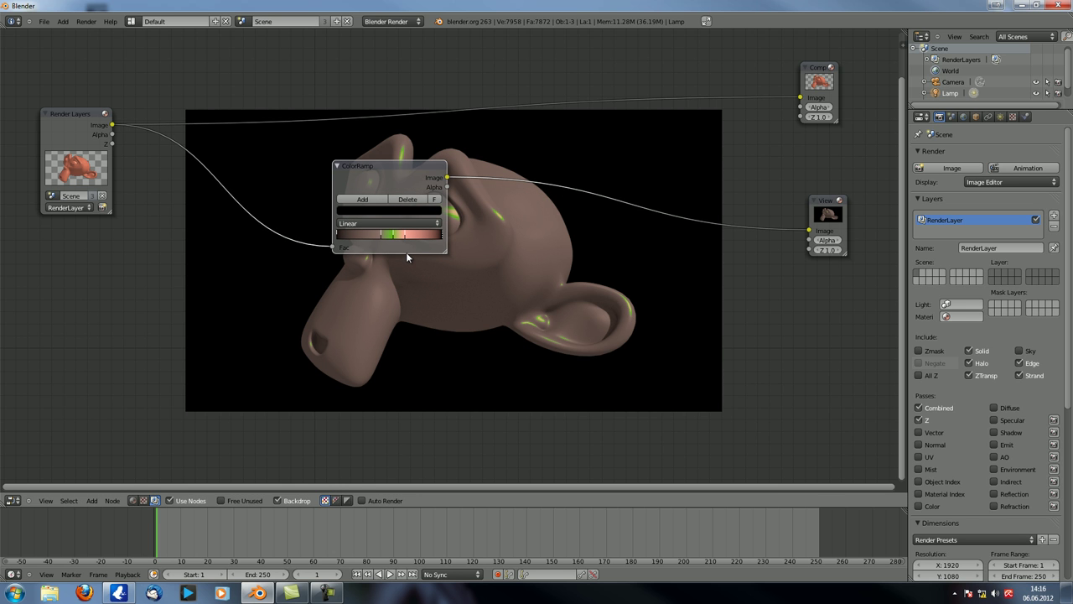
left_click(420, 211)
left_click(369, 209)
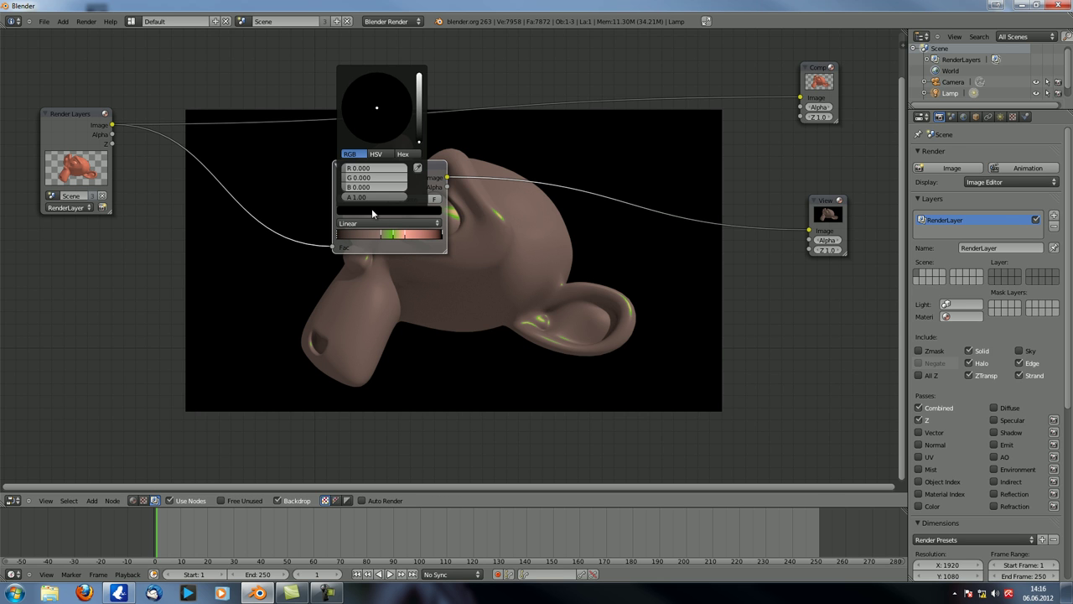
left_click(415, 172, "ctrl+shift")
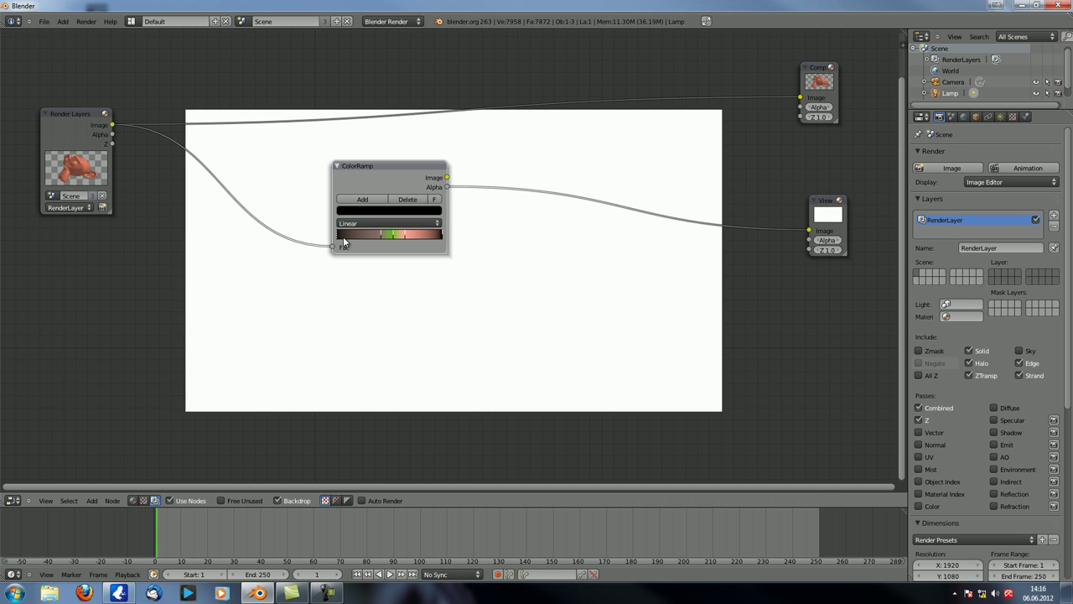
left_click(390, 210)
left_click_drag(375, 195, 119, 207)
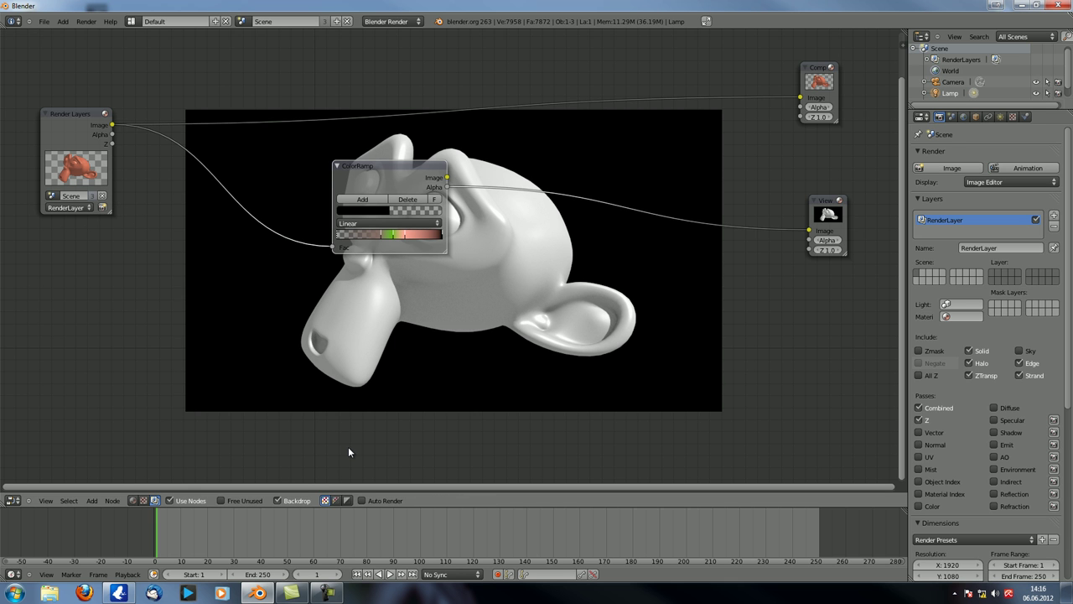
Send the ColorRamp's Image output back to the Viewer and also into the first image input of a new AlphaOver node.
middle_click_drag(383, 429, 430, 339)
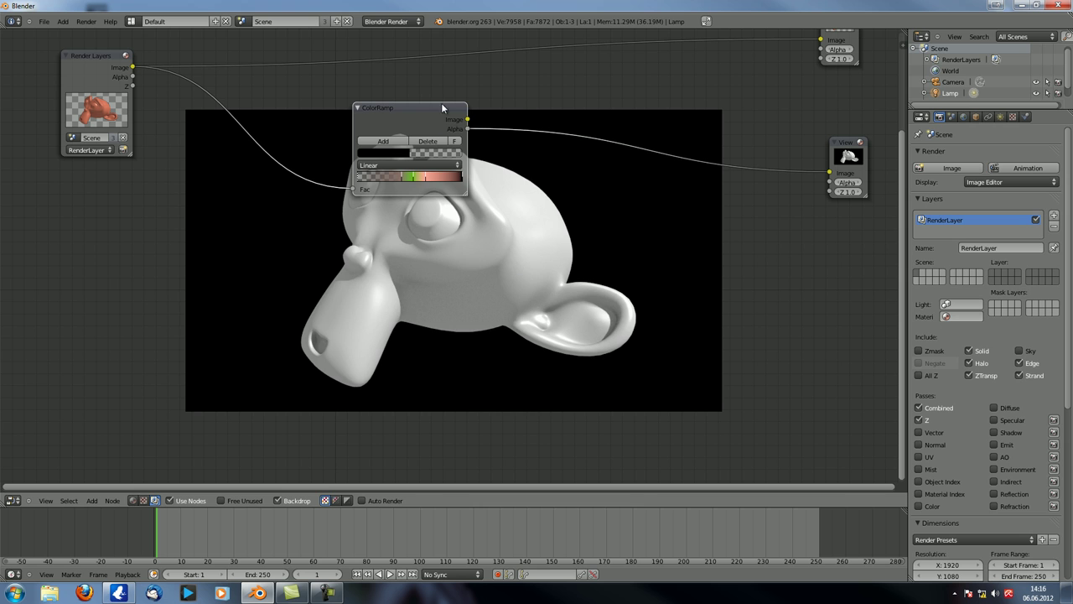
left_click(438, 123, "ctrl+shift")
key("shift+a")
mouse_move(521, 301)
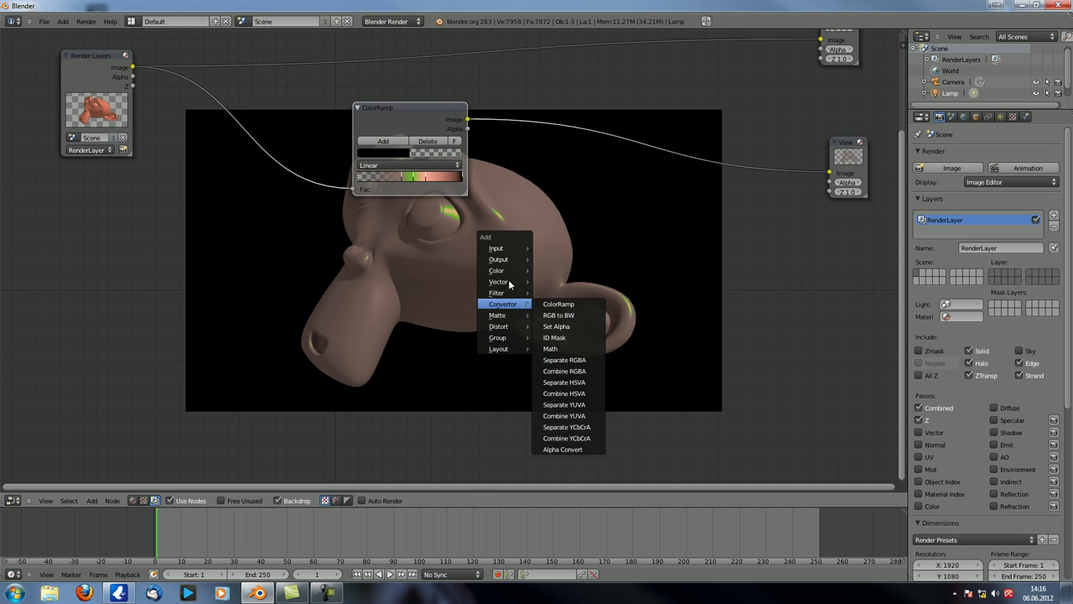
mouse_move(508, 274)
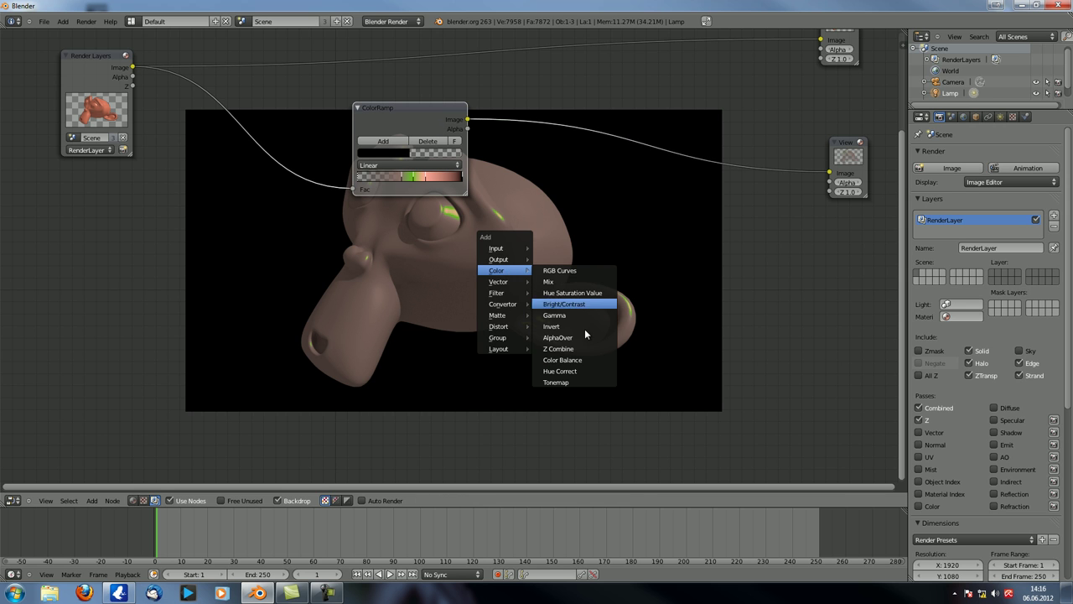
left_click(559, 337)
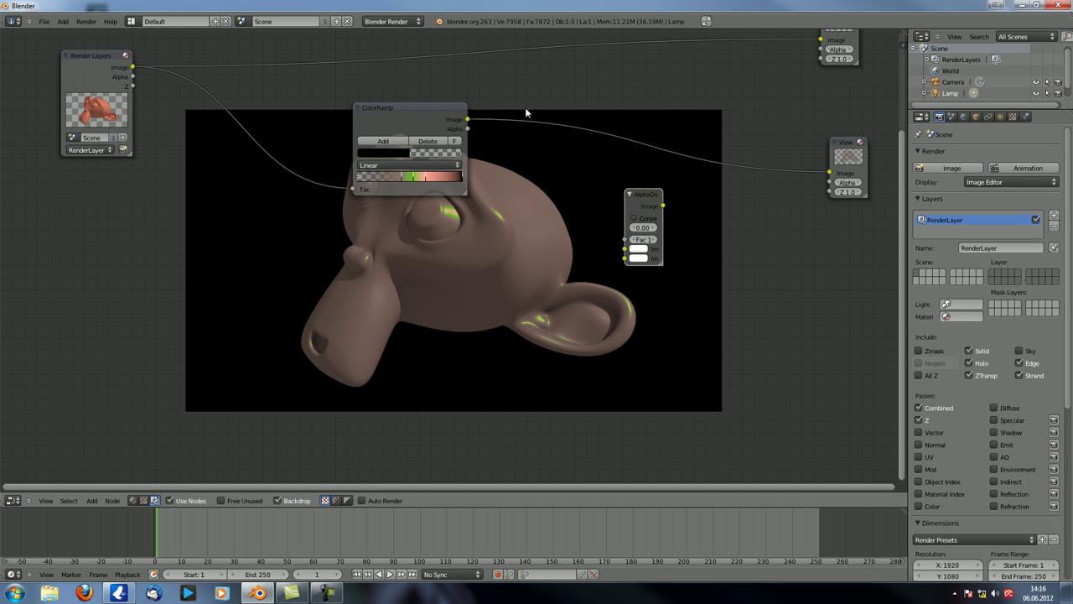
left_click_drag(468, 119, 626, 249)
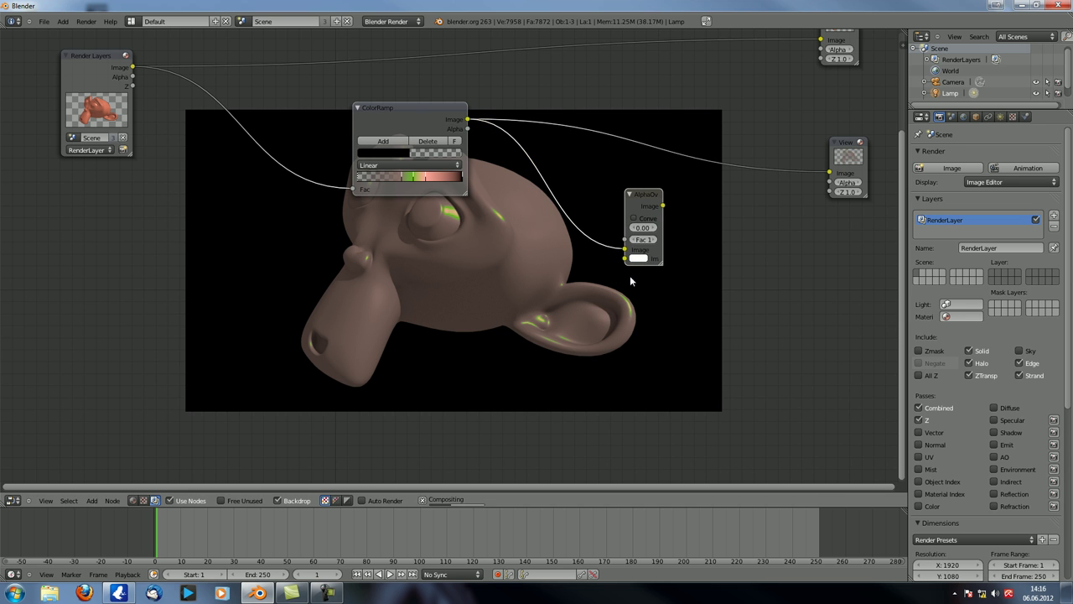
Move the ColorRamp link to AlphaOver's second image input and compare both nodes in the Viewer, ending on AlphaOver.
left_click(643, 205, "ctrl+shift")
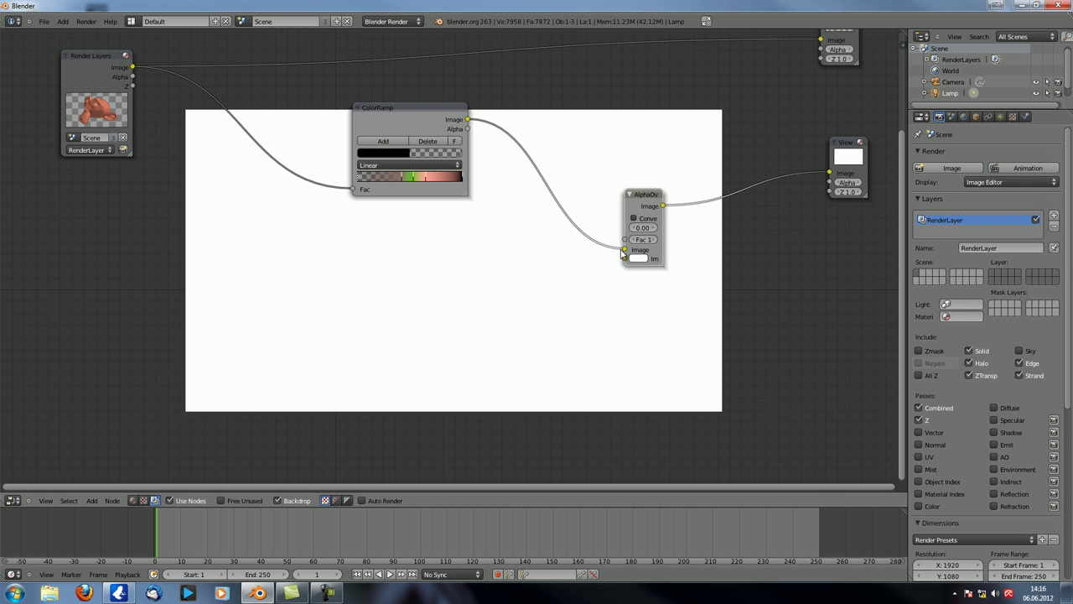
middle_click_drag(525, 326, 503, 275)
left_click(426, 74, "ctrl+shift")
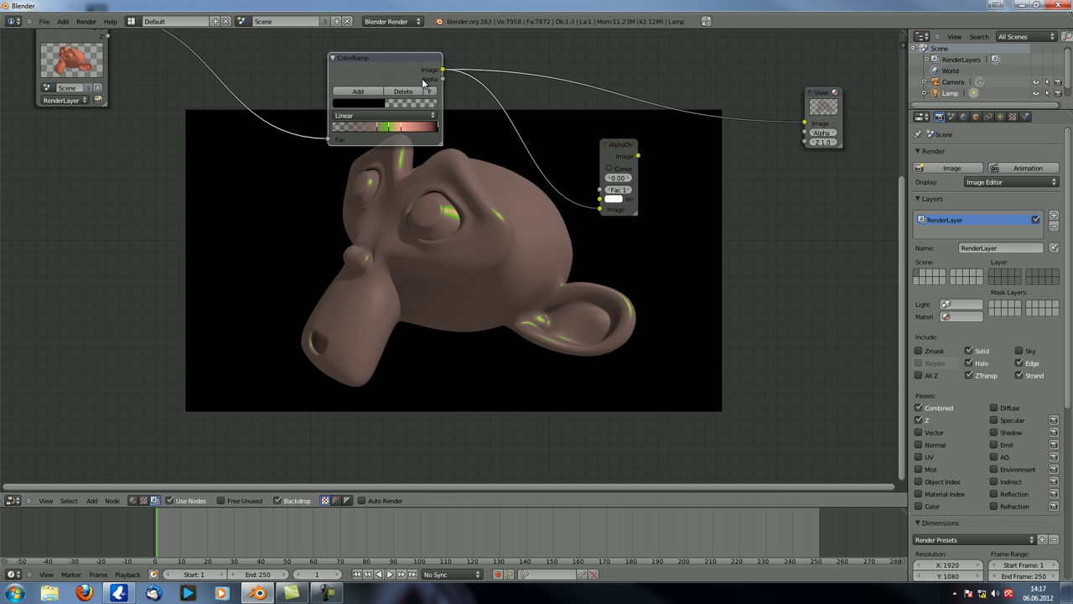
left_click(426, 69, "ctrl+shift")
left_click(438, 75, "ctrl+shift")
left_click(619, 149, "ctrl+shift")
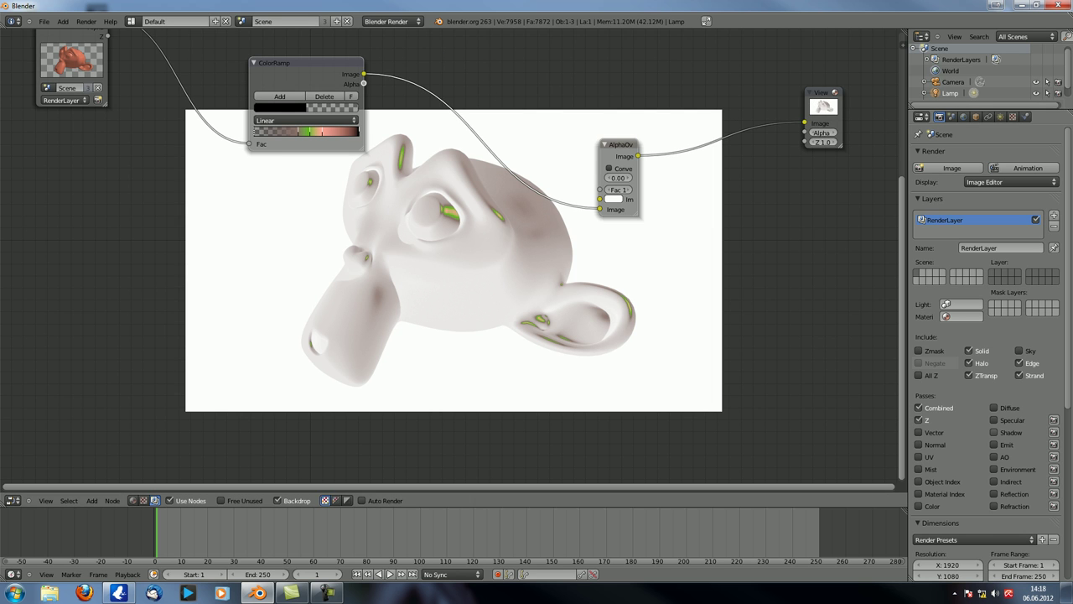
Set the brightness and alpha of the ColorRamp's starting black stop to 0.
mouse_move(256, 136)
left_mouse_down()
mouse_move(277, 138)
mouse_move(238, 146)
left_mouse_up()
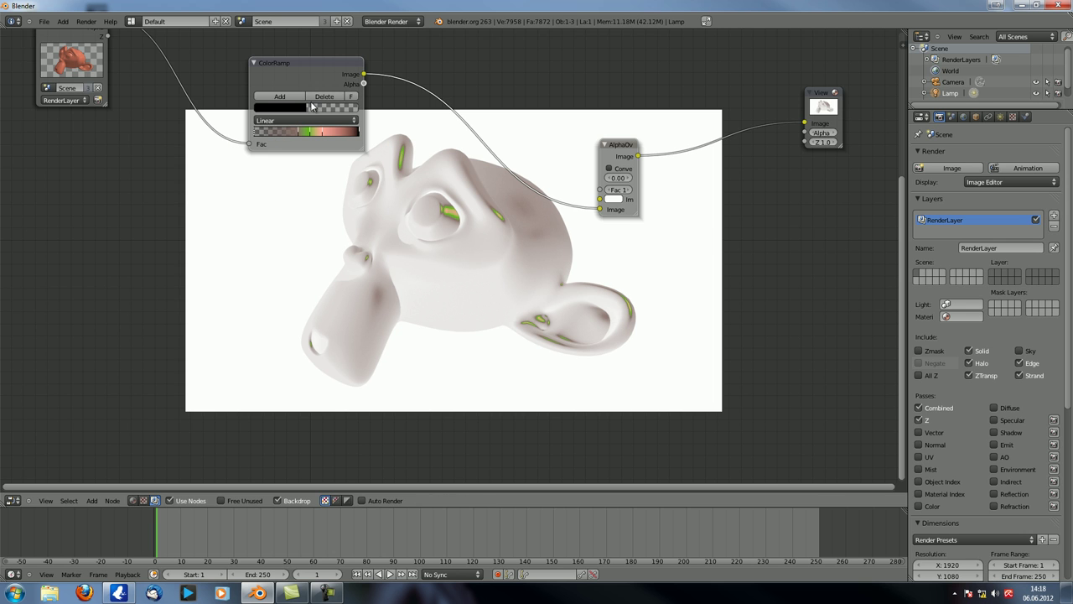
left_click(313, 105)
left_click(335, 171)
left_click_drag(338, 167, 341, 198)
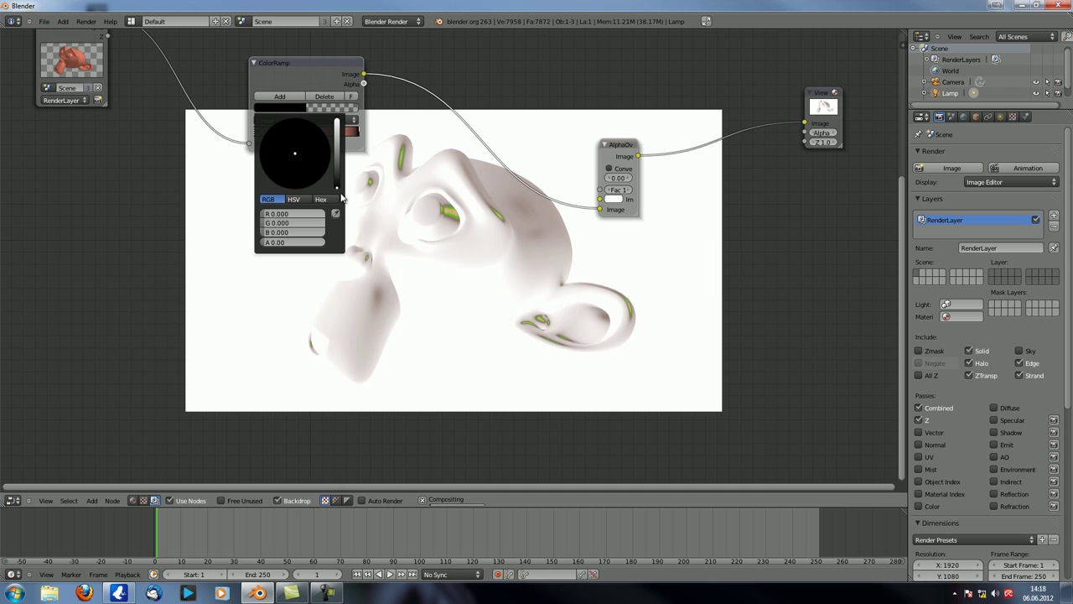
left_click_drag(268, 240, 242, 241)
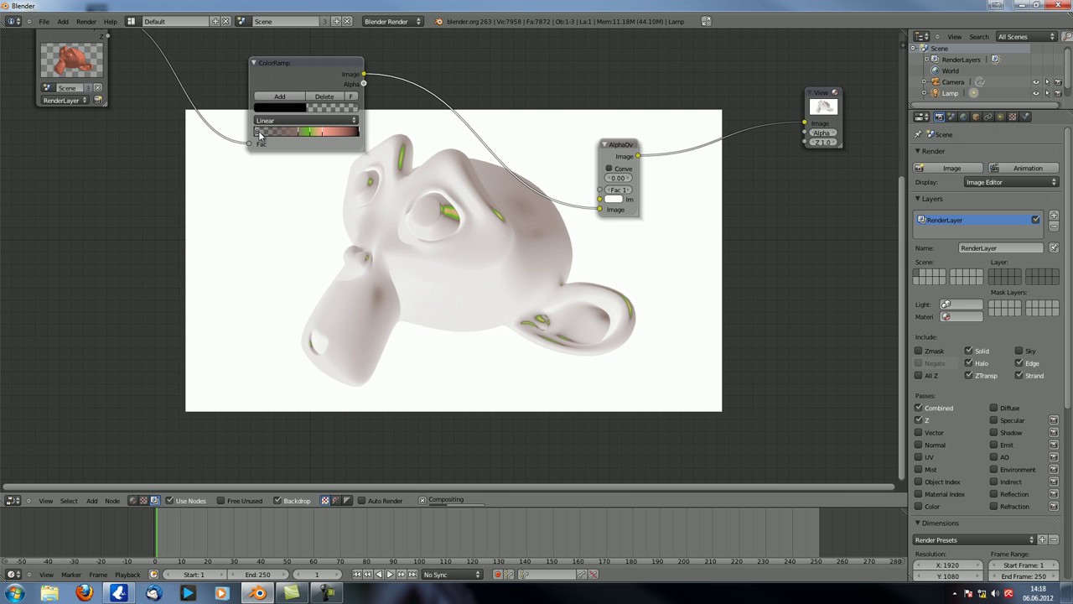
Add a brown stop at the dark start of the gradient and set its alpha to 0.
left_click(282, 98)
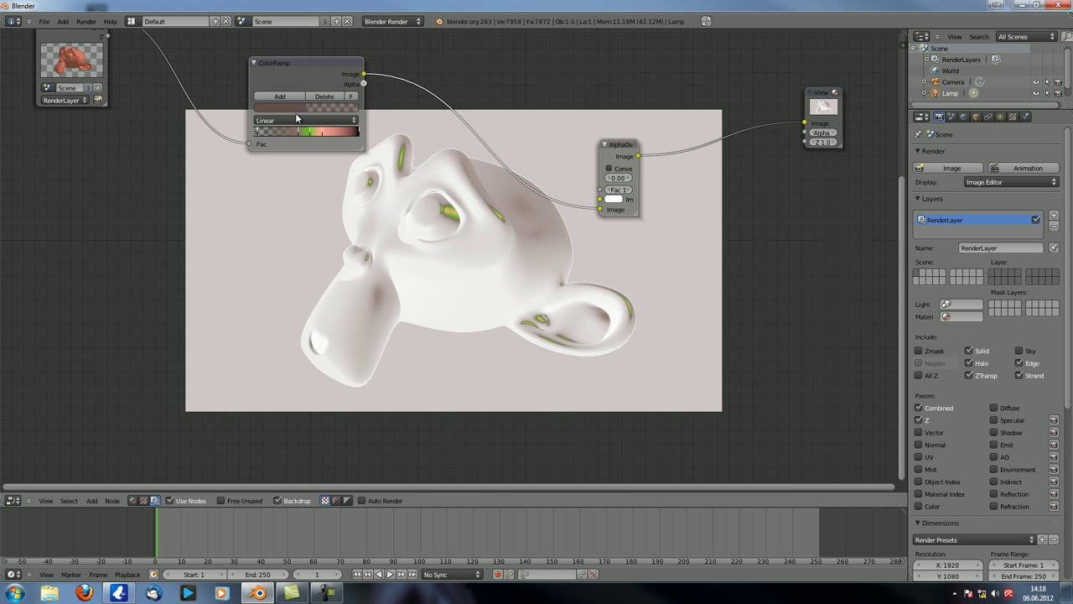
left_click(292, 106)
left_click_drag(297, 242, 167, 257)
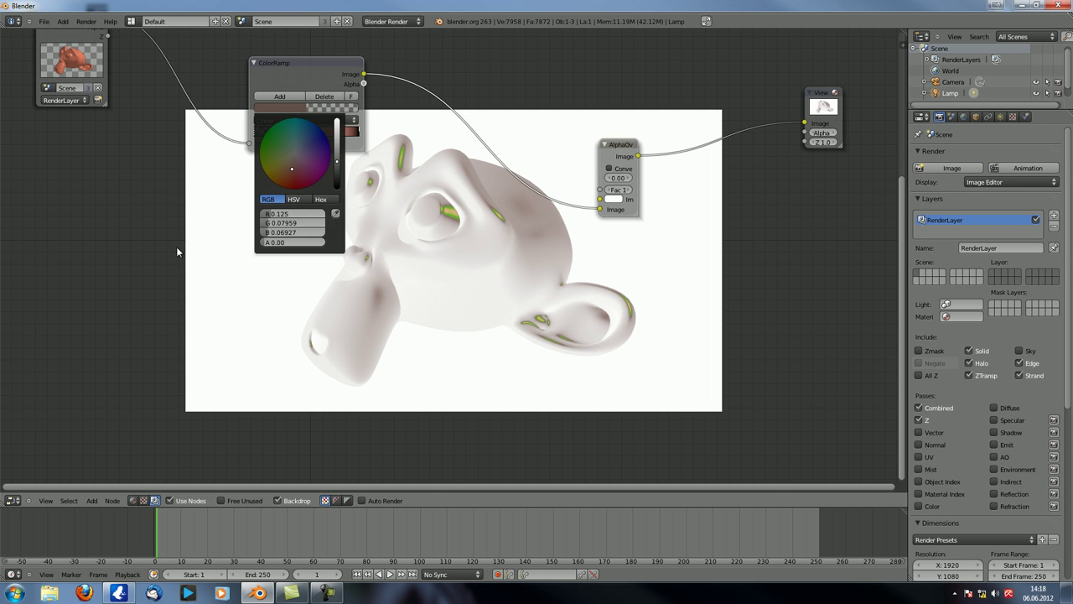
Make the black stop near the start of the gradient fully opaque and position it just beside the transparent stop.
left_click(259, 132)
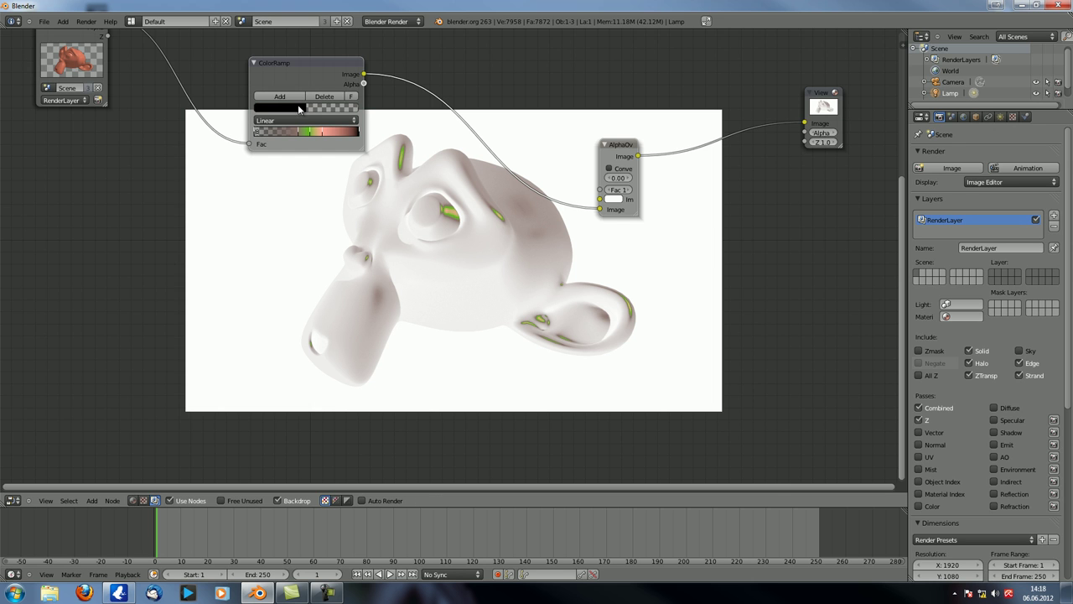
left_click(293, 107)
left_click_drag(272, 237, 327, 245)
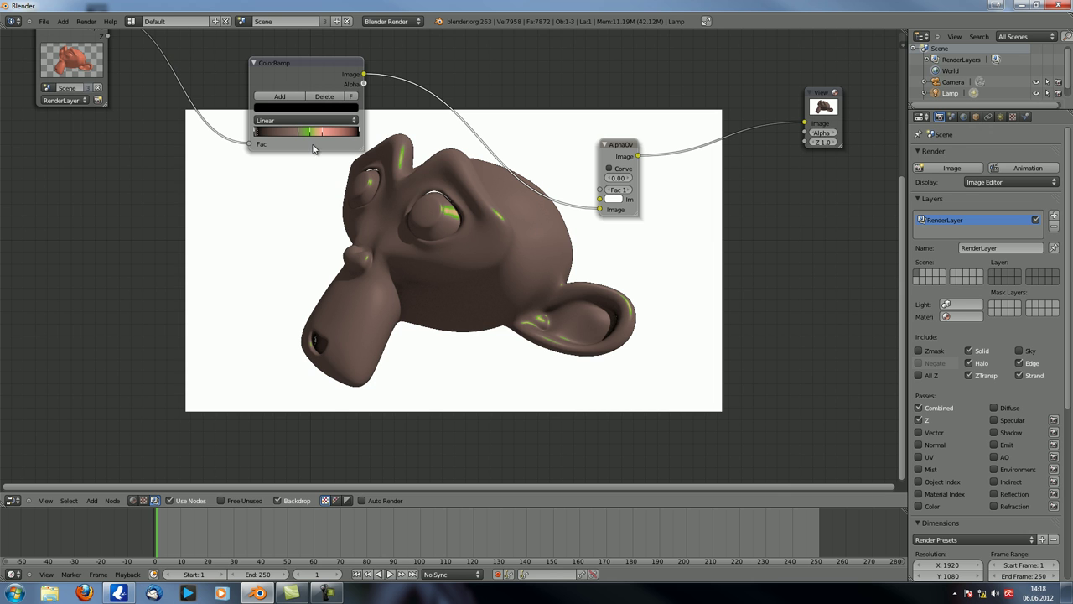
mouse_move(260, 136)
left_mouse_down()
mouse_move(270, 136)
mouse_move(258, 136)
left_mouse_up()
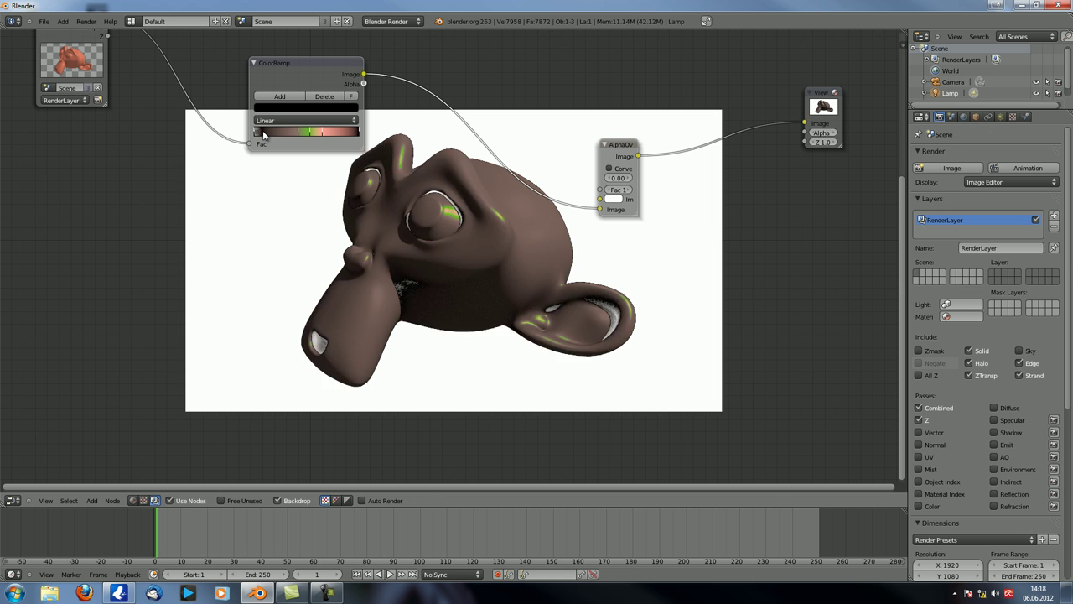
Move the AlphaOver node close to the Viewer and place the ColorRamp over the upper middle of the backdrop.
scroll(459, 239, "up", 2)
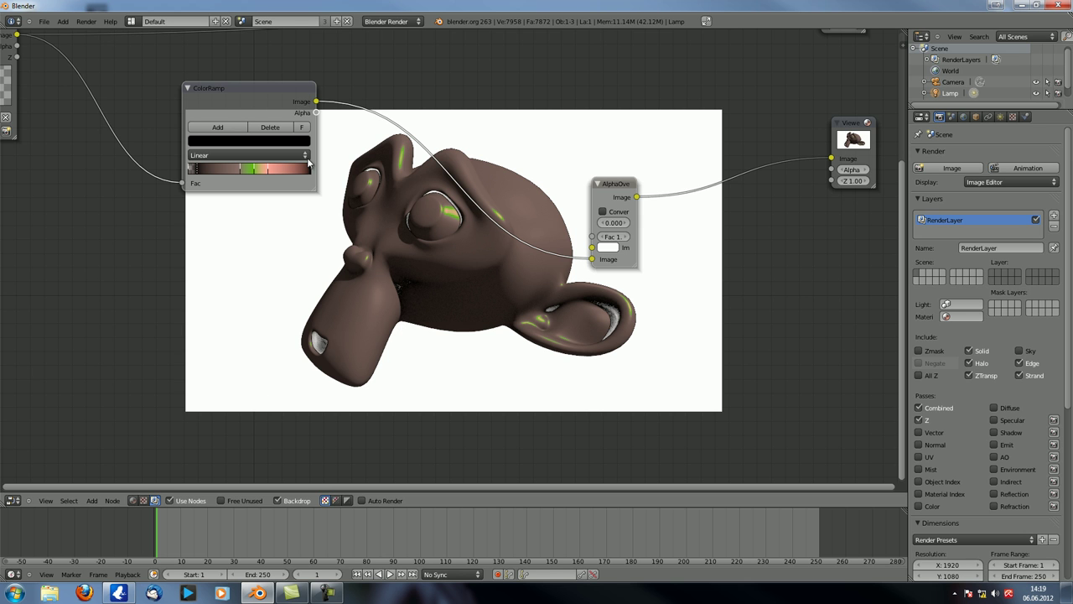
left_click_drag(273, 84, 289, 65)
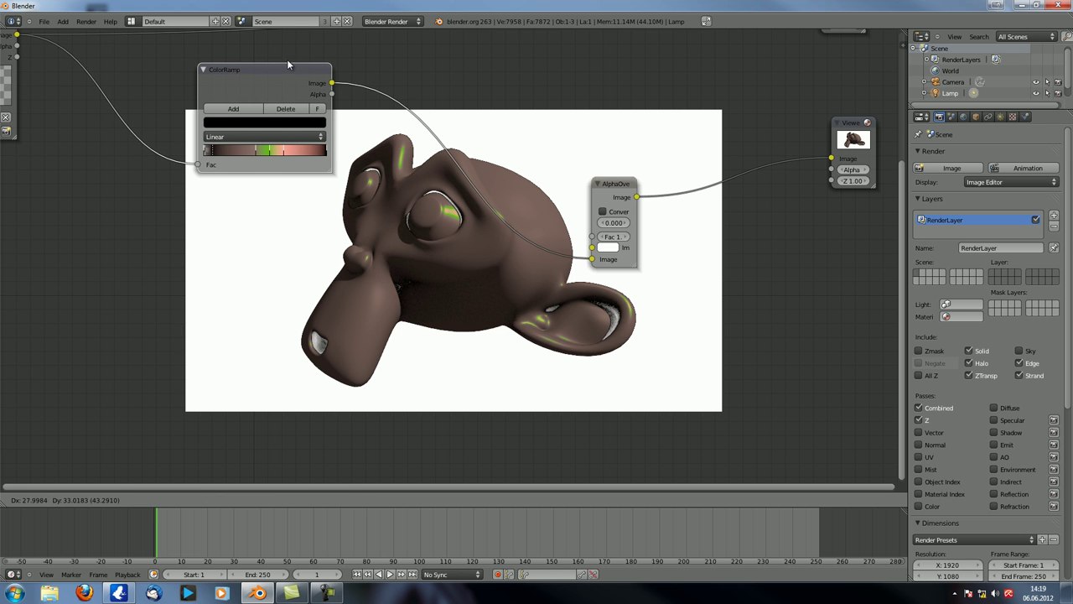
middle_click_drag(256, 238, 299, 252)
scroll(299, 251, "down", 1)
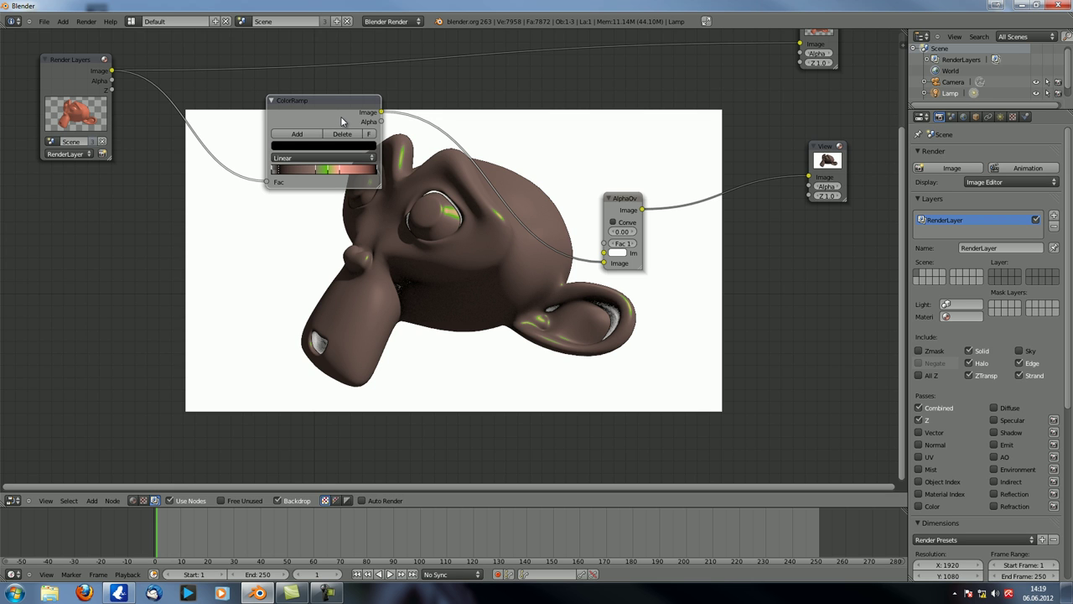
left_click_drag(338, 114, 359, 116)
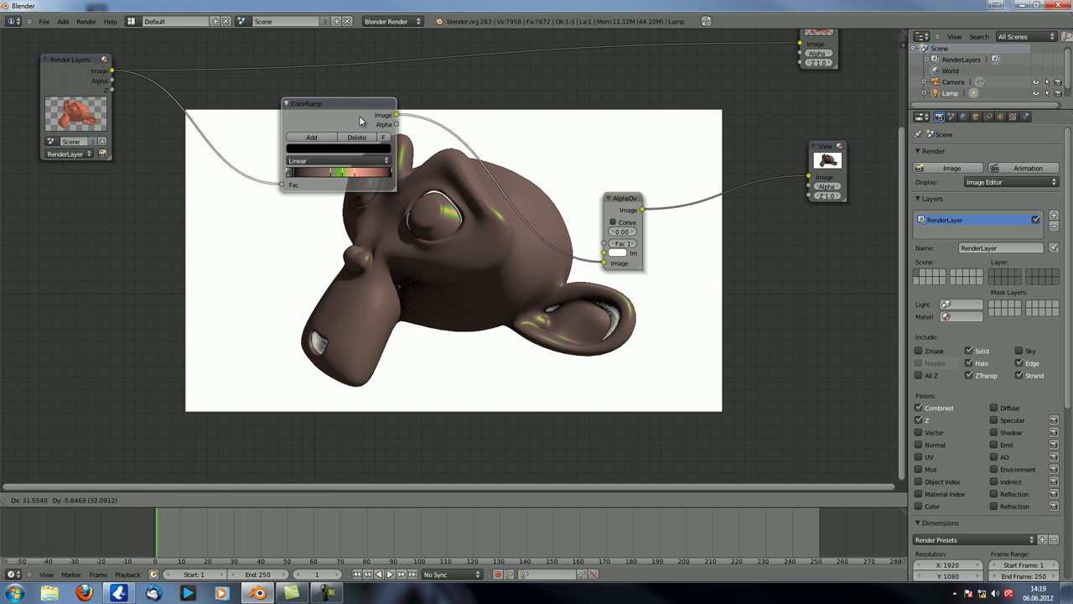
left_click_drag(627, 202, 777, 168)
left_click_drag(366, 109, 487, 118)
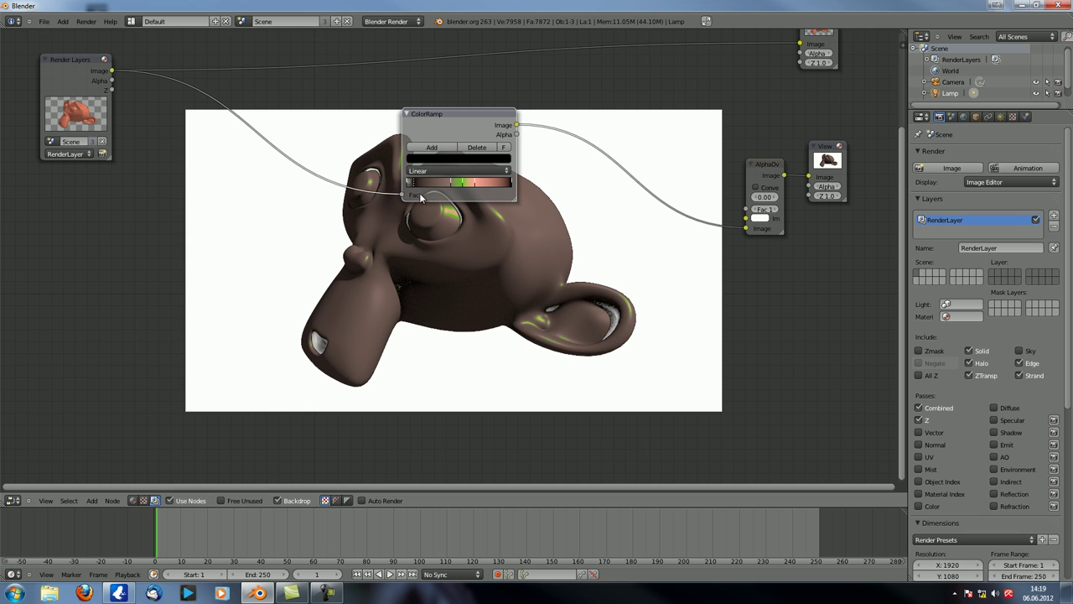
left_click_drag(456, 119, 458, 112)
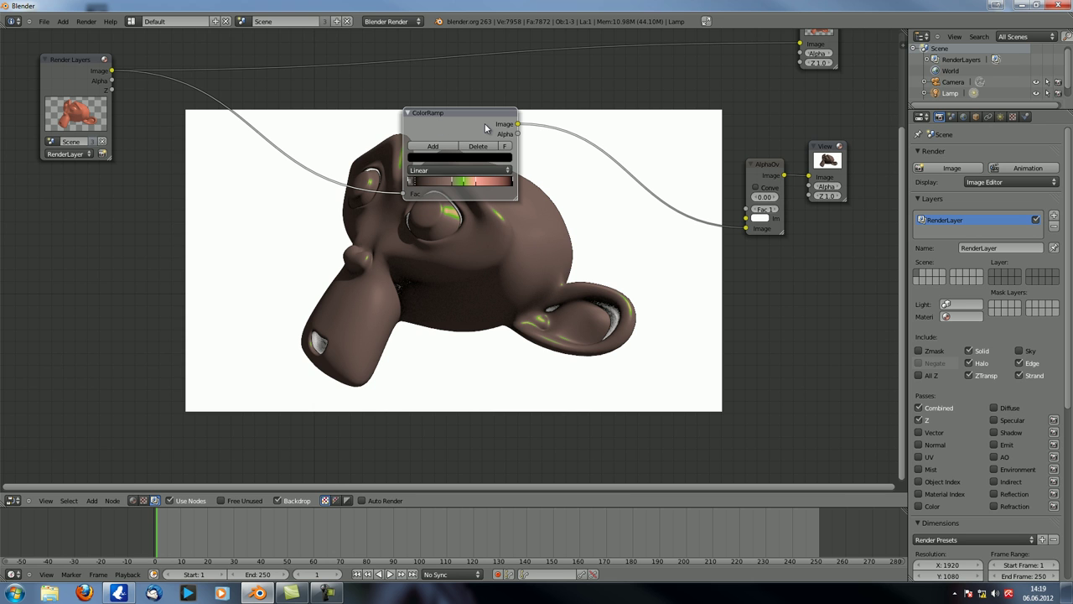
Replace the edited ColorRamp with a fresh ColorRamp node placed below the Render Layers node.
key("x")
key("shift+a")
mouse_move(485, 124)
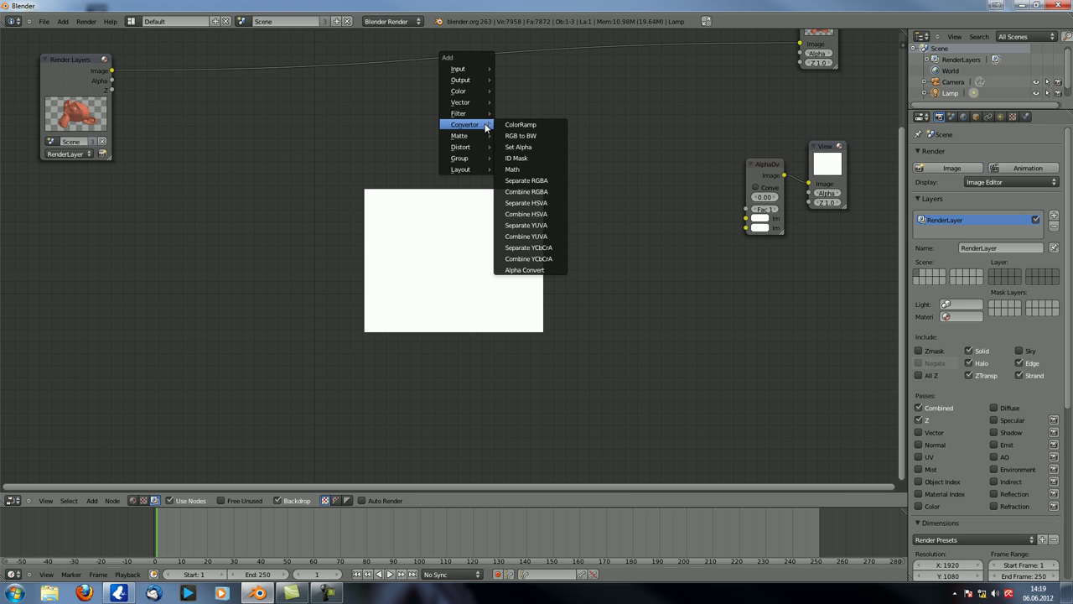
left_click(518, 126)
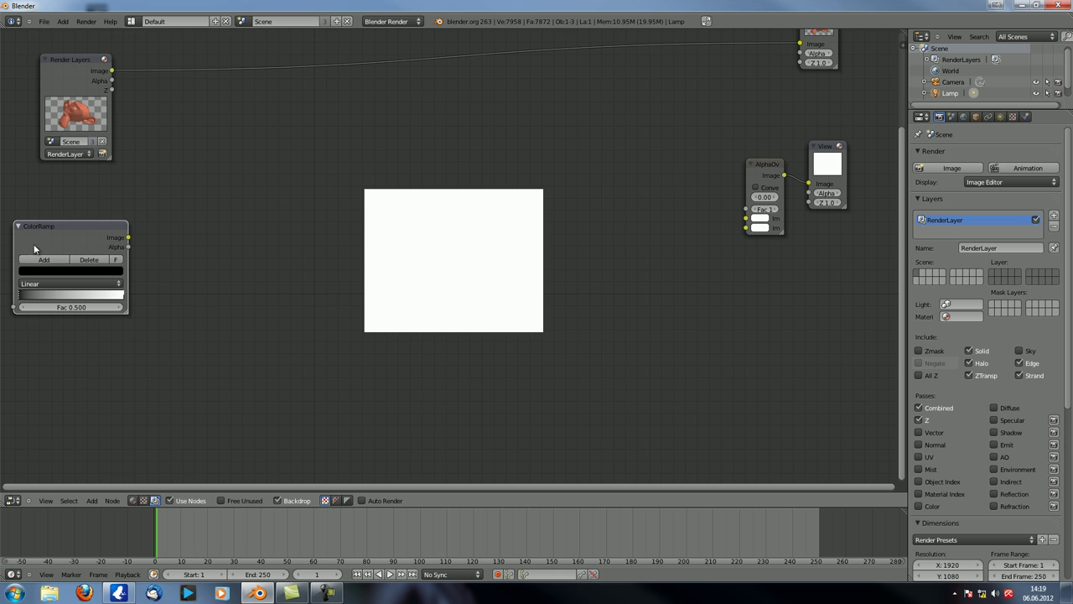
left_click(30, 245)
Add an RGB to BW node and place it above the backdrop image.
key("shift+a")
mouse_move(325, 250)
left_click(359, 257)
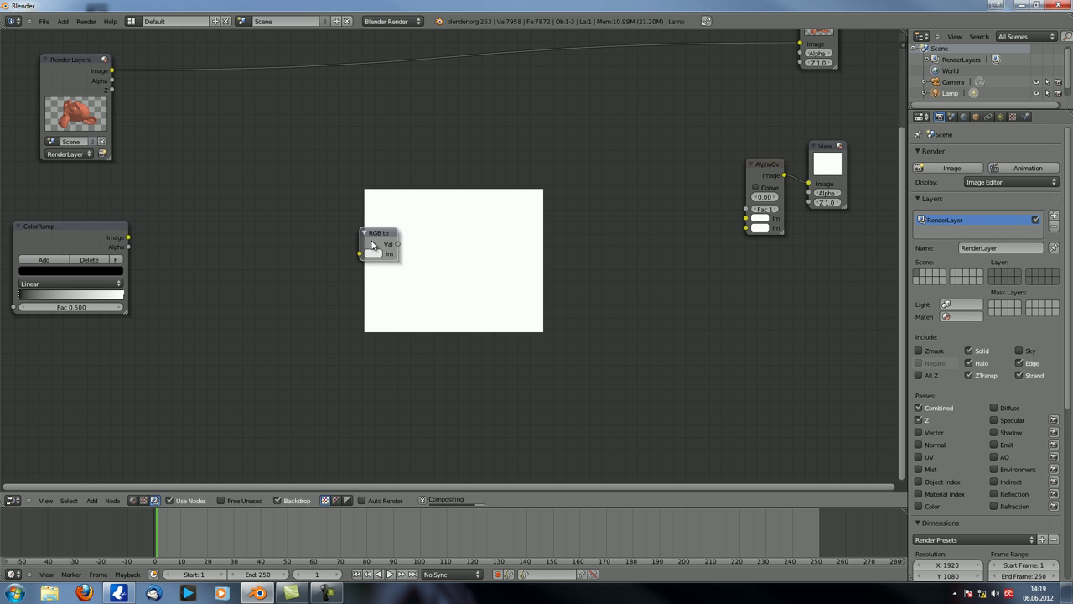
left_click(466, 96)
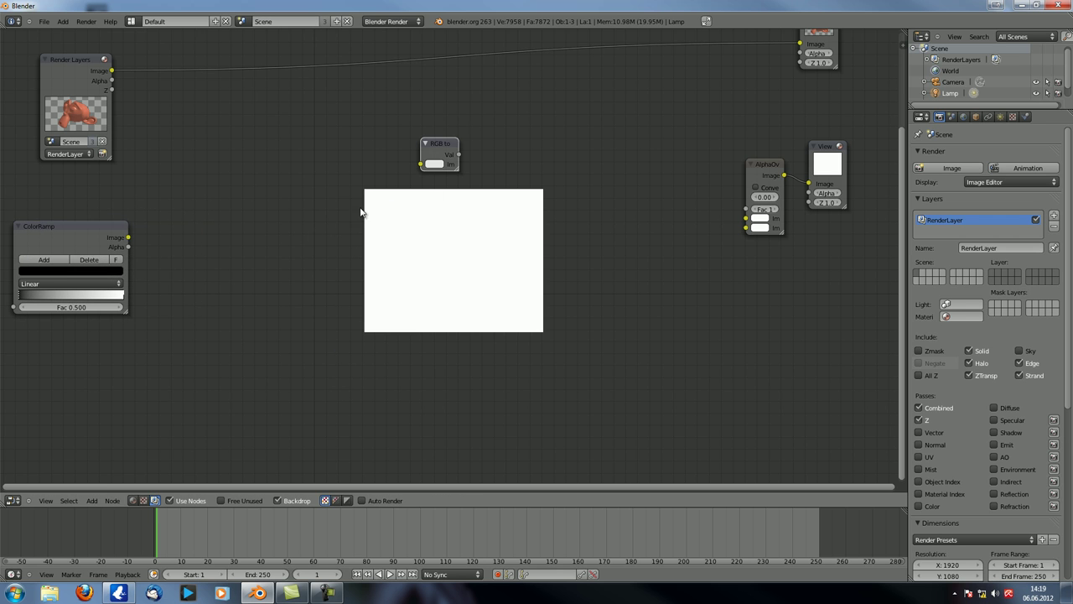
Feed the Render Layers image into the fresh ColorRamp and RGB to BW nodes and compare their outputs in the Viewer.
left_click(85, 67, "ctrl+shift")
left_click_drag(437, 161, 431, 327)
left_click_drag(77, 222, 487, 97)
left_click(76, 67, "ctrl+shift")
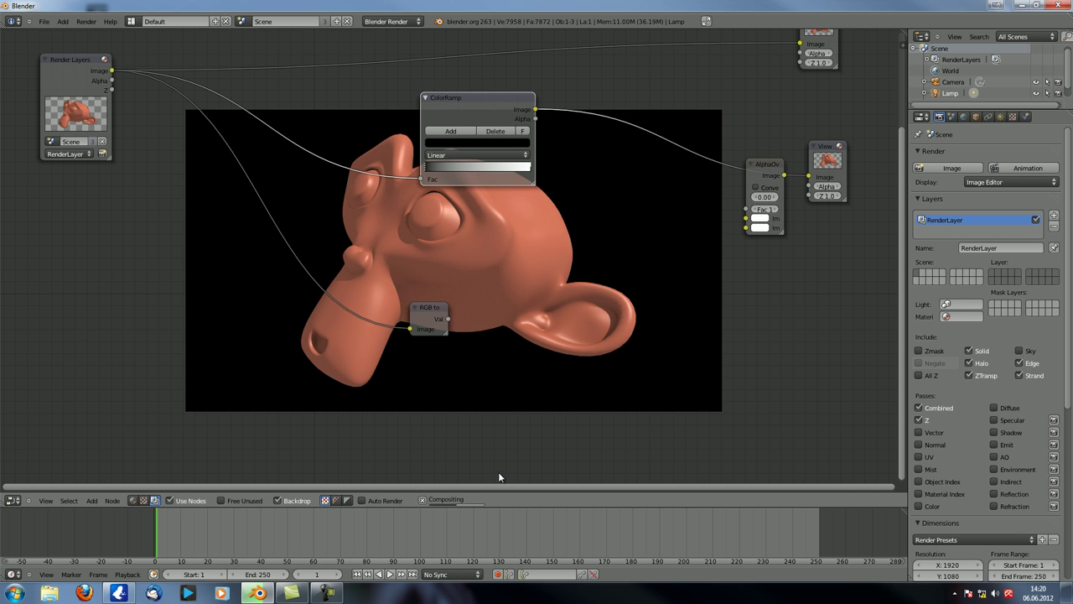
left_click(427, 314, "ctrl+shift")
left_click(514, 104, "ctrl+shift")
left_click(421, 323, "ctrl+shift")
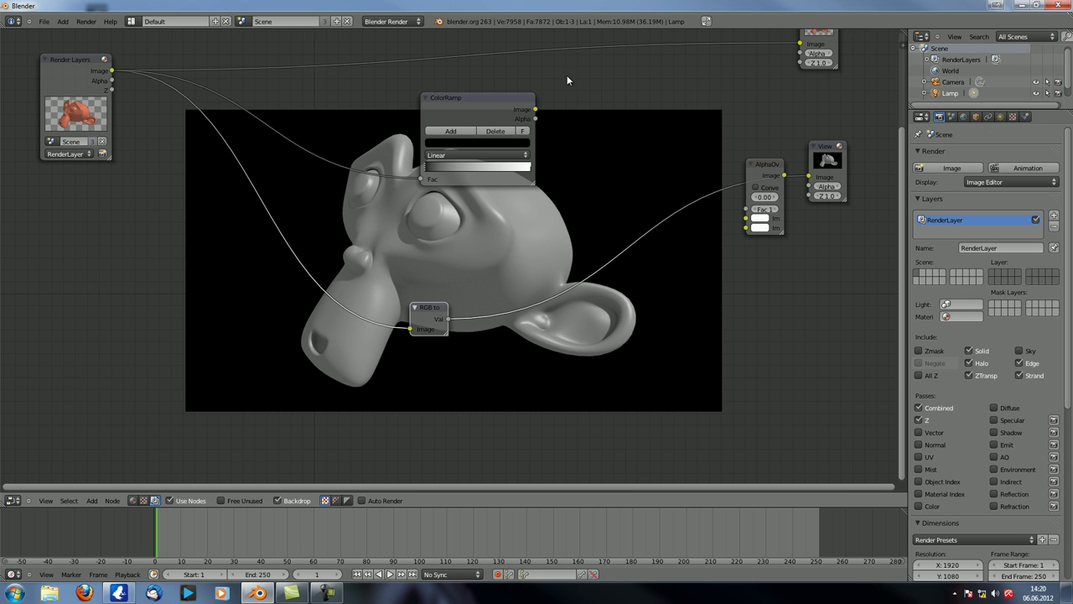
Cut the links of the ColorRamp and RGB to BW nodes and stack both below the Render Layers node.
left_click_drag(424, 313, 447, 292)
left_click_drag(450, 97, 73, 166)
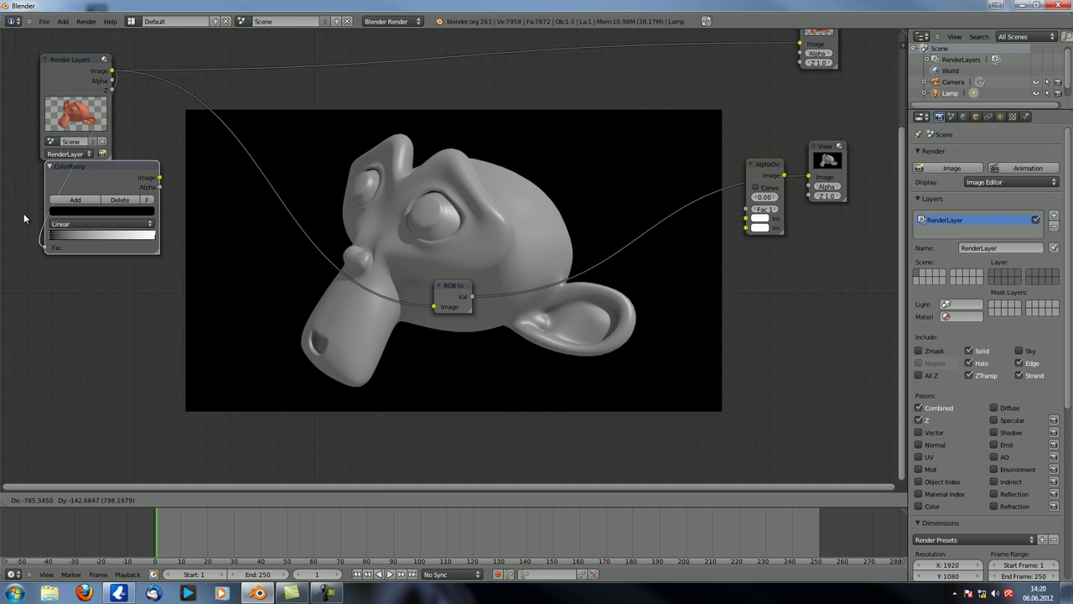
left_click_drag(403, 285, 382, 323, "ctrl")
left_click_drag(575, 261, 545, 352, "ctrl")
left_click_drag(454, 281, 40, 282)
left_click_drag(60, 180, 44, 199)
left_click(51, 286, "ctrl+shift")
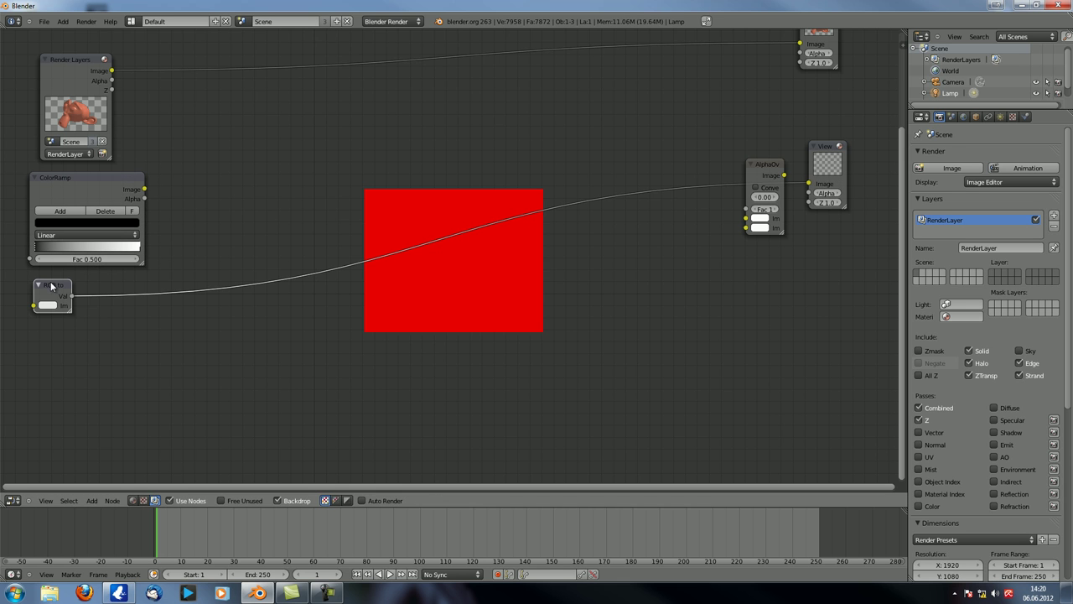
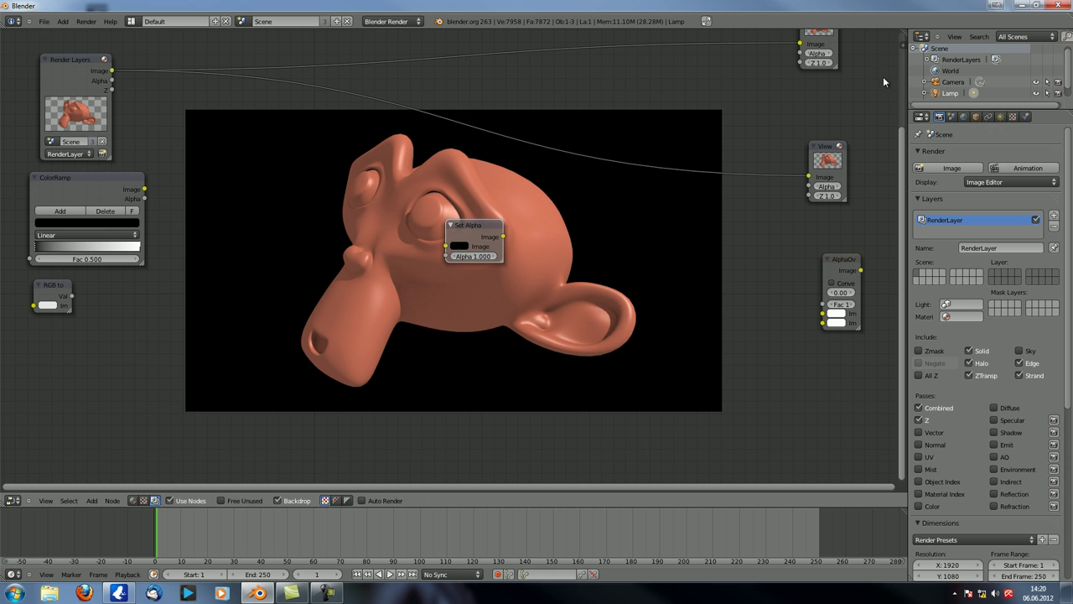
Show the backdrop with its alpha transparency and move the Set Alpha node between Render Layers and the Viewer.
left_click(336, 501)
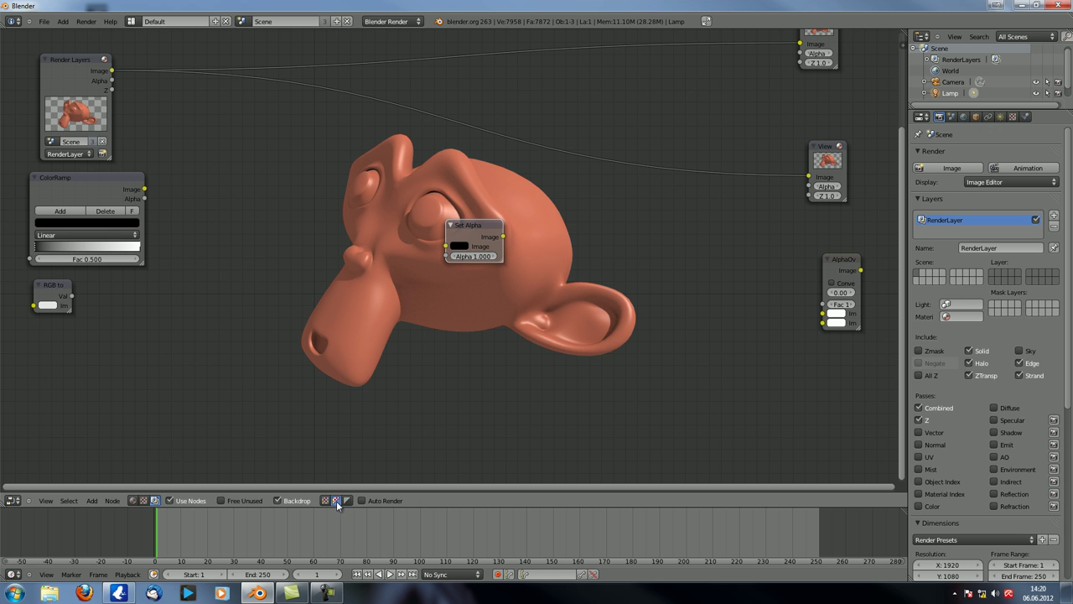
left_click_drag(475, 226, 446, 167)
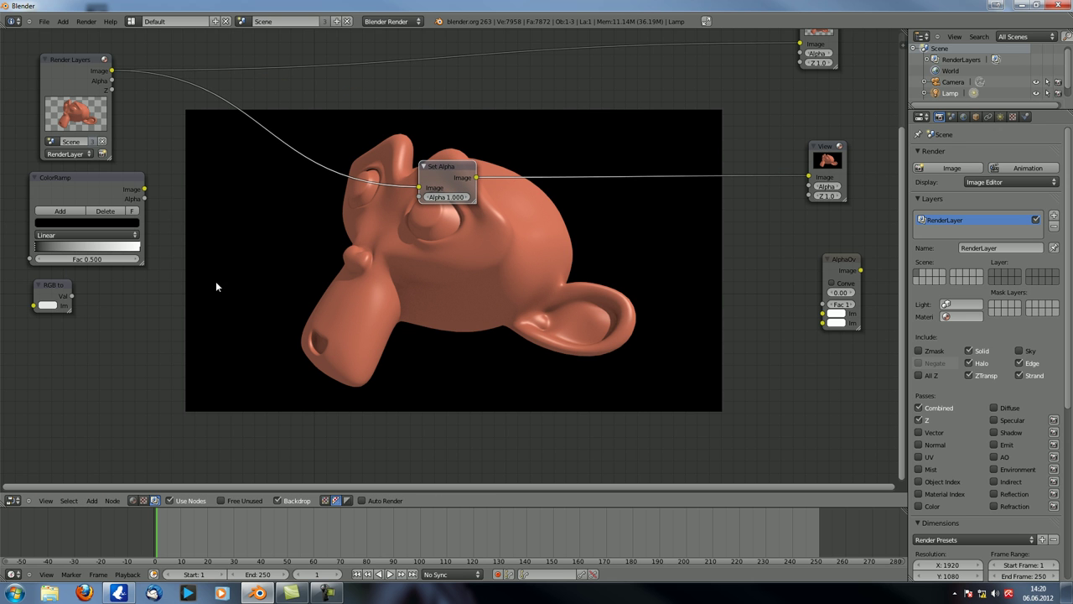
Add a Blur node below and before Set Alpha, and feed it the Render Layers' Alpha output.
key("shift+a")
mouse_move(214, 282)
key("shift+a")
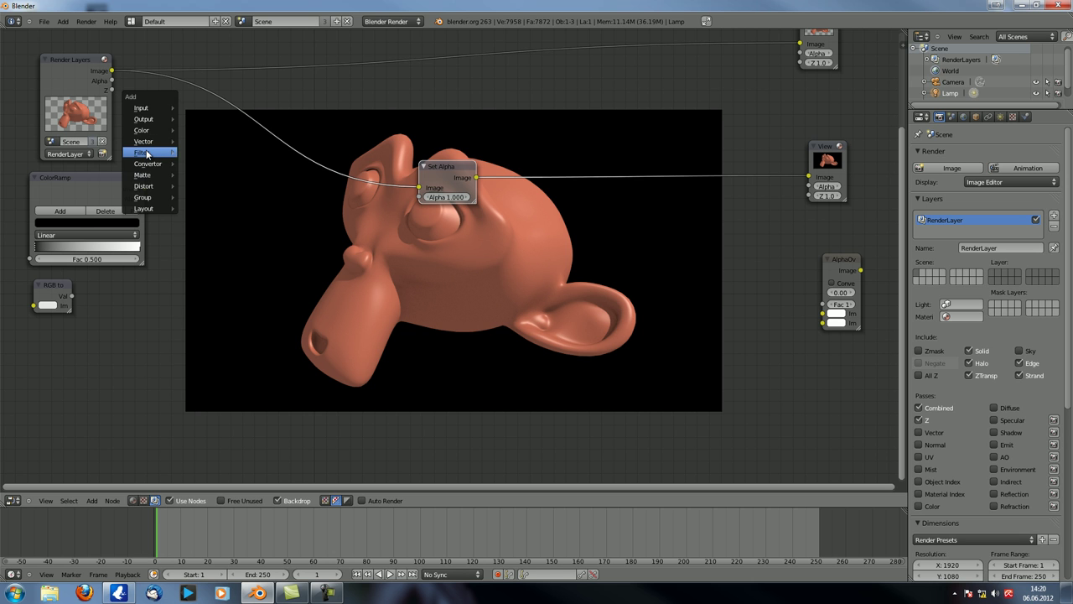
mouse_move(148, 154)
left_click(193, 163)
left_click(230, 239)
left_click_drag(112, 80, 243, 332)
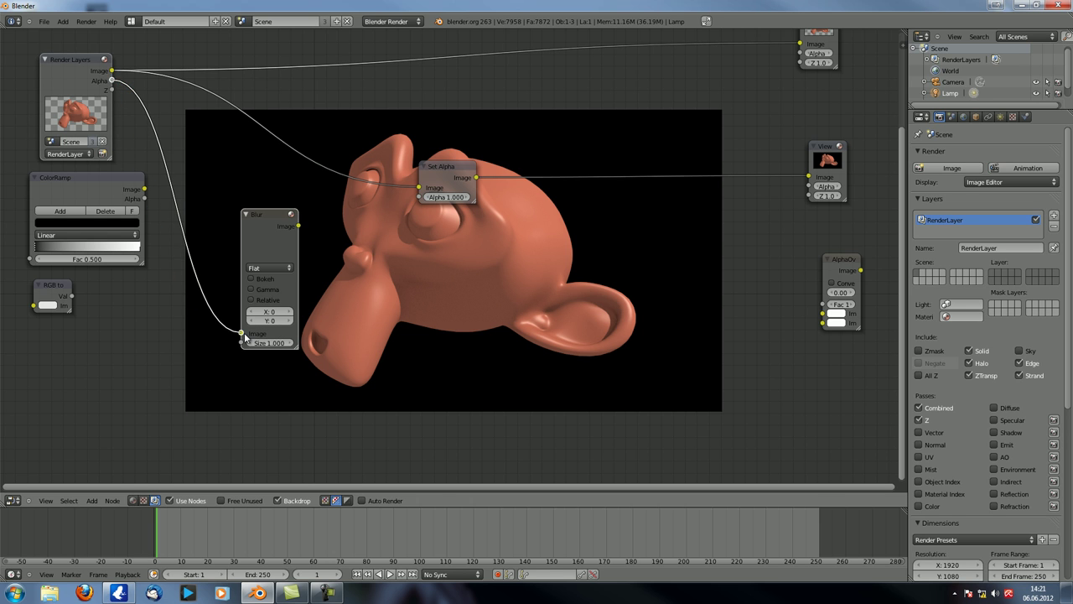
Set the Blur node to relative Fast Gaussian with 10% in both X and Y.
left_click(268, 267)
left_click(269, 206)
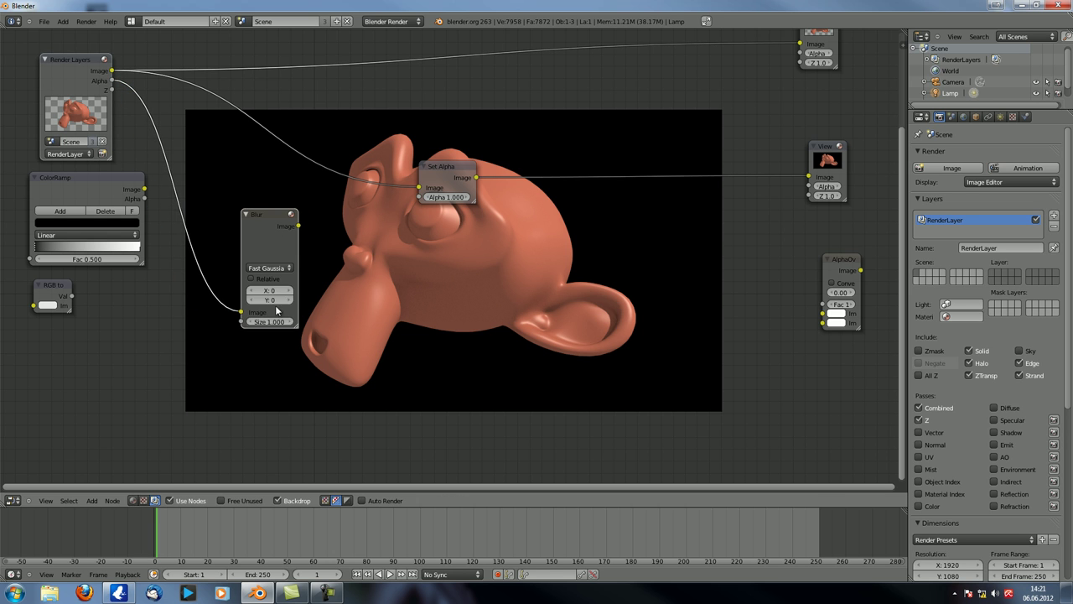
left_click(270, 315)
type("10")
key("Tab")
type("10")
key("Return")
Connect the Blur output to Set Alpha's Alpha input and compare Blur and Set Alpha in the Viewer.
left_click_drag(298, 226, 418, 197)
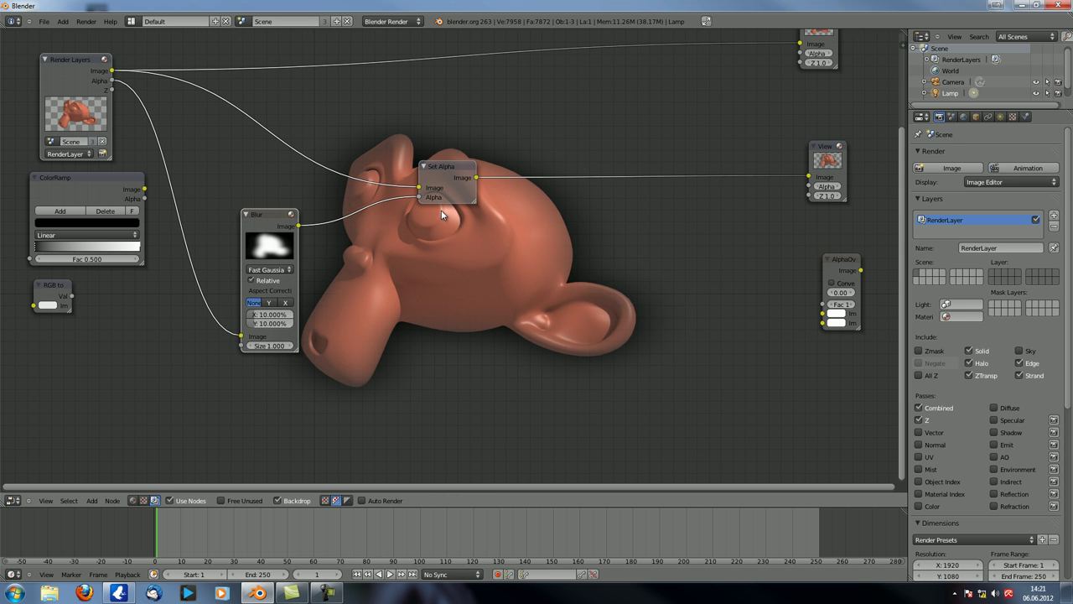
middle_click_drag(407, 337, 397, 286)
left_click(255, 175, "ctrl+shift")
left_click(426, 123, "ctrl+shift")
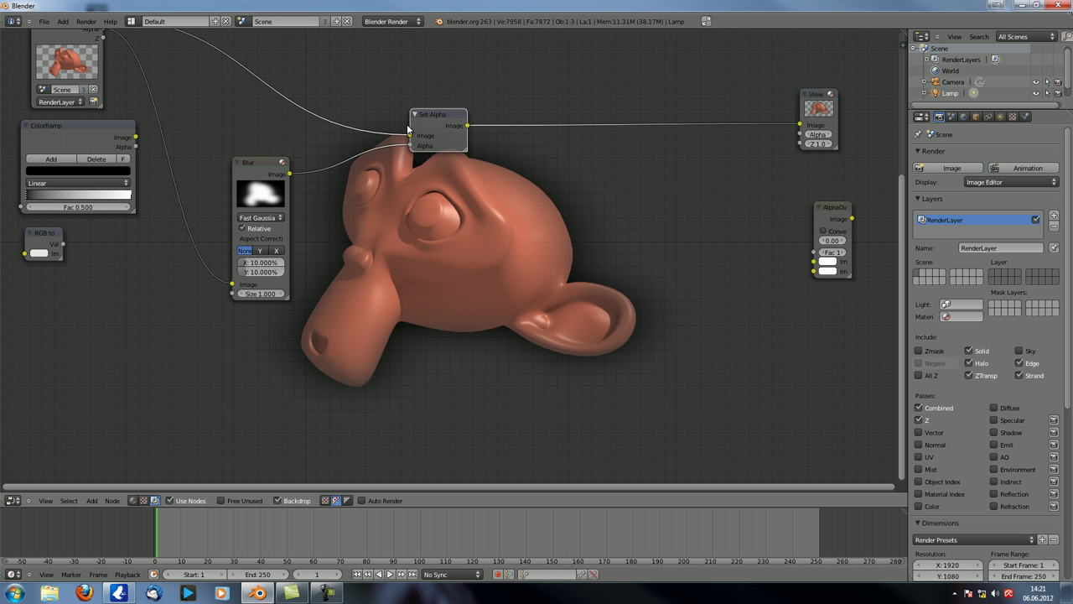
Reposition the Set Alpha node over the top of the monkey's head.
middle_click_drag(451, 151, 457, 205)
left_click_drag(433, 171, 404, 146)
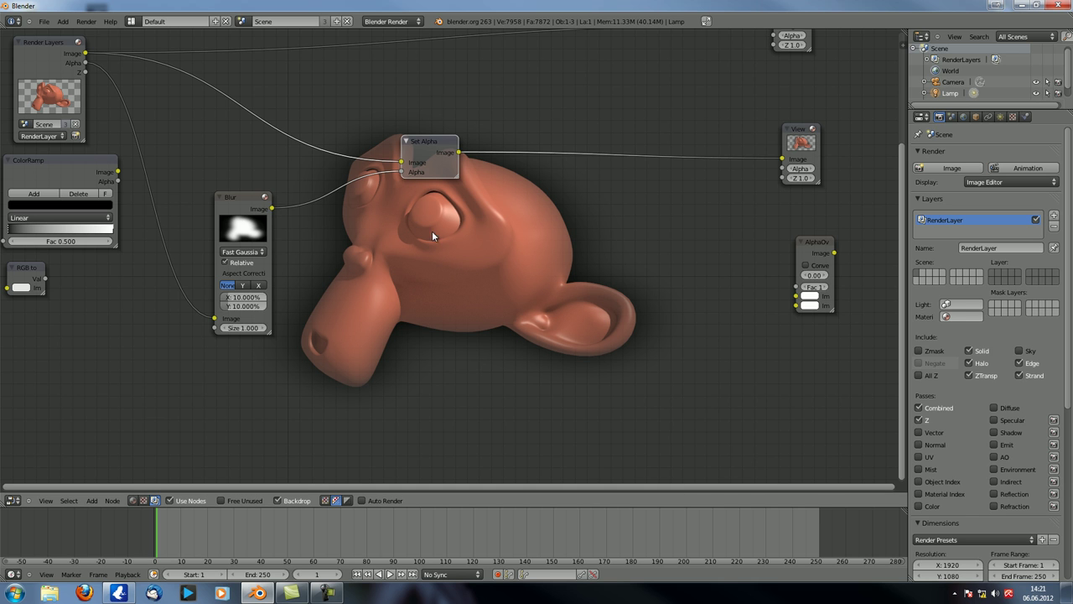
left_click_drag(419, 141, 488, 149)
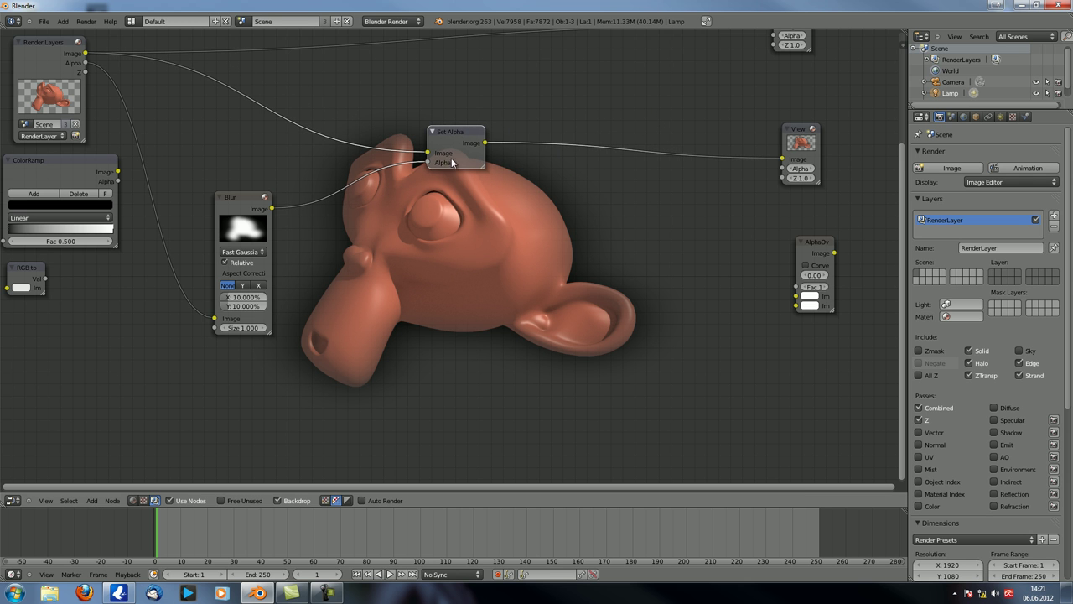
Move the Set Alpha node down over the monkey's eye and delete the Blur node.
middle_click_drag(591, 152, 577, 256)
middle_click_drag(446, 298, 495, 197)
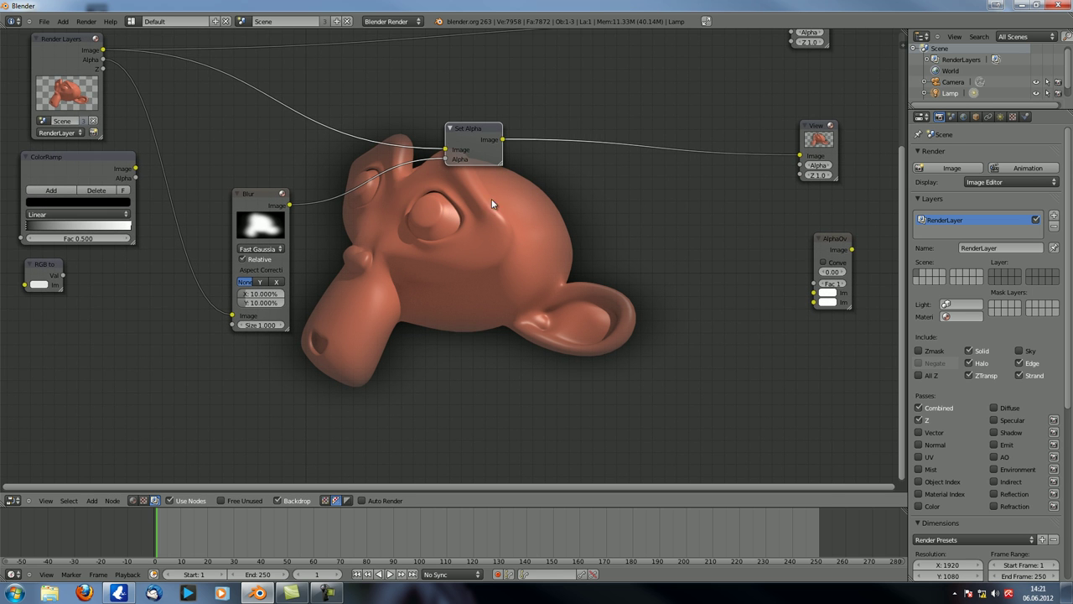
left_click_drag(463, 142, 408, 189)
left_click_drag(277, 209, 278, 237)
key("x")
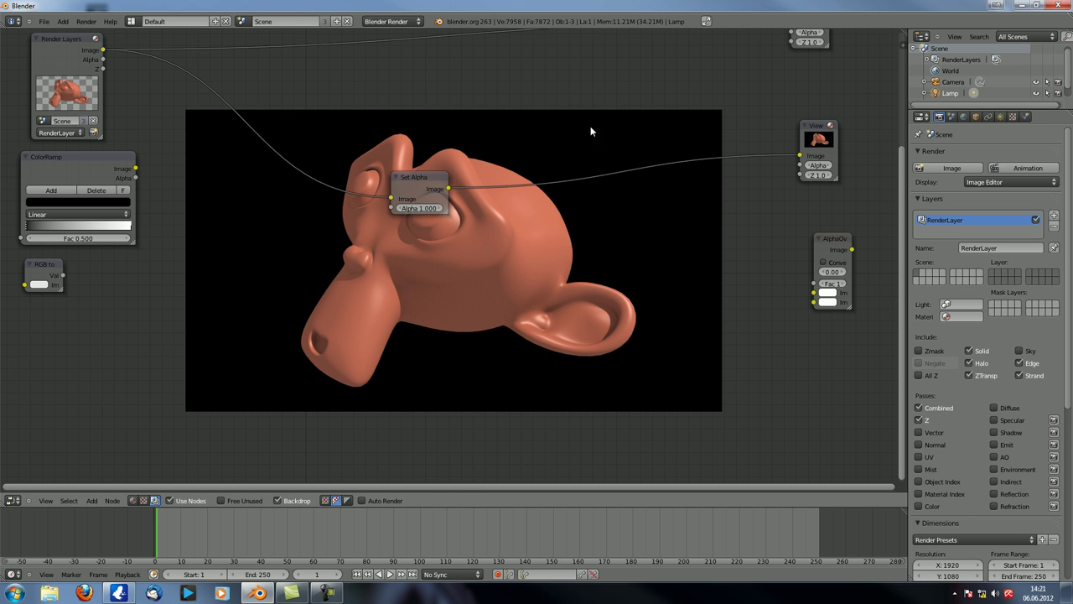
Add a Mix node before the Viewer, with the Render Layers image in its upper Image input and the unlinked Set Alpha in the lower.
key("shift+a")
mouse_move(579, 104)
left_click(625, 106)
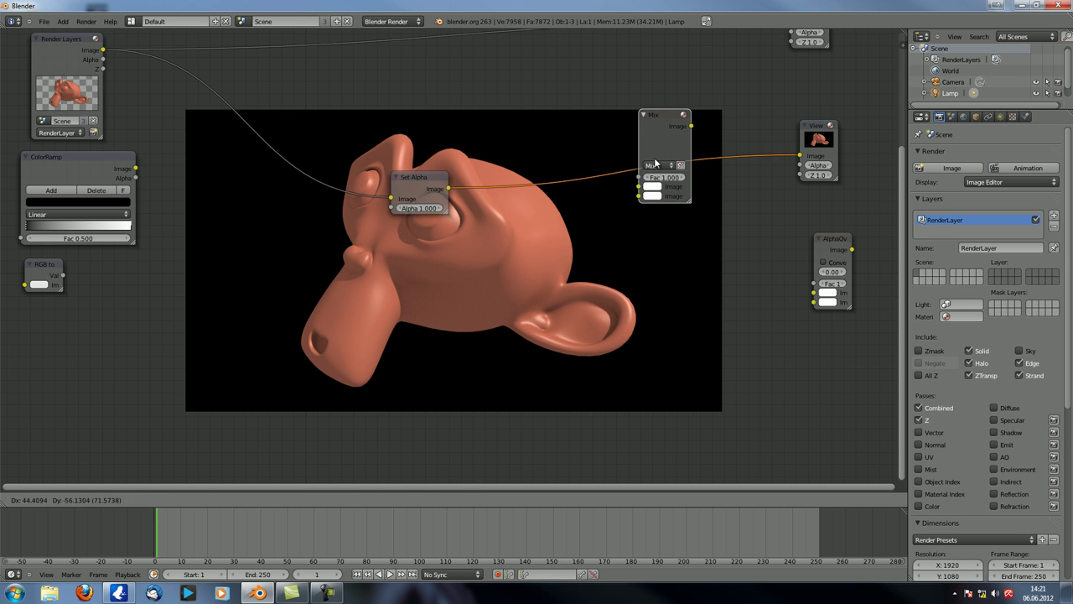
left_click(658, 160)
left_click_drag(102, 49, 642, 196)
left_click_drag(426, 195, 357, 242)
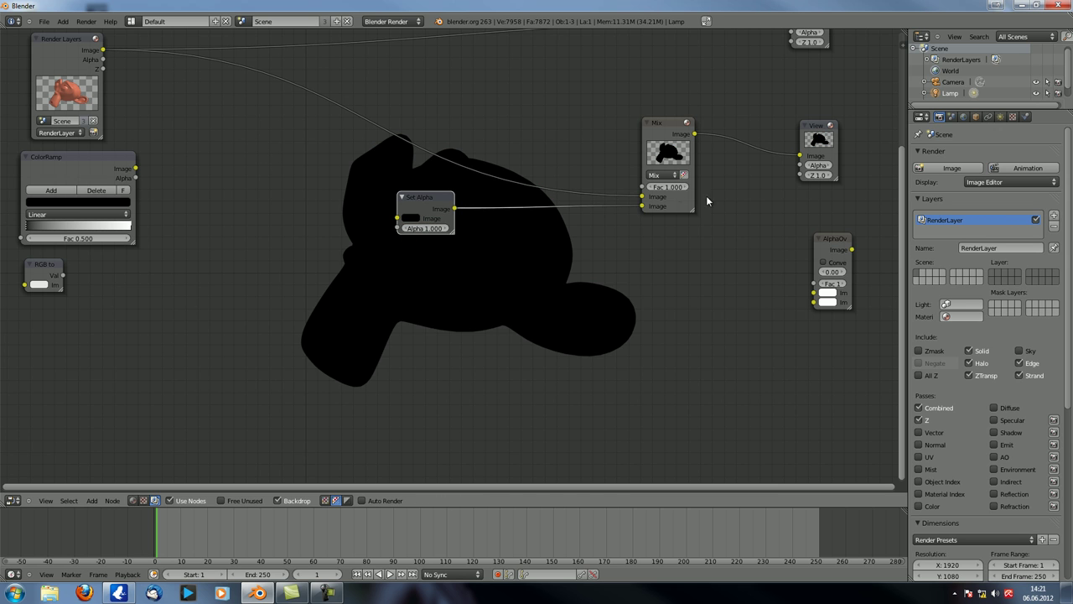
Show the backdrop without transparency, and set Set Alpha's Alpha to 0.000 with the Mix node's blend type on Multiply.
left_click(329, 501)
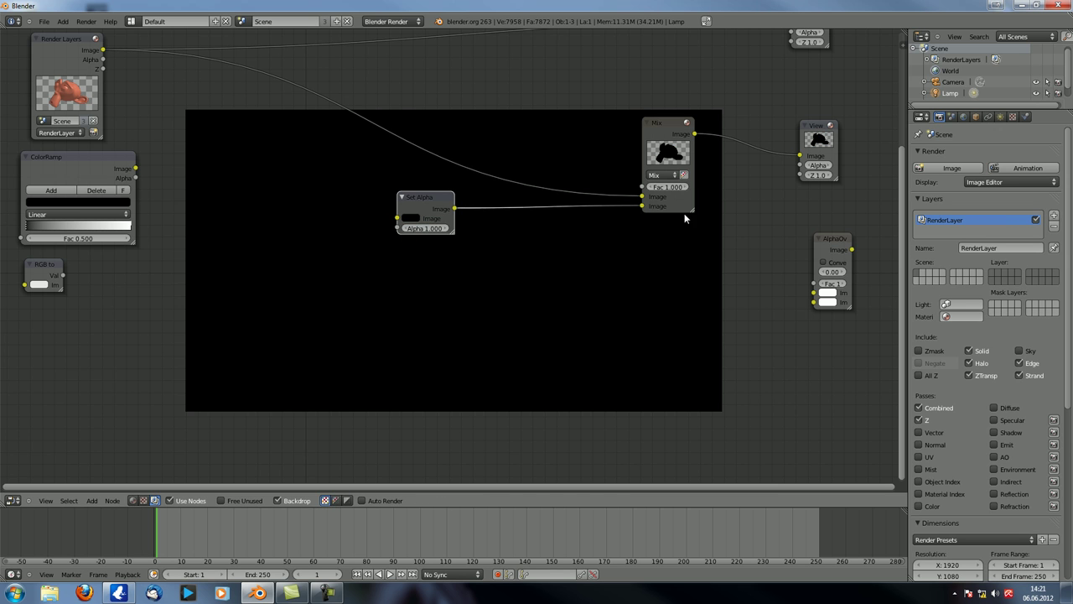
left_click_drag(431, 209, 434, 242)
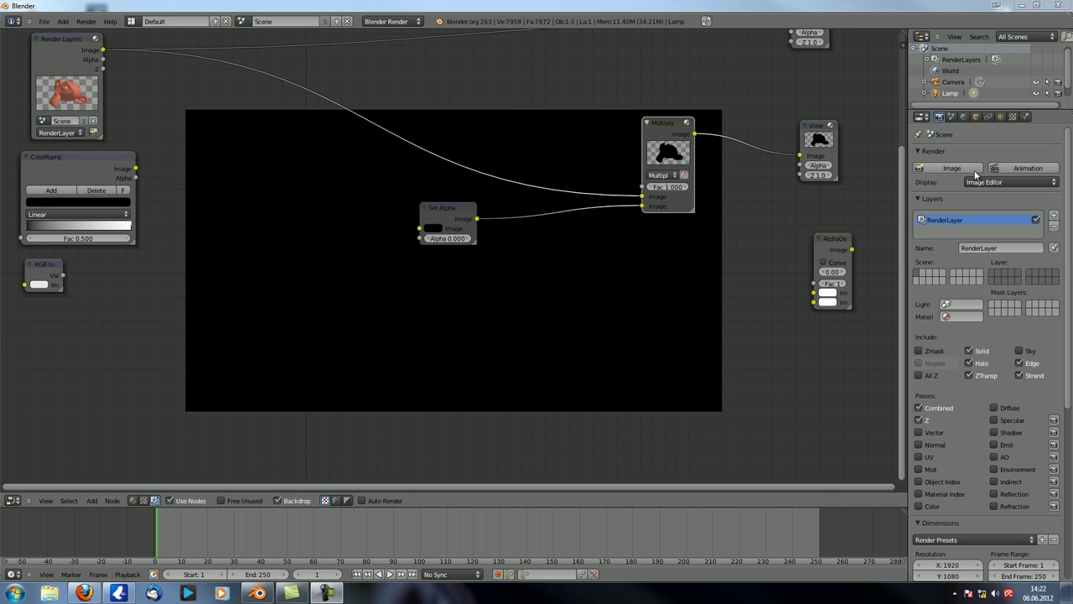
Delete the Multiply node and add an AlphaOver node in its place before the Viewer.
left_click_drag(661, 133, 667, 126)
key("x")
key("shift+a")
mouse_move(673, 122)
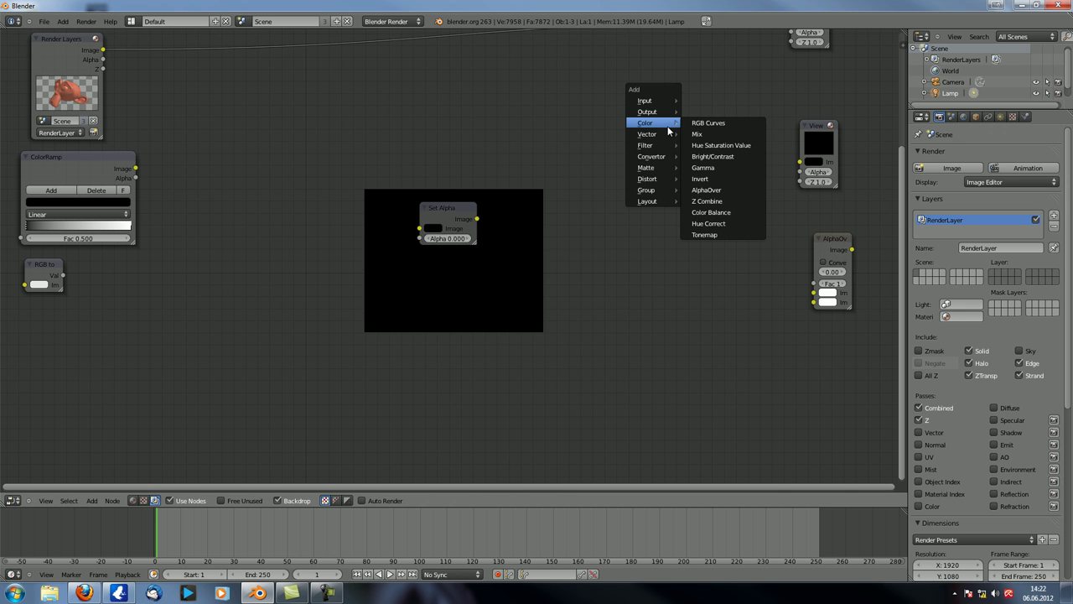
left_click(723, 189)
left_click(702, 164)
Link AlphaOver to the Viewer, feeding Render Layers' Image to its upper Image input and Set Alpha to its lower one.
left_click_drag(701, 160, 800, 162)
left_click_drag(476, 218, 663, 212)
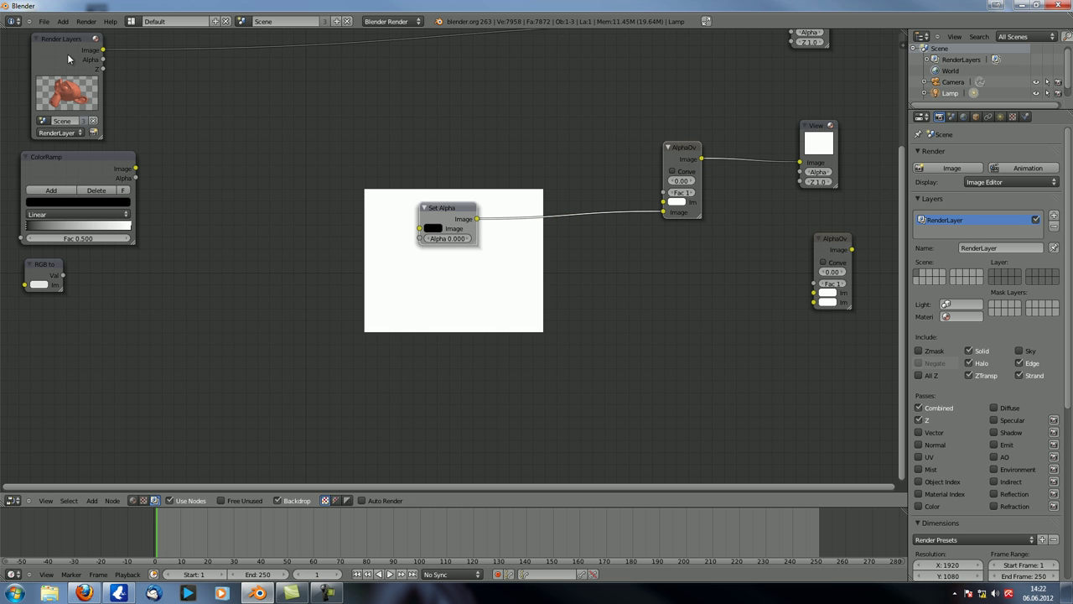
left_click_drag(104, 50, 667, 204)
left_click_drag(437, 241, 246, 303)
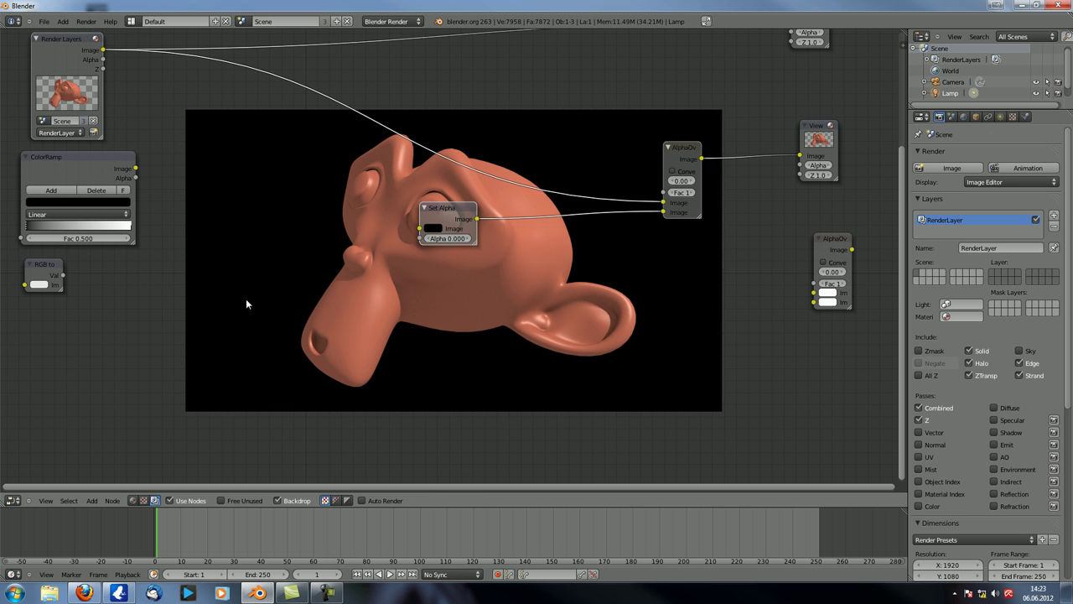
Add a Time node beside Set Alpha and connect its Fac output to Set Alpha's Alpha input.
key("shift+a")
mouse_move(282, 343)
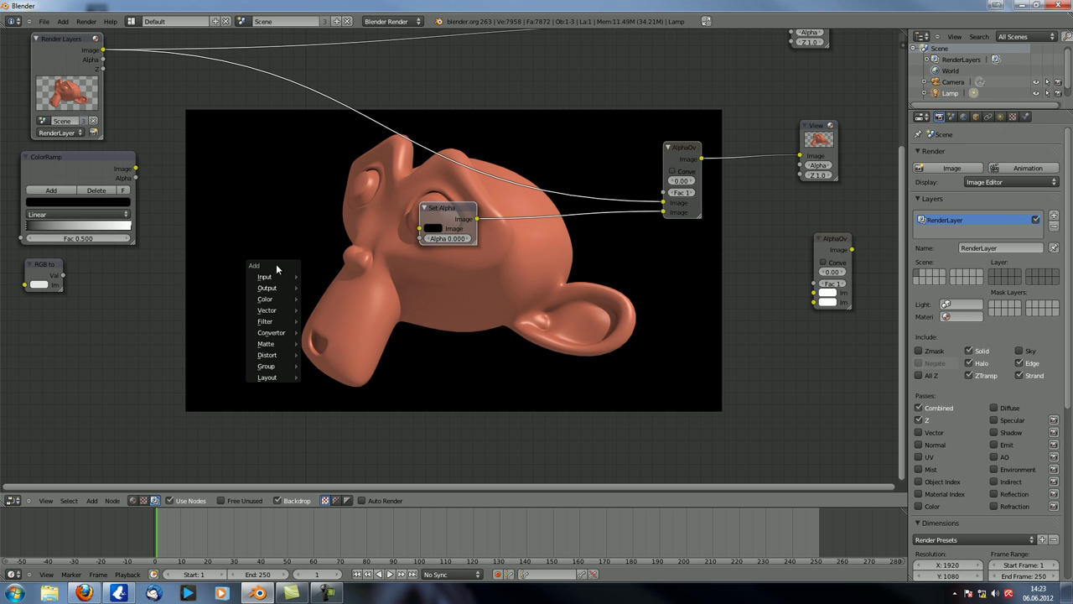
mouse_move(276, 276)
left_click(323, 332)
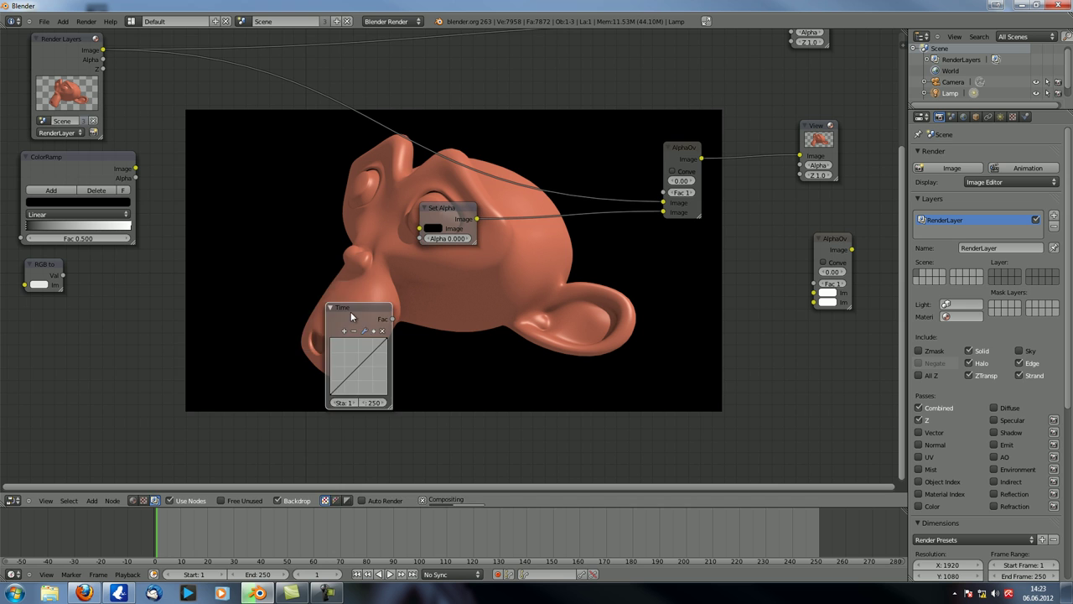
left_click(264, 206)
left_click_drag(319, 218, 419, 239)
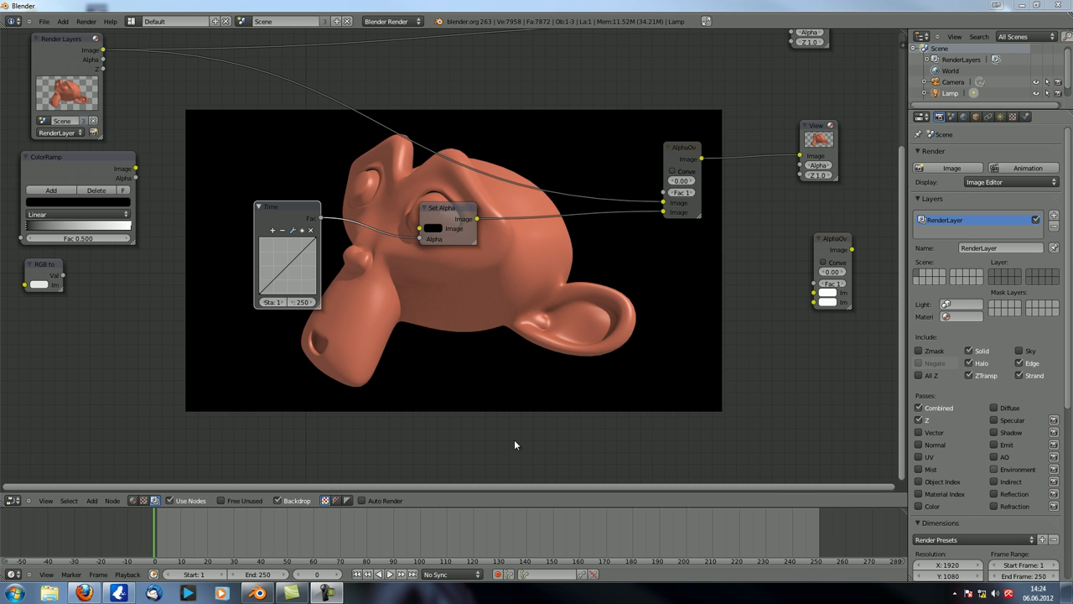
Bend the Time node's curve downward at its middle and scrub the timeline to frame 250.
left_click_drag(284, 268, 292, 272)
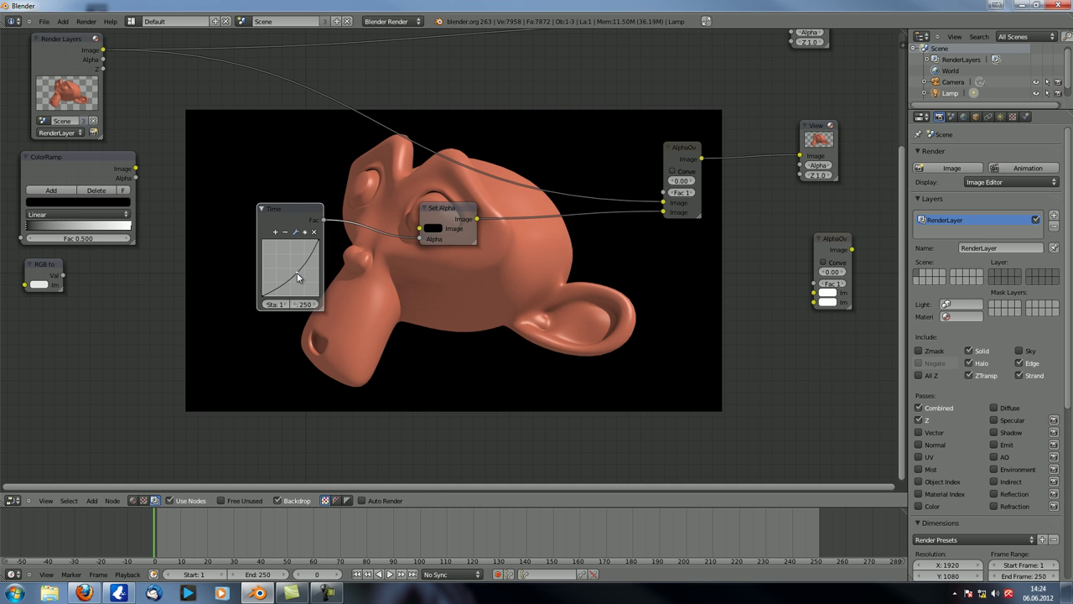
left_click(188, 549)
left_click_drag(188, 549, 819, 534)
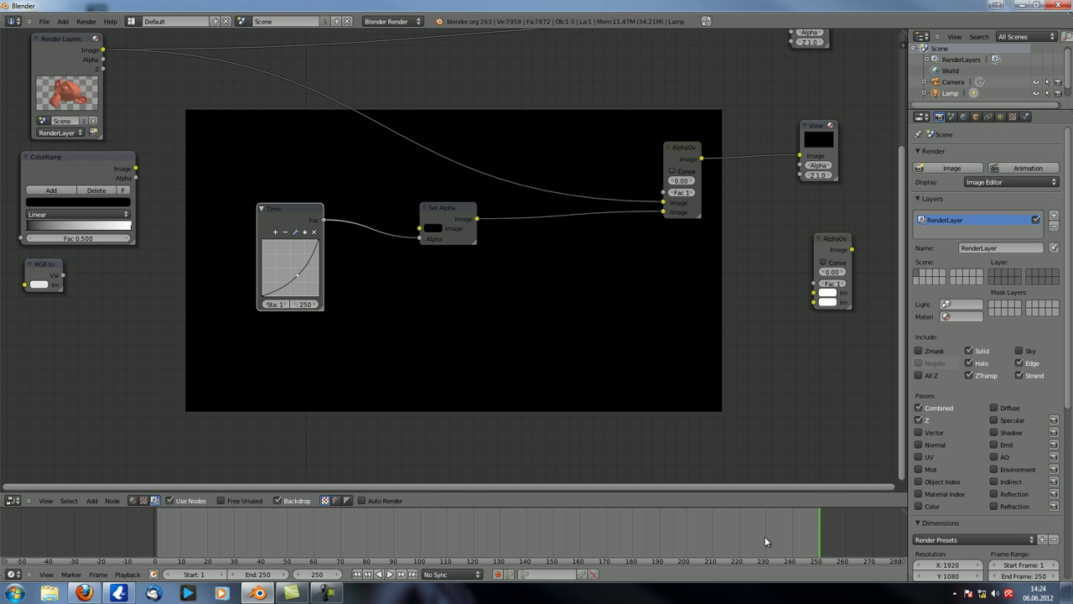
Cut the link from Set Alpha to AlphaOver and replace AlphaOver with a Mix node between Render Layers and the Viewer.
left_click_drag(293, 222, 275, 265)
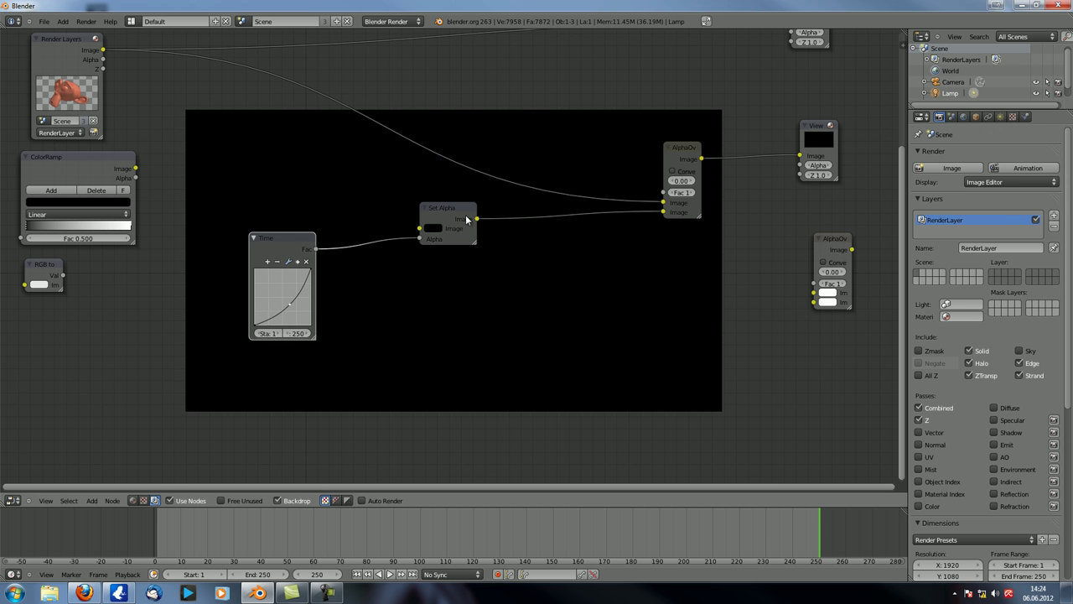
left_click_drag(469, 221, 471, 232)
right_click_drag(520, 207, 518, 268, "ctrl")
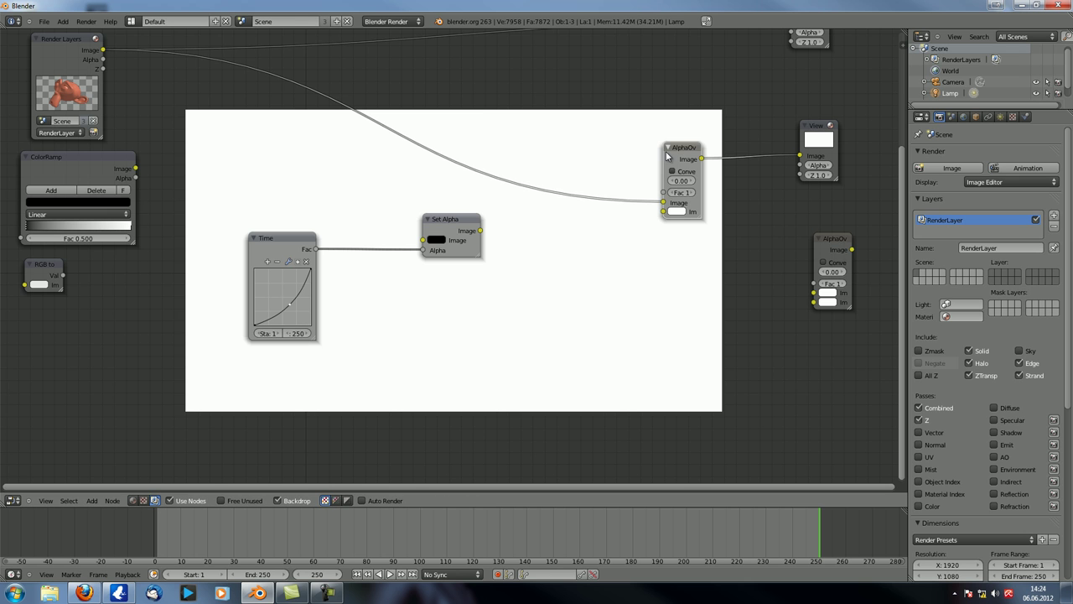
key("ctrl+x")
key("shift+a")
mouse_move(612, 216)
left_click(678, 226)
left_click_drag(679, 225, 696, 163)
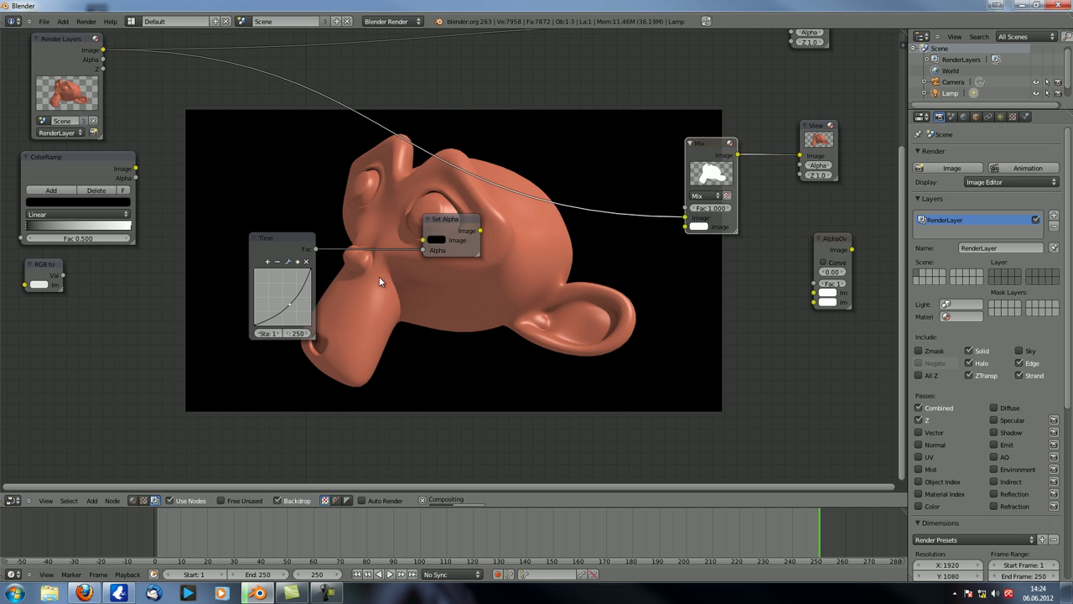
Connect the Time node's Fac output to the Mix node's Fac input and delete the Set Alpha node.
left_click_drag(318, 251, 685, 207)
left_click_drag(452, 222, 451, 289)
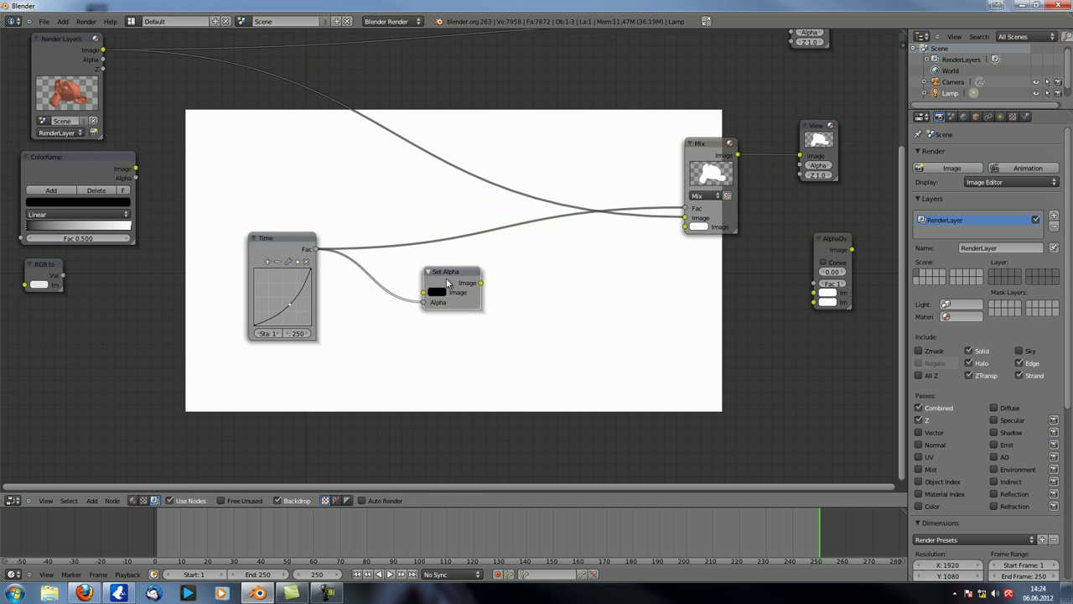
key("ctrl+x")
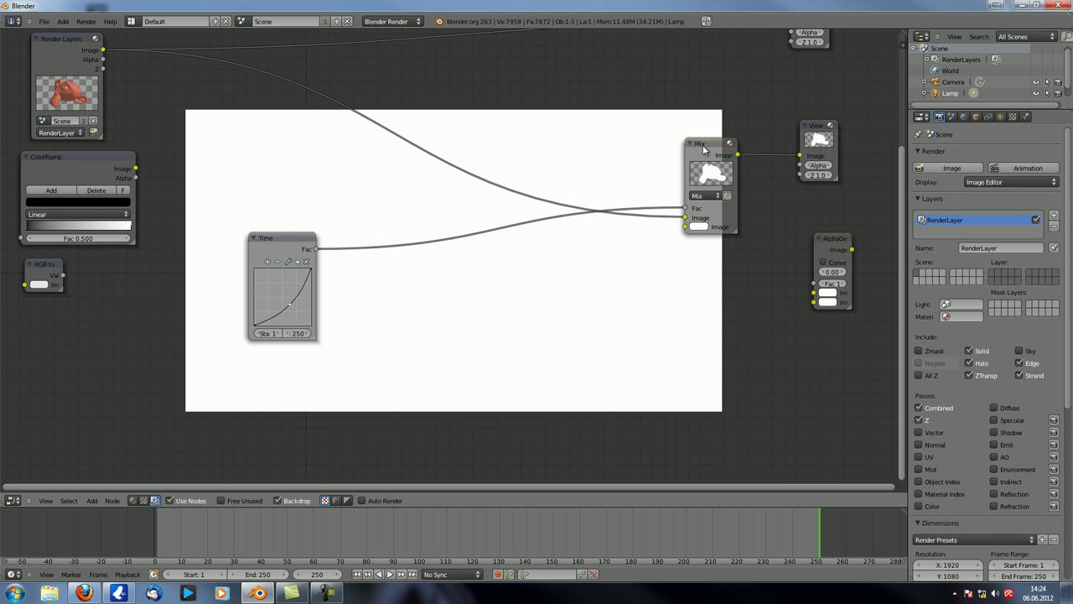
Reposition the Mix node and set its second Image color to black.
left_click_drag(704, 146, 673, 160)
left_click(669, 240)
left_click(741, 167)
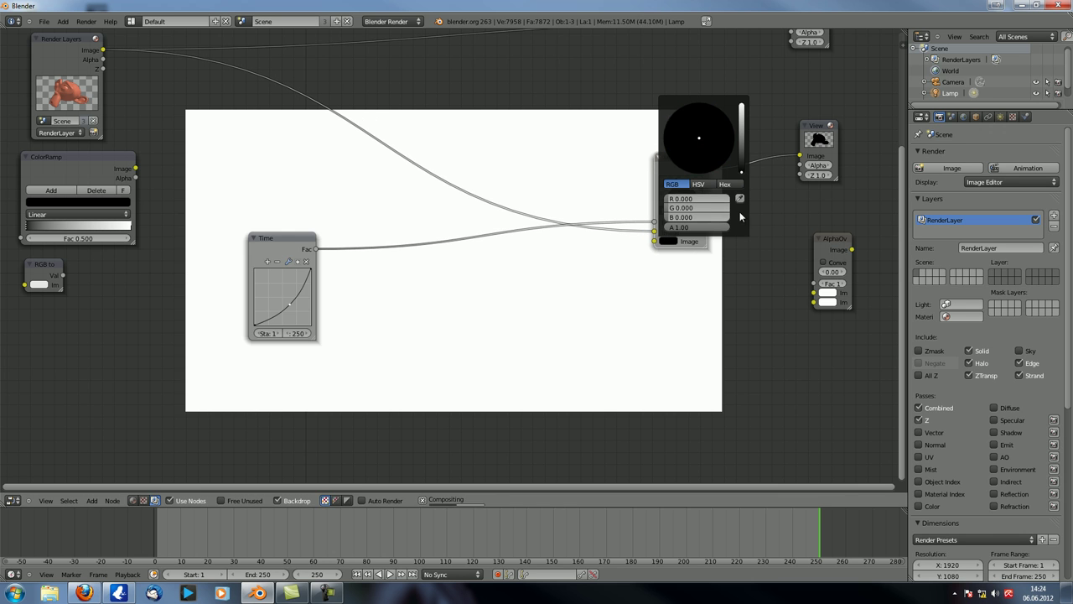
Scrub through the timeline to frame 239 to preview the monkey's fade to black.
left_click_drag(447, 535, 174, 549)
left_click_drag(368, 549, 594, 537)
left_click_drag(722, 529, 789, 523)
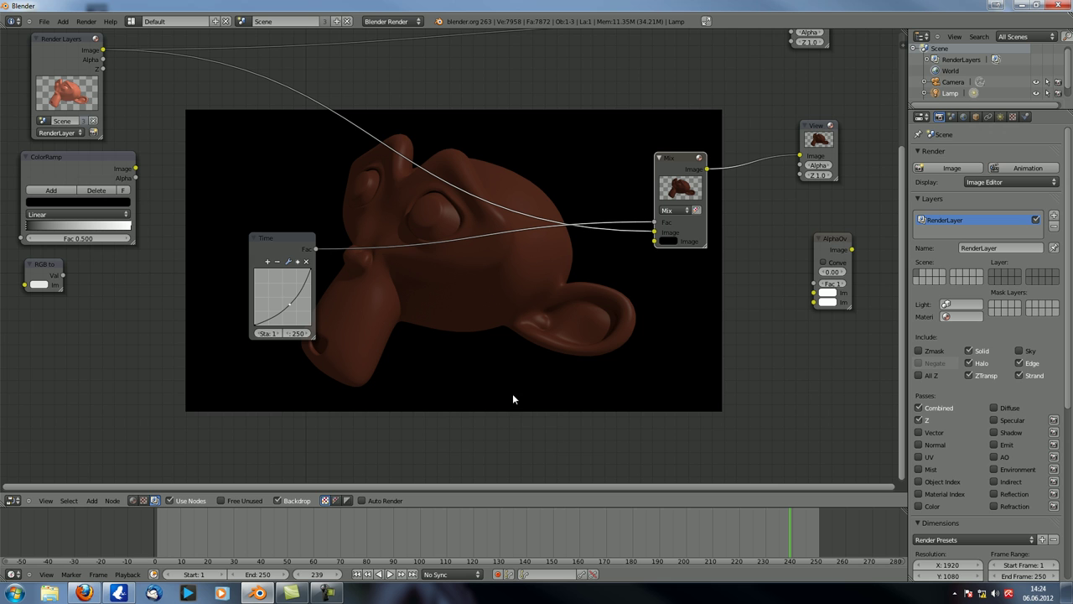
key("shift+a")
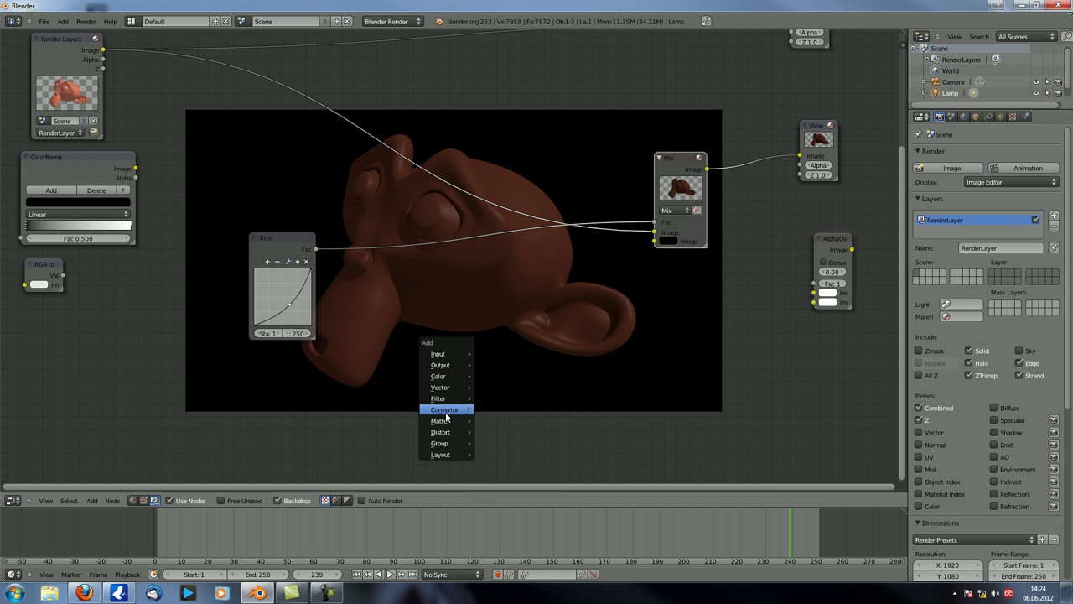
mouse_move(453, 409)
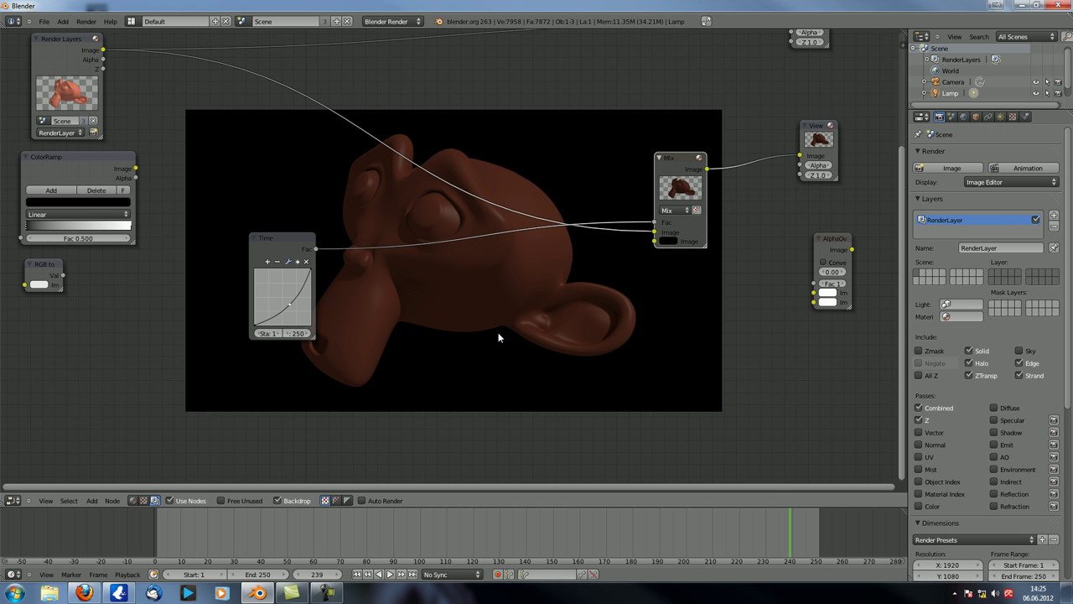
Delete the Time node and remove the Mix node while keeping Render Layers linked to the Viewer.
left_click_drag(295, 240, 311, 222)
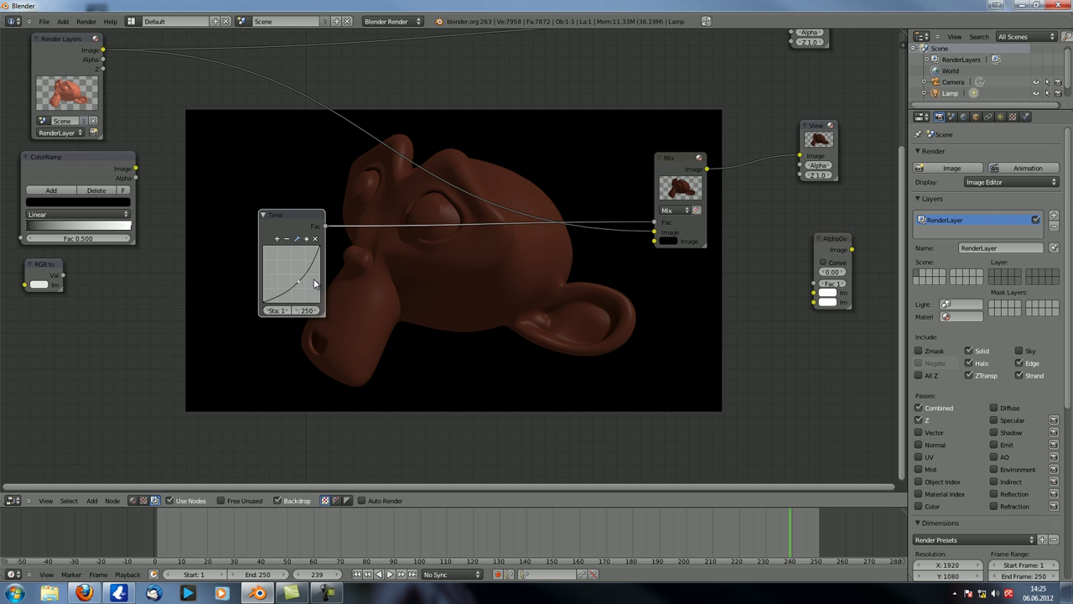
left_click_drag(293, 226, 290, 234)
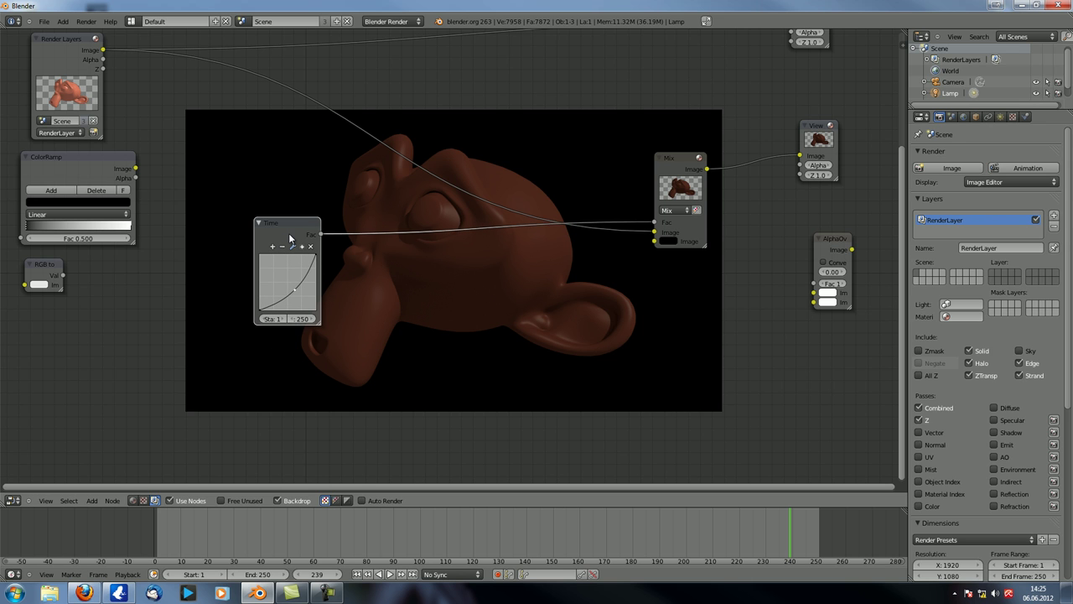
key("x")
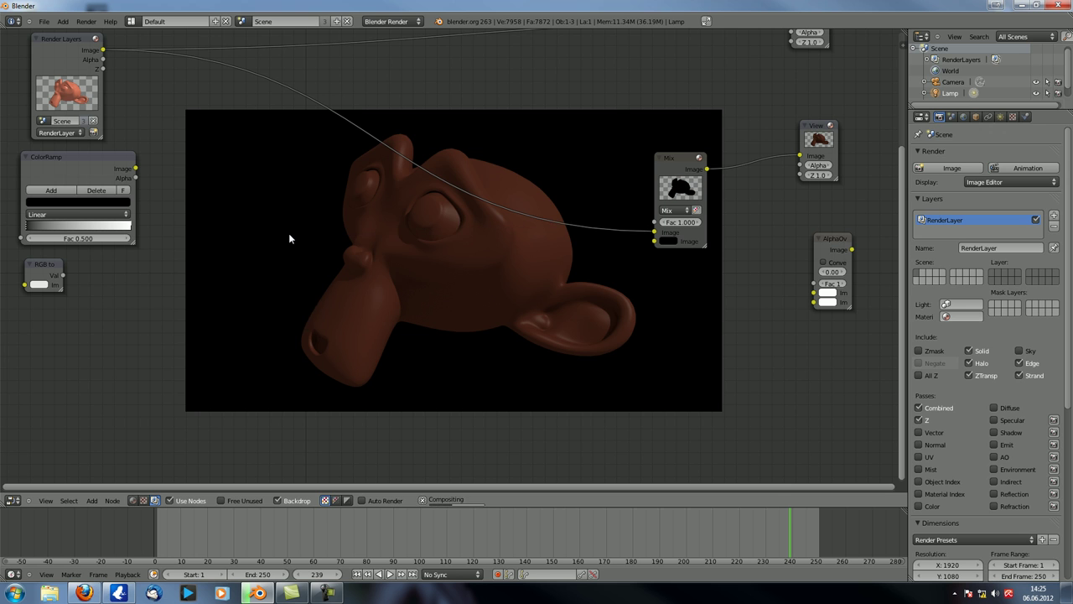
right_click(676, 165)
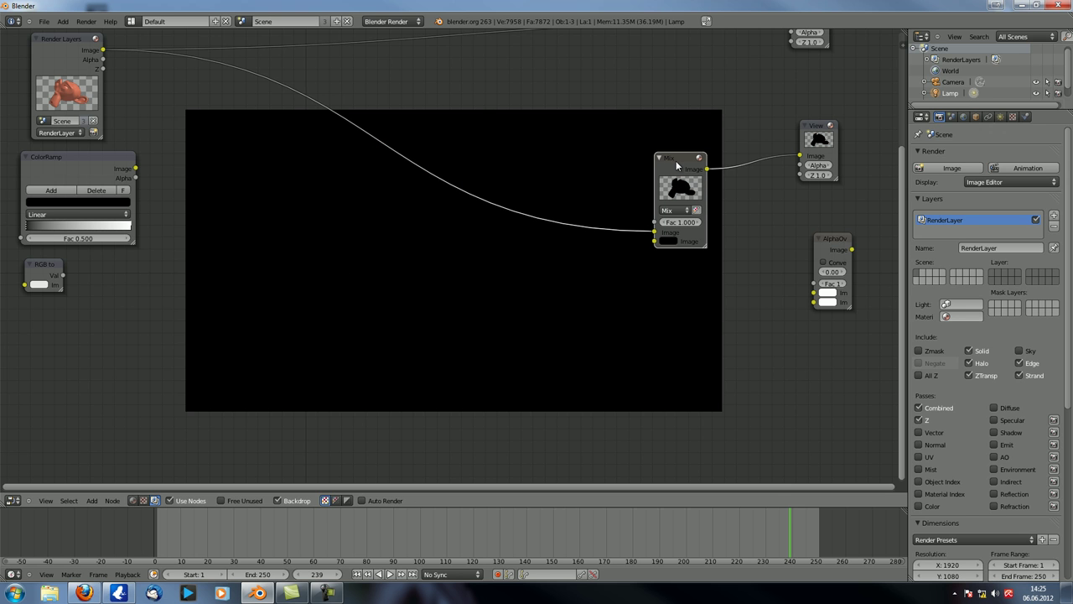
key("ctrl+x")
Add an ID Mask converter node and place it over the monkey's eye.
key("shift+a")
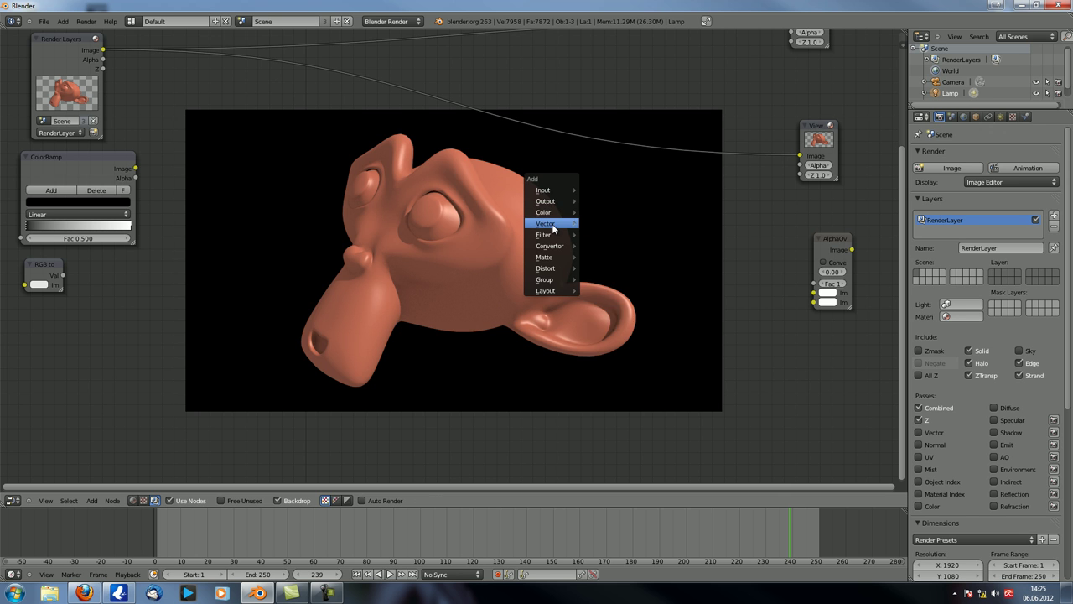
mouse_move(548, 236)
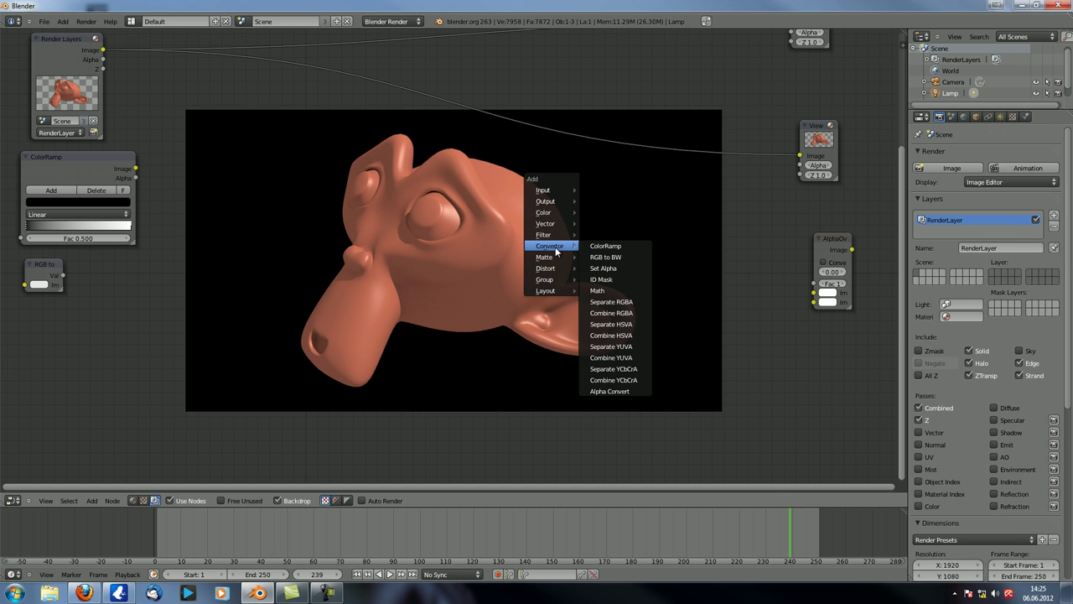
left_click(613, 279)
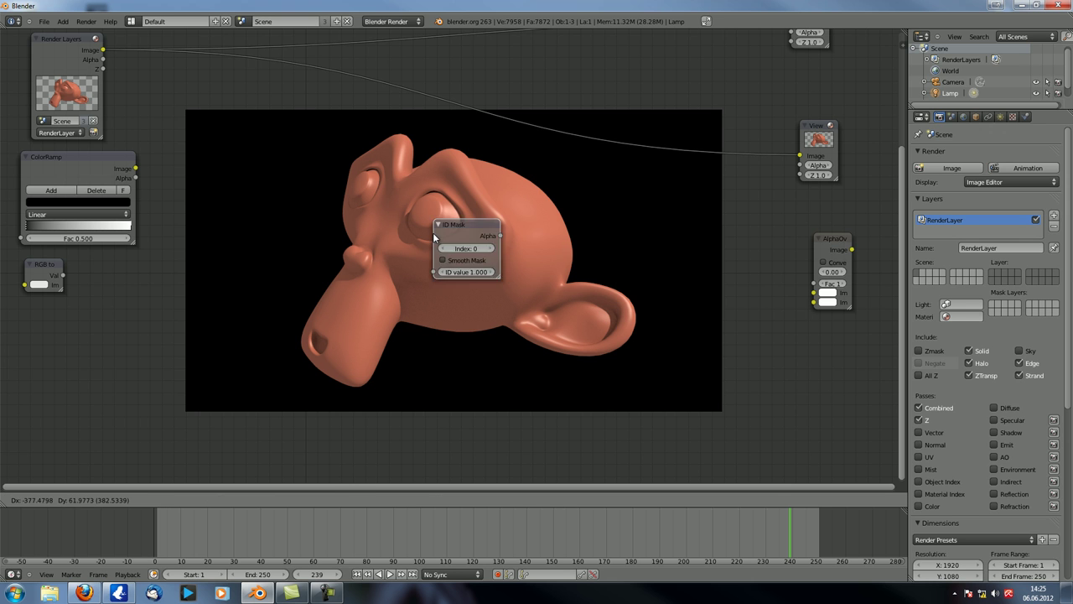
left_click(435, 240)
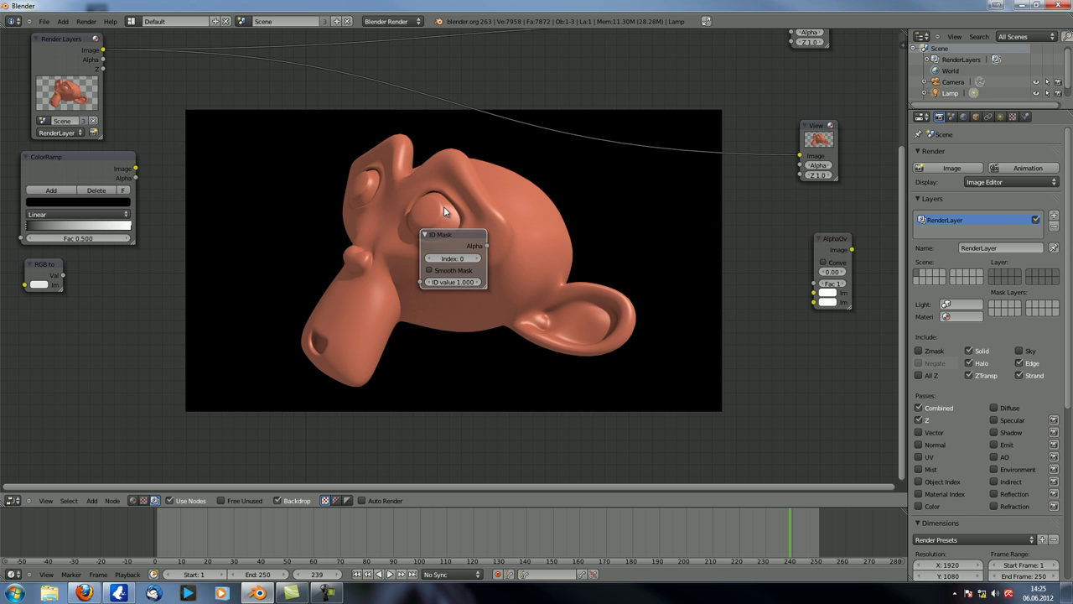
left_click_drag(447, 236, 463, 209)
Enable the Object Index and Material Index passes on the render layer and render the image again.
left_click_drag(61, 52, 55, 47)
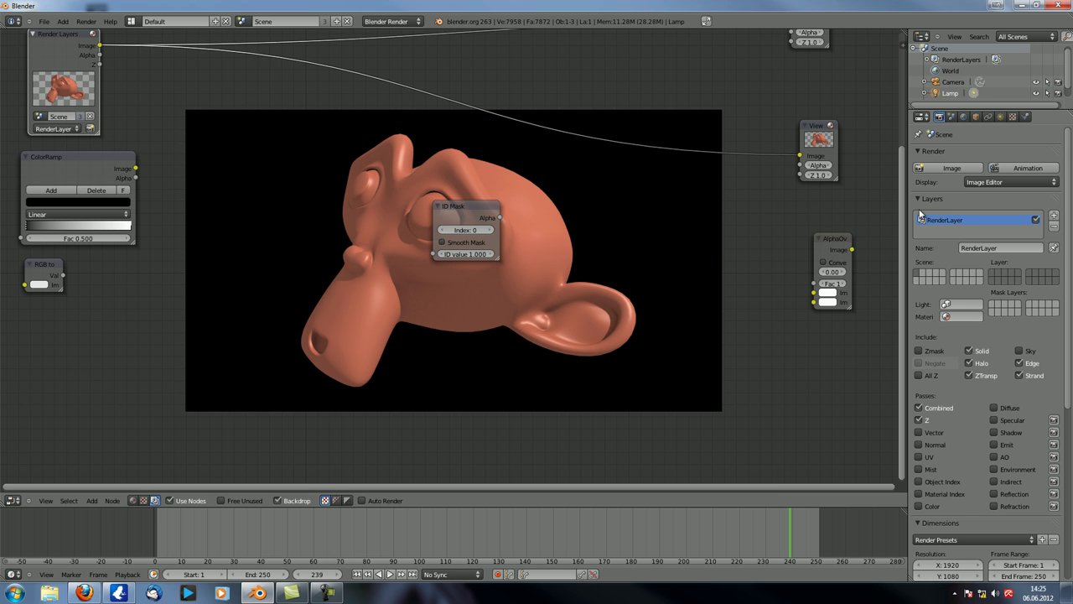
left_click(919, 481)
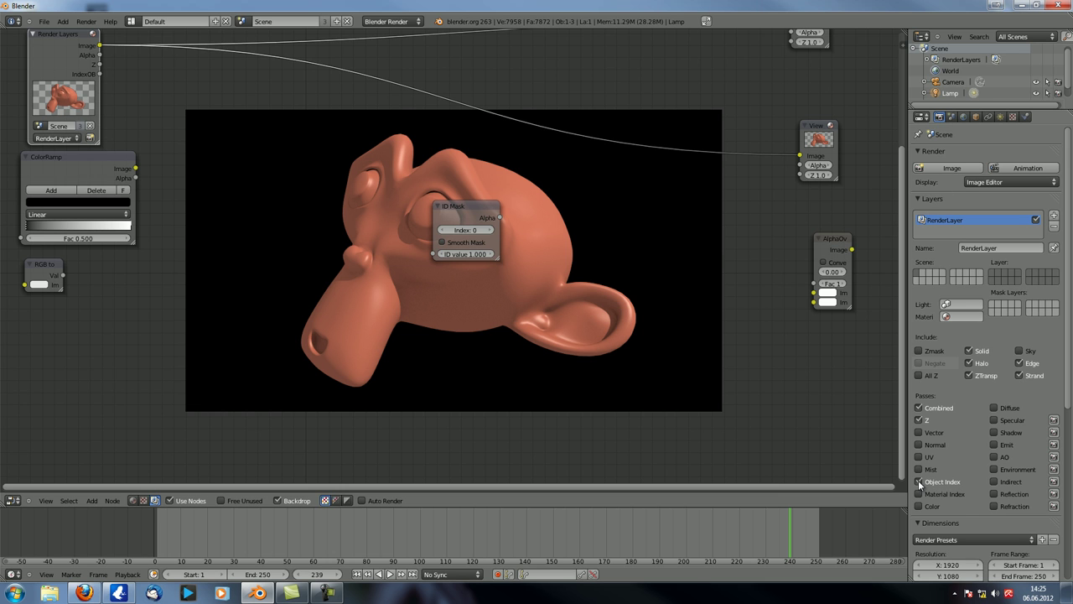
left_click(919, 495)
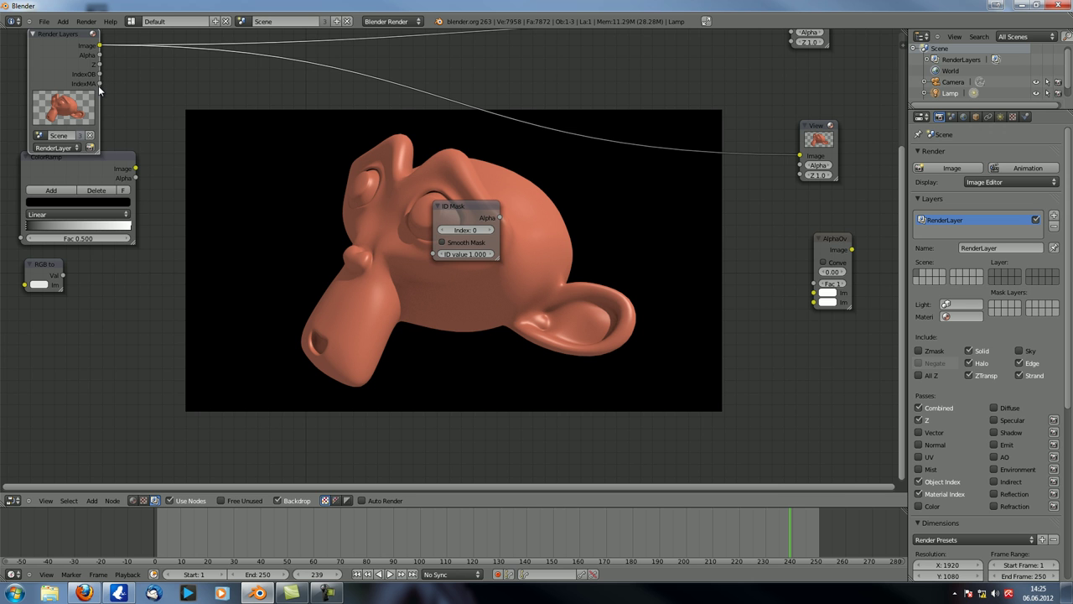
key("F12")
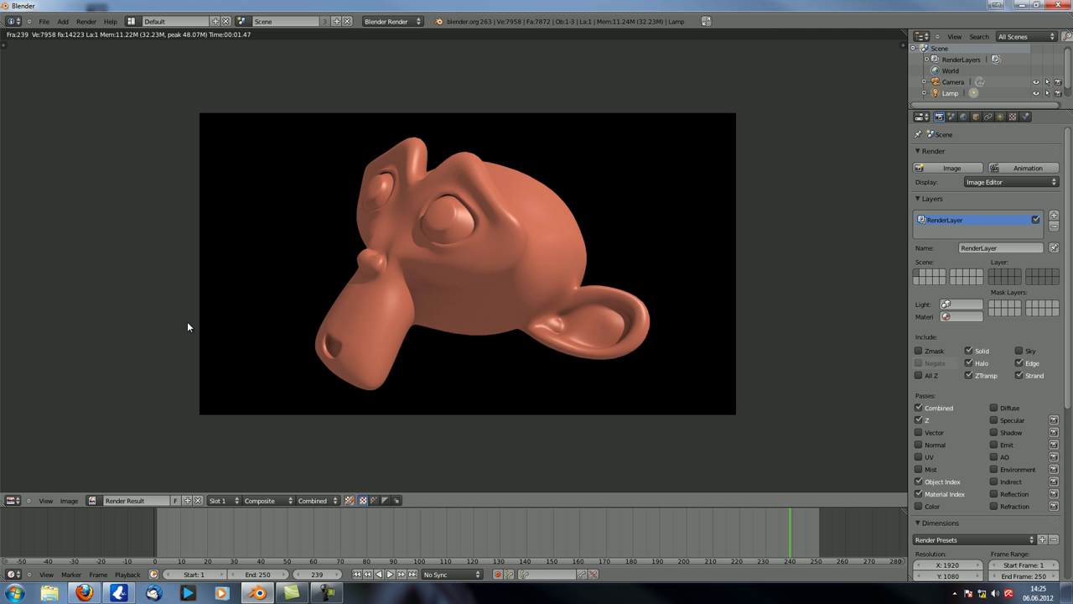
Return to the node editor and route the render layer's IndexMA pass to the Viewer.
left_click(13, 501)
left_click(52, 387)
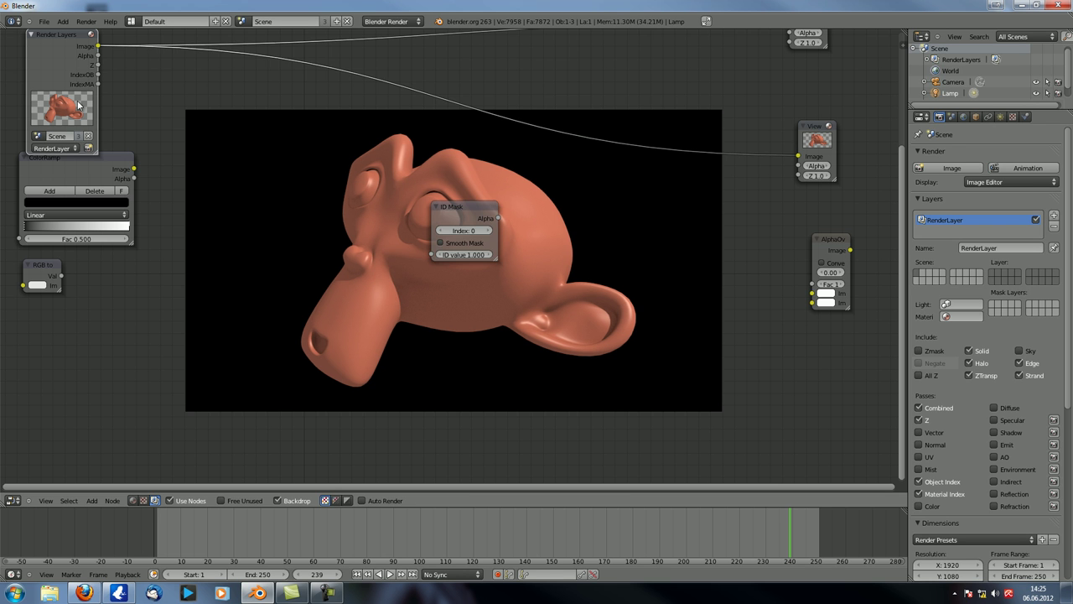
left_click(78, 74, "ctrl+shift")
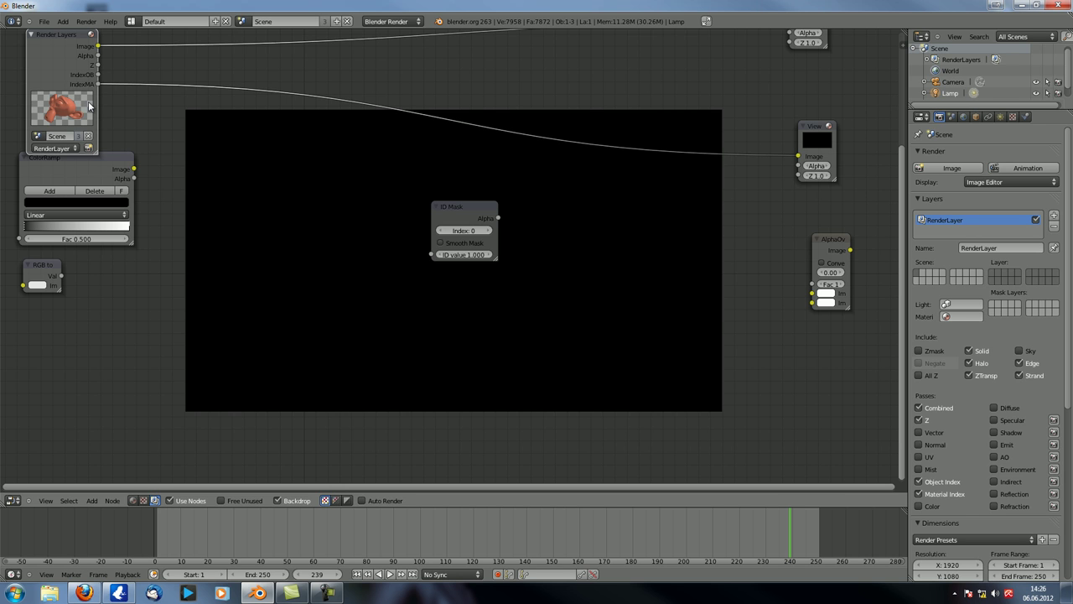
Duplicate the monkey in the 3D view and place the copy beside the original.
left_click(13, 501)
left_click(25, 490)
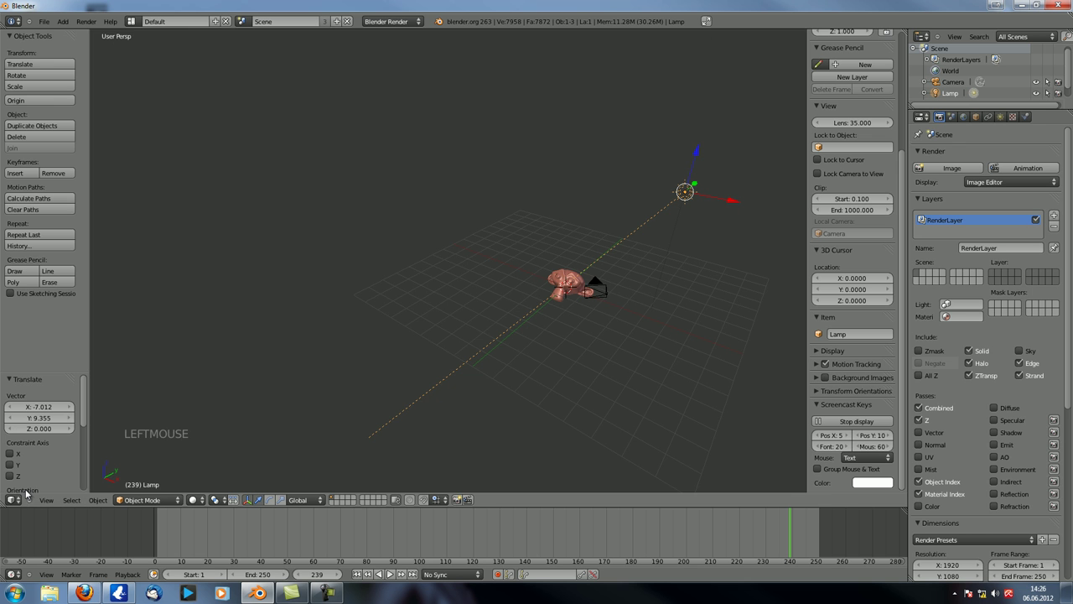
middle_click_drag(527, 378, 522, 324)
scroll(562, 374, "up", 3)
right_click(520, 241)
key("shift+d")
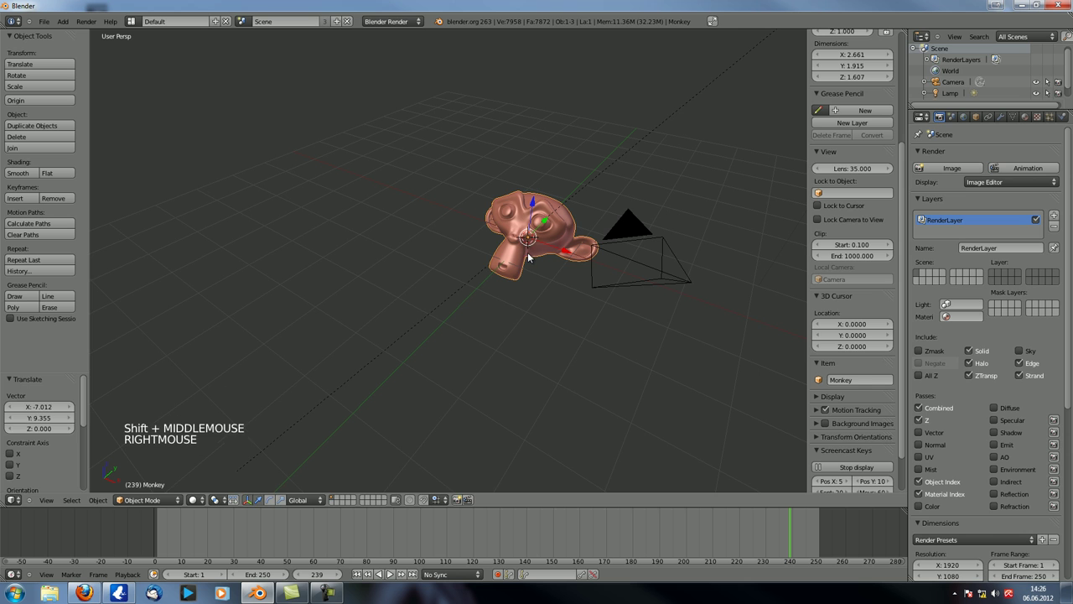
right_click(521, 241)
left_click_drag(549, 252, 445, 213)
Shift the duplicated monkey about 0.566 along X in camera view so it sits behind the original within the frame.
key("KP_0")
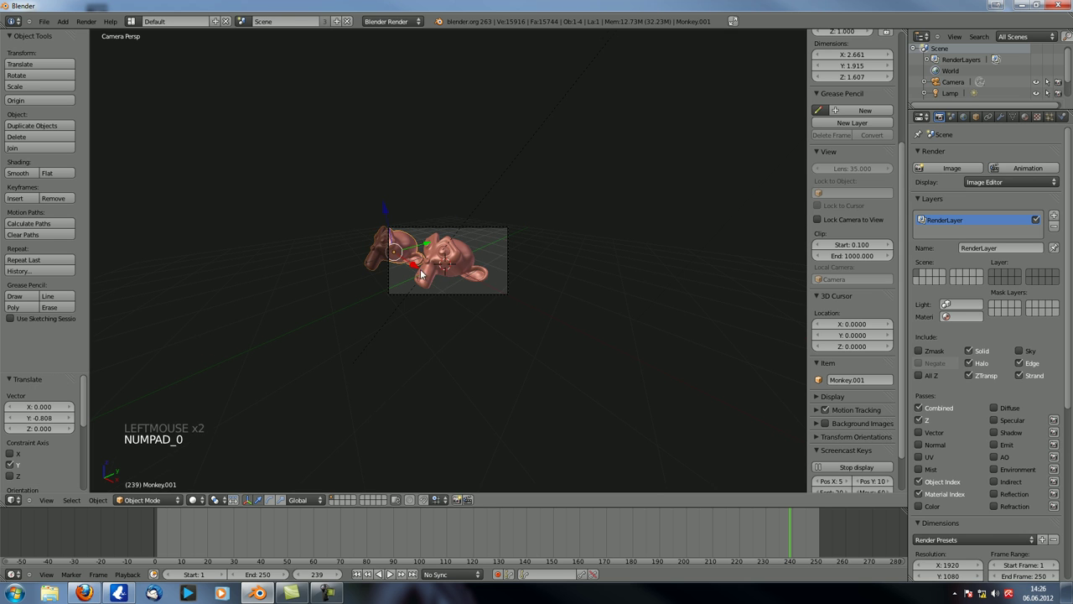
scroll(420, 268, "up", 2)
left_click_drag(368, 230, 402, 254)
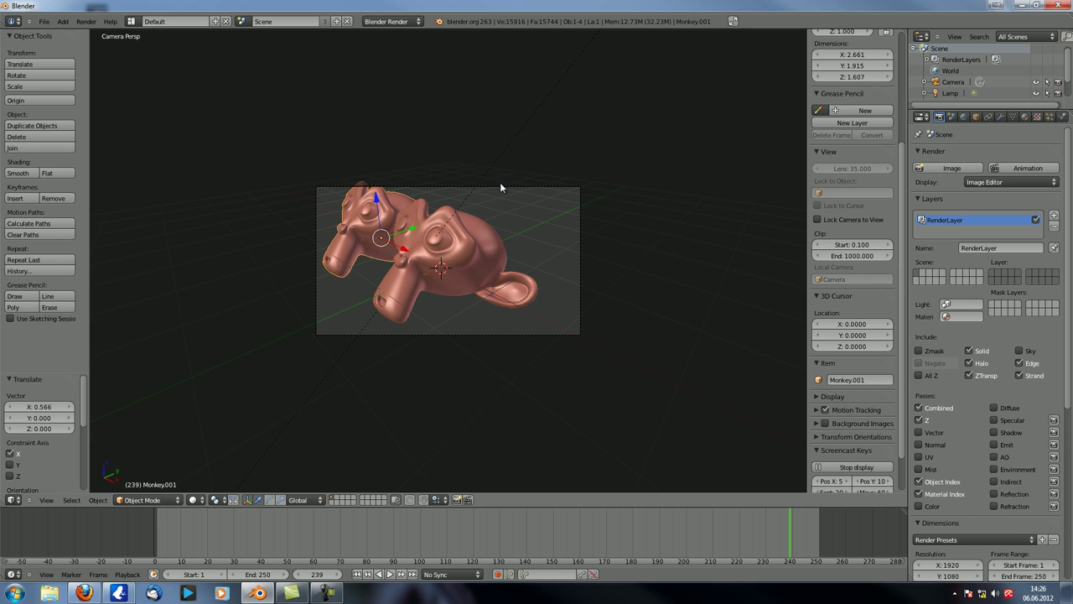
Set the duplicated monkey's object pass index to 1.
key("a")
right_click(374, 219)
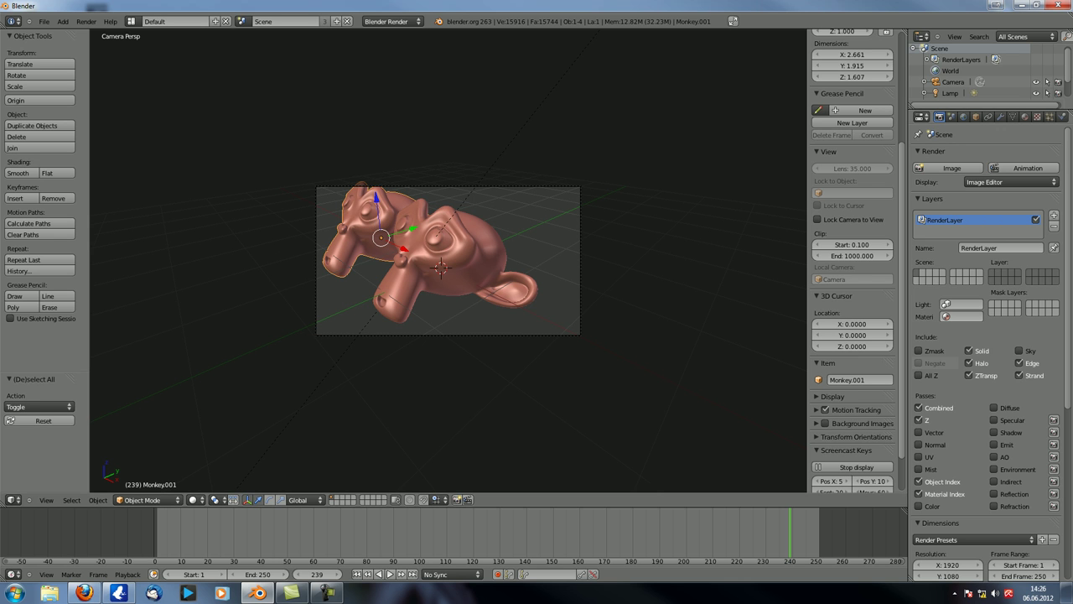
left_click(976, 116)
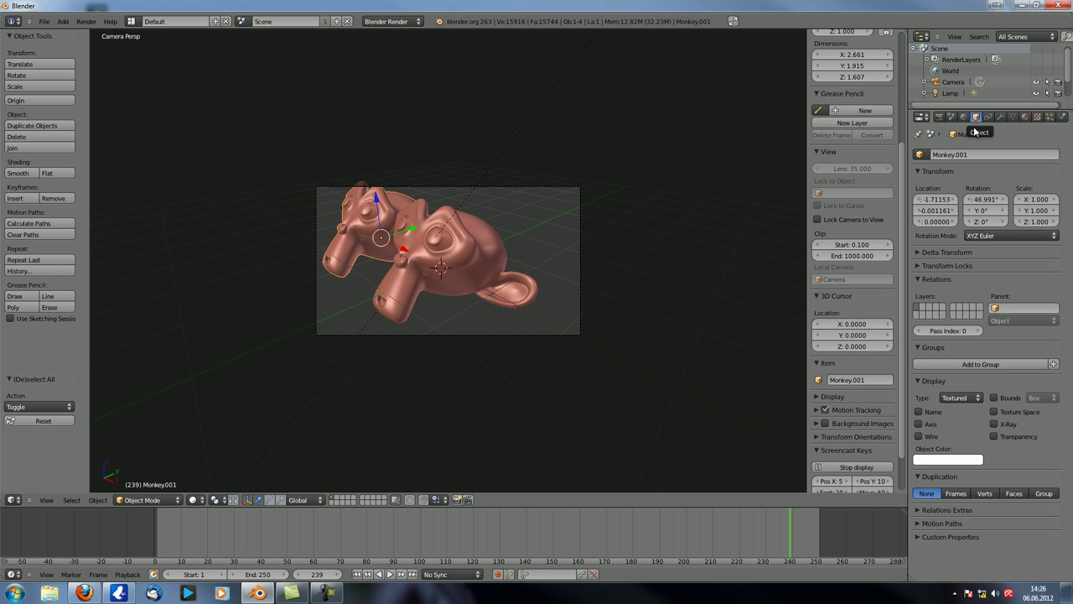
scroll(971, 380, "down", 2)
left_click(978, 331)
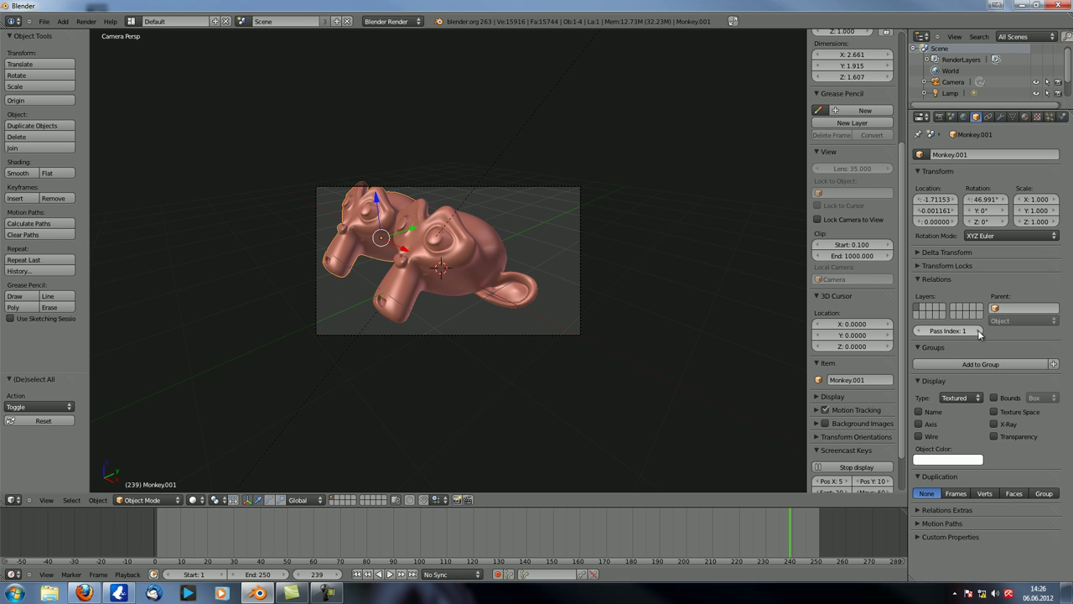
Select the eyeball faces of both eyes on the front monkey in Edit Mode.
right_click(473, 259)
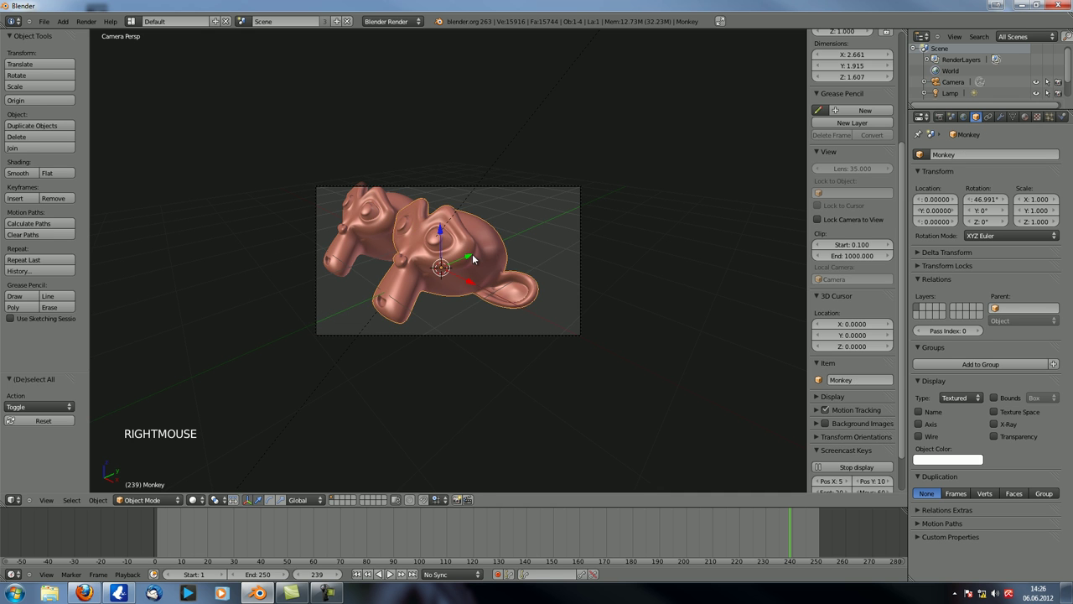
key("Tab")
scroll(351, 400, "up", 5)
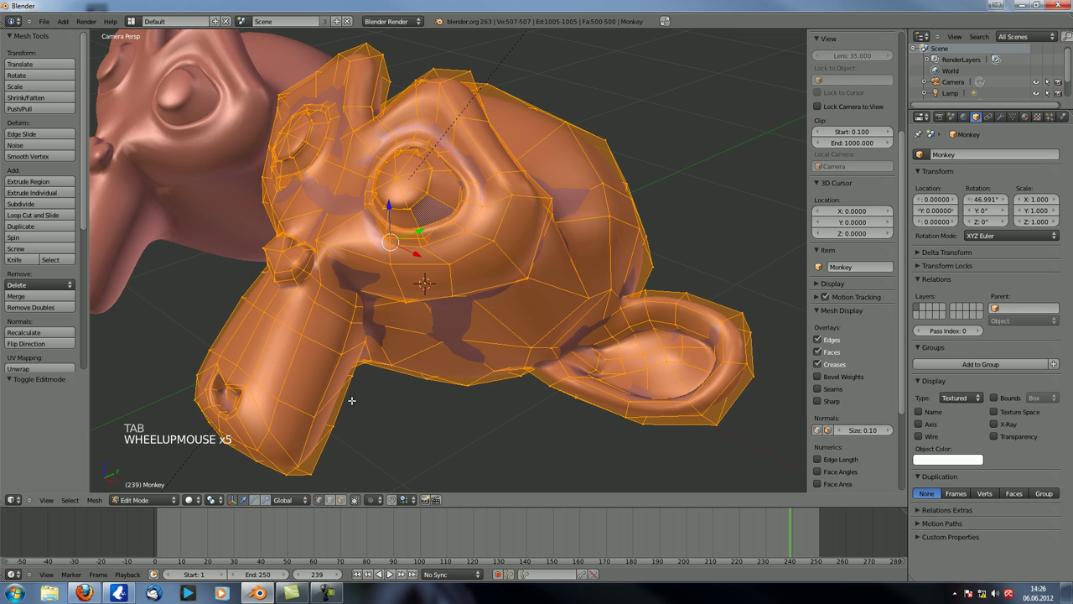
left_click(340, 499)
right_click(398, 194)
right_click(385, 198, "shift")
right_click(381, 180, "shift")
right_click(390, 164, "shift")
right_click(403, 156, "shift")
right_click(417, 164, "shift")
right_click(416, 178, "shift")
right_click(295, 152, "shift")
right_click(297, 144, "shift")
right_click(299, 130, "shift")
right_click(288, 148, "shift")
right_click(279, 144, "shift")
right_click(285, 130, "shift")
right_click(287, 124, "shift")
right_click(298, 121, "shift")
right_click(289, 144, "shift")
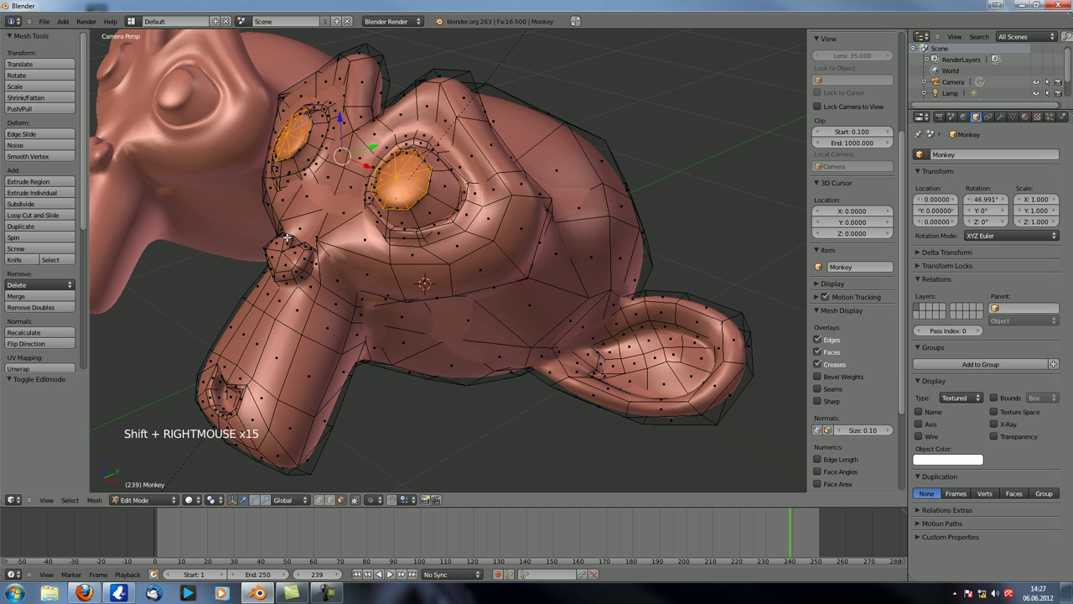
scroll(281, 231, "down", 2)
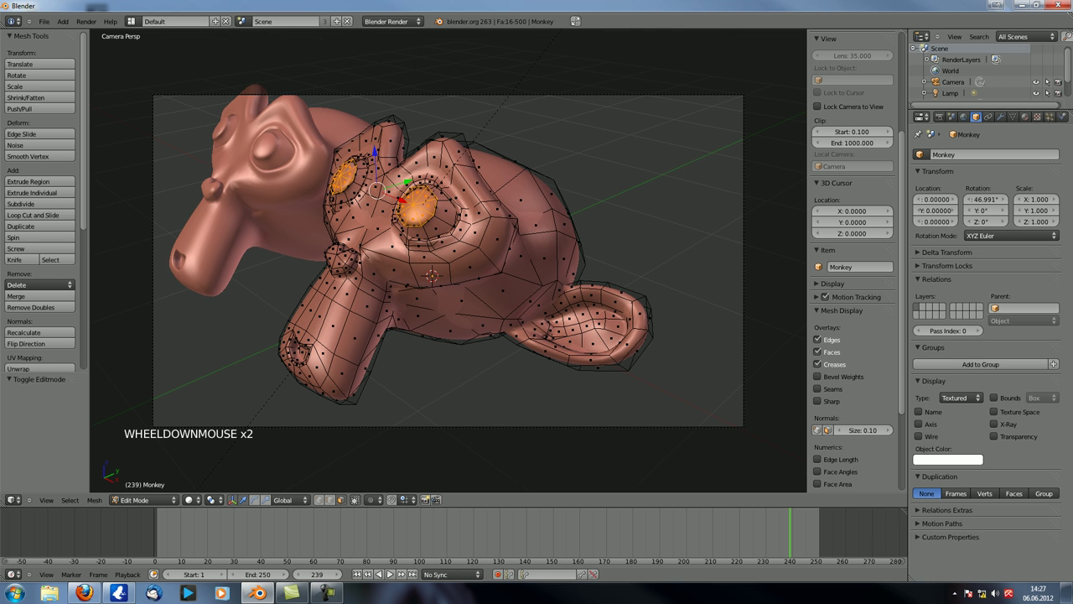
Add a second material with a green diffuse color, assign it to the selected eye faces and return to Object Mode.
left_click(1026, 117)
left_click(1054, 154)
left_click(961, 206)
left_click(961, 345)
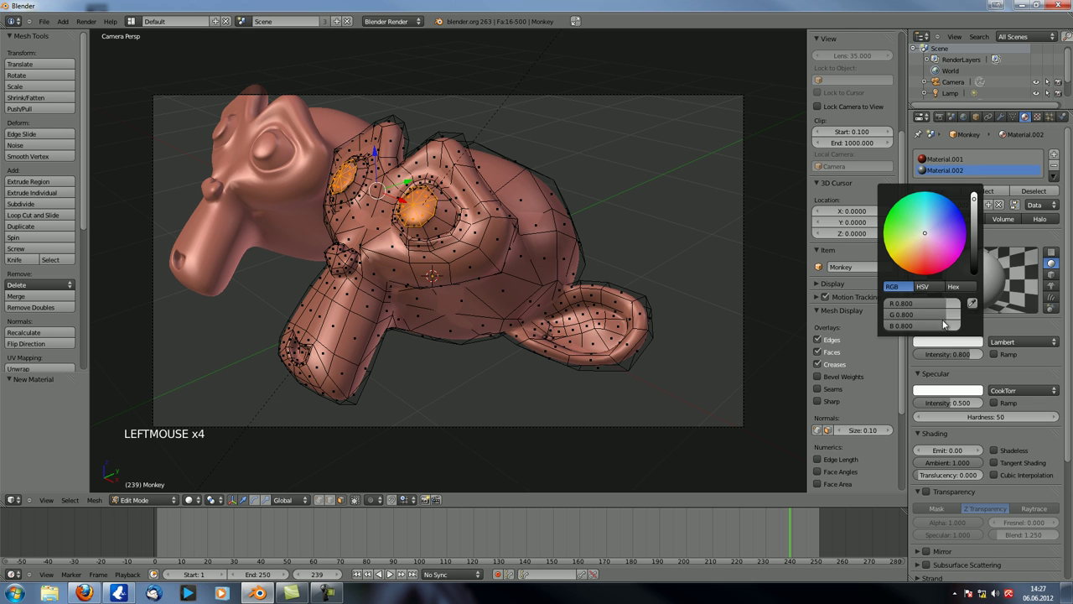
left_click(898, 239)
left_click(948, 192)
key("Tab")
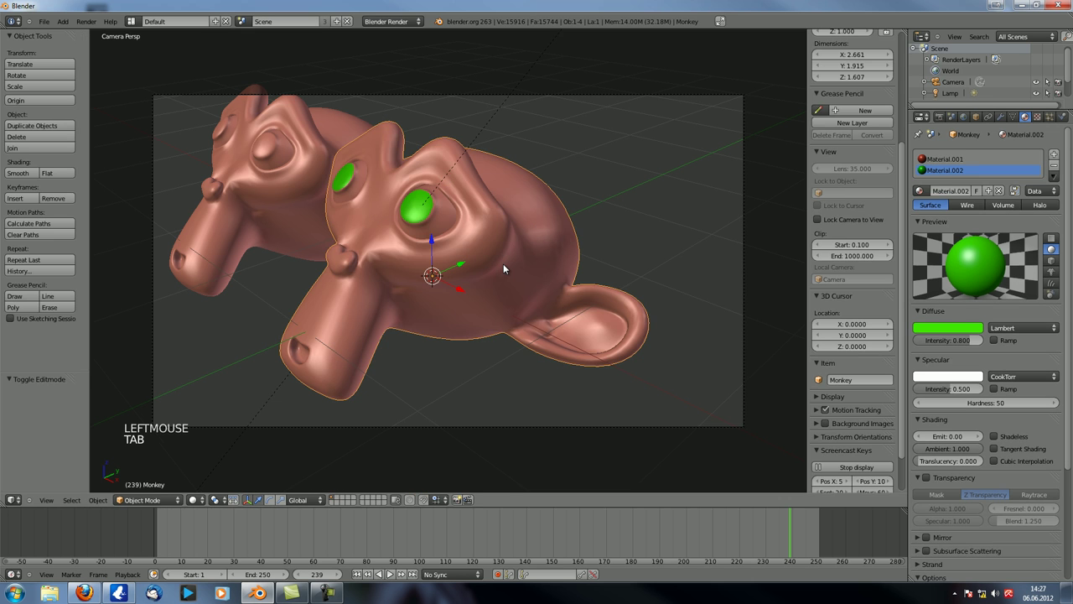
Try linking object data with the rear monkey as the active source, and undo the link.
right_click(283, 171, "shift")
key("ctrl+l")
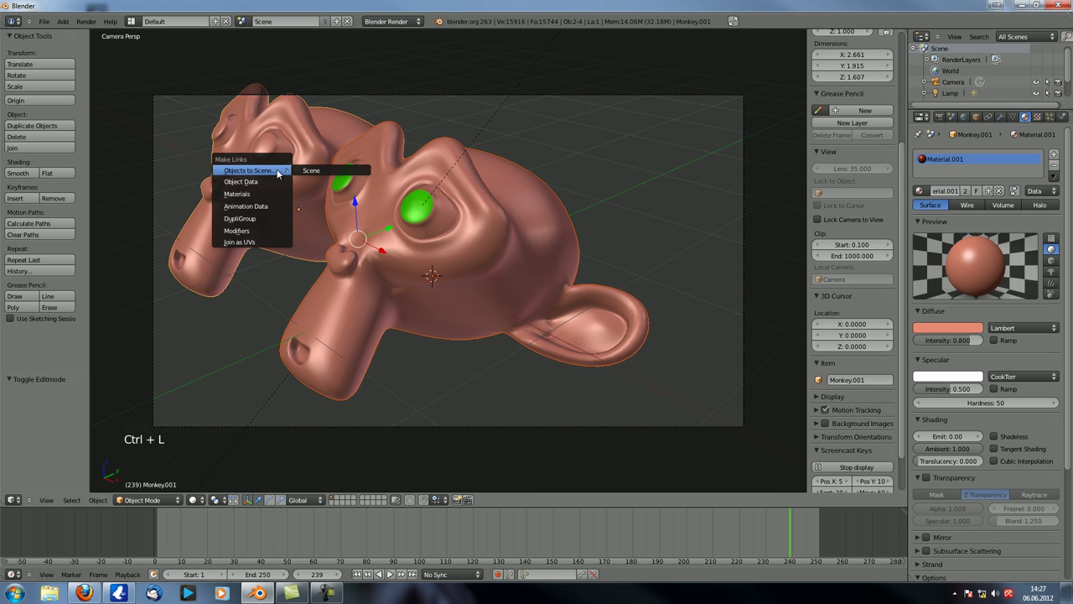
left_click(259, 181)
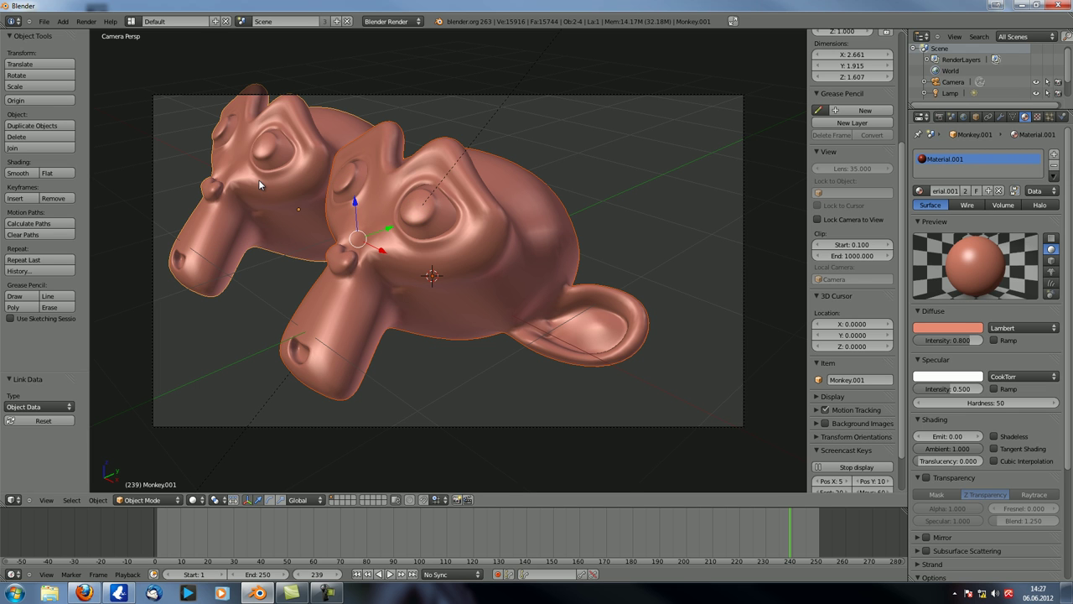
key("ctrl+z")
Link the front monkey's object data to the rear copy so both share the green-eyed mesh.
right_click(260, 176)
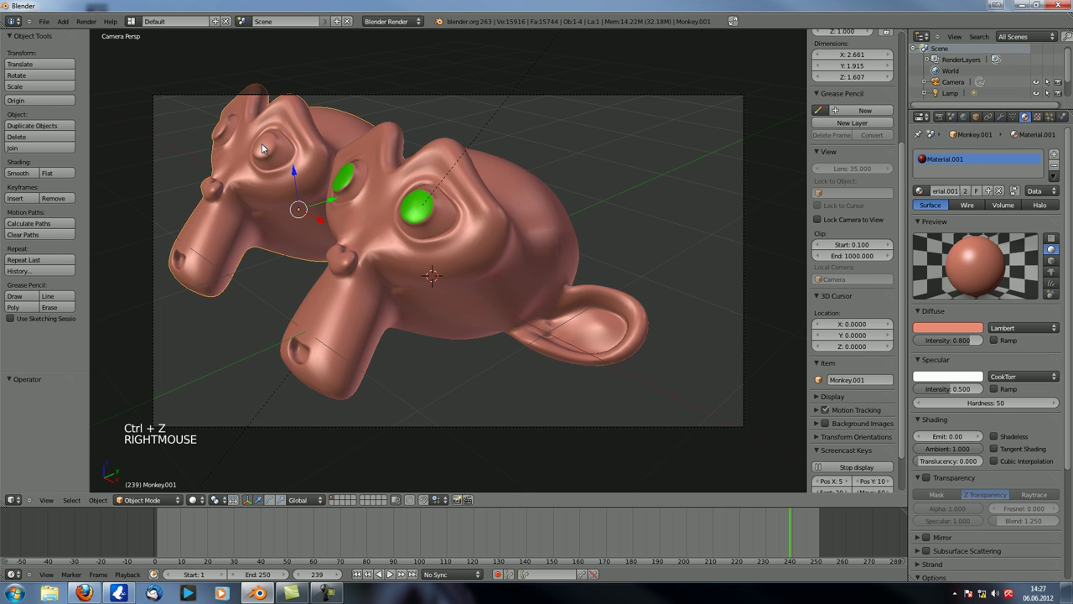
right_click(326, 228, "shift")
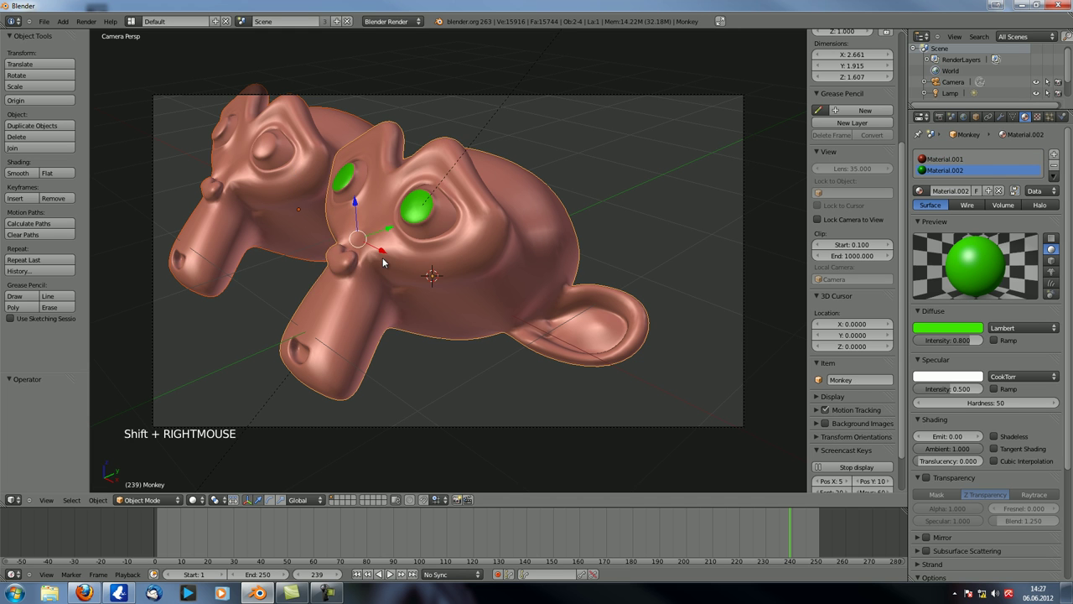
key("ctrl+l")
left_click(383, 263)
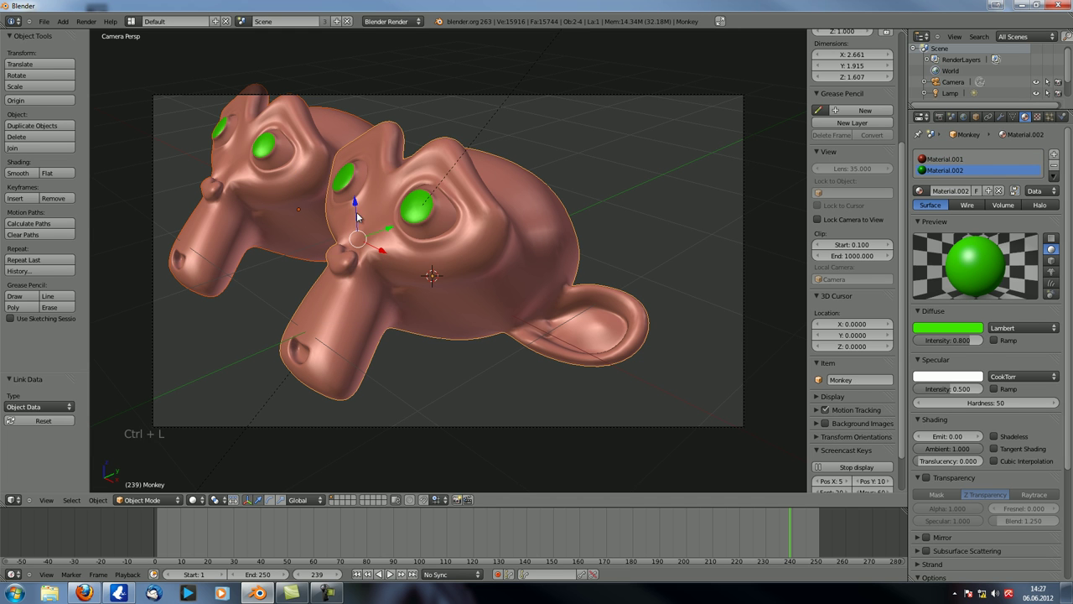
key("Tab")
key("Tab")
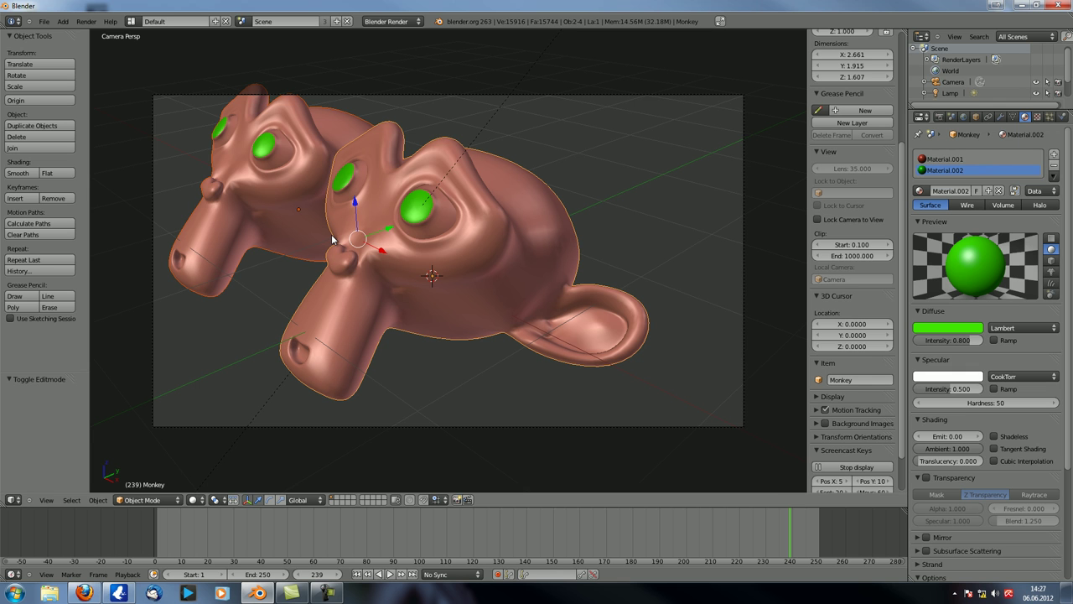
Set the green eye material's pass index to 2 in its options.
left_click(1037, 118)
left_click(1024, 117)
scroll(968, 294, "down", 12)
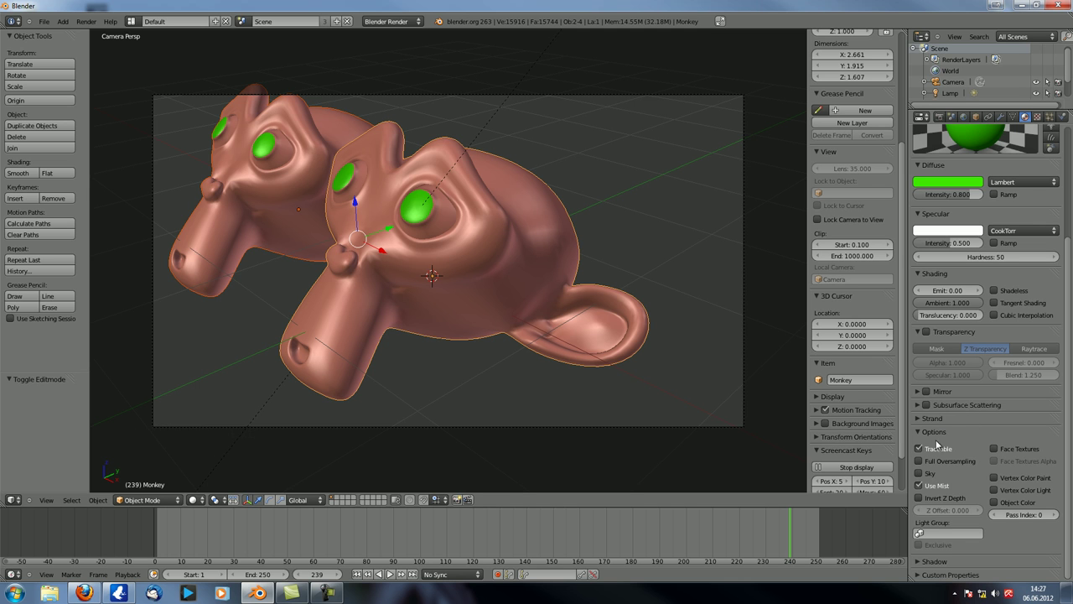
left_click(1053, 514)
left_click(1054, 514)
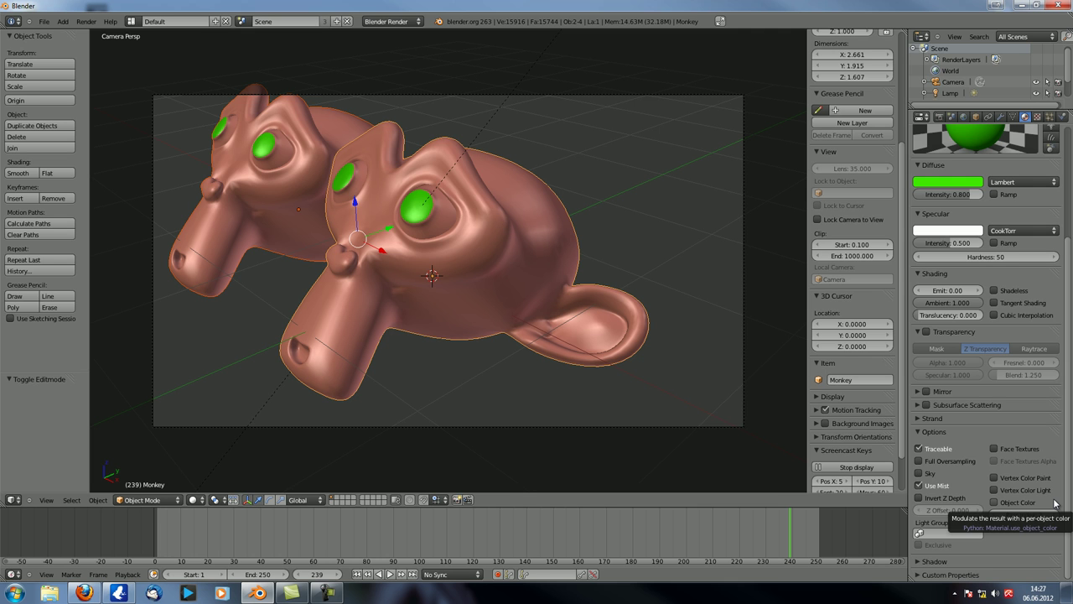
Render the image again and reposition the ID Mask node in the node editor, clear of the Viewer link.
middle_click_drag(501, 381, 493, 377, "shift")
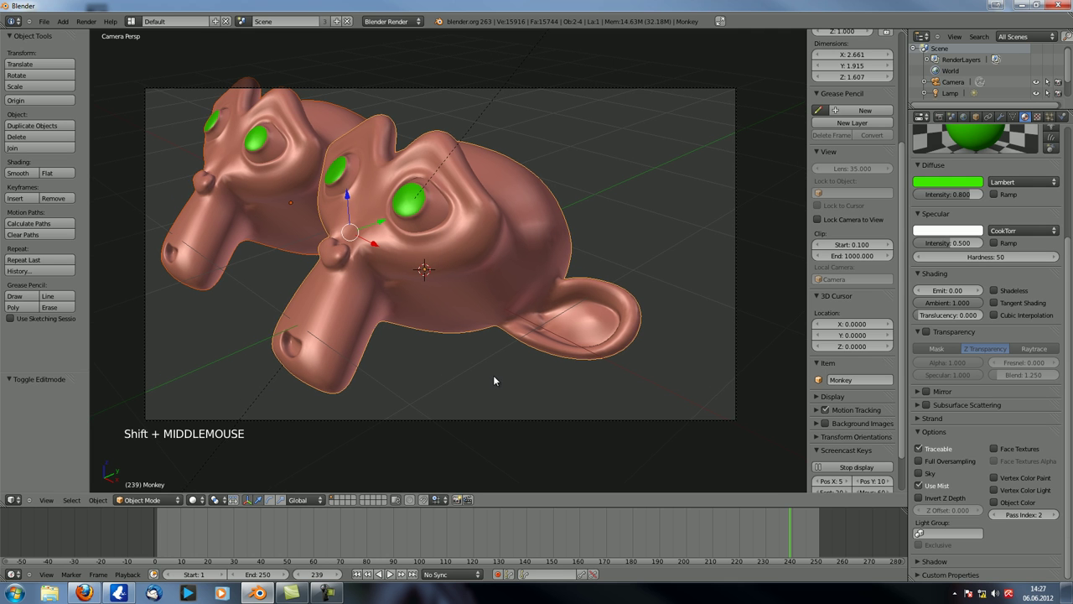
key("F12")
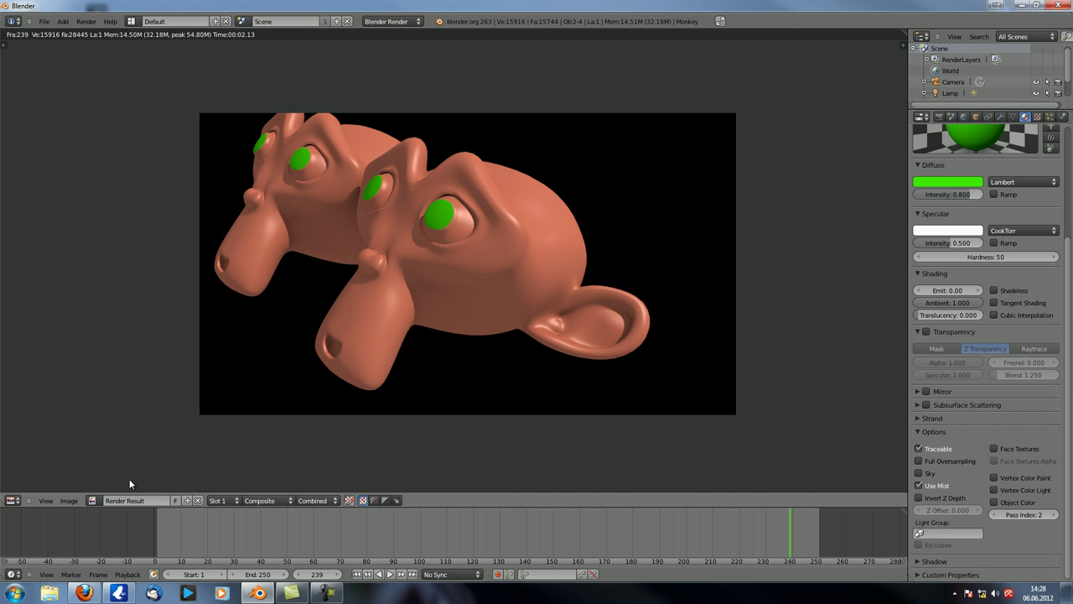
left_click(13, 500)
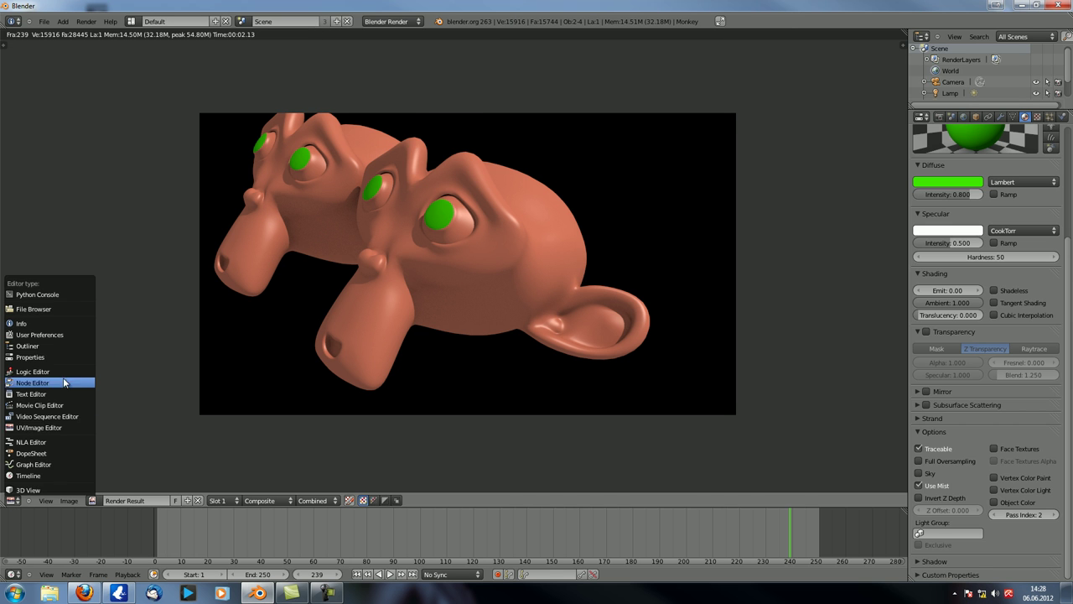
left_click(54, 381)
middle_click_drag(361, 237, 404, 303)
left_click_drag(520, 275, 479, 302)
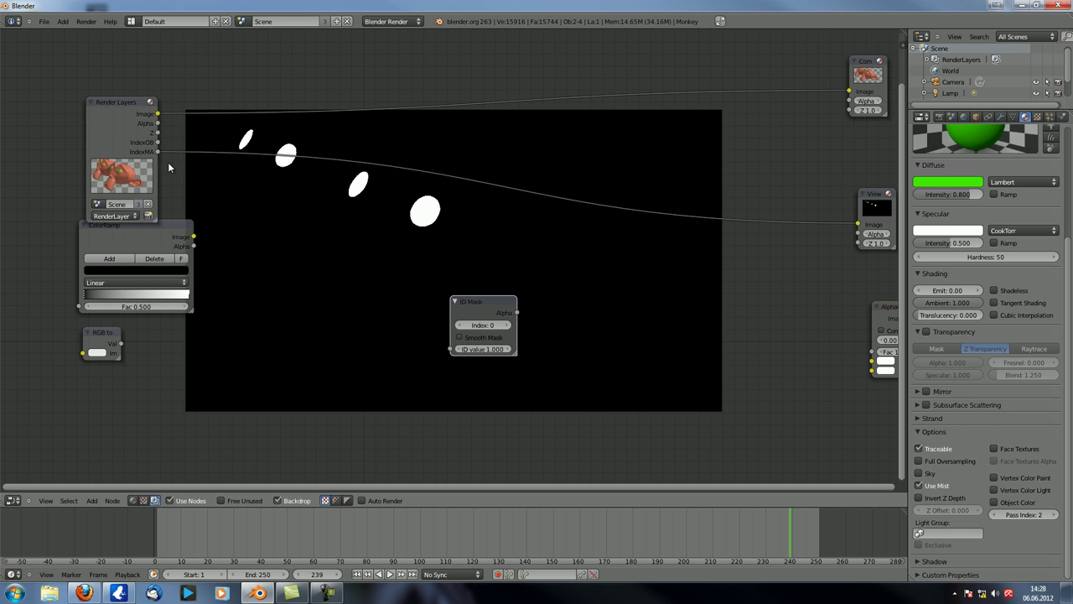
Cycle the Viewer through the Render Layers outputs to compare the IndexOB and IndexMA passes.
left_click(119, 122, "ctrl+shift")
left_click(119, 123, "ctrl+shift")
left_click(119, 122, "ctrl+shift")
left_click(119, 122, "ctrl+shift")
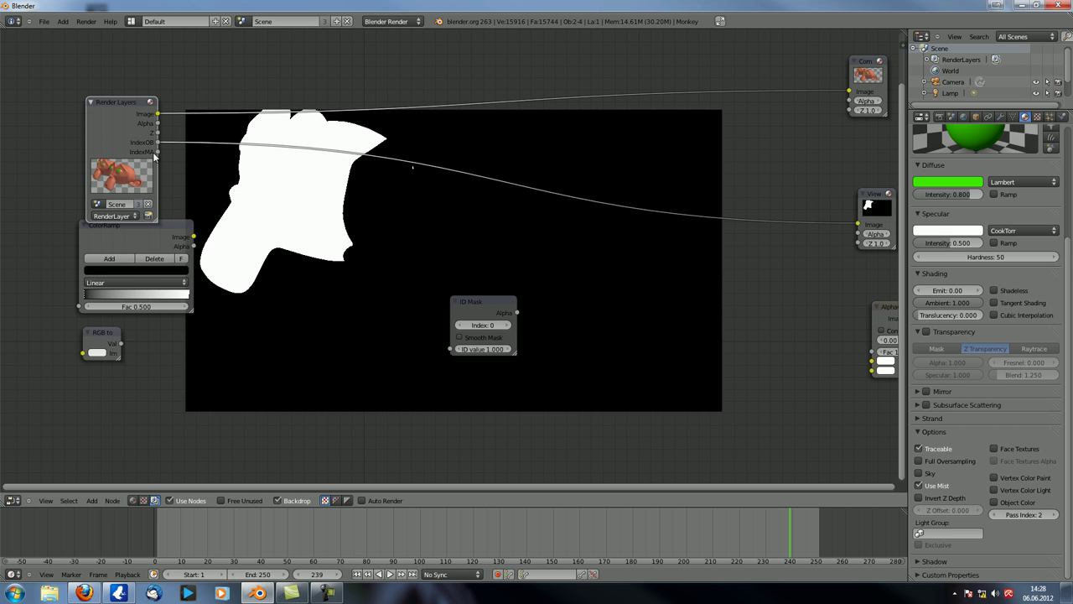
left_click(124, 131, "ctrl+shift")
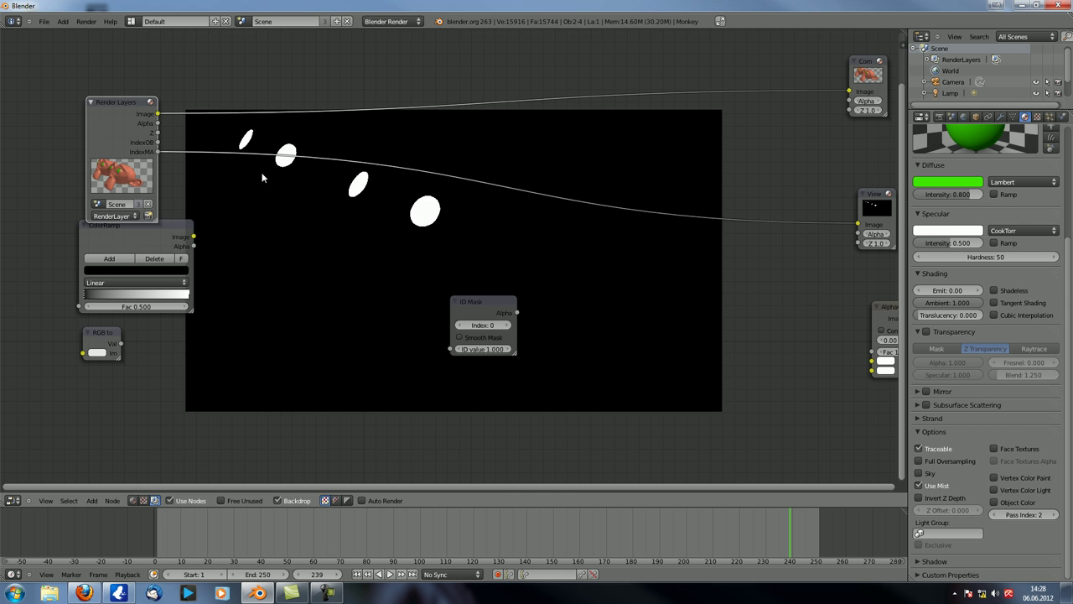
Insert the ID Mask node between the IndexMA output and the Viewer and set its index to 2.
left_click_drag(484, 310, 477, 173)
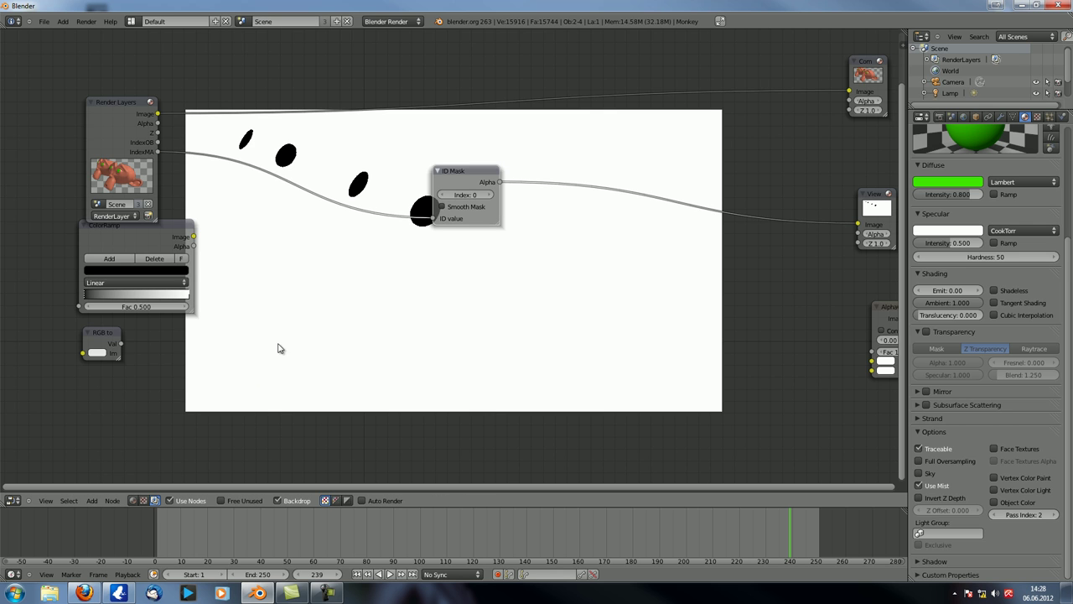
left_click(490, 195)
left_click(490, 194)
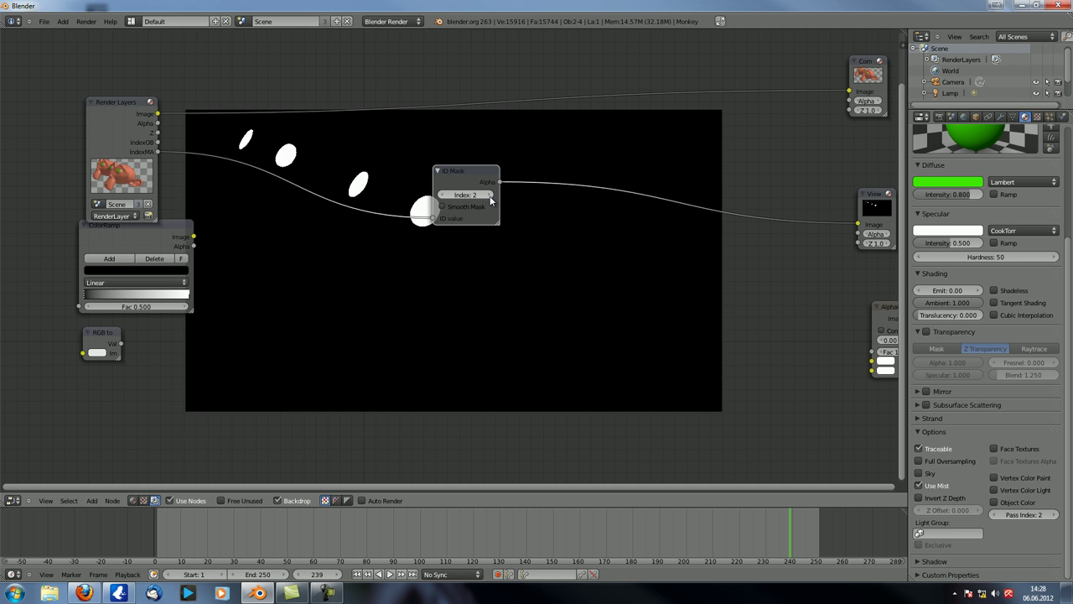
Compare the ID Mask at index 0, 1 and 2, and remove the node while keeping IndexMA linked to the Viewer.
left_click(443, 195)
left_click(444, 194)
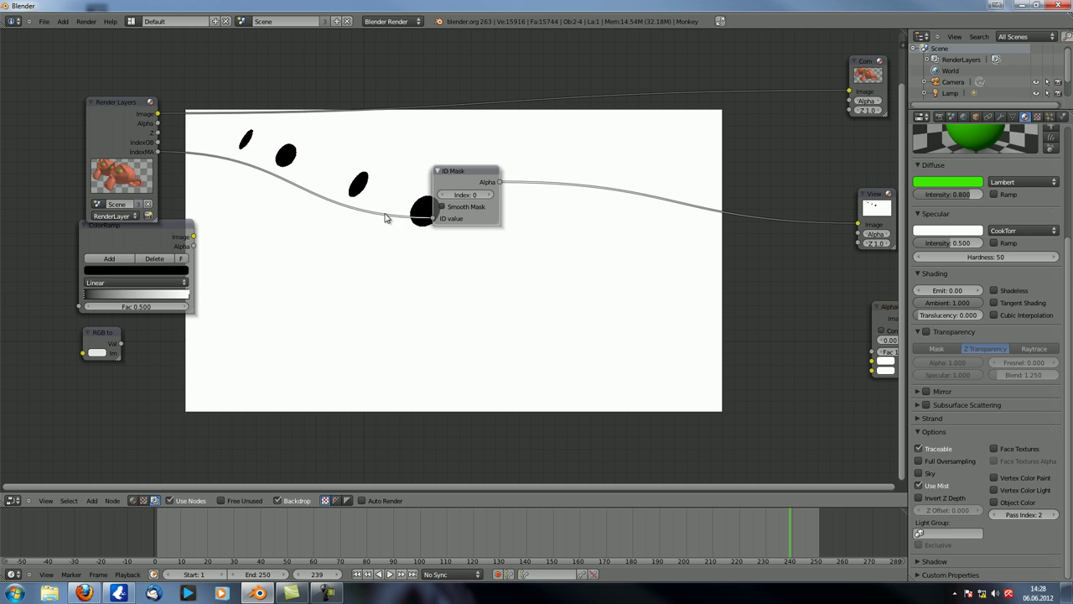
left_click(489, 195)
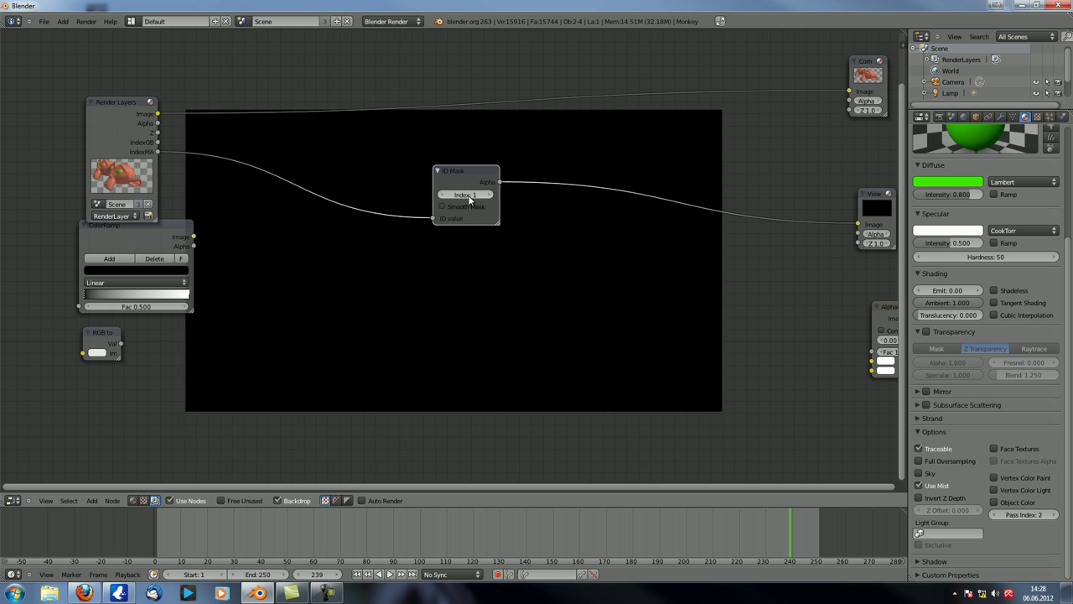
left_click(489, 195)
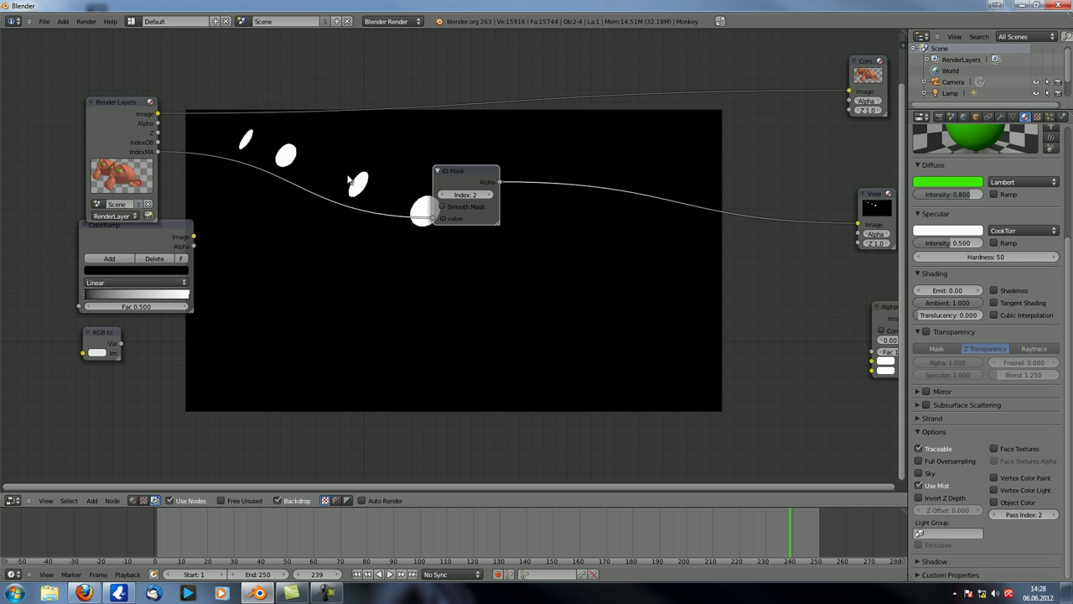
key("ctrl+x")
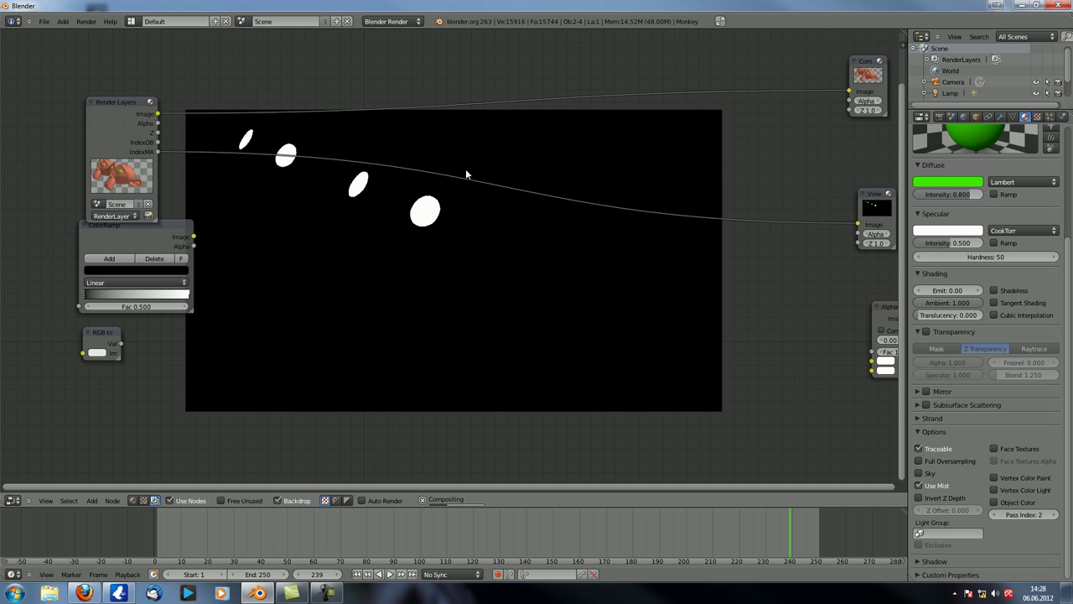
Switch the node editor area to the 3D view and enter Edit Mode on the front monkey near its nose.
left_click(11, 501)
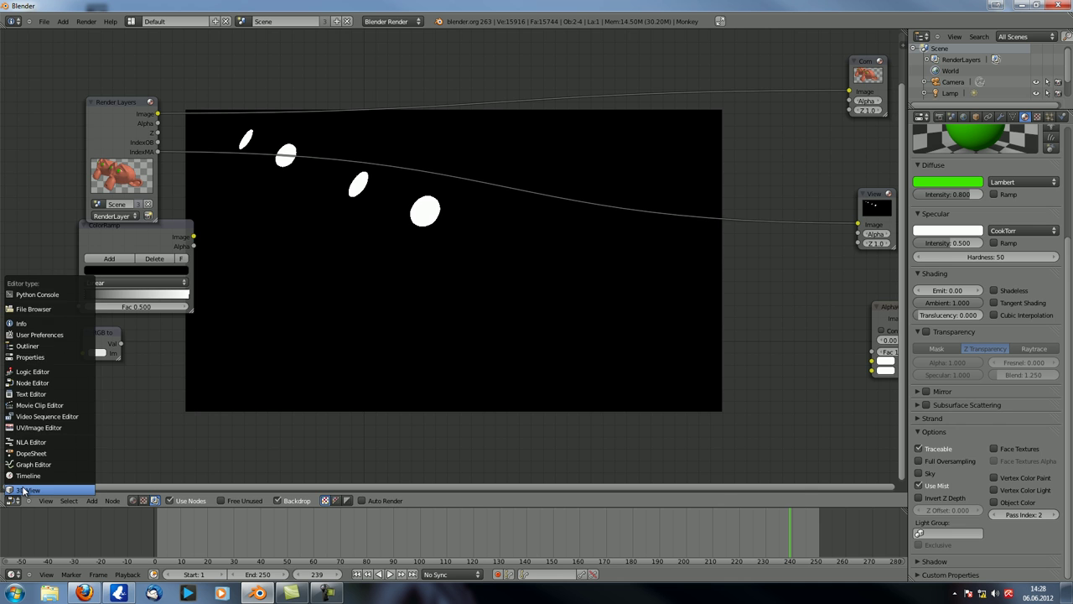
left_click(23, 491)
key("Tab")
scroll(404, 245, "up", 4)
middle_click_drag(404, 246, 362, 250)
scroll(355, 239, "down", 1)
scroll(352, 242, "up", 2)
scroll(356, 244, "down", 1)
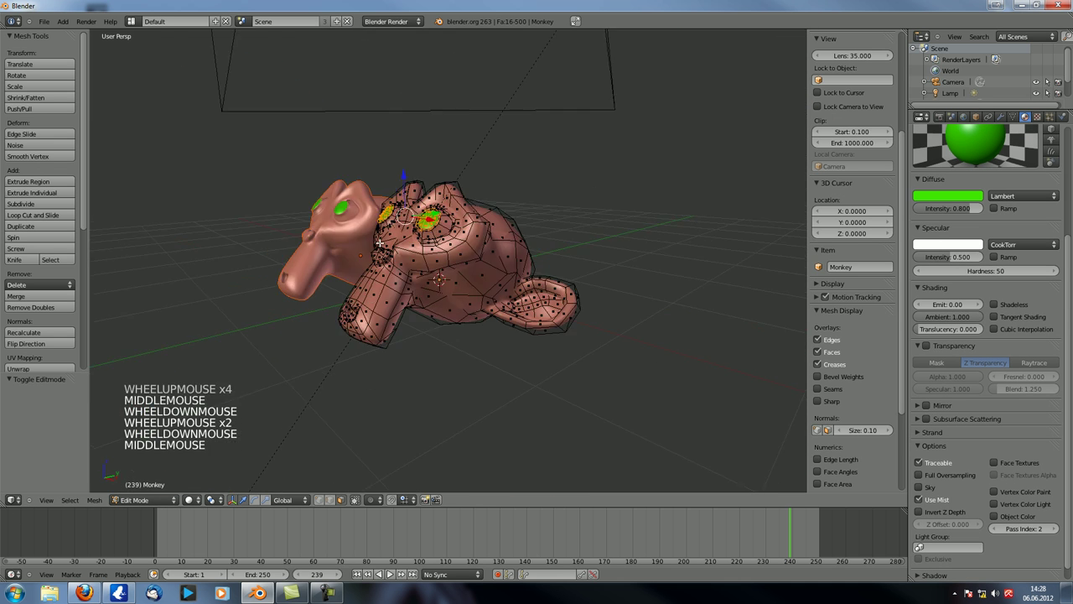
scroll(363, 251, "up", 2)
scroll(364, 277, "down", 1)
Add the faces of the monkey's nose to the current face selection.
right_click(364, 323, "alt+shift")
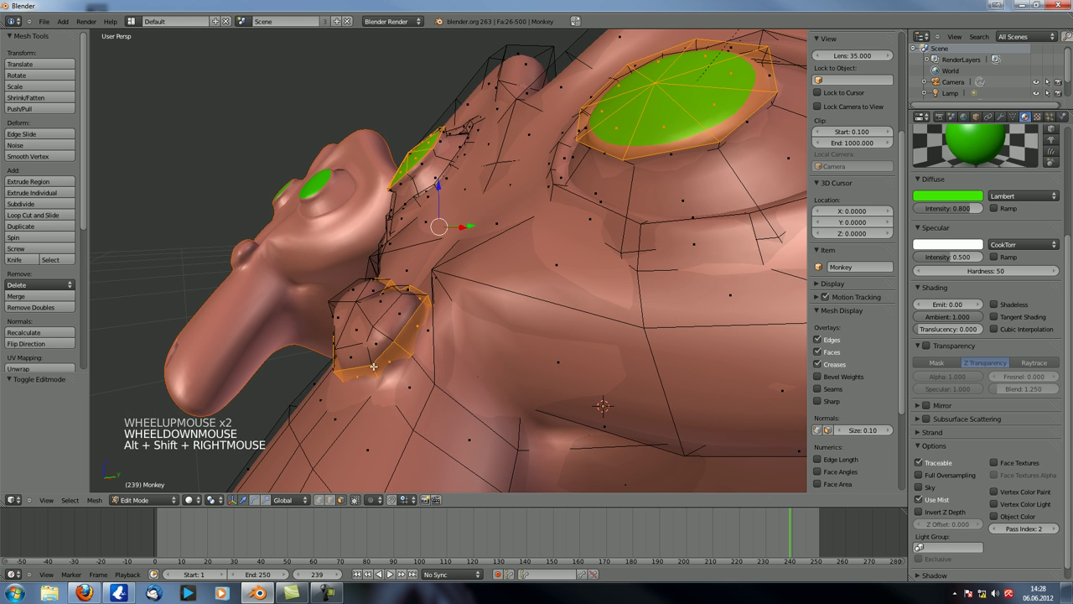
right_click(362, 336, "alt+shift")
right_click(356, 323, "shift")
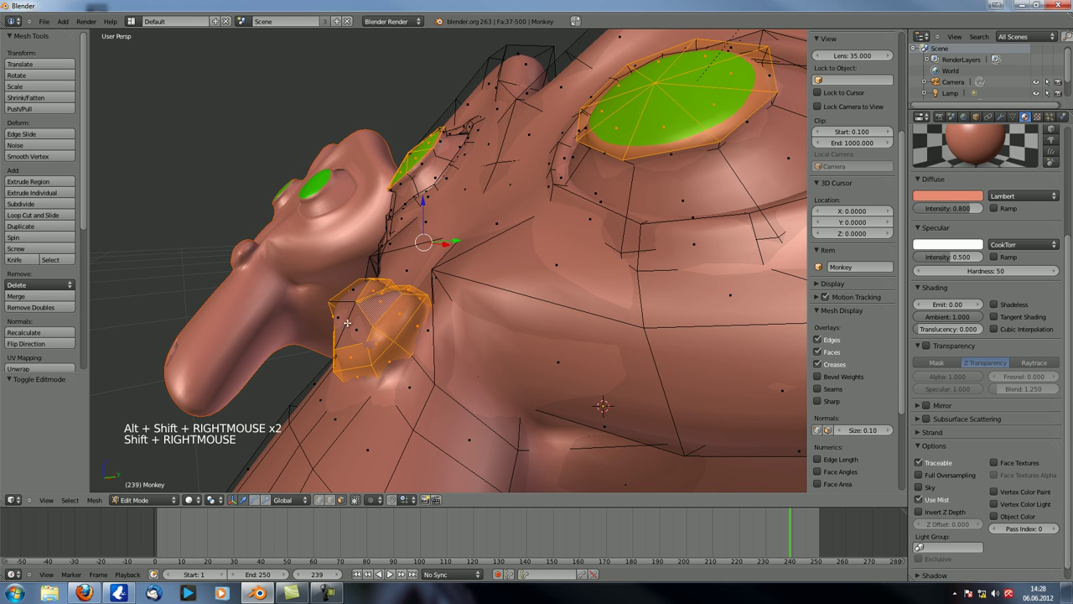
right_click(344, 318, "shift")
right_click(348, 306, "shift")
right_click(376, 297, "shift")
Create a new material in a third slot, assign it to the selected faces, and make its diffuse colour blue.
left_click(978, 192)
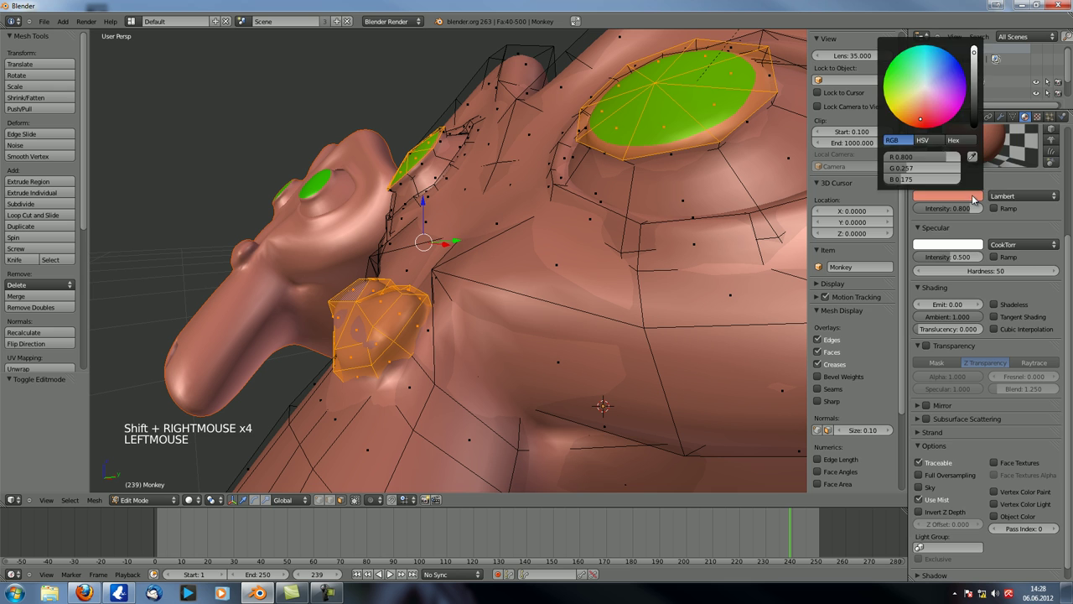
scroll(1060, 144, "up", 9)
left_click(1054, 153)
left_click(963, 211)
left_click(936, 198)
left_click(963, 214)
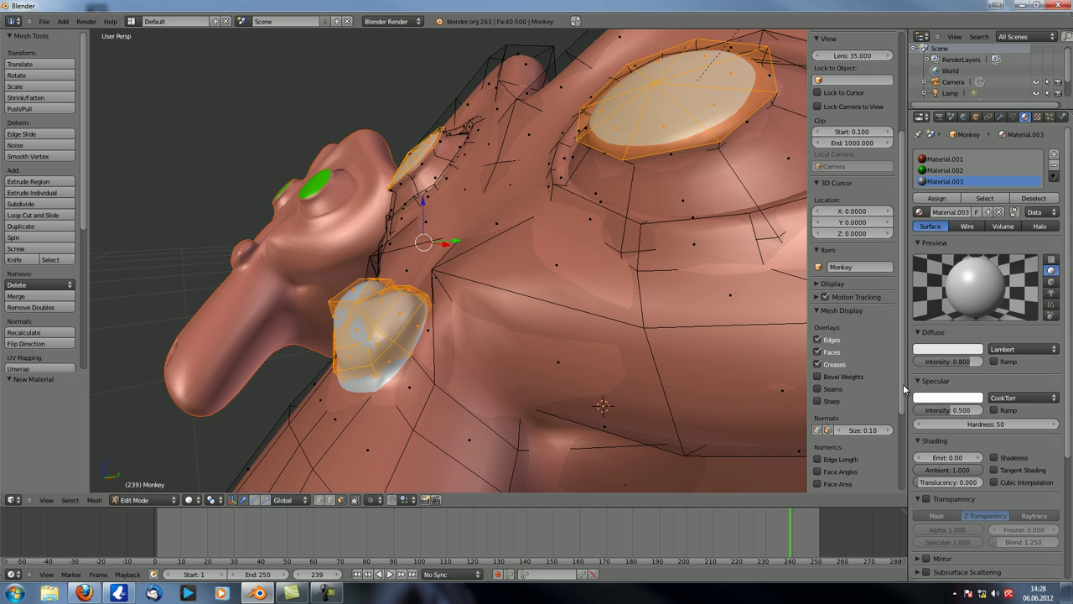
left_click(948, 349)
left_click_drag(934, 238, 978, 211)
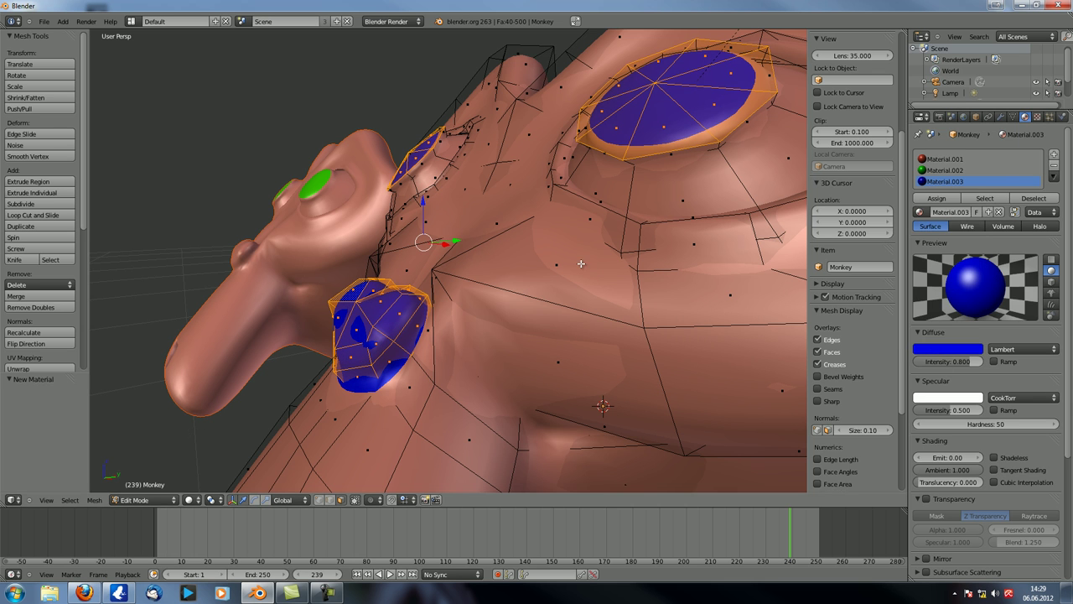
Deselect the nose faces with circle select in wireframe shading, keeping only the eye faces selected.
middle_click_drag(536, 318, 506, 334)
scroll(505, 335, "down", 2)
scroll(505, 334, "up", 1)
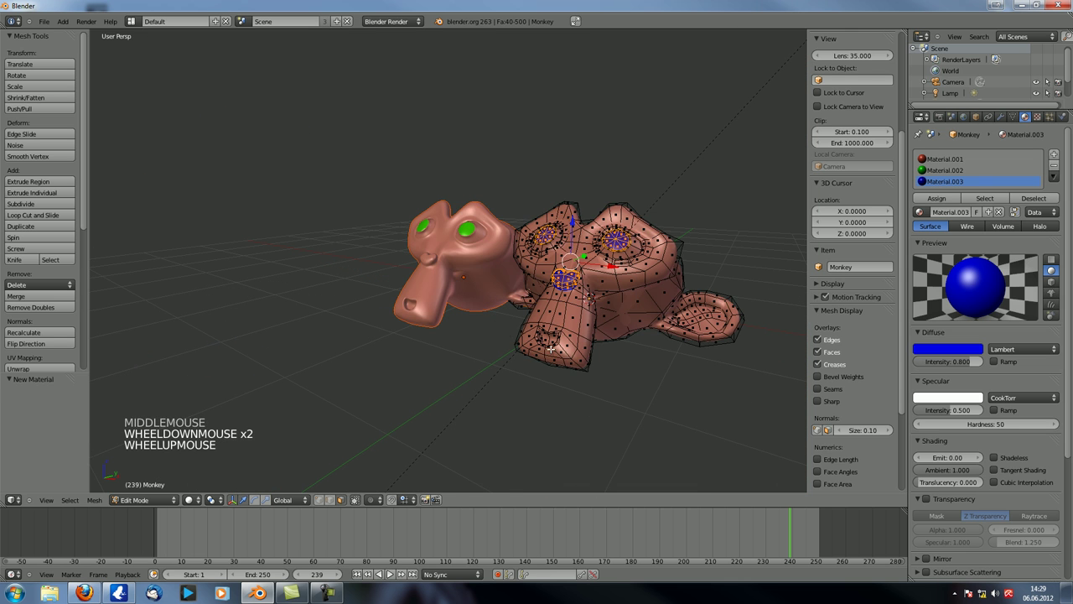
key("z")
key("c")
middle_click_drag(568, 279, 565, 269)
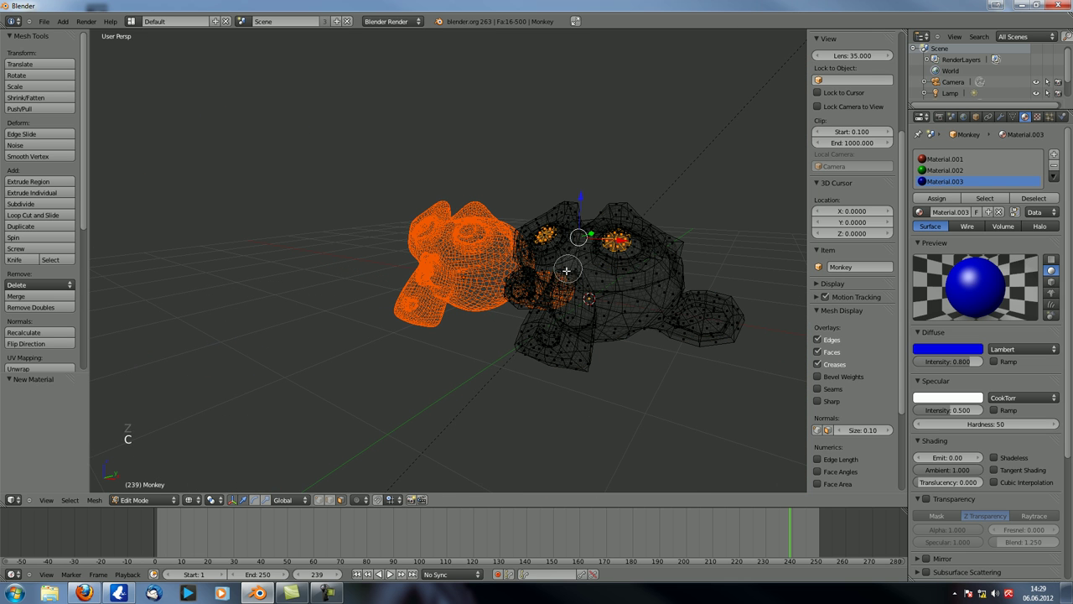
right_click(567, 277)
Assign Material.002 back to the eye faces and return to Object Mode with solid shading.
left_click(944, 171)
left_click(937, 198)
key("Tab")
scroll(597, 335, "up", 3)
middle_click_drag(598, 335, 501, 344)
scroll(582, 332, "down", 2)
key("z")
scroll(582, 332, "down", 2)
scroll(501, 344, "up", 1)
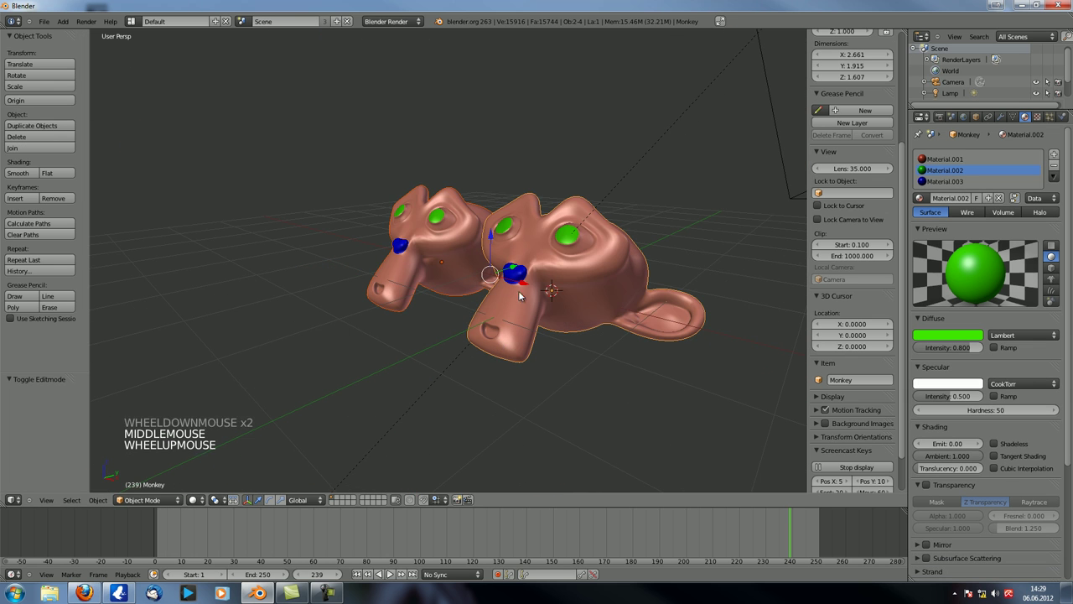
Set the pass index of the blue Material.003 to 3.
left_click(942, 181)
scroll(942, 181, "down", 11)
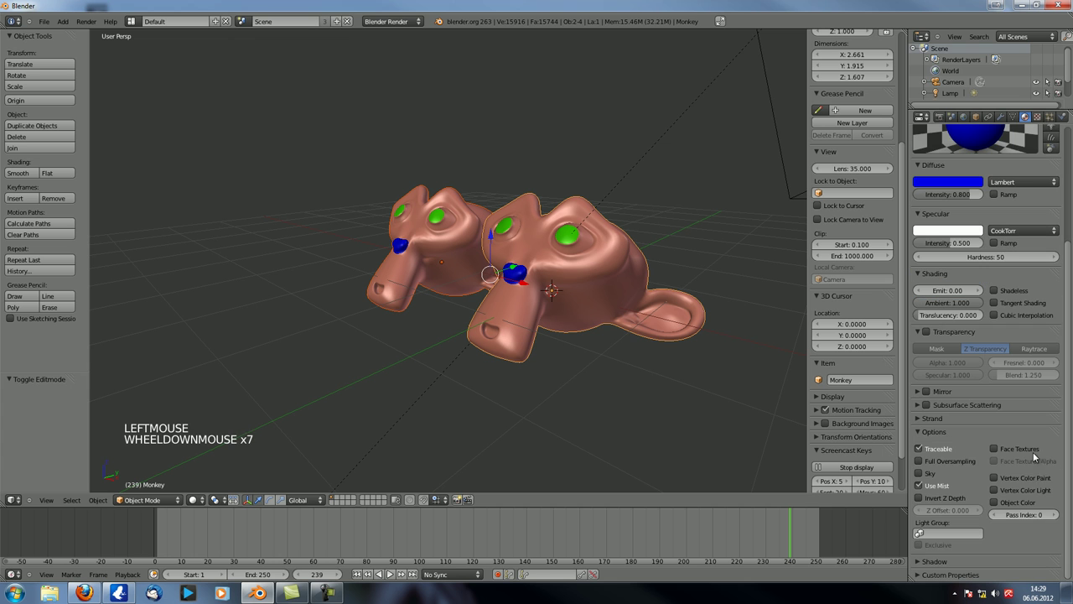
left_click(1052, 521)
left_click(1052, 521)
left_click(1052, 520)
Render the image again and return to the node editor.
middle_click_drag(586, 335, 563, 340)
key("F12")
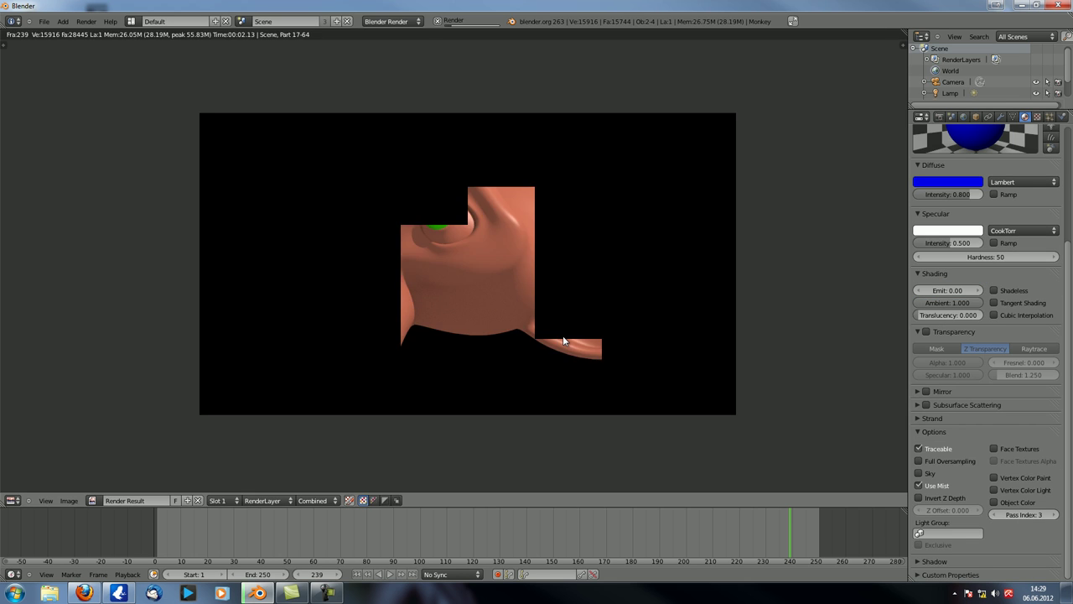
left_click(12, 500)
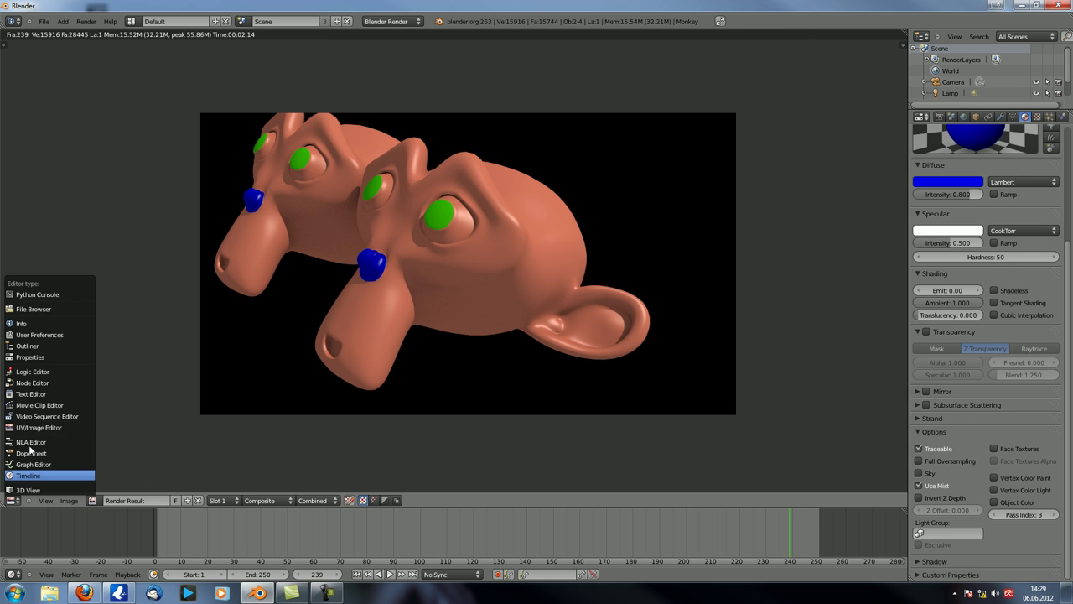
left_click(49, 383)
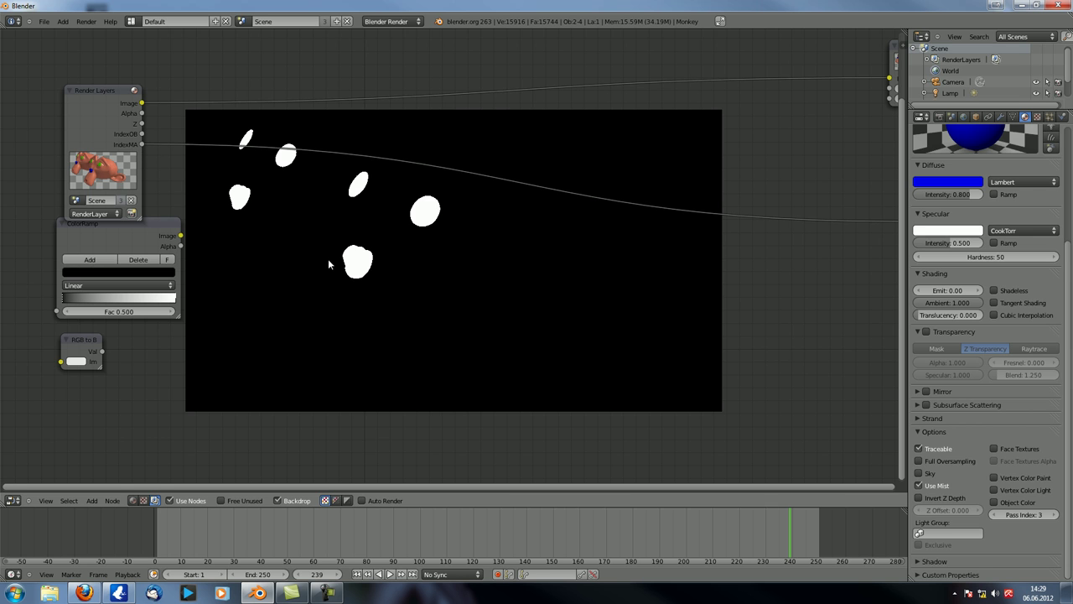
Insert an ID Mask node between the IndexMA output and the Viewer and raise its index to 3.
key("shift+a")
mouse_move(410, 362)
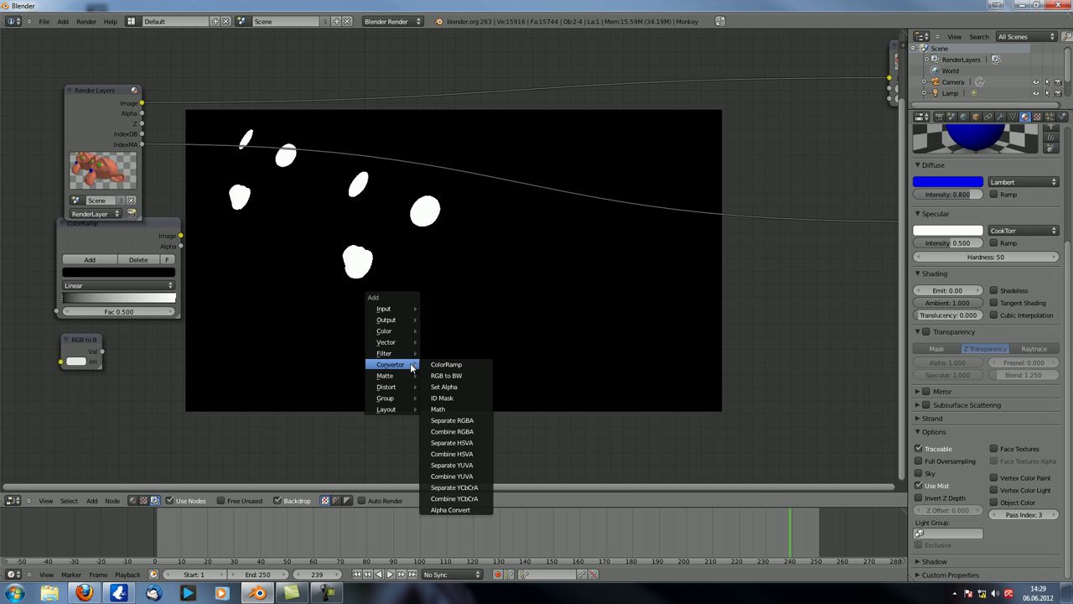
left_click(461, 395)
left_click(582, 172)
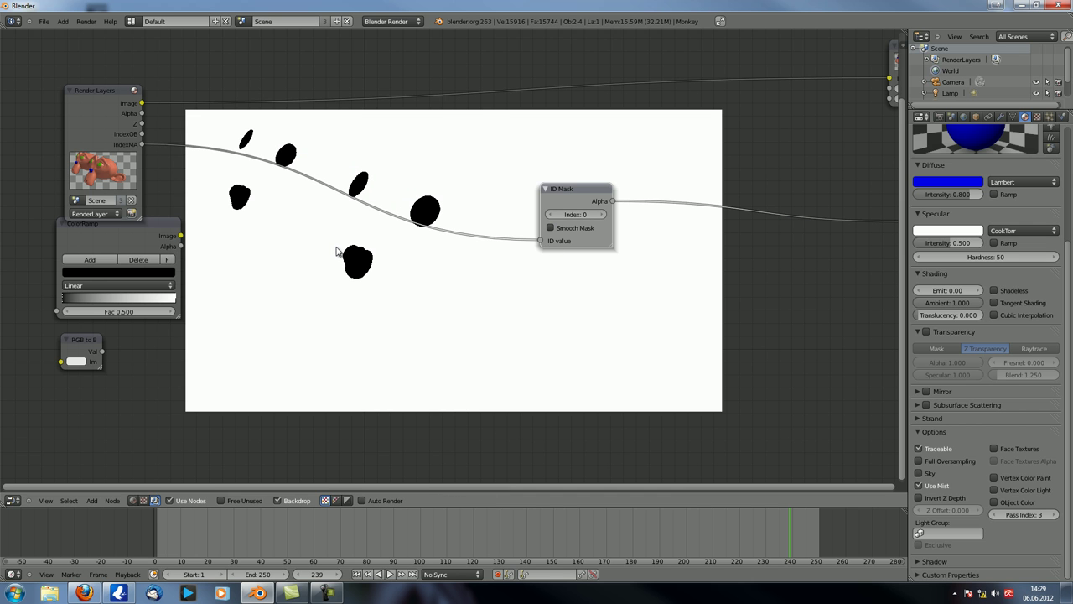
left_click(602, 214)
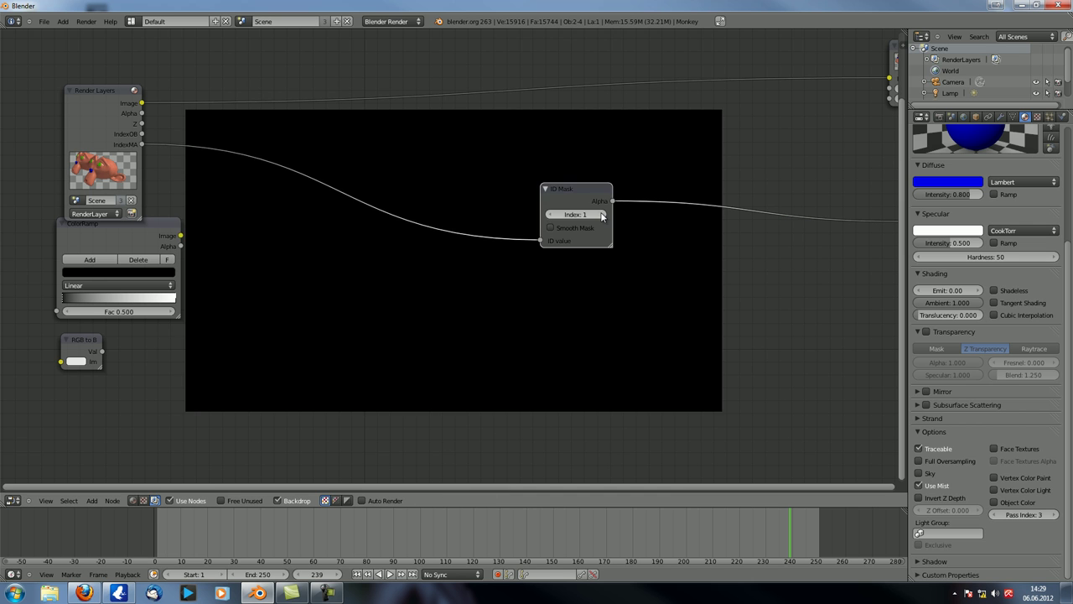
left_click(602, 215)
left_click(601, 214)
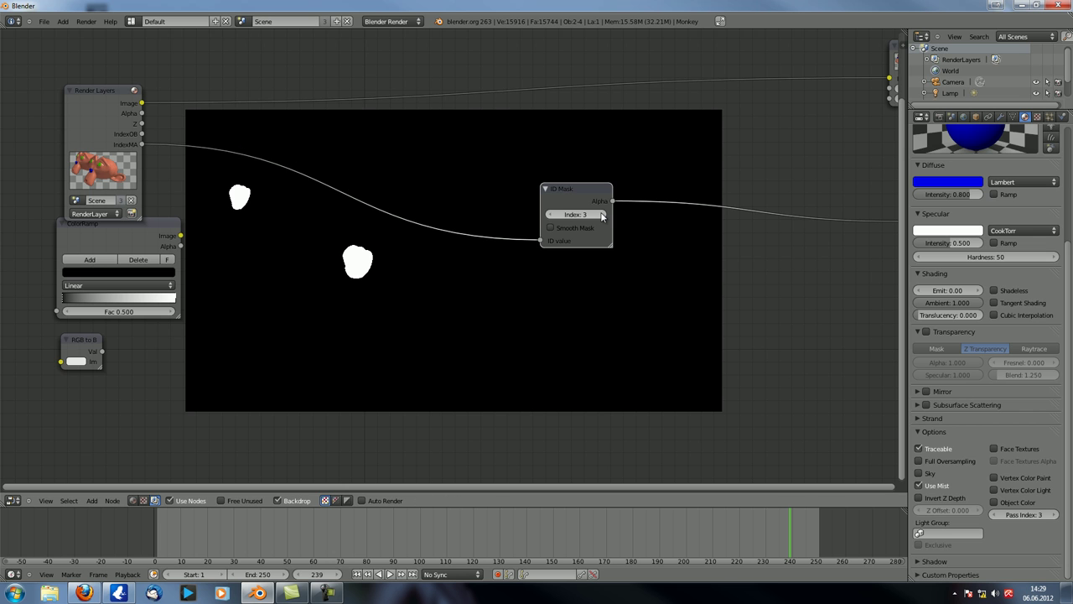
Duplicate the ID Mask, feed the copy from IndexOB, link it to the Viewer and set its index to 1.
key("shift+d")
left_click(488, 132)
left_click_drag(141, 135, 459, 174)
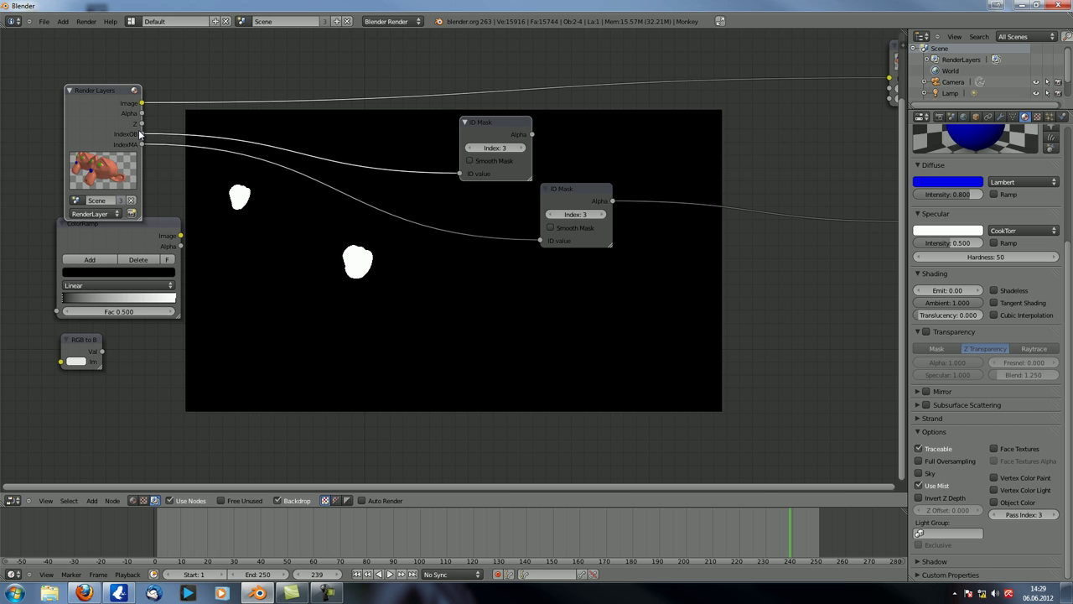
left_click(500, 134, "ctrl+shift")
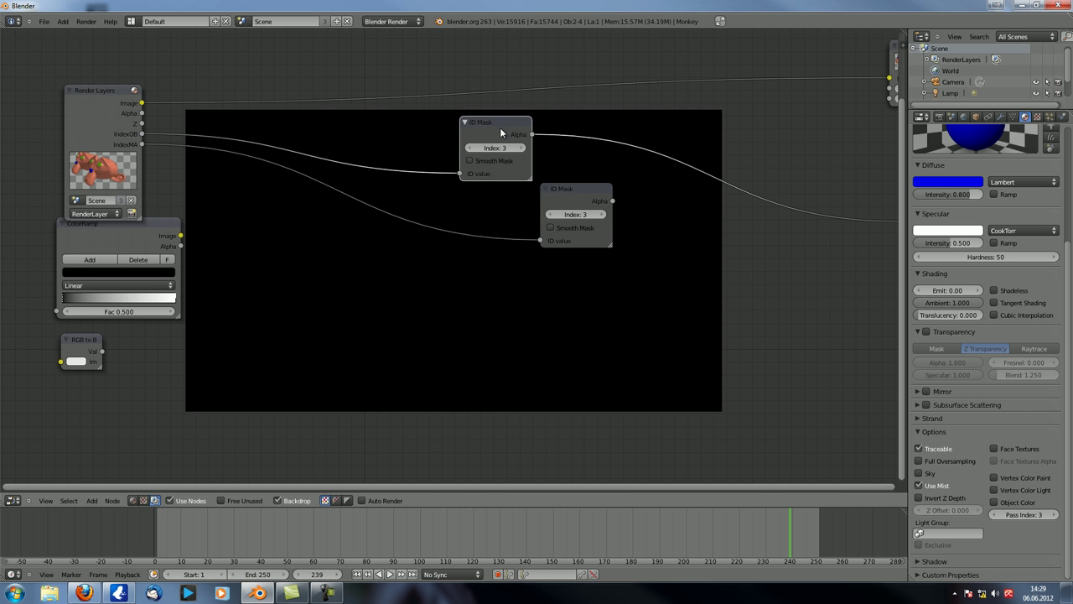
left_click(470, 149)
left_click(471, 150)
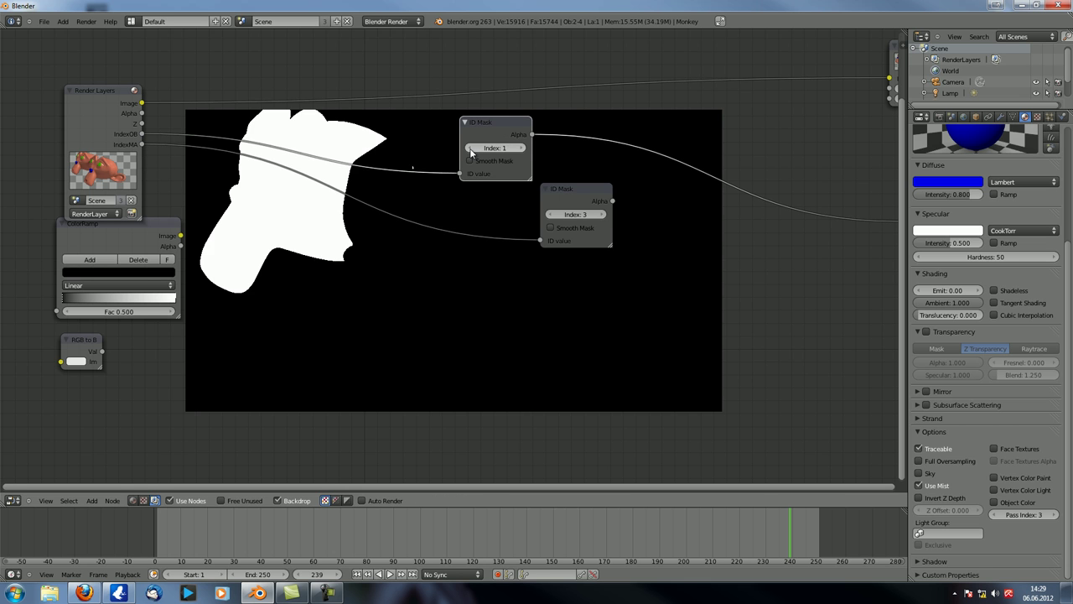
Move the index 3 ID Mask beneath the index 1 mask and compare the two masks in the Viewer.
middle_click_drag(452, 289, 417, 349)
left_click_drag(528, 266, 452, 269)
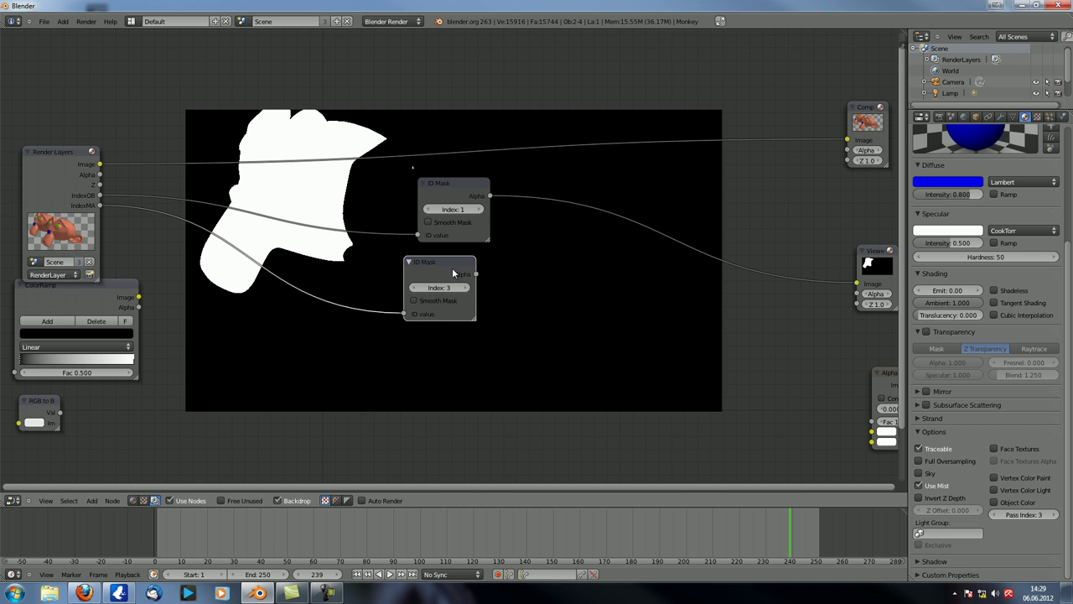
left_click(452, 268, "ctrl+shift")
left_click(447, 227, "ctrl+shift")
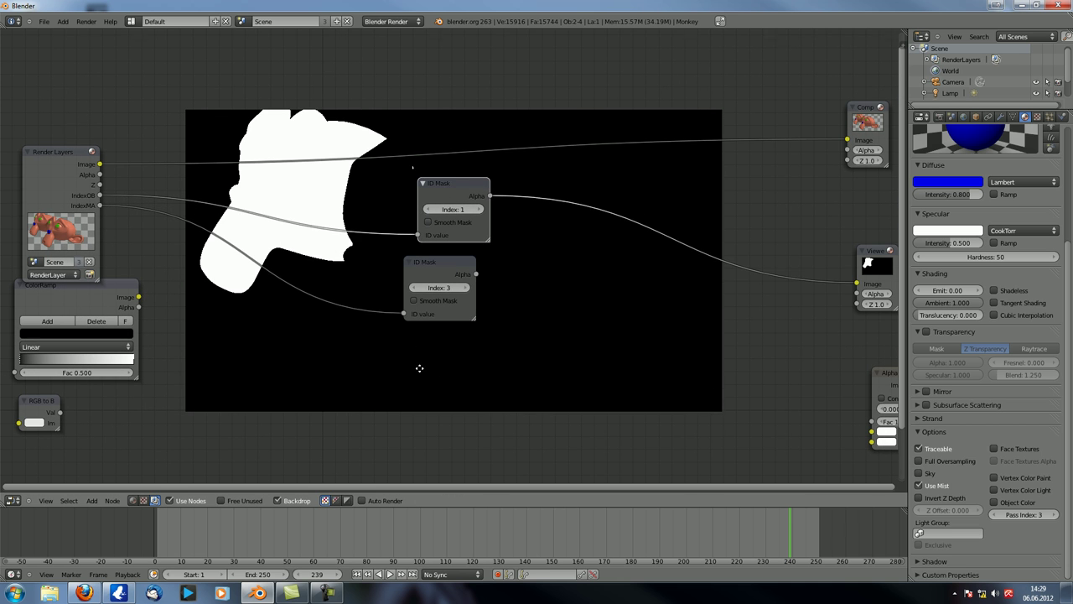
middle_click_drag(420, 367, 355, 342)
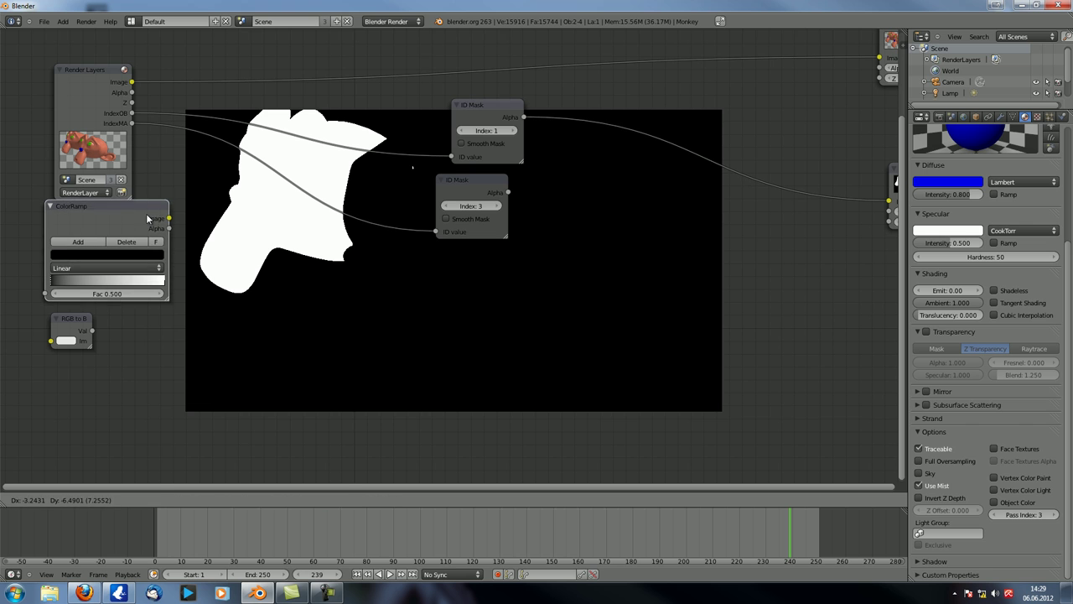
Add a Mix node before the Viewer and connect the index 1 ID Mask to its first image input.
key("shift+a")
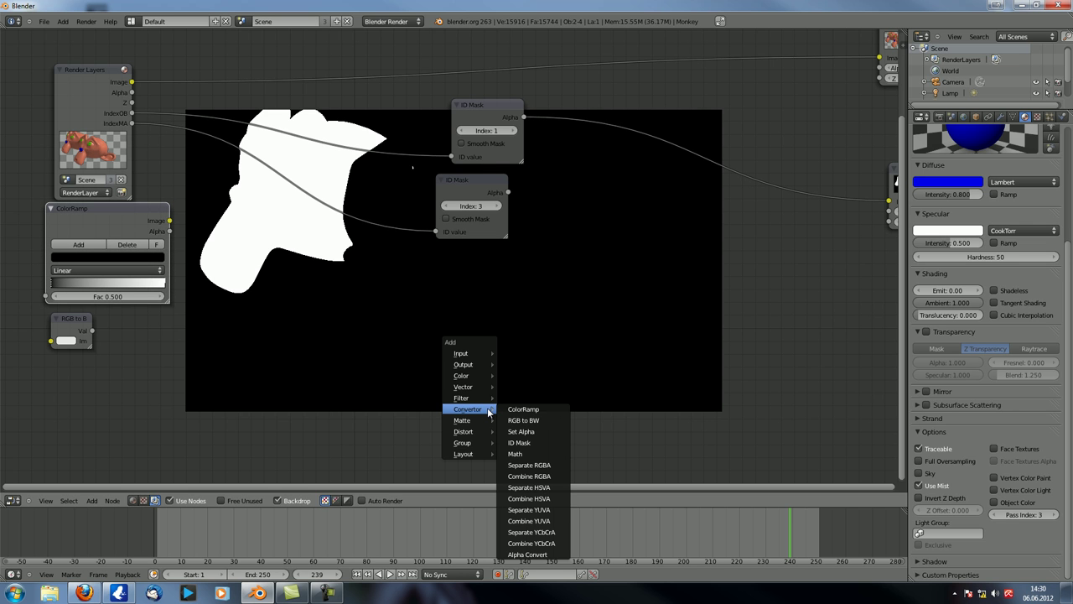
mouse_move(475, 376)
left_click(521, 384)
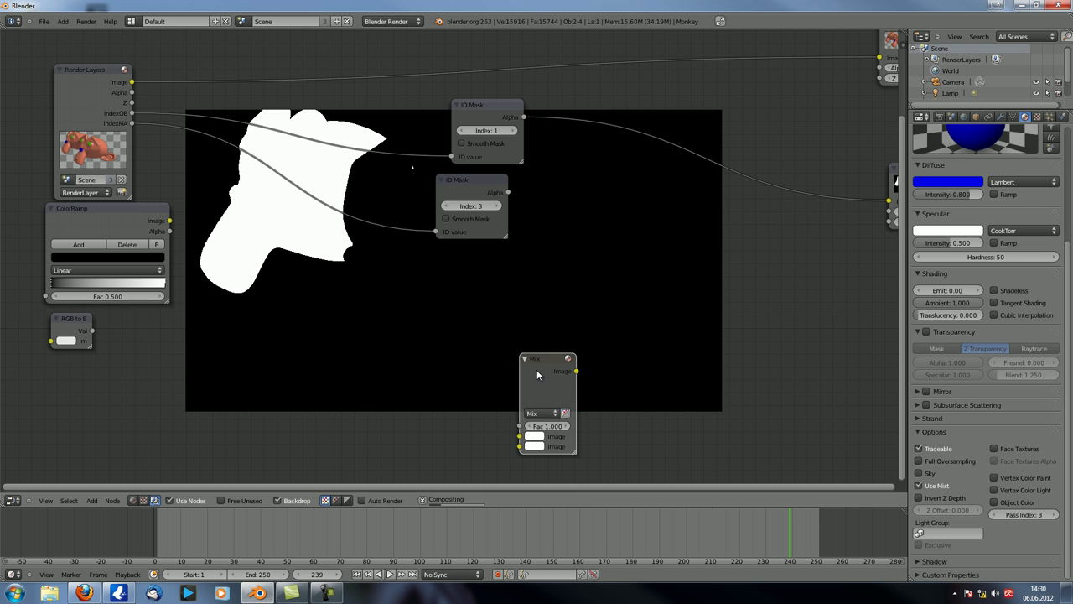
left_click(757, 180)
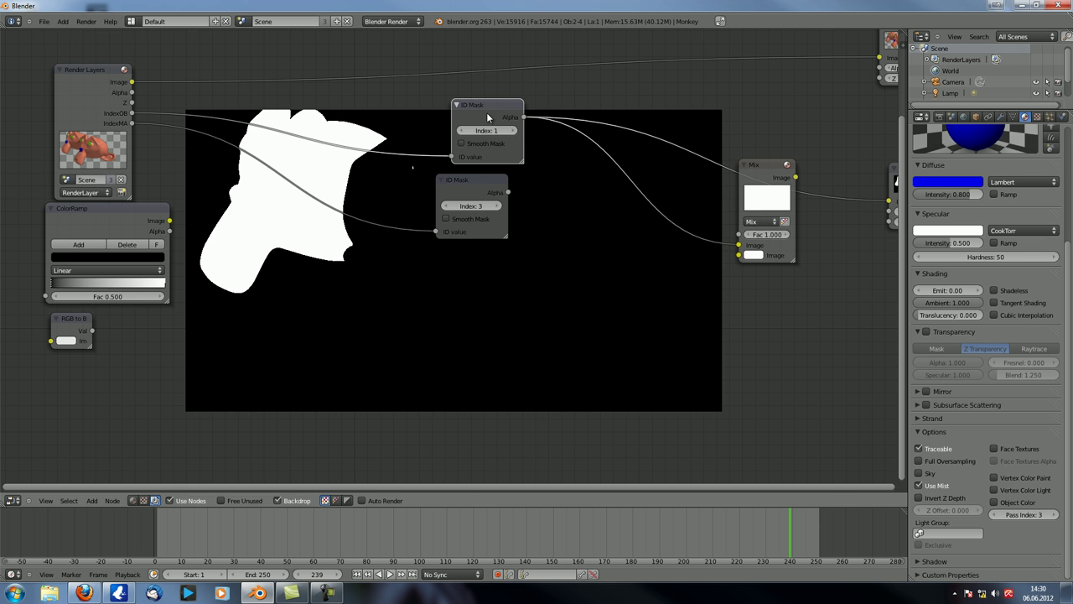
Rearrange the two ID Mask nodes one below the other and connect the Render Layers image to the Mix node's second image input.
middle_click_drag(559, 331, 460, 351)
left_click(23, 93, "ctrl+shift")
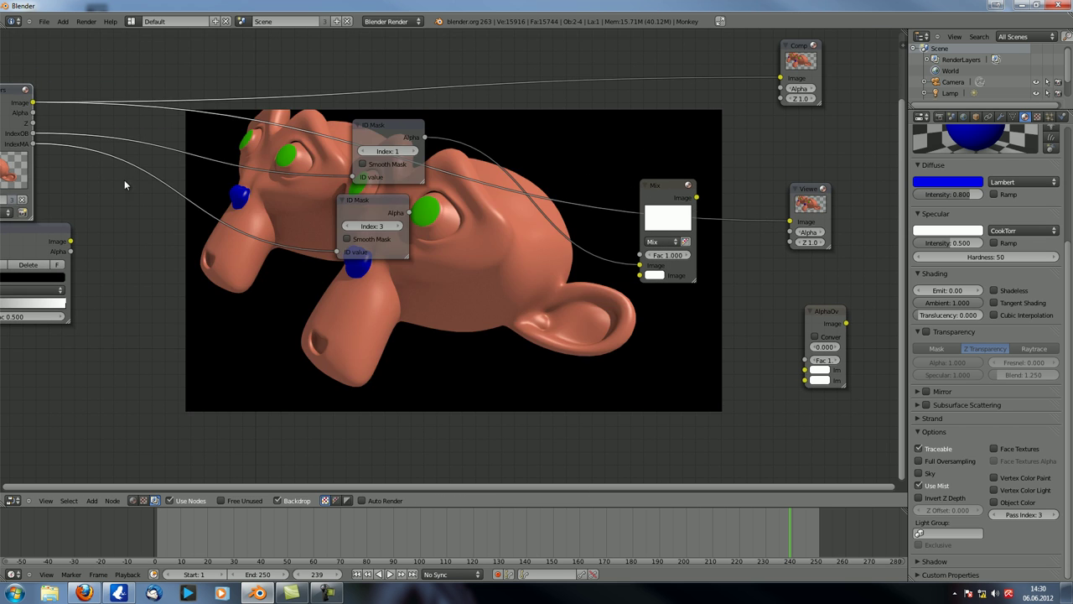
middle_click_drag(469, 298, 560, 302)
scroll(561, 302, "down", 1)
left_click_drag(471, 208, 469, 251)
left_click_drag(496, 147, 456, 209)
left_click_drag(465, 266, 440, 304)
left_click_drag(444, 202, 427, 243)
left_click_drag(159, 122, 720, 281)
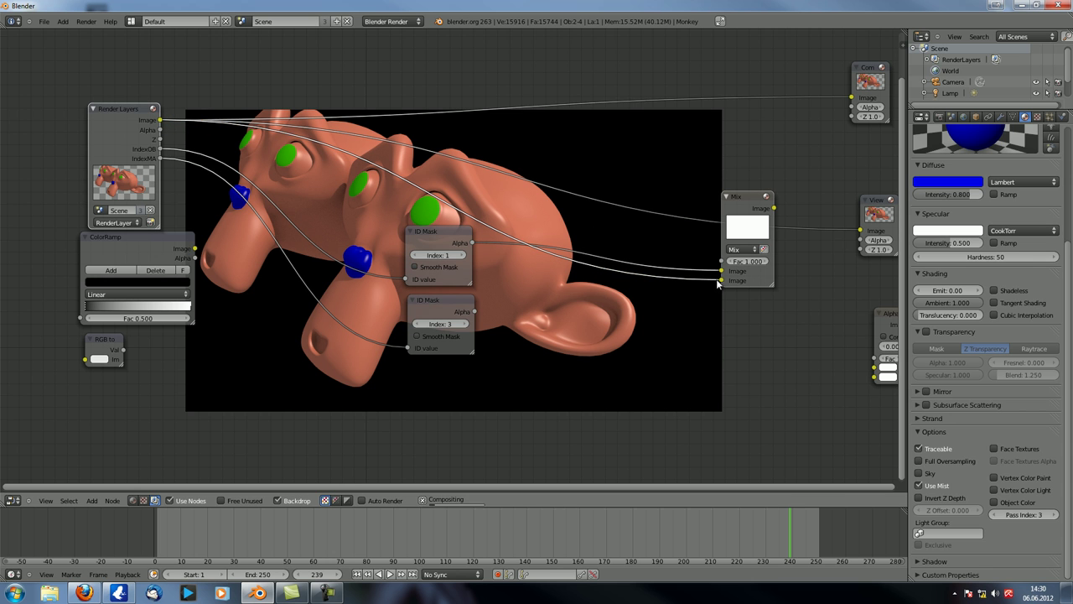
Preview both ID Masks, connect the index 3 mask to the Mix factor, and show the Mix in the Viewer.
left_click(443, 237, "ctrl+shift")
left_click(446, 302, "ctrl+shift")
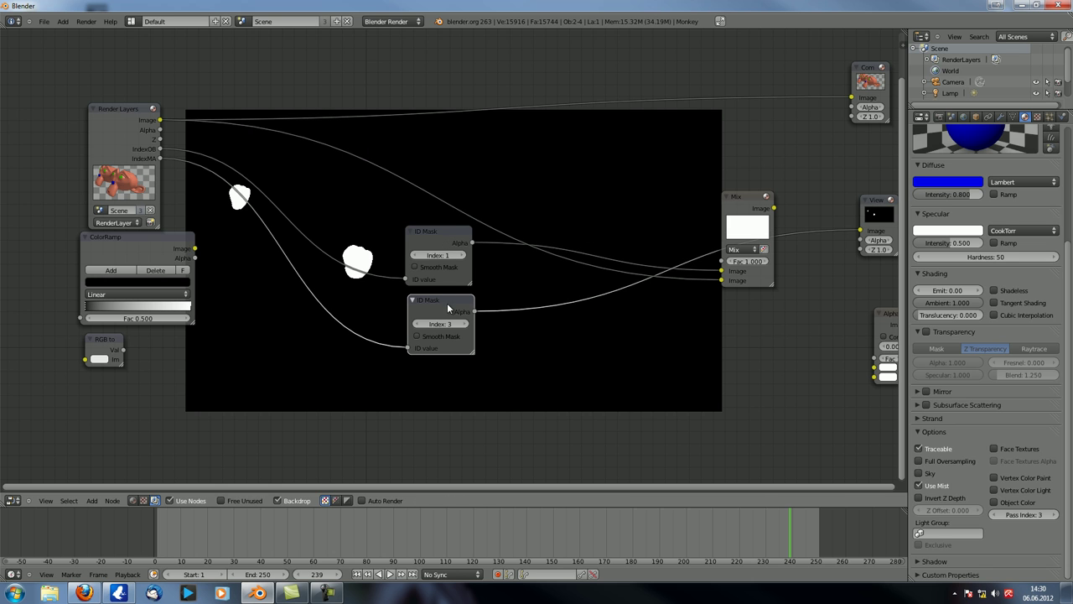
left_click_drag(473, 311, 721, 261)
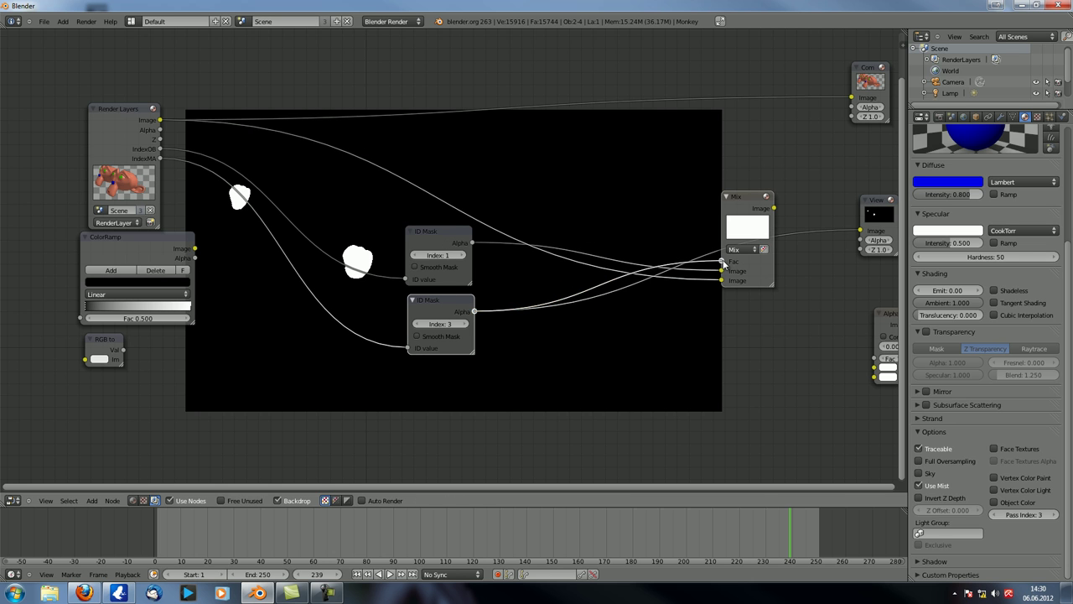
left_click(753, 198, "ctrl+shift")
Shift the two ID Masks down and replace the index 1 mask in the Mix's first image input with the Render Layers image.
left_click_drag(447, 314, 441, 341)
left_click_drag(437, 245, 417, 266)
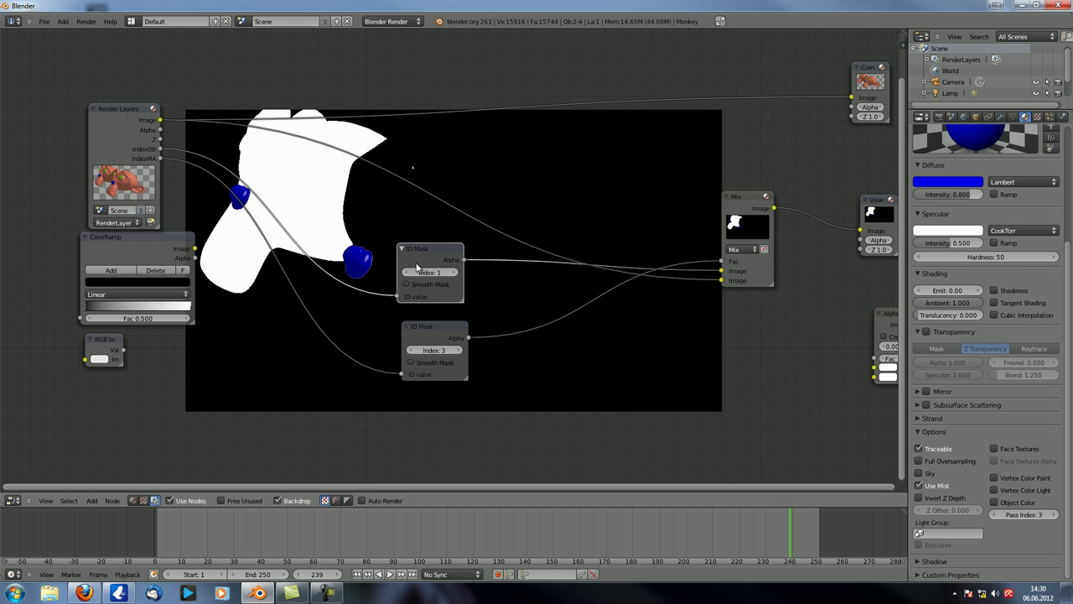
left_click_drag(161, 122, 718, 280)
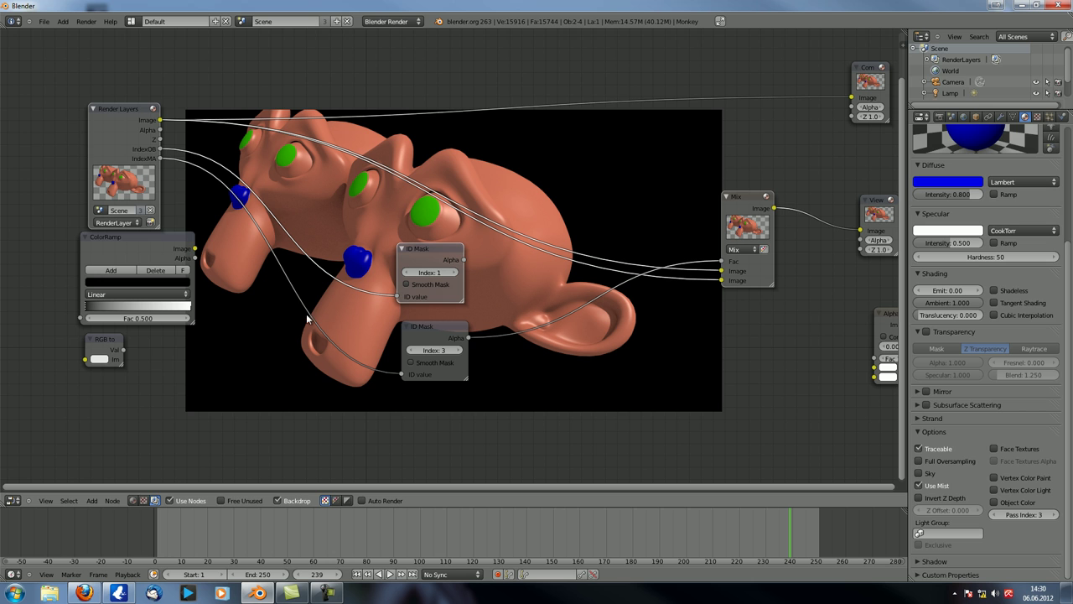
Move the Mix node closer to the Viewer to free space before it.
left_click_drag(749, 209, 767, 199)
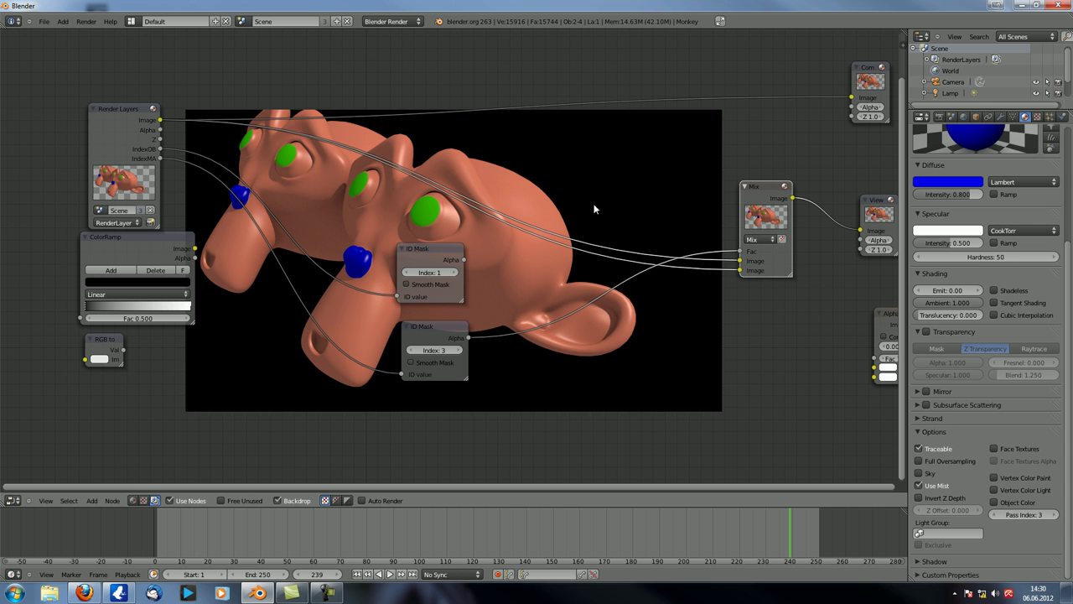
key("g")
left_click(831, 199)
Insert a Hue Saturation Value node between Render Layers and the Mix's second image input, with its hue set to 0.876.
key("shift+a")
mouse_move(635, 446)
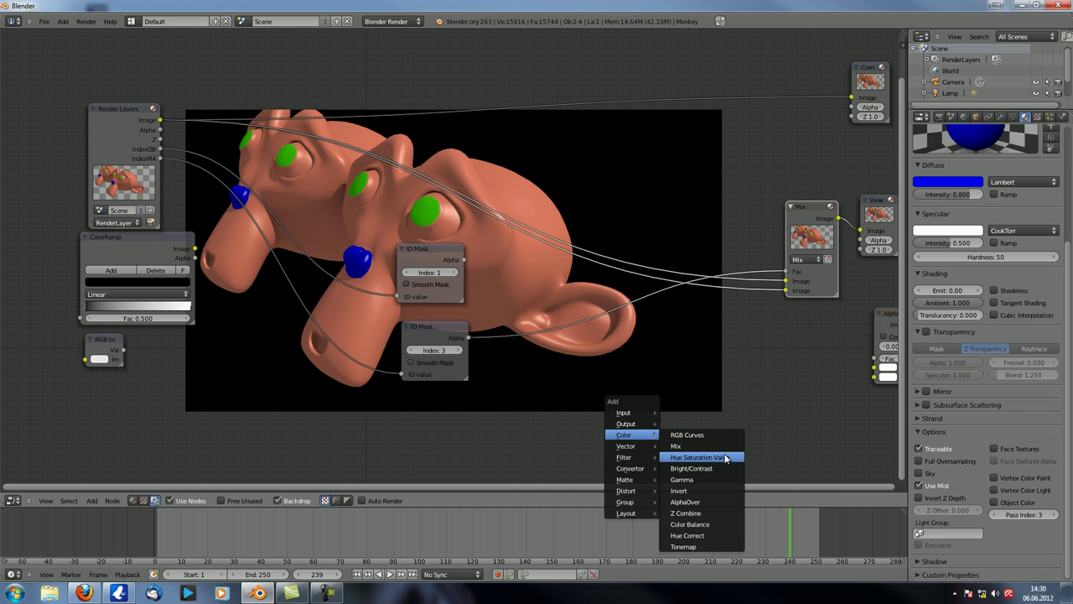
left_click(725, 456)
left_click(733, 303)
left_click_drag(733, 302, 722, 358)
Examine the edges of the recoloured nose close up in the backdrop.
key("v")
key("v")
key("v")
key("v")
key("v")
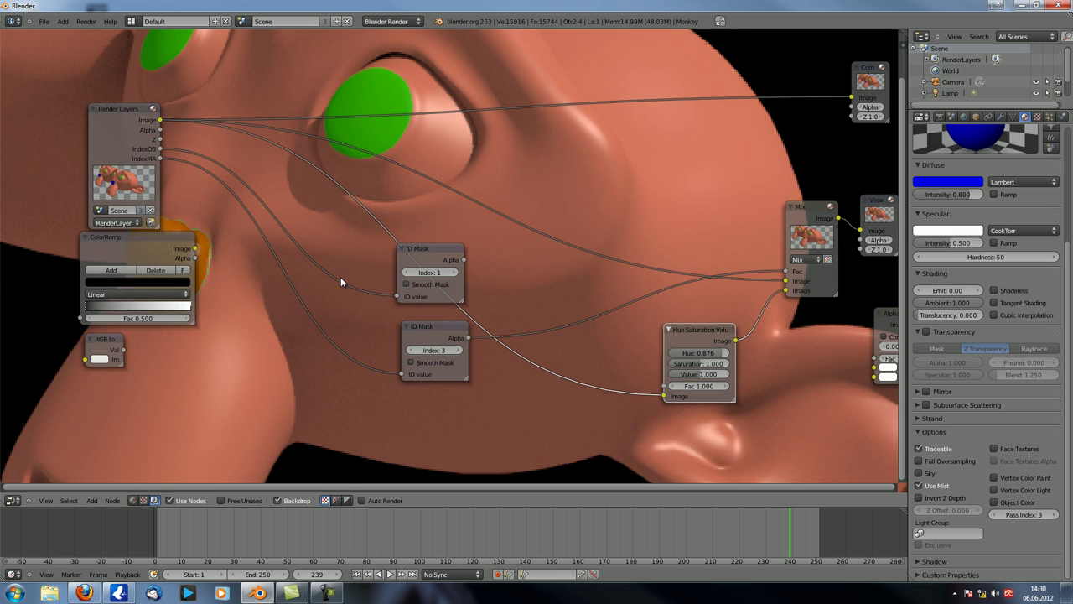
middle_click_drag(340, 277, 485, 347, "alt")
middle_click_drag(761, 313, 686, 292, "alt")
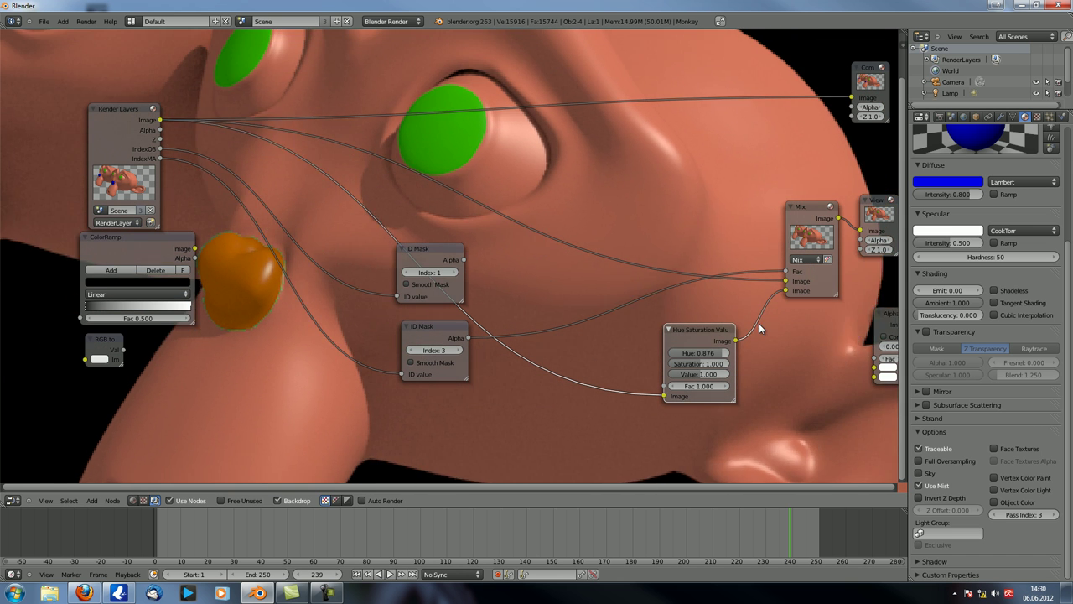
middle_click_drag(298, 289, 346, 320, "alt")
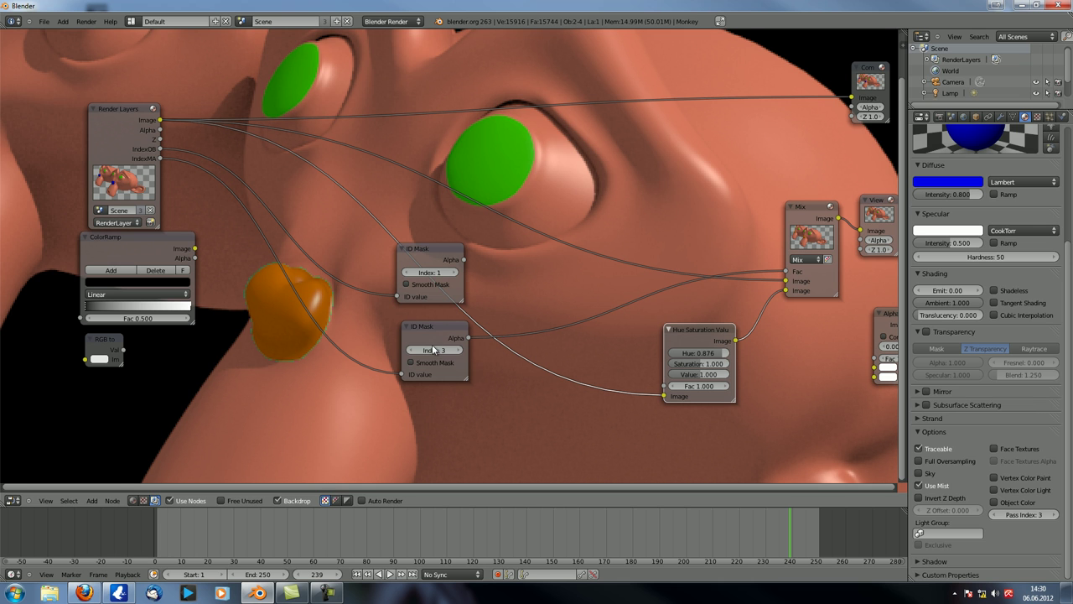
Enable Smooth Mask on the index 3 ID Mask, comparing the masks and the Mix in the Viewer.
left_click(413, 366)
left_click(430, 255, "ctrl+shift")
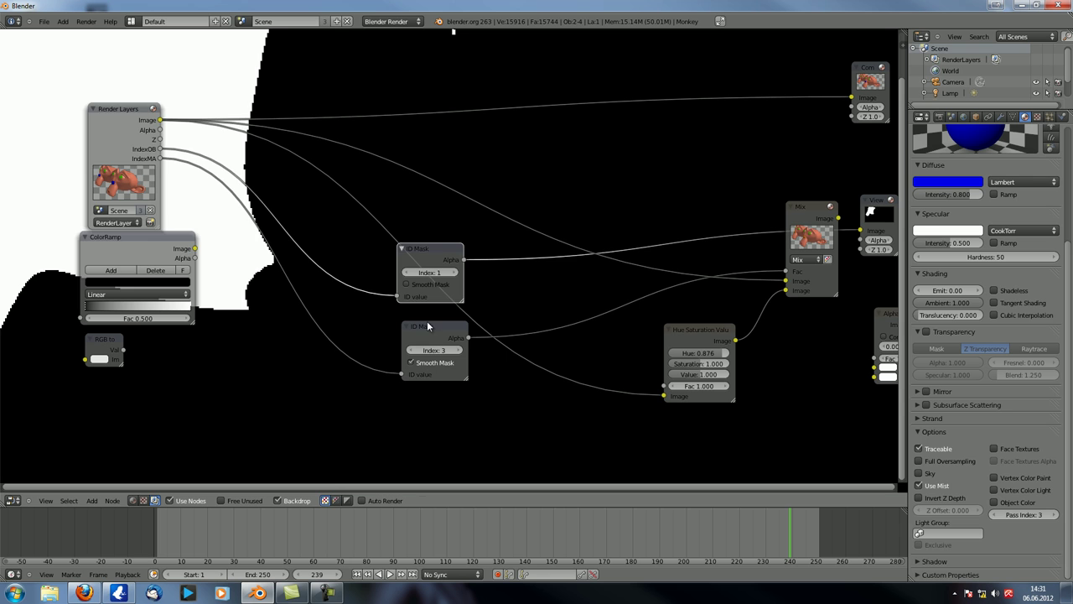
left_click(427, 326, "ctrl+shift")
left_click(416, 362)
left_click(417, 362)
left_click(809, 216, "ctrl+shift")
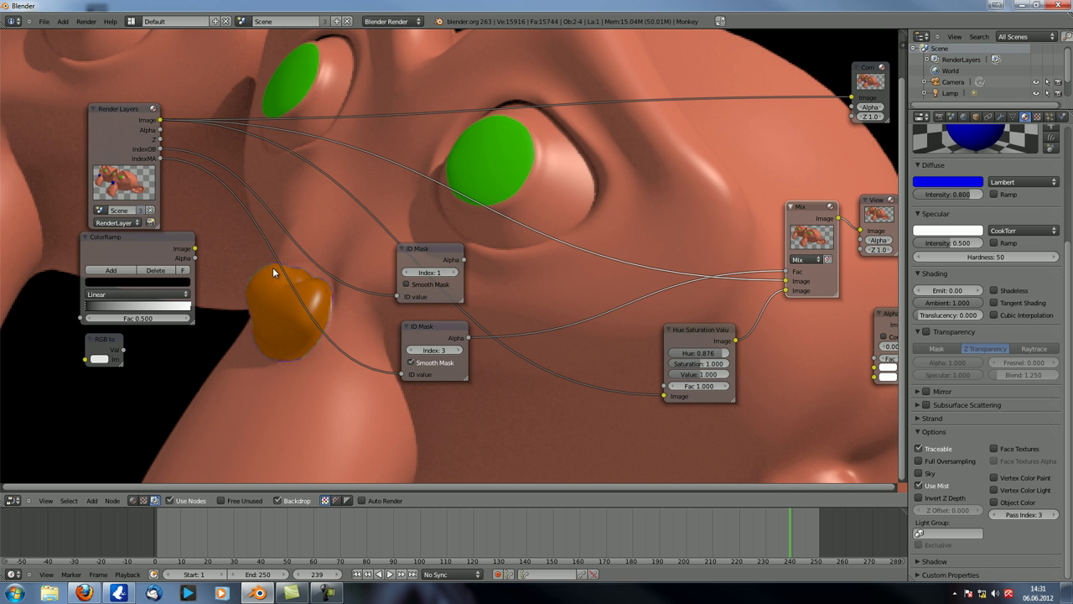
Move the two ID Masks apart and insert a Dilate/Erode node between the index 3 mask and the Mix factor.
left_click_drag(424, 256, 367, 10)
left_click_drag(415, 328, 348, 322)
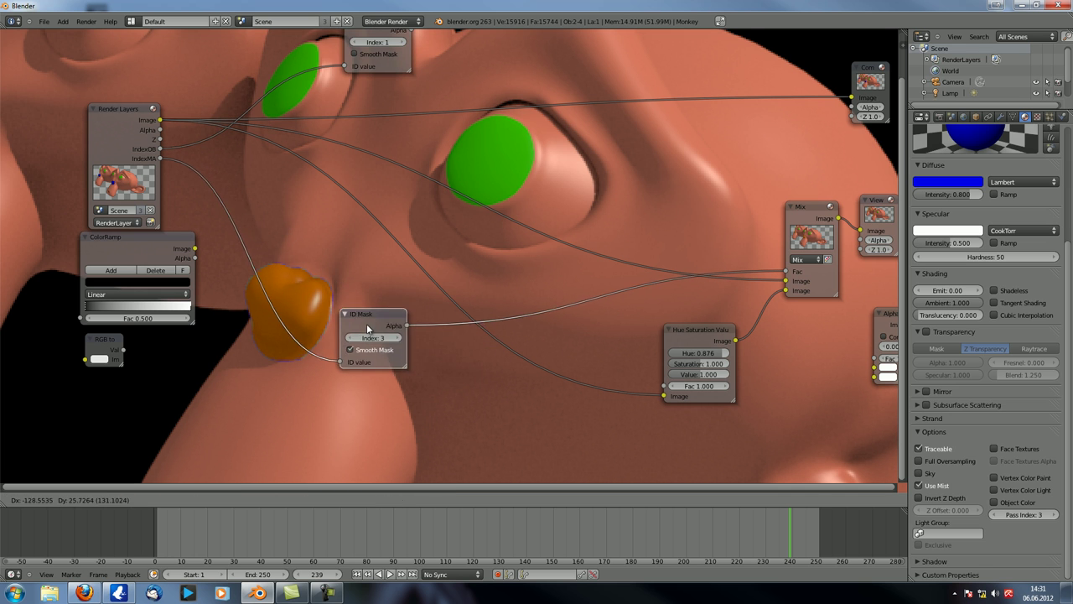
key("shift+a")
mouse_move(349, 356)
left_click(396, 407)
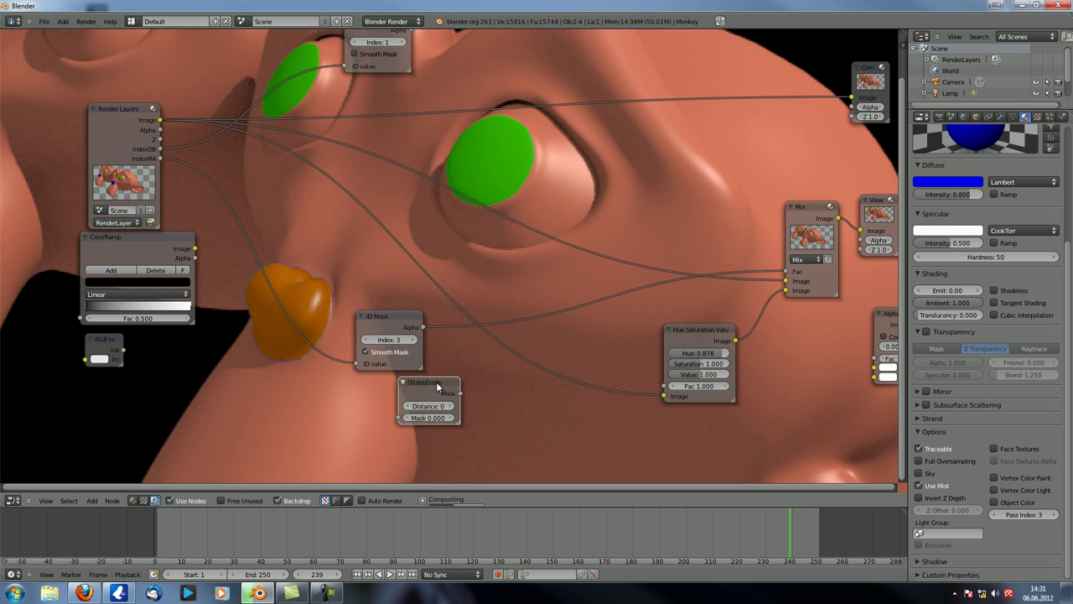
left_click(573, 281)
left_click(587, 306)
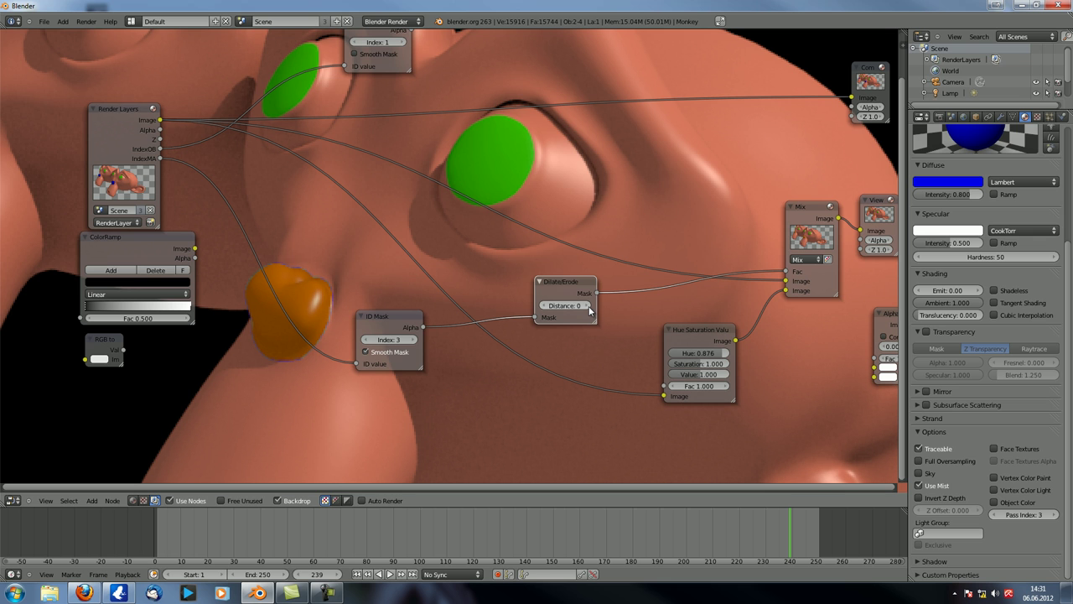
left_click_drag(589, 310, 569, 300)
Erode the nose mask by setting the Dilate/Erode distance to -6.
left_click(526, 295)
left_click(525, 295)
left_click(525, 295)
left_click(526, 295)
left_click(525, 295)
left_click(526, 295)
left_click(525, 295)
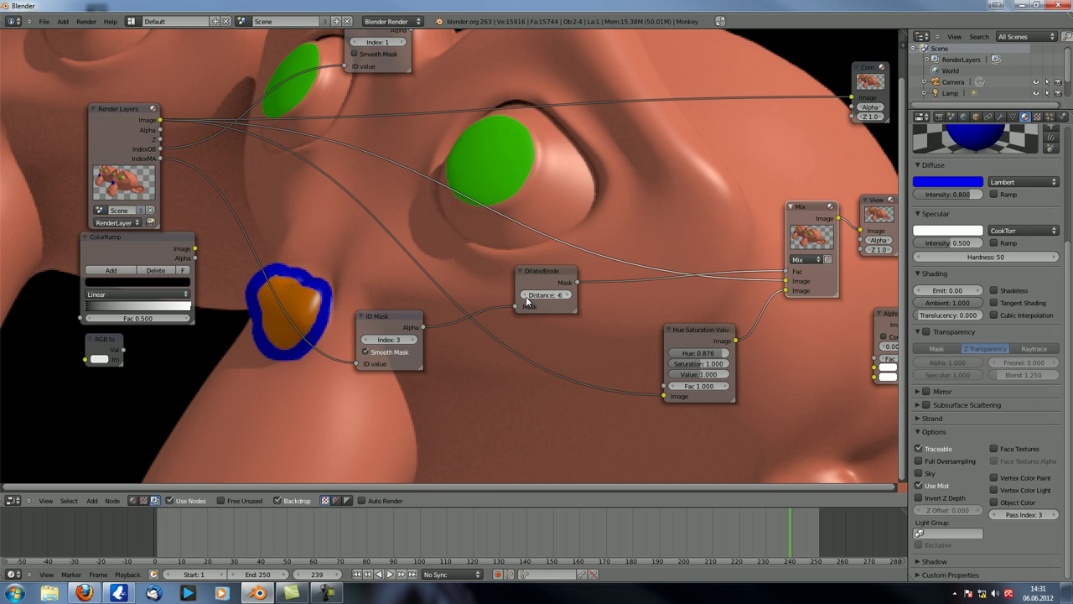
Dilate the nose mask by setting the Dilate/Erode distance to 6.
left_click(570, 296)
left_click(570, 296)
left_click(570, 296)
left_click(570, 296)
left_click(570, 296)
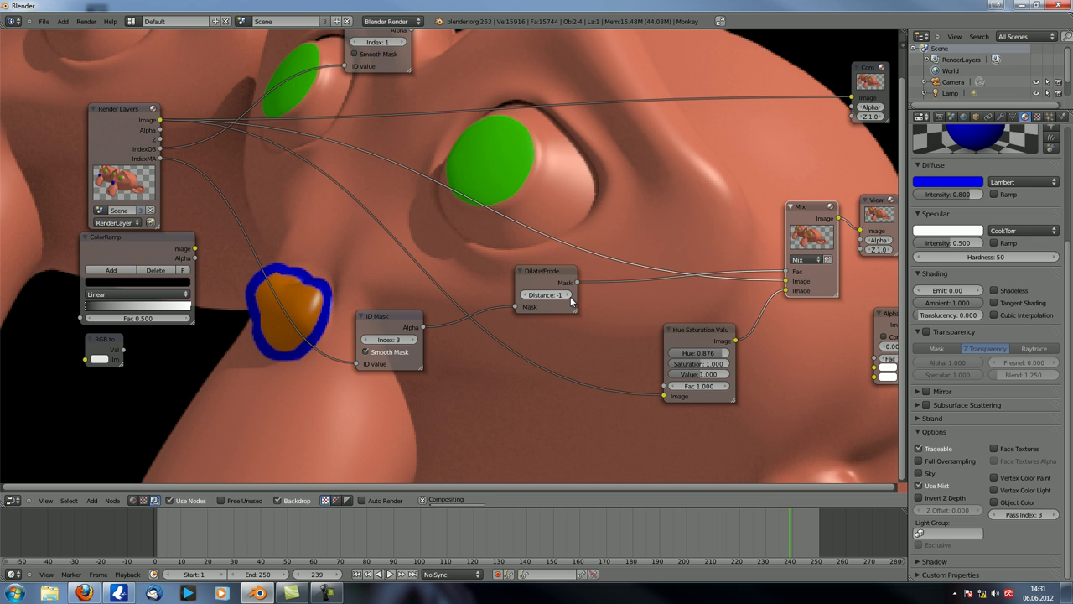
left_click(570, 296)
left_click(570, 296)
left_click(567, 295)
left_click(567, 295)
left_click(568, 295)
left_click(567, 295)
left_click(568, 295)
left_click(568, 296)
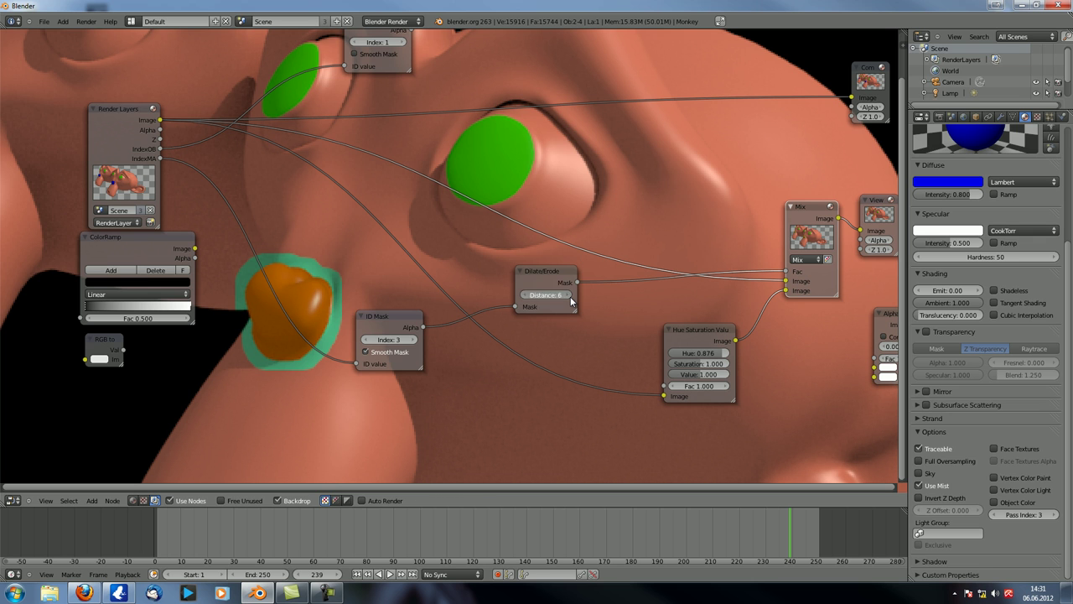
Set the Dilate/Erode distance back to 0.
left_click(526, 297)
left_click(526, 298)
left_click(525, 297)
left_click(525, 297)
left_click(525, 298)
left_click(525, 298)
left_click(526, 297)
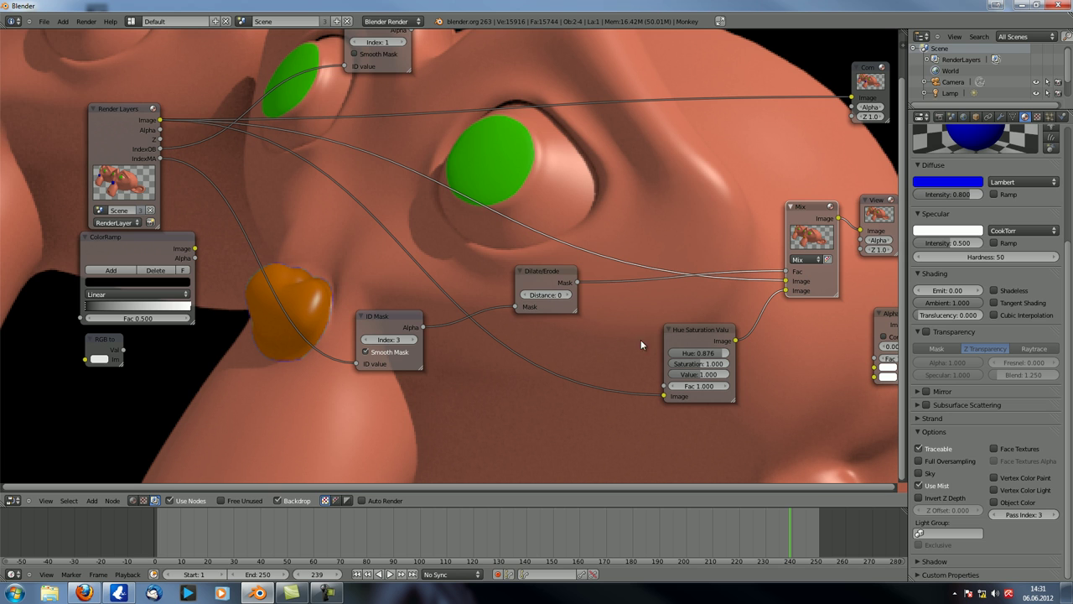
Compare the Hue Saturation Value output with the Mix, and try Dilate/Erode distances of 1 and -1 before returning to 0.
left_click(691, 330)
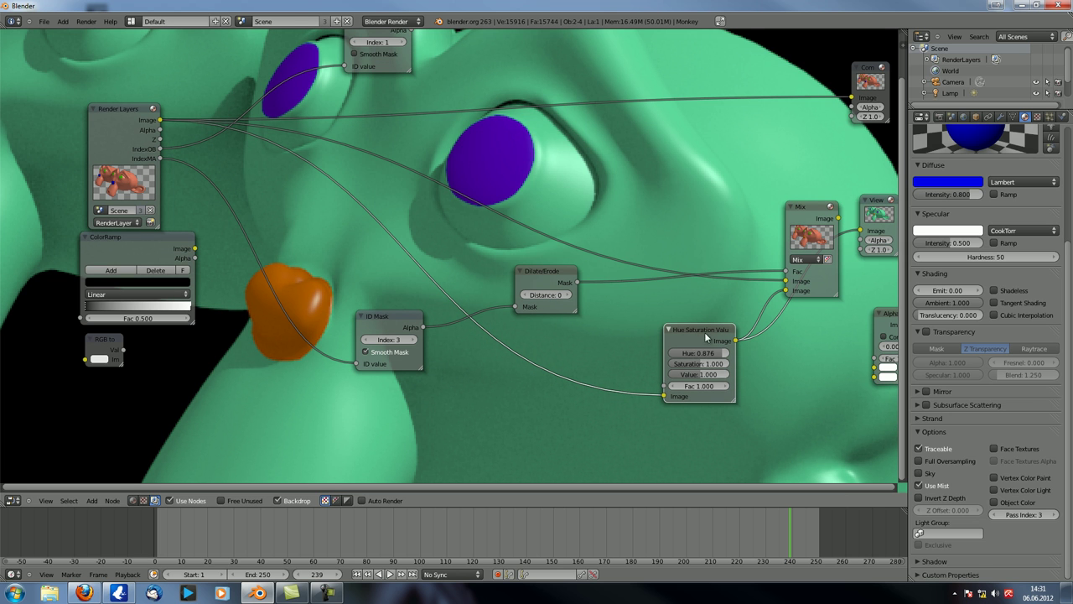
left_click(806, 213)
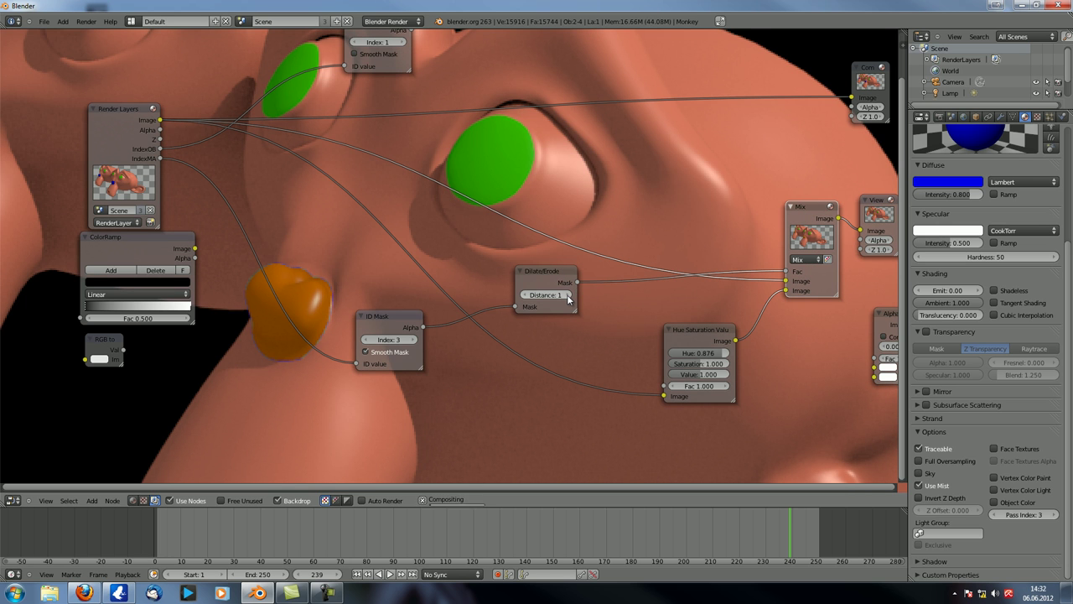
left_click(526, 296)
left_click(526, 295)
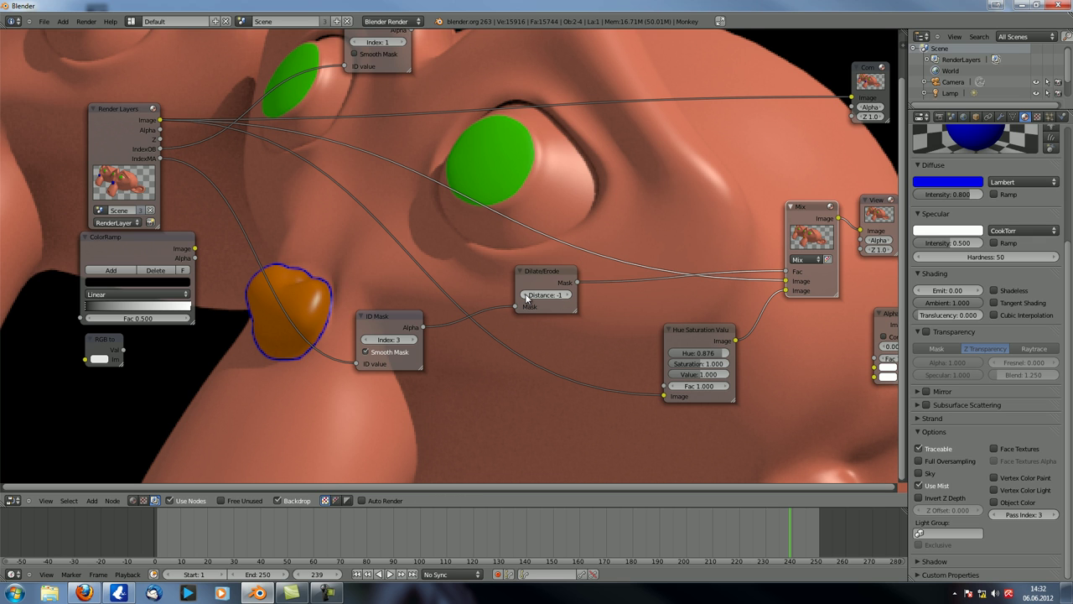
left_click(568, 296)
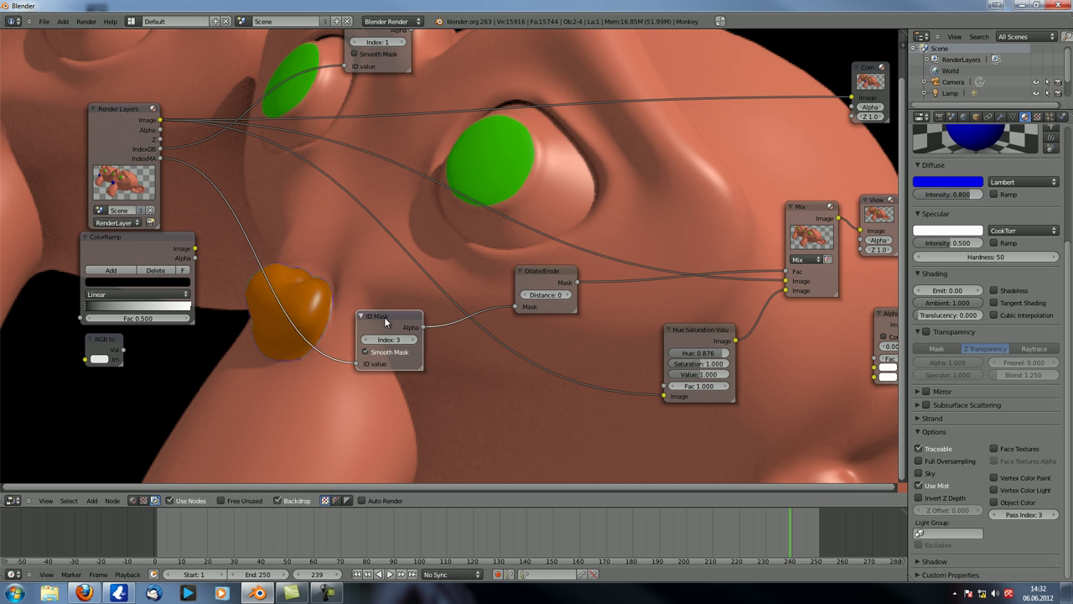
Replace the Dilate/Erode node with a Blur node fed by the index 3 ID Mask's alpha.
left_click_drag(377, 318, 325, 327)
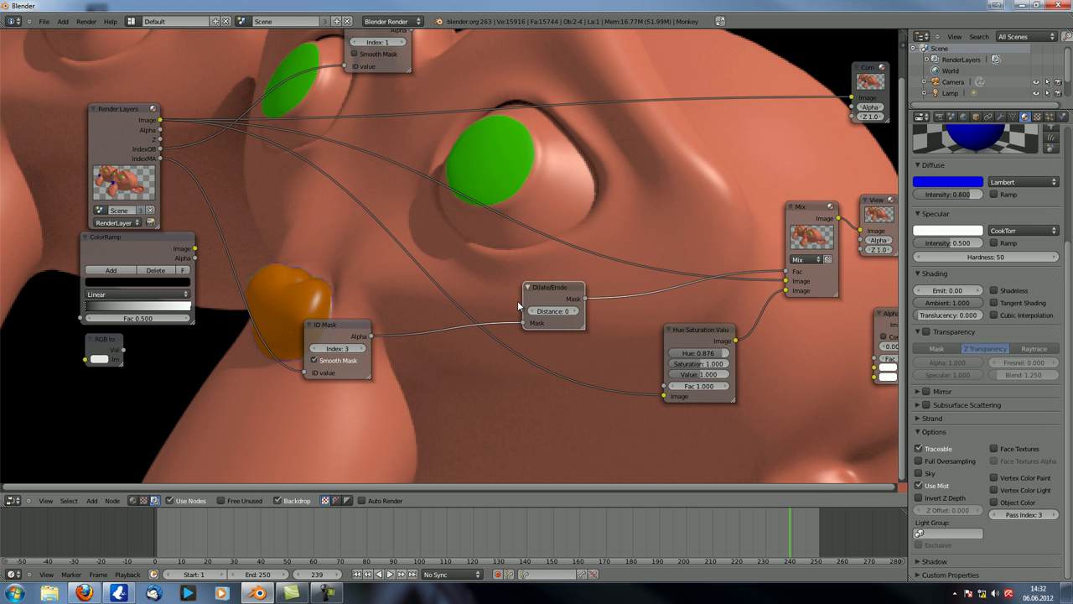
key("x")
key("shift+a")
mouse_move(503, 294)
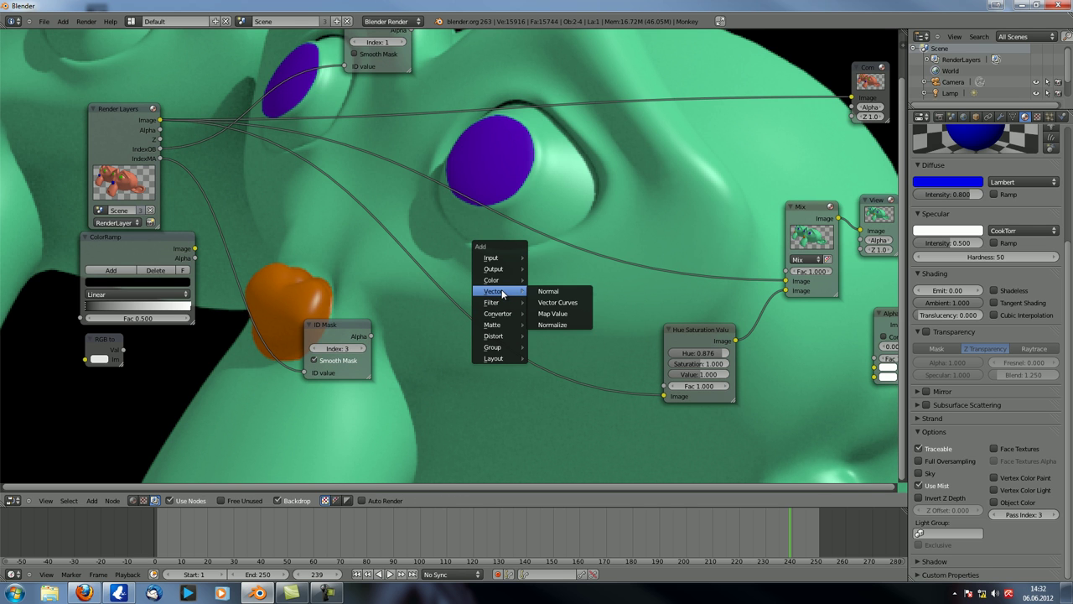
left_click(554, 314)
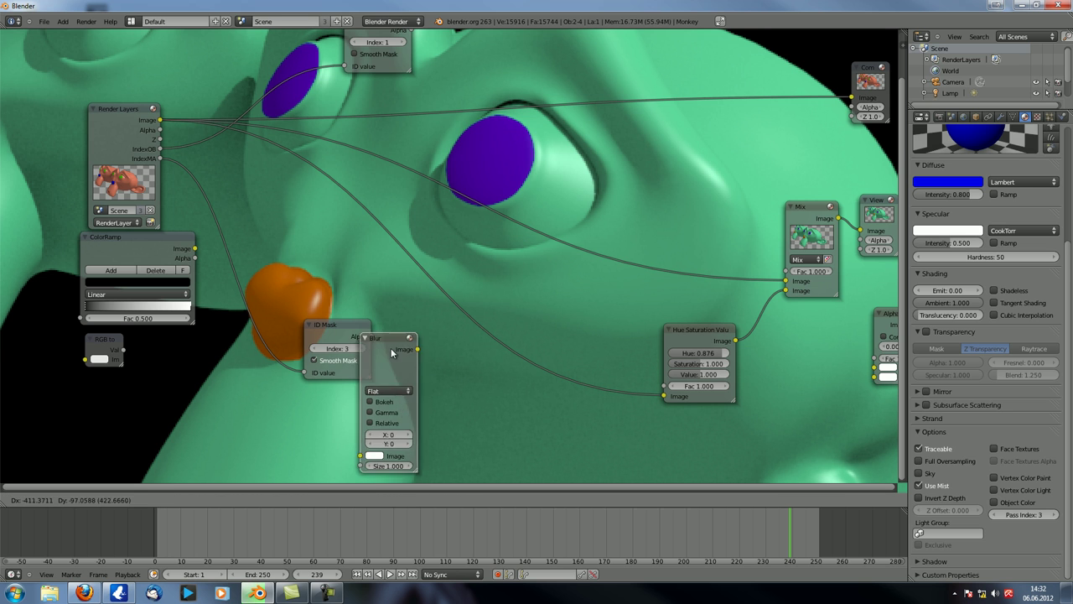
left_click(424, 341)
left_click_drag(371, 335, 389, 446)
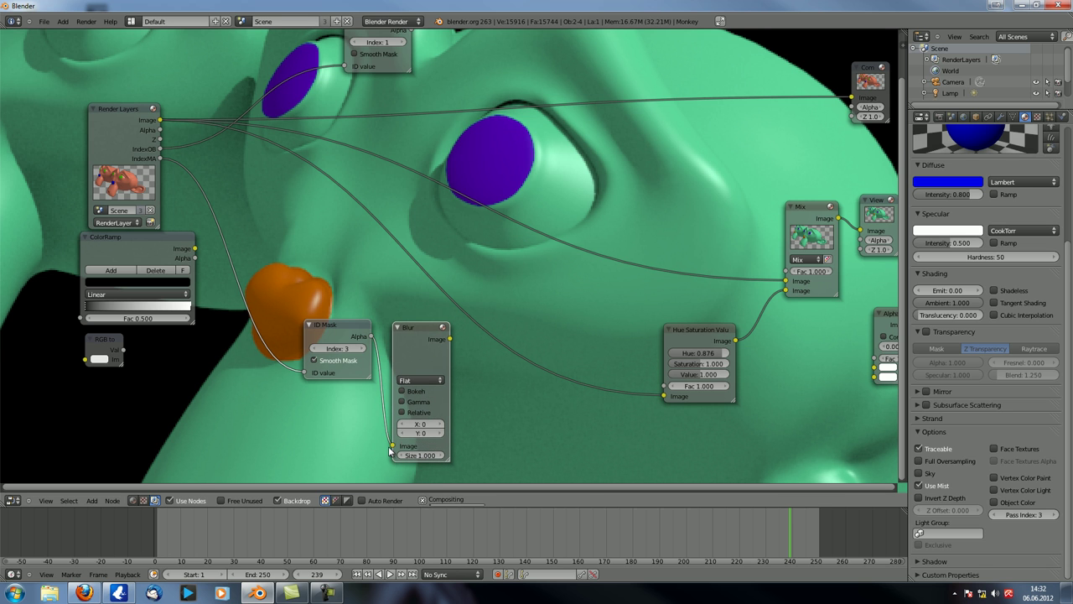
Preview the Blur, connect its image output to the Mix factor, and show the Mix in the Viewer.
left_click(416, 336, "ctrl+shift")
left_click_drag(451, 338, 788, 272)
left_click(811, 220, "ctrl+shift")
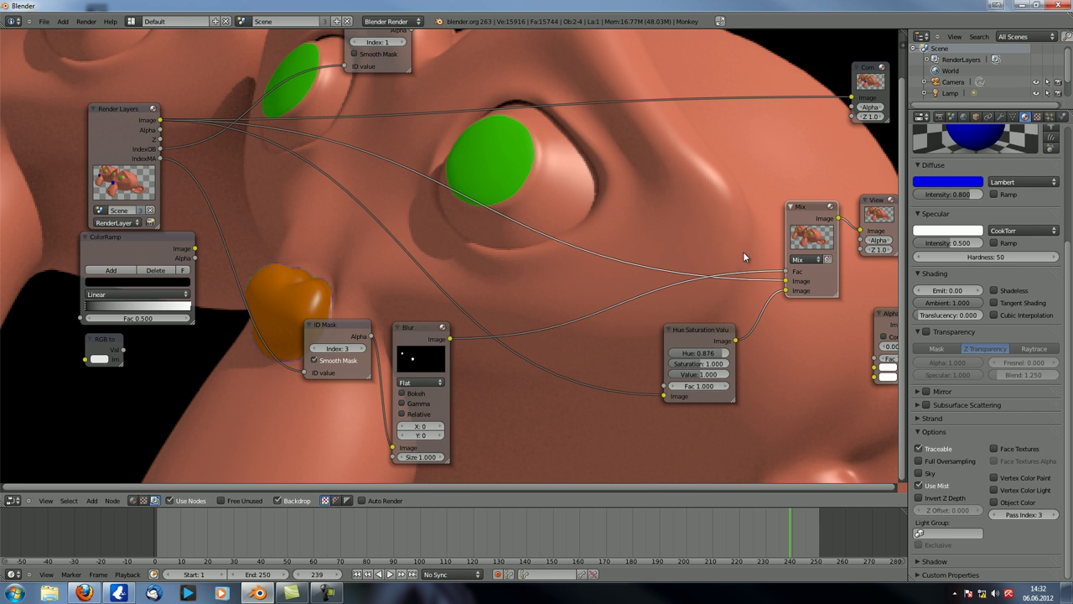
Set the Blur node's X and Y to 2.
left_click(441, 426)
left_click(440, 435)
left_click(442, 426)
left_click(442, 434)
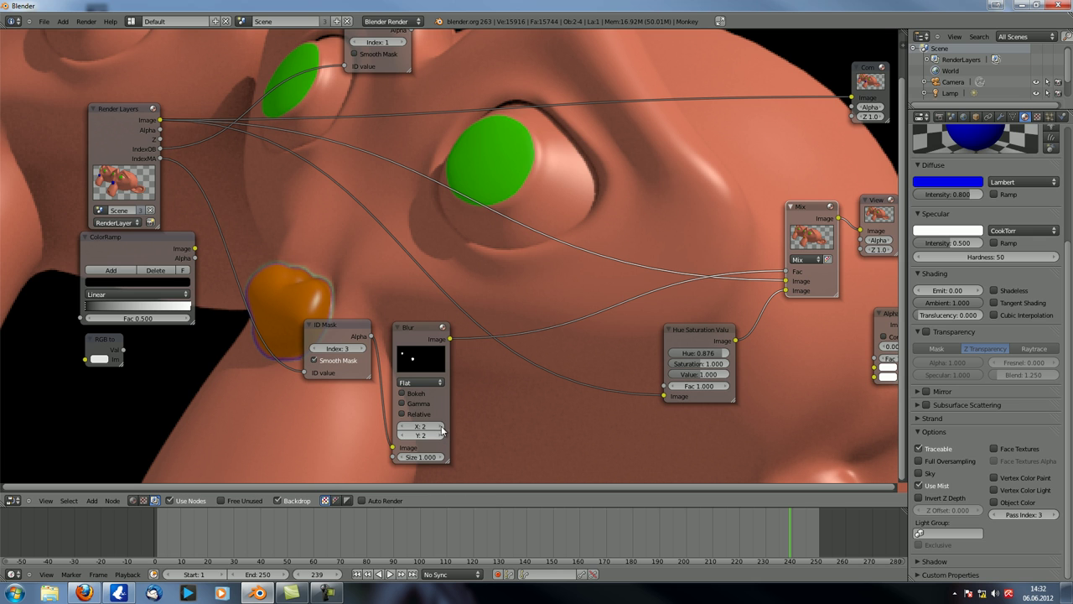
Insert the existing ColorRamp node between the Blur and the Mix factor and move both of its colour stops inward.
key("shift+a")
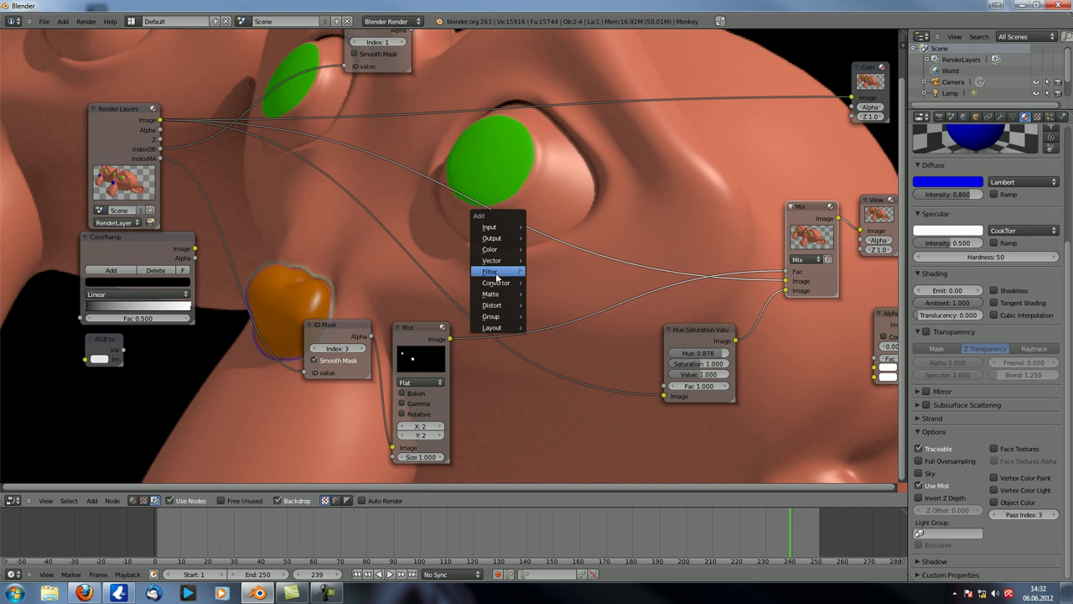
mouse_move(493, 287)
left_click(103, 247)
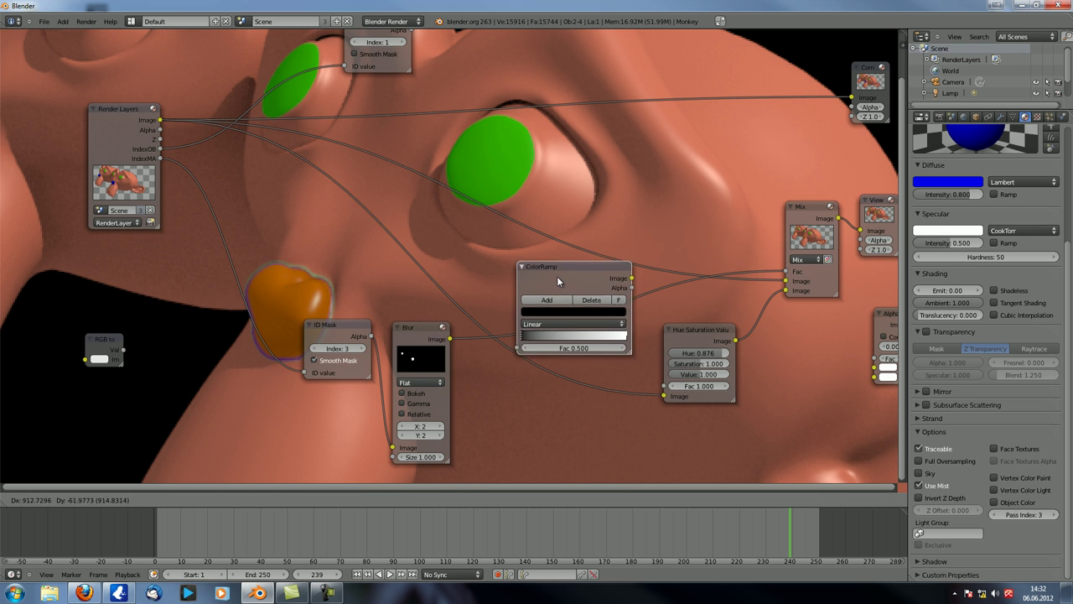
left_click(592, 289)
left_click(565, 287)
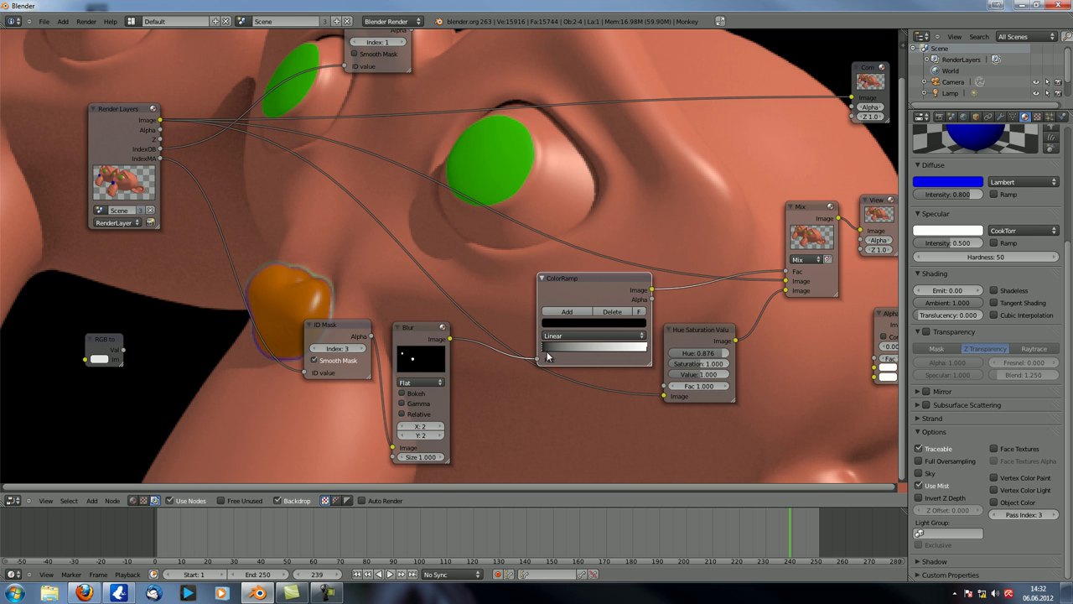
mouse_move(545, 347)
left_mouse_down()
mouse_move(609, 350)
mouse_move(564, 345)
left_mouse_up()
left_click_drag(644, 347, 617, 350)
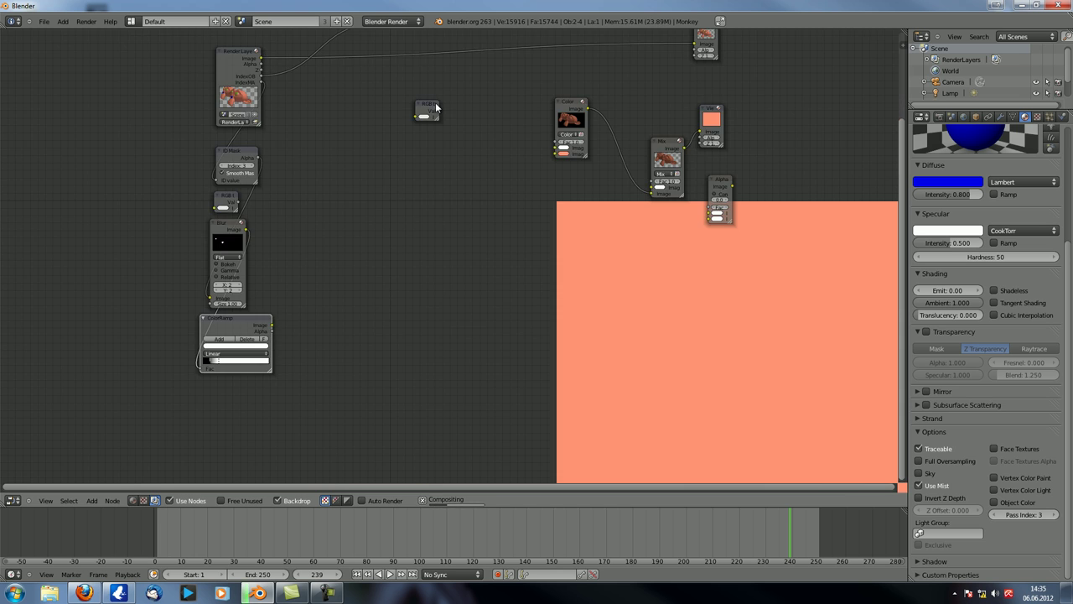
Delete the unused RGB to BW, Color, Mix and Alpha Over nodes and show the Render Layers image in the Viewer.
key("x")
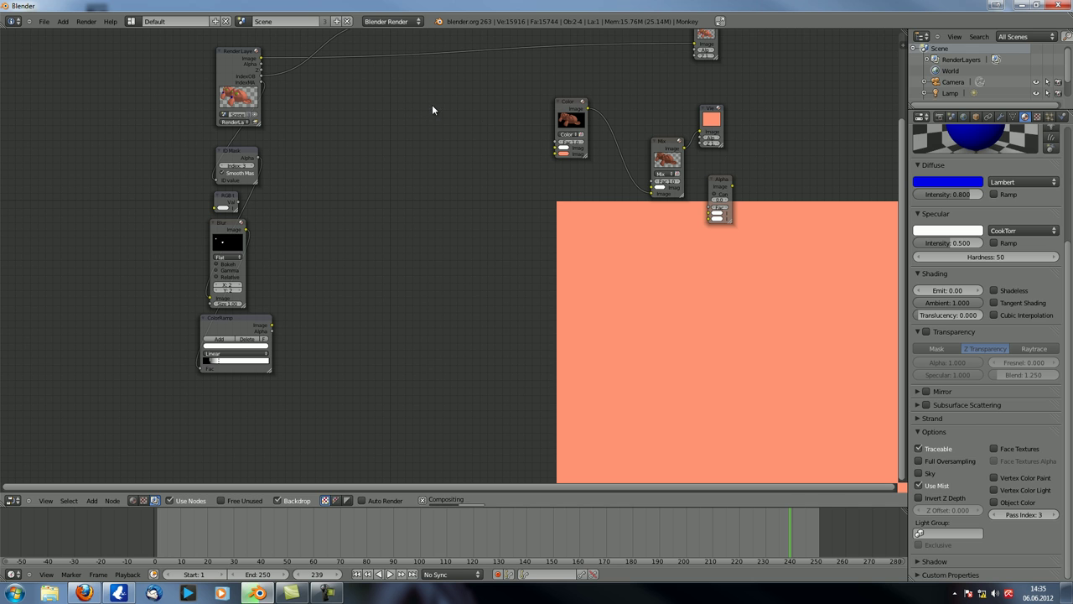
left_click(572, 105)
key("x")
left_click(667, 151)
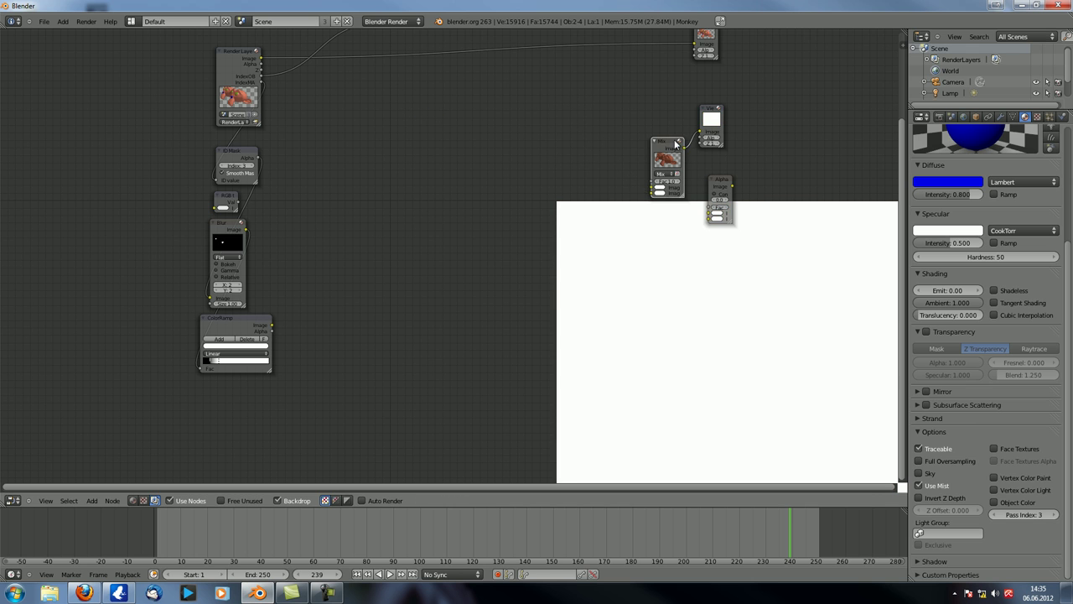
key("x")
left_click_drag(731, 187, 725, 168)
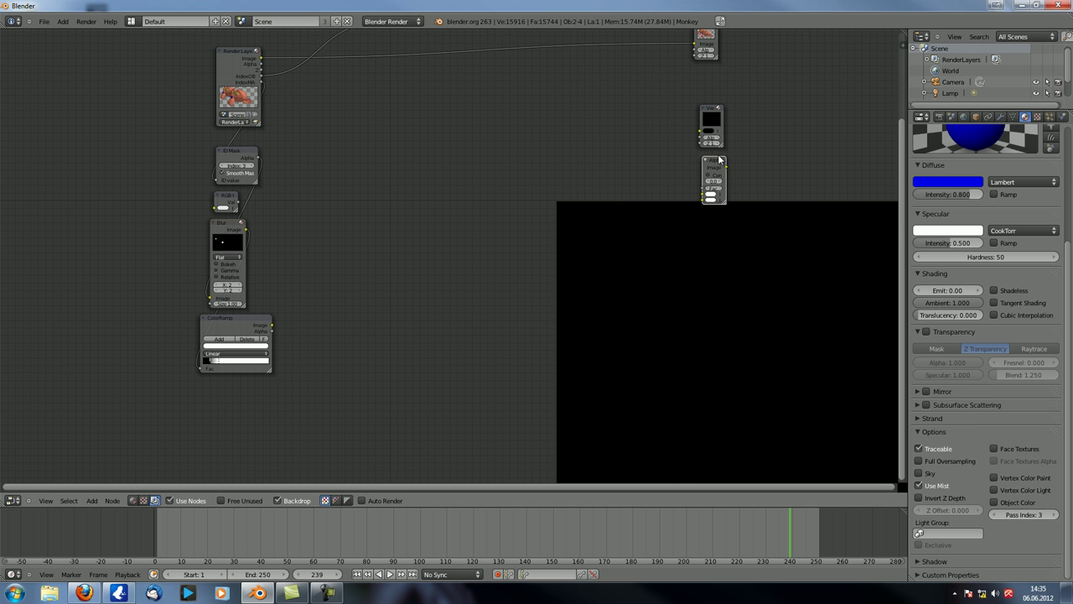
key("x")
left_click_drag(709, 113, 727, 114)
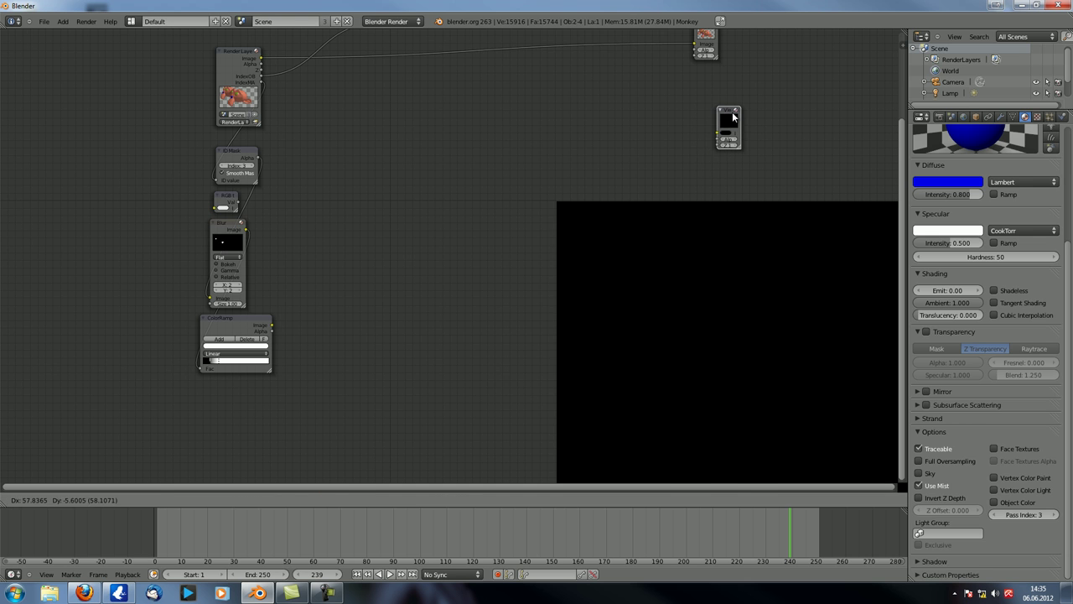
left_click(220, 63, "ctrl+shift")
Add a Math node to the free area between Render Layers and the Viewer.
key("shift+a")
mouse_move(401, 321)
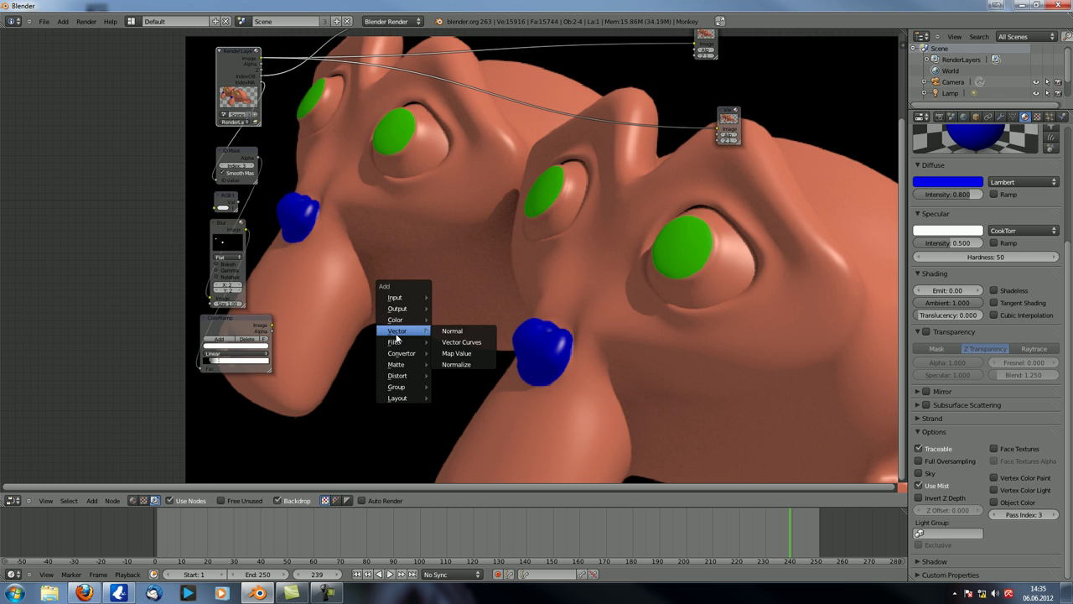
mouse_move(426, 349)
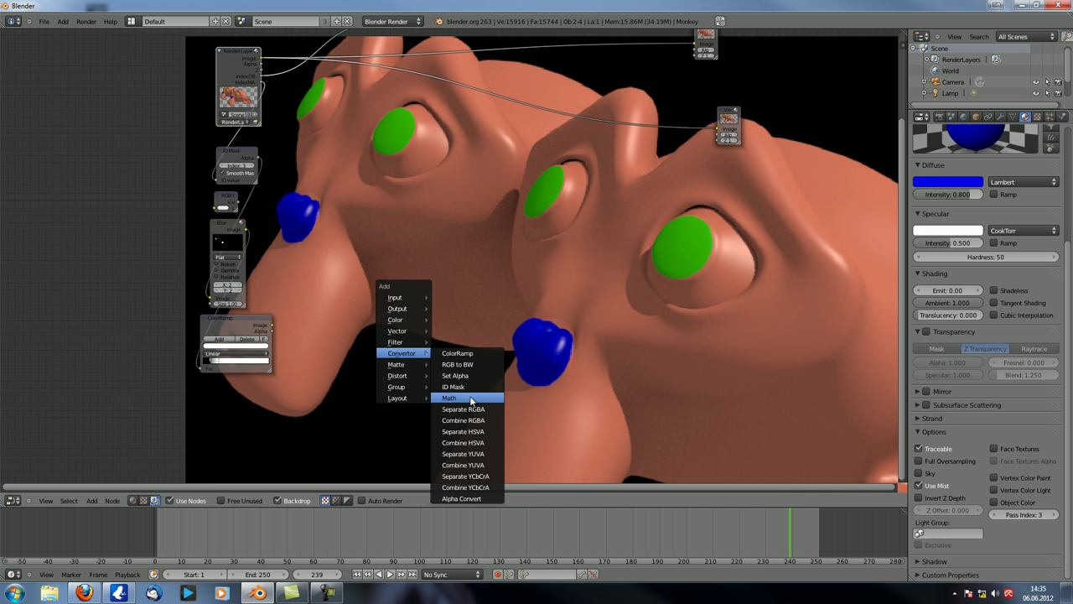
left_click(469, 397)
left_click(491, 183)
Keep the Math node's operation on Add and insert the node into the link between Render Layers and the Viewer.
scroll(468, 198, "up", 6)
middle_click_drag(470, 202, 399, 312)
scroll(402, 265, "down", 1)
middle_click_drag(402, 265, 454, 338)
left_click(487, 386)
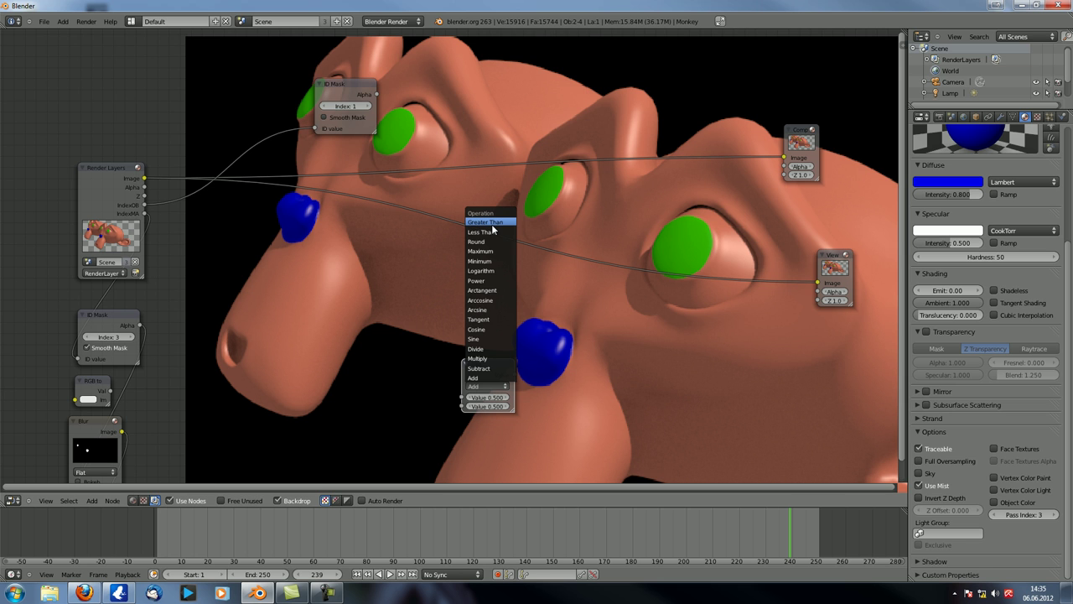
left_click(489, 378)
left_click_drag(487, 371, 504, 240)
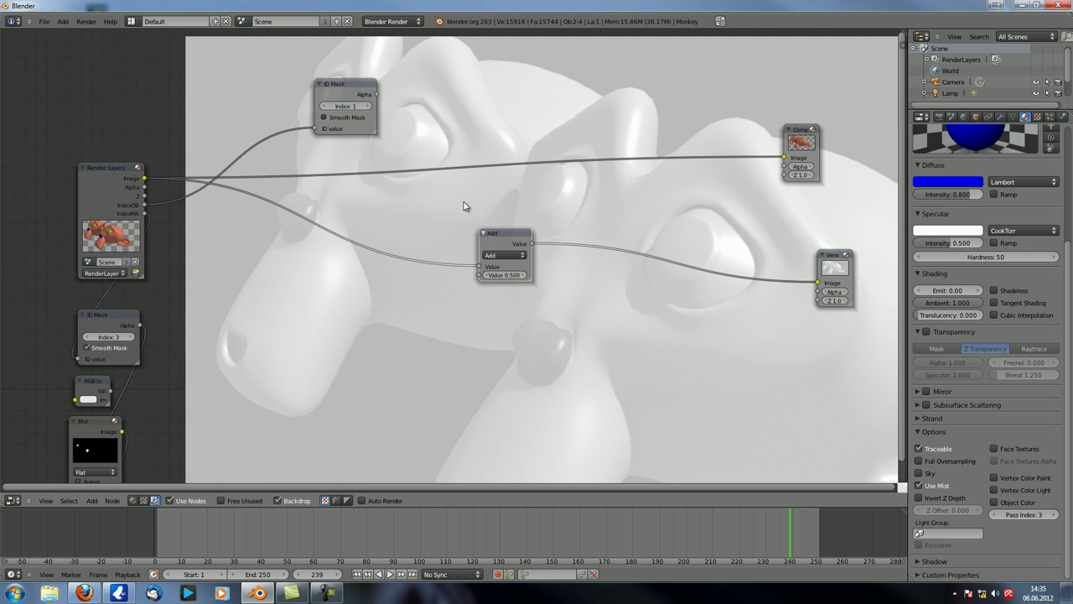
Lower the Add node's second value to 0 and compare its output with the Render Layers image in the Viewer.
left_click(486, 276)
left_click(486, 276)
left_click(486, 277)
left_click(486, 277)
left_click(486, 277)
left_click_drag(518, 238, 527, 227)
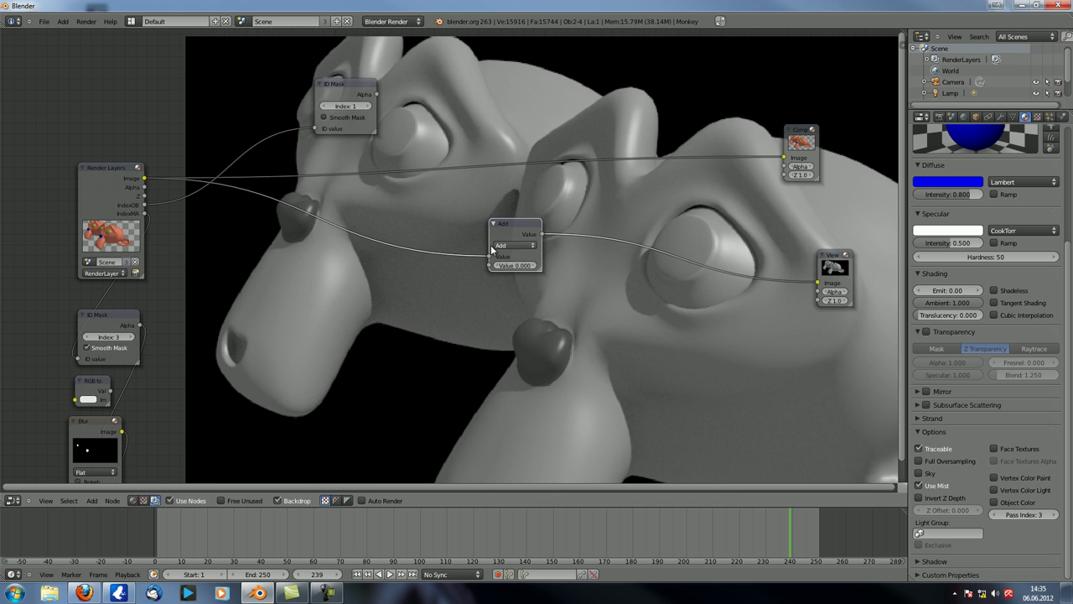
left_click(117, 180, "ctrl+shift")
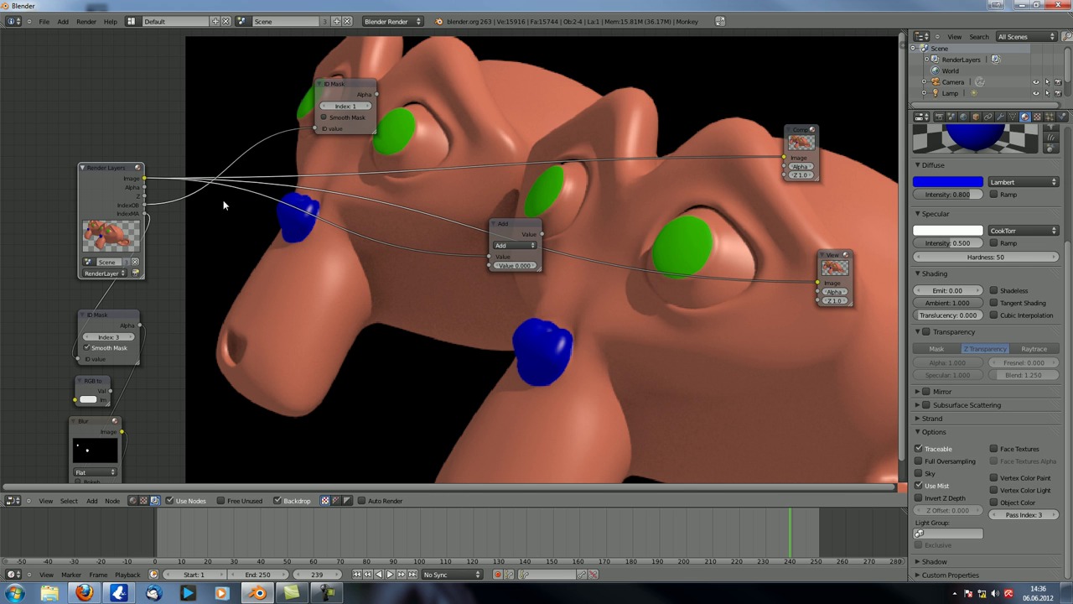
left_click(508, 227, "ctrl+shift")
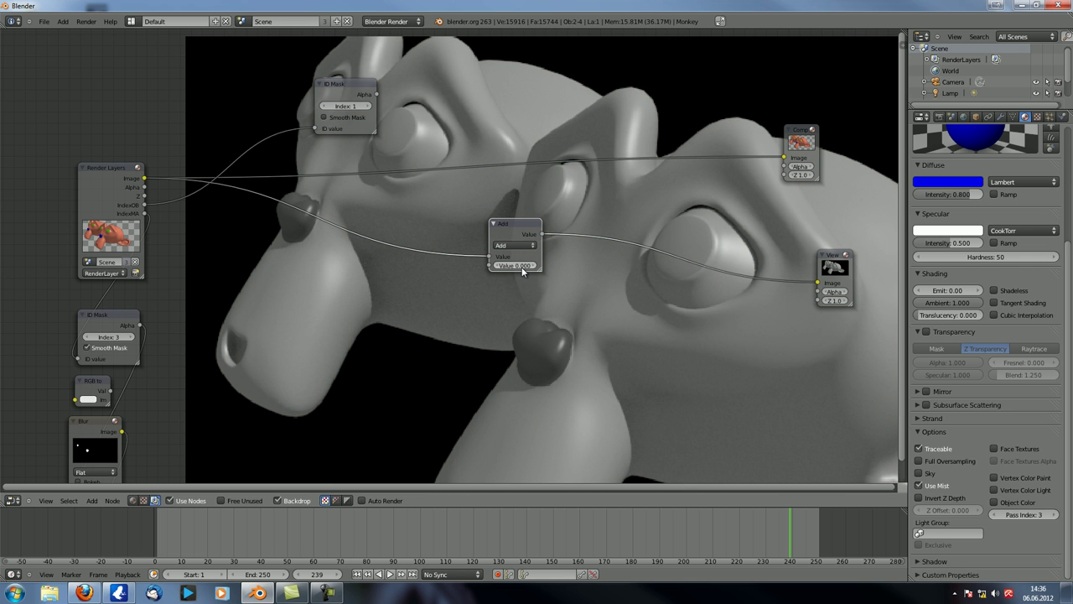
Raise the Add node's second value to 0.4, and connect the Render Layers Image output to that second input as well.
left_click(532, 266)
left_click(533, 266)
left_click(534, 266)
left_click(534, 265)
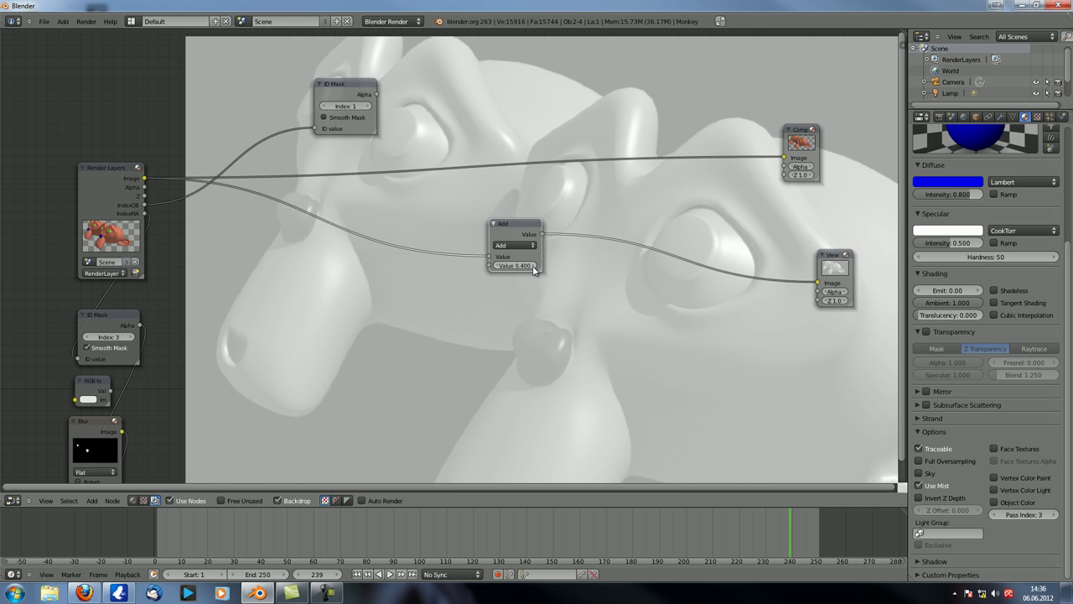
left_click(145, 179)
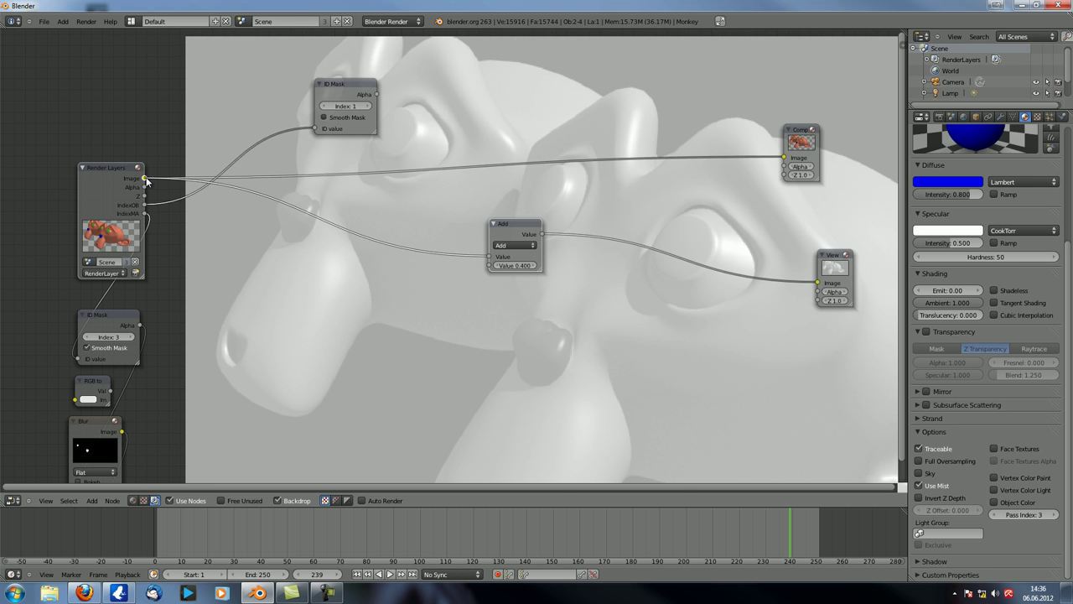
left_click_drag(145, 180, 490, 265)
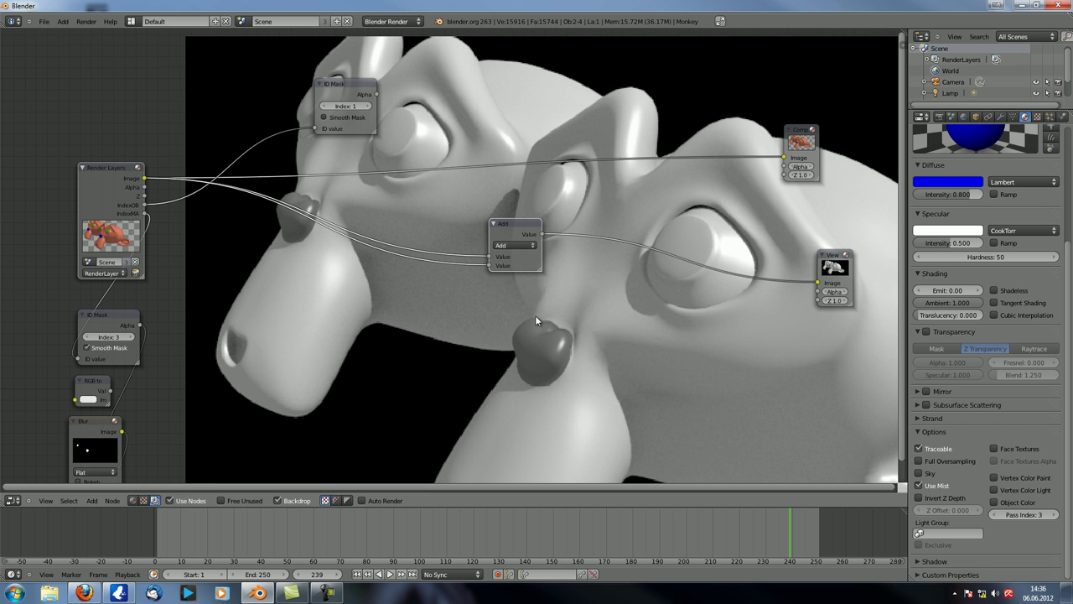
Temporarily mute the Add node to compare its output with the original render in the backdrop.
scroll(535, 315, "down", 2)
left_click(482, 216, "ctrl+shift")
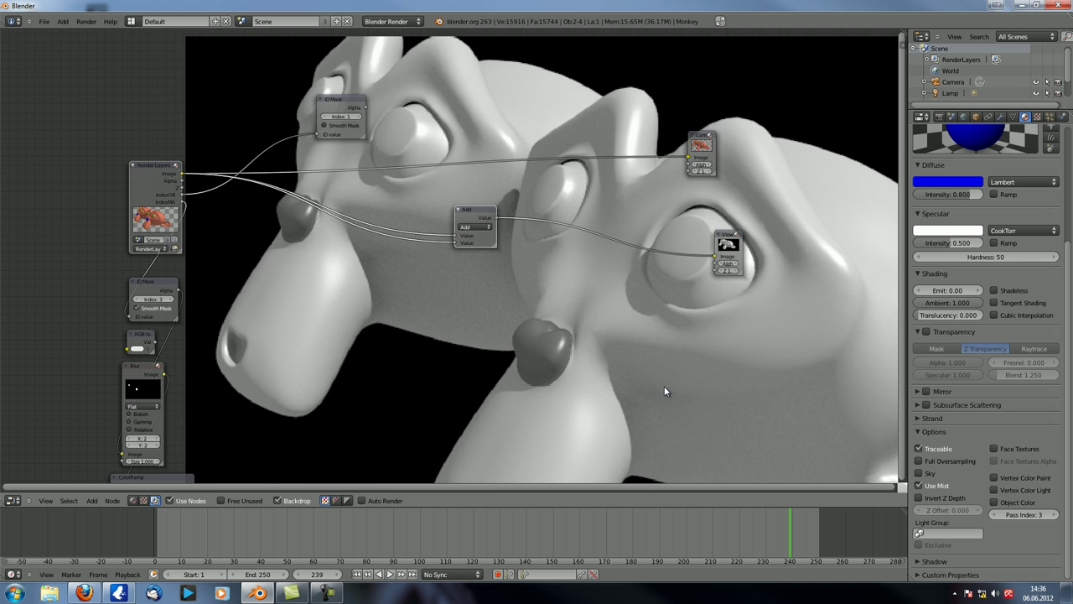
middle_click_drag(666, 388, 721, 359)
key("m")
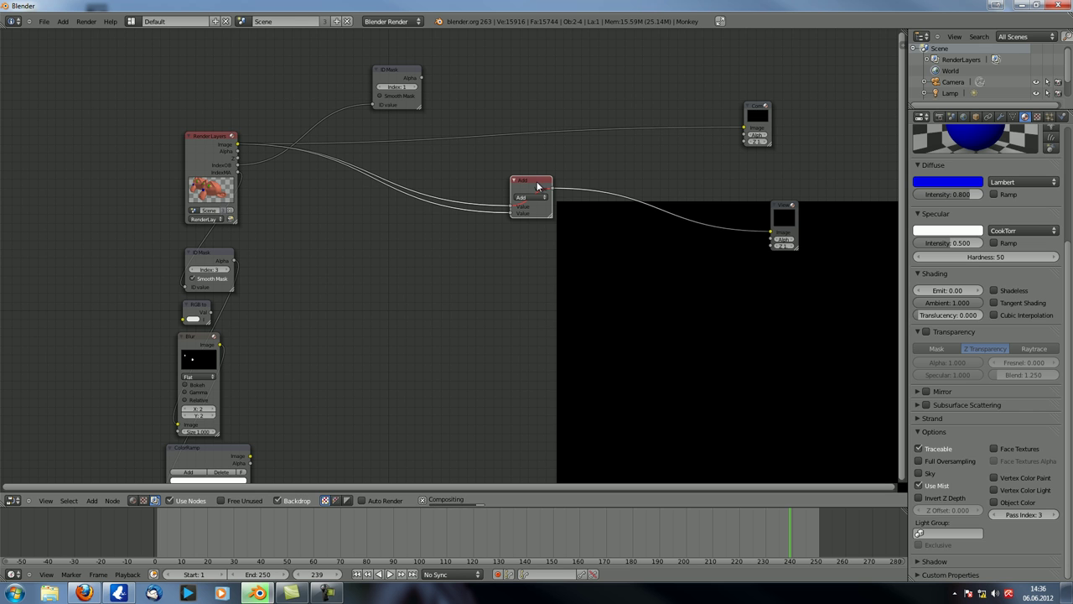
left_click(215, 145)
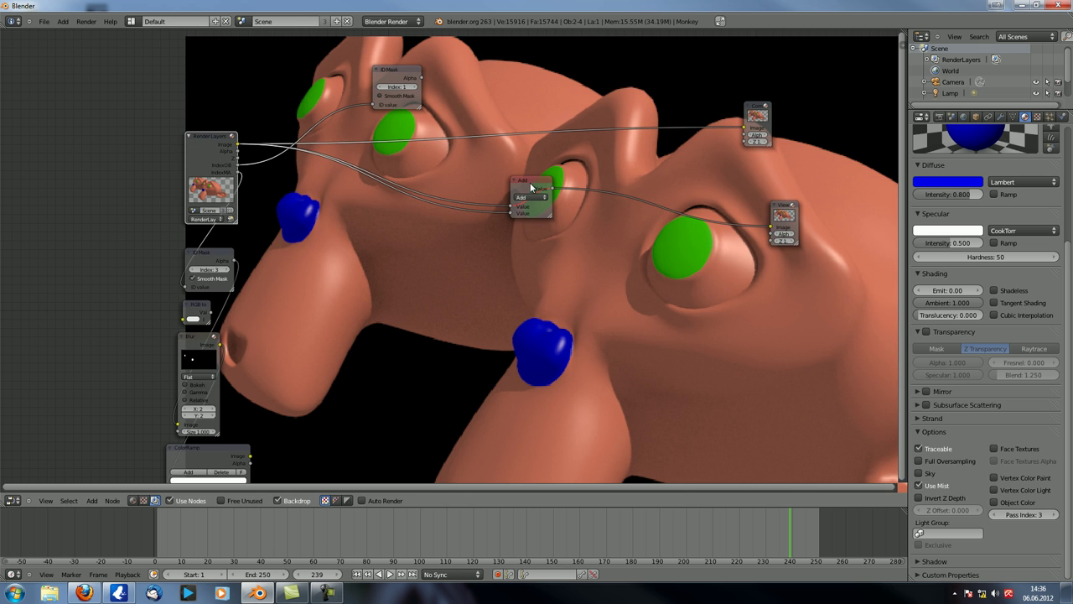
left_click(531, 187)
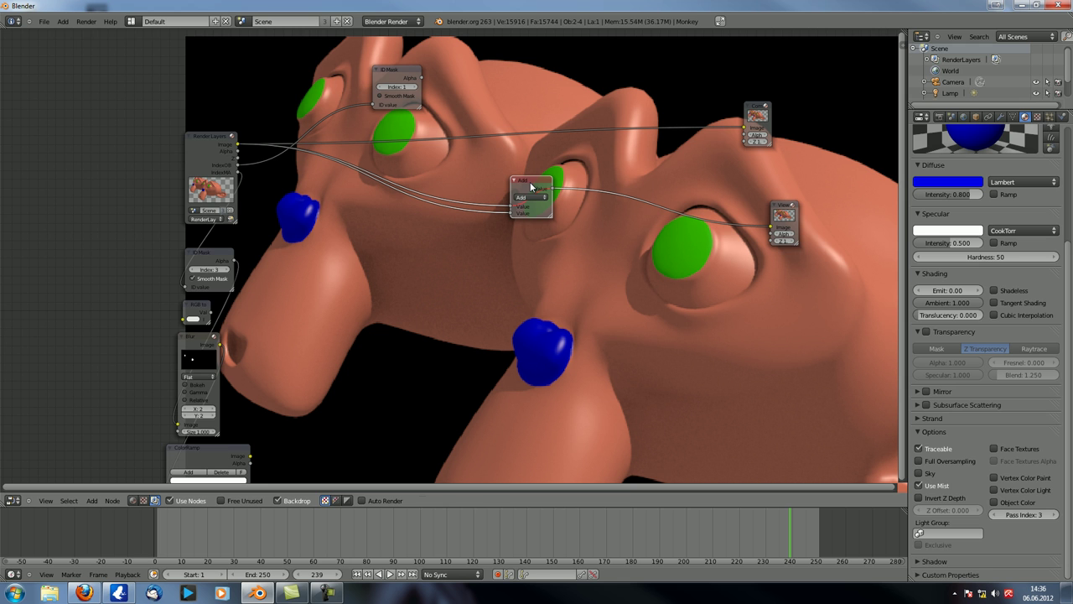
middle_click_drag(532, 185, 476, 174)
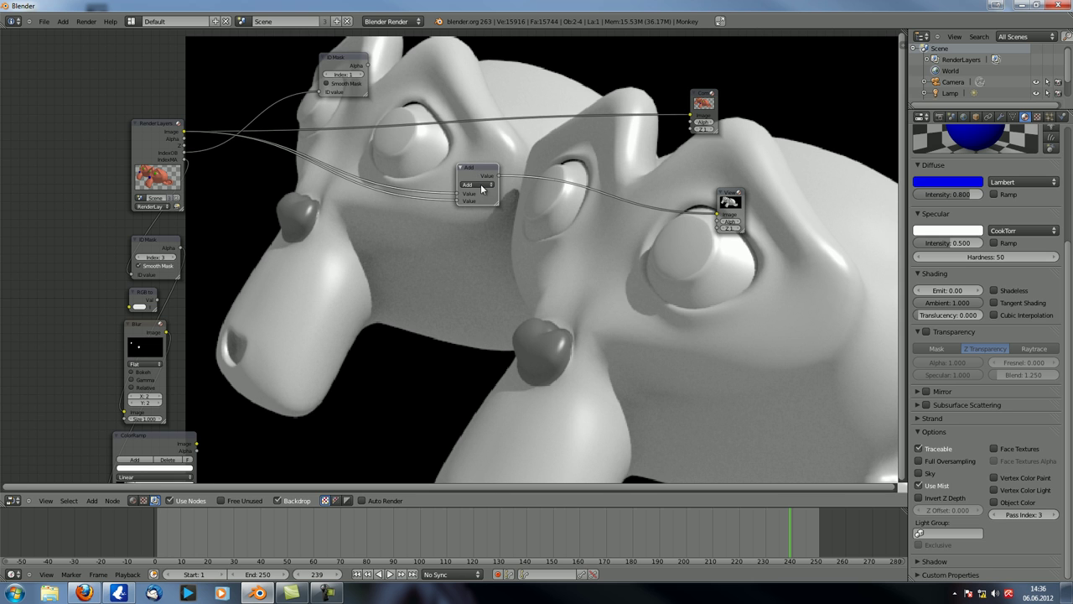
Try the Multiply and Divide operations of the Math node on its two linked image inputs.
left_click(475, 183)
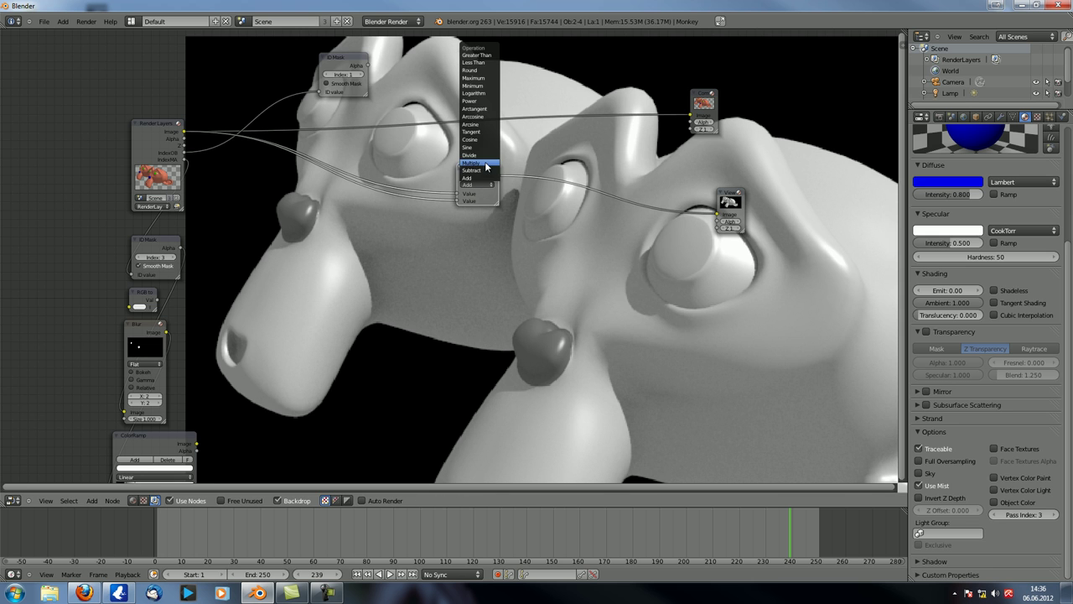
left_click(481, 166)
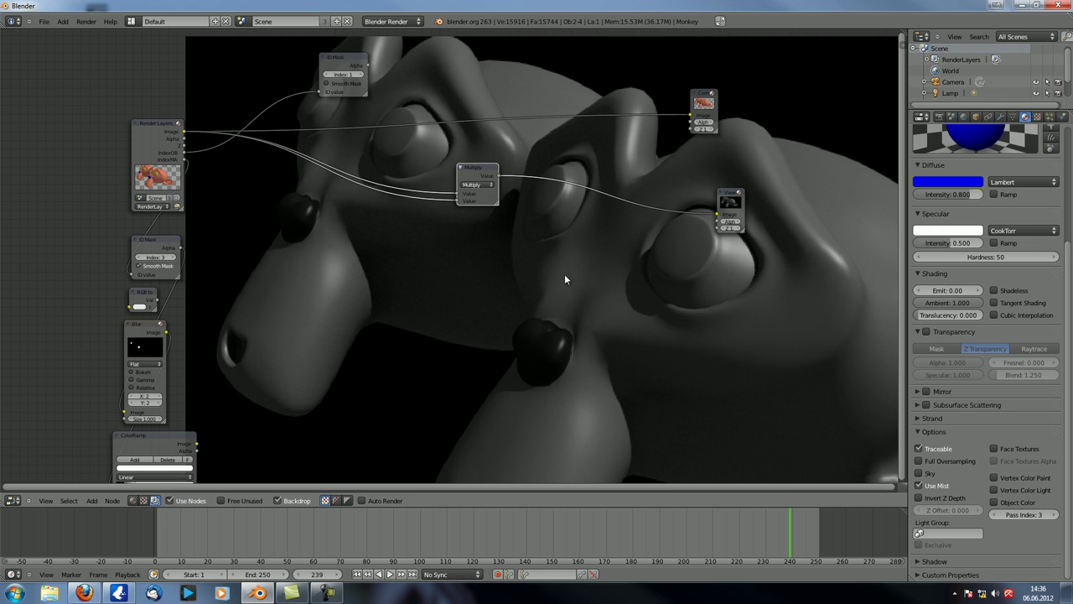
left_click_drag(154, 128, 148, 129)
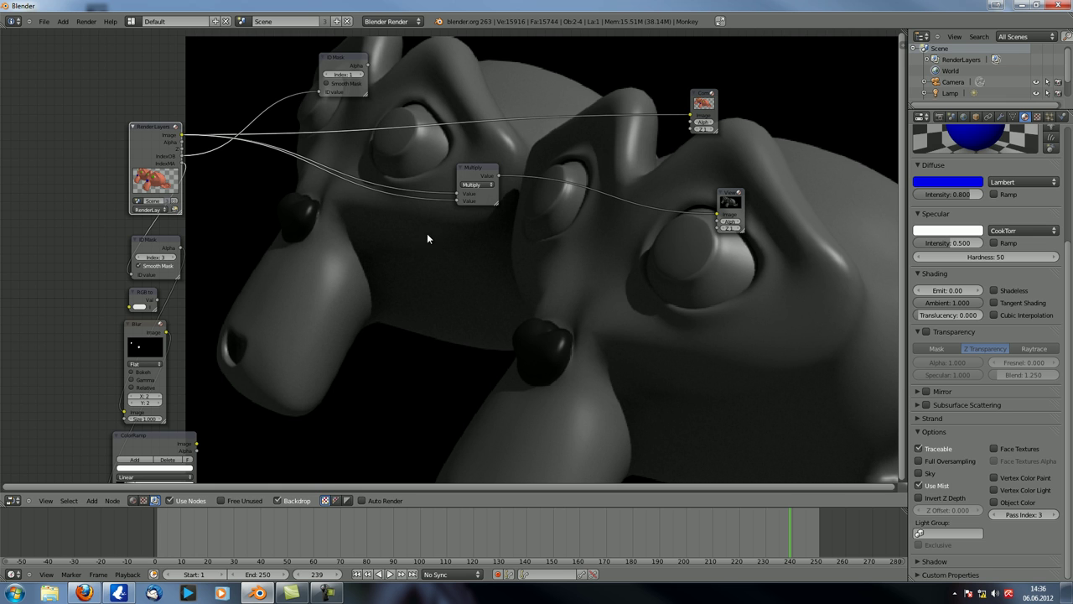
left_click(477, 185)
left_click(475, 155)
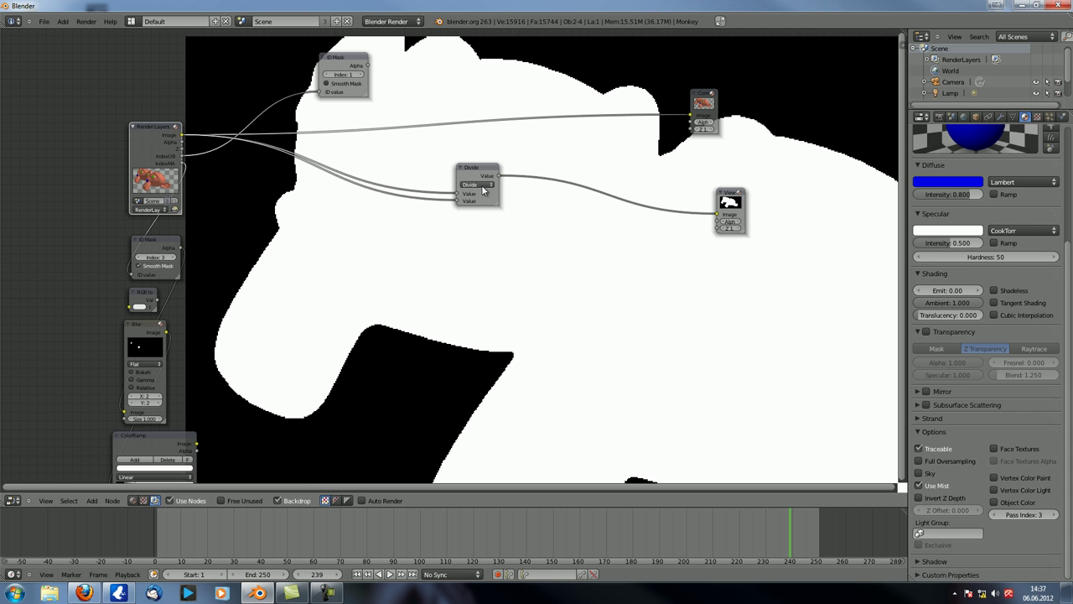
Switch the Math node's operation to Power and disconnect the link from its second input.
left_click(483, 185)
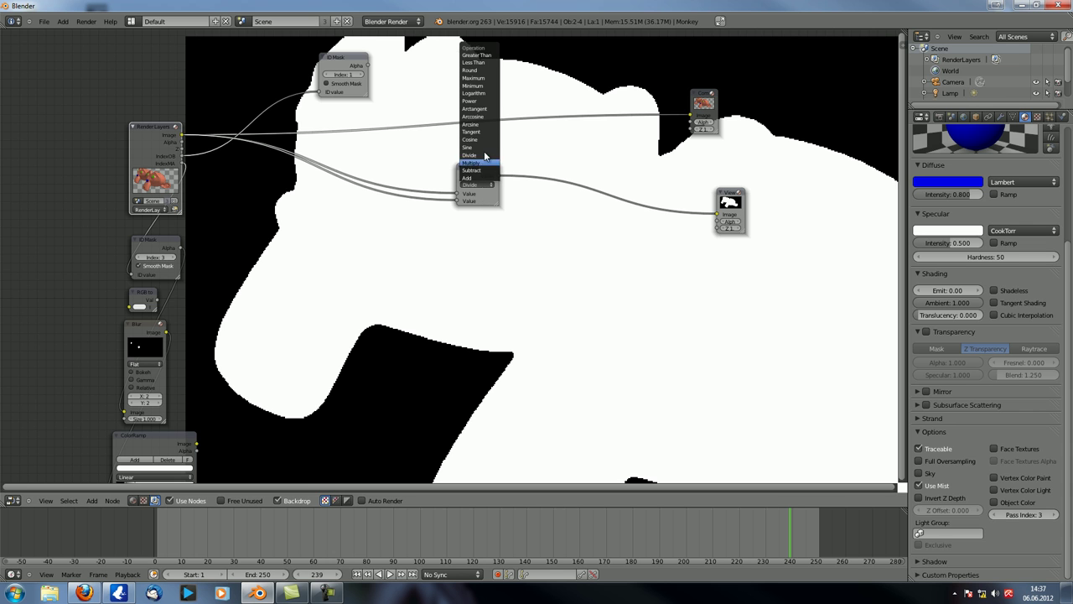
left_click(493, 102)
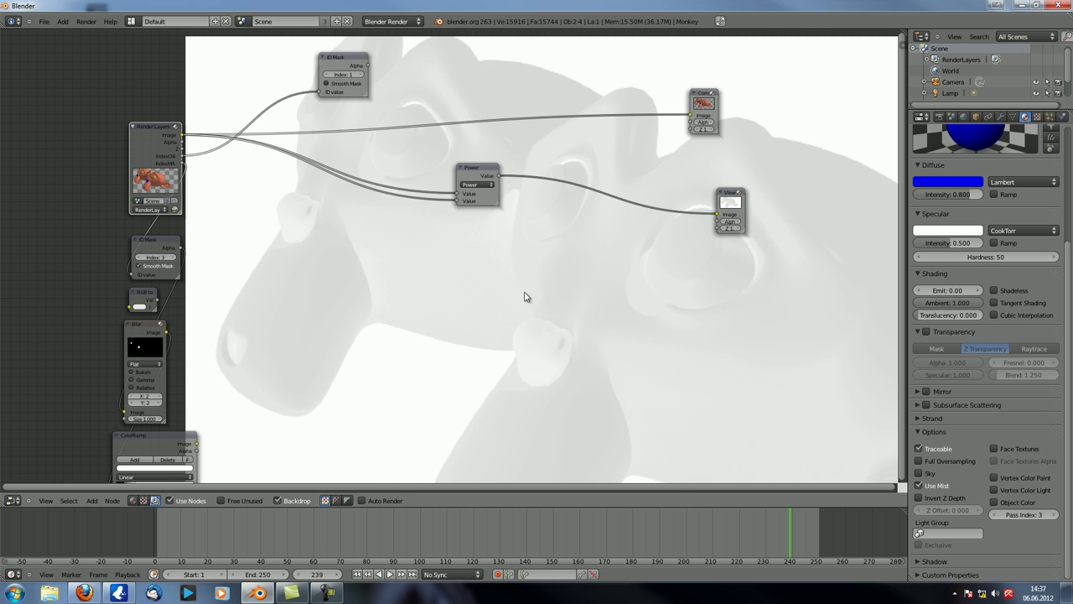
left_click_drag(457, 201, 453, 238)
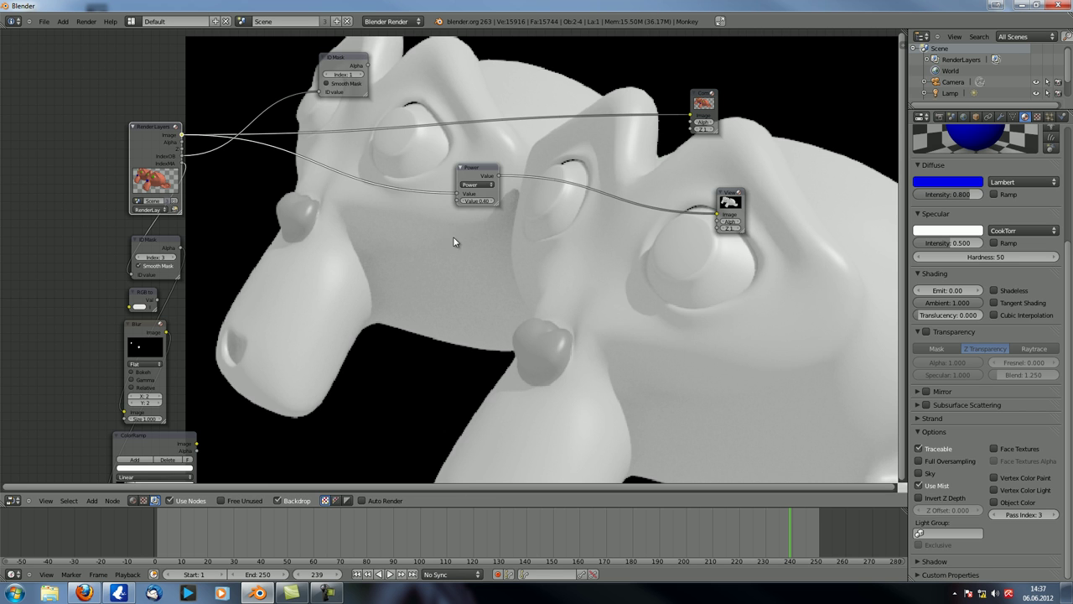
Adjust the Power node's second value and set it to 2.
left_click_drag(475, 198, 479, 202)
left_click(479, 202)
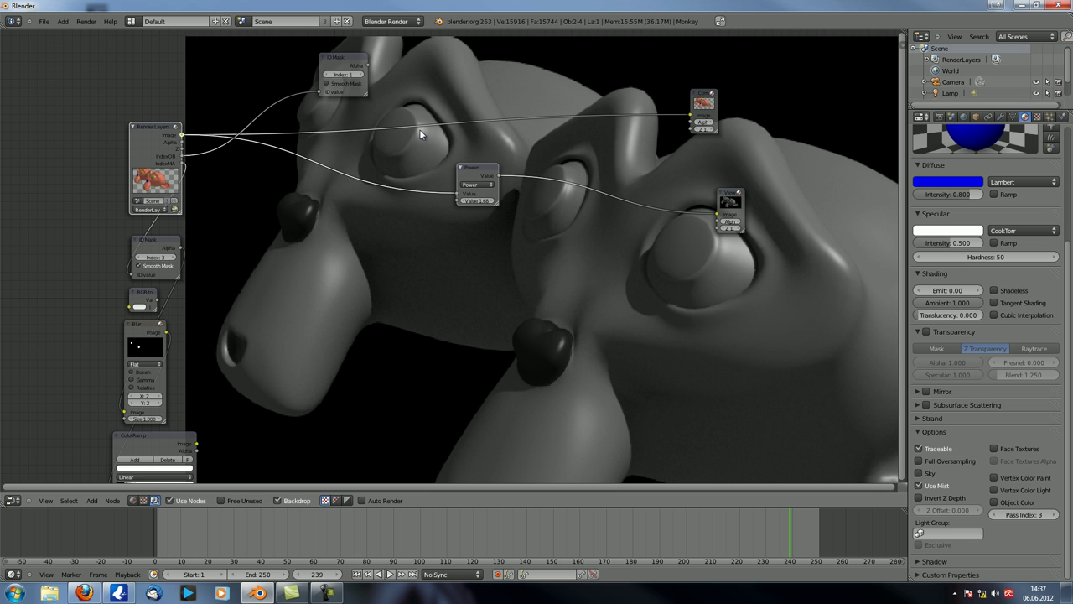
left_click_drag(470, 168, 468, 170)
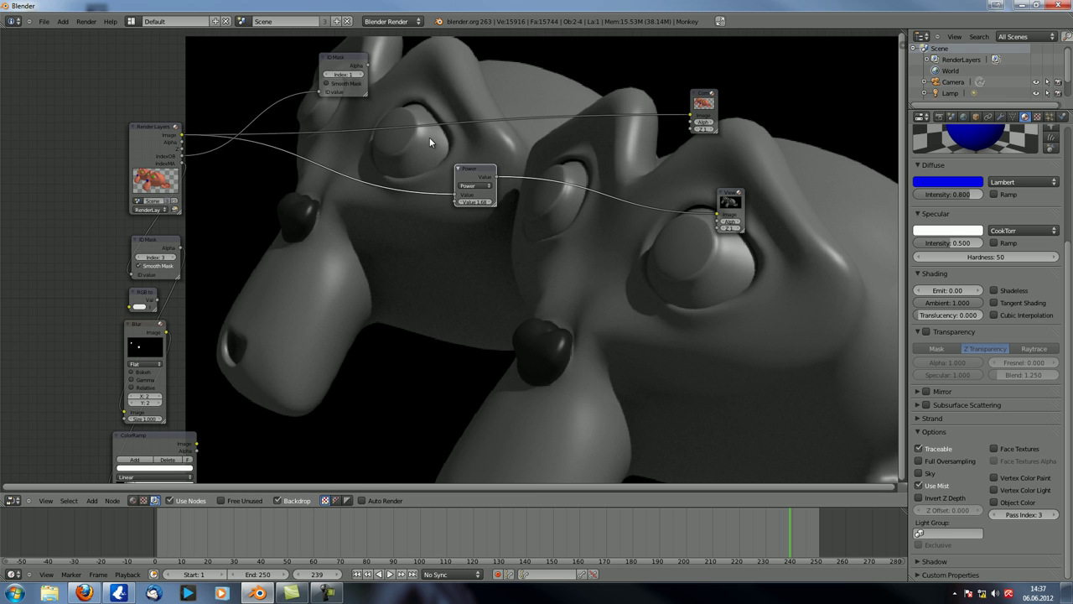
scroll(485, 204, "up", 1)
left_click(478, 197)
type("2")
key("Return")
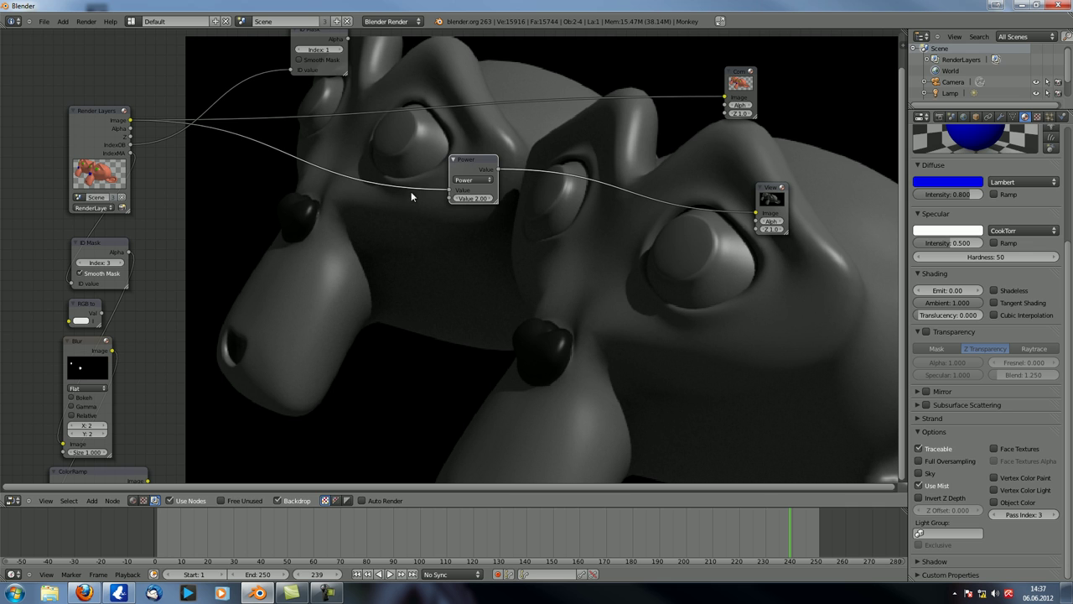
Change the Math node's operation to Less Than and set its second value to 0.5.
left_click(471, 180)
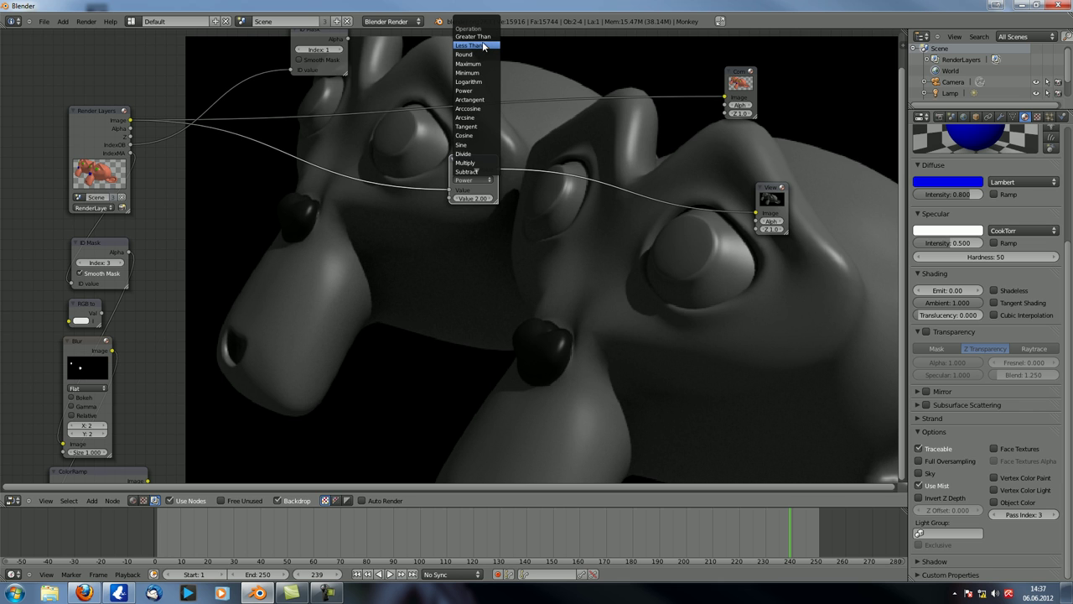
left_click(482, 46)
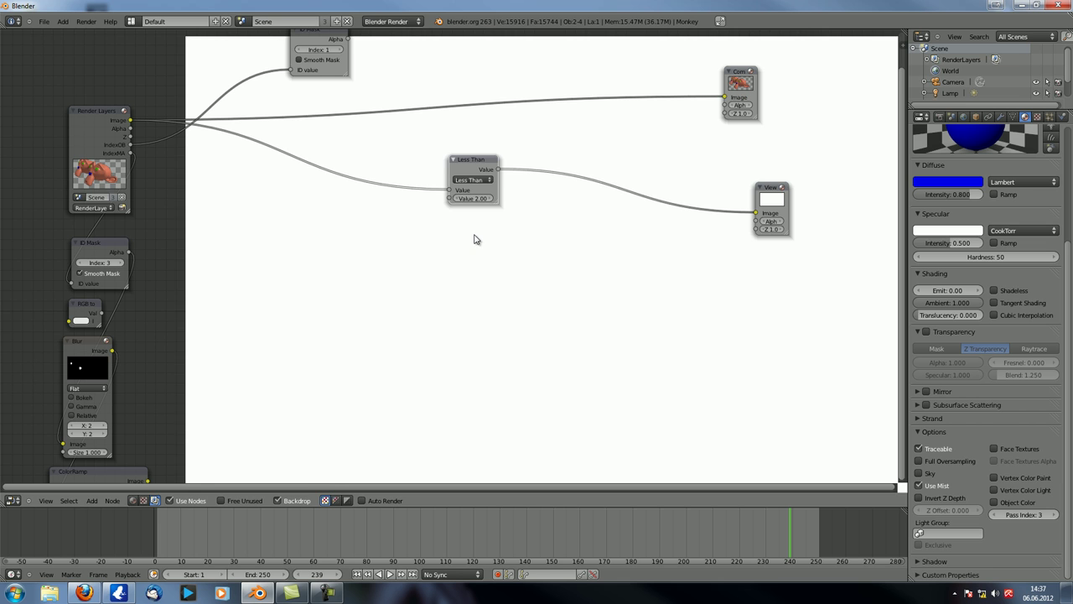
left_click_drag(477, 164, 478, 168)
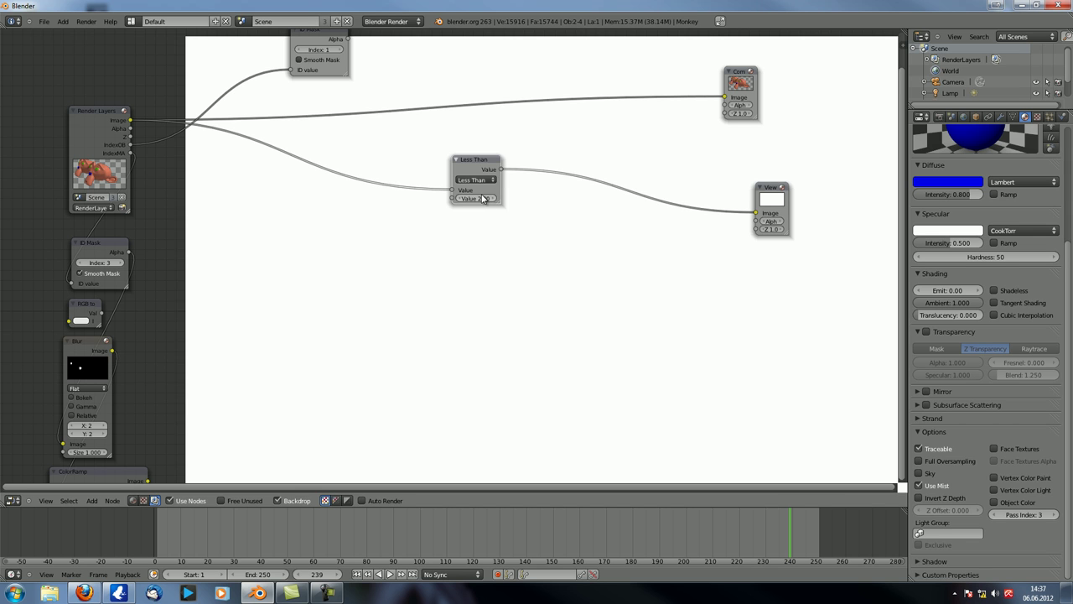
left_click(86, 116)
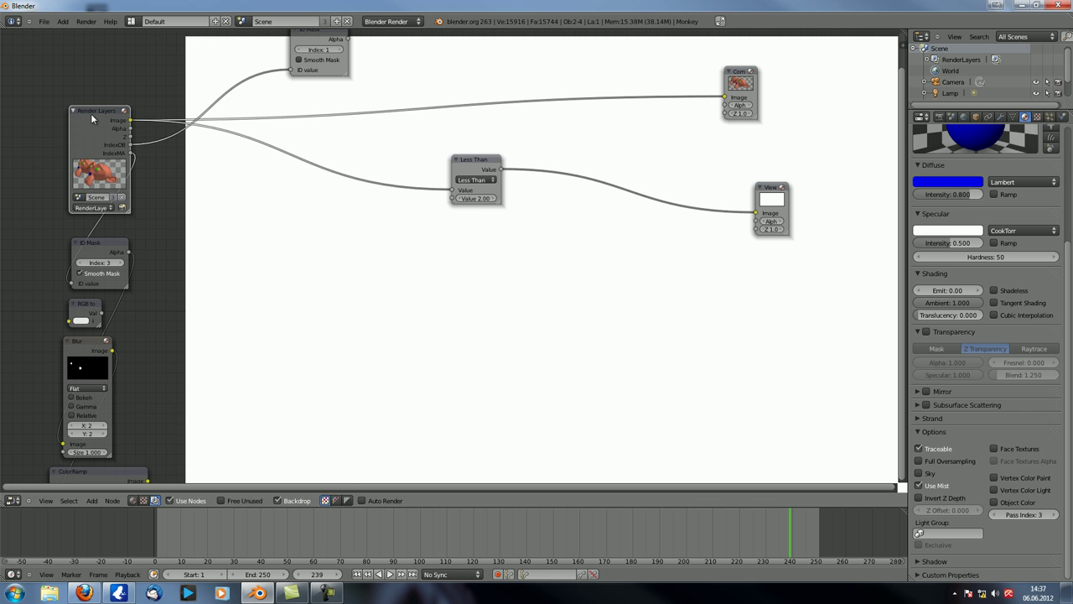
left_click(475, 198)
type("0.5")
key("Return")
Compare the original Render Layers image with the Less Than output in the Viewer.
middle_click_drag(492, 279, 470, 238)
left_click(77, 83, "ctrl+shift")
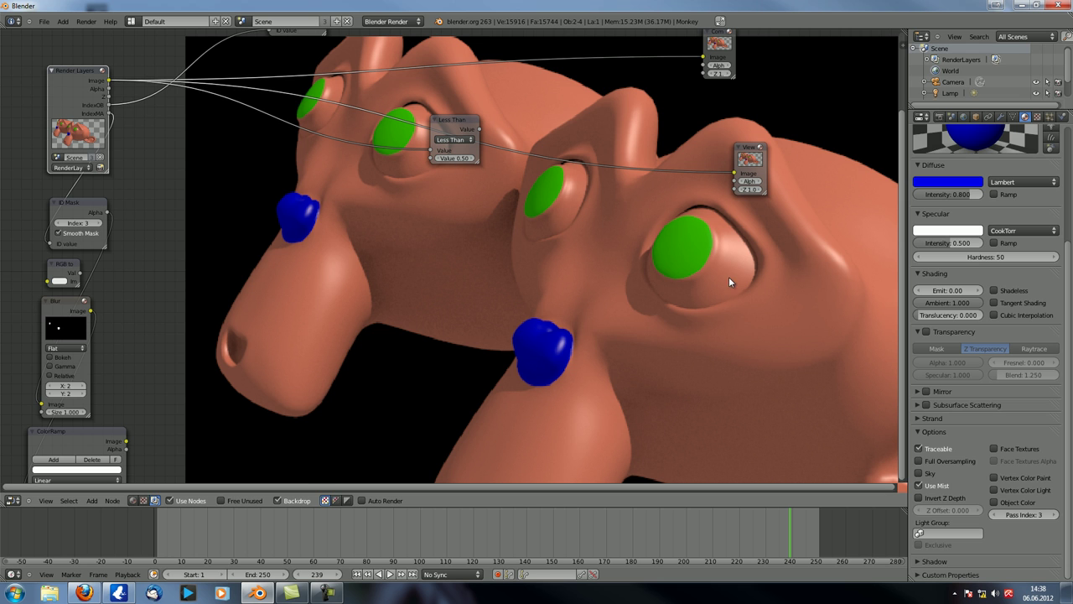
left_click(466, 127, "ctrl+shift")
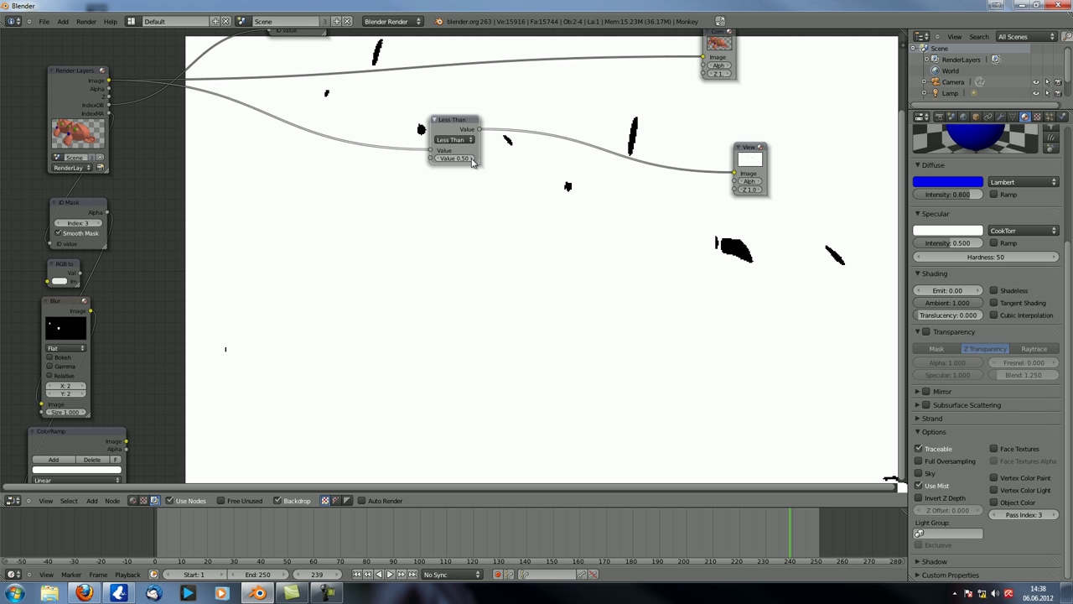
Change the Math node's operation to Greater Than and move the node slightly lower between Render Layers and the Viewer.
left_click(452, 140)
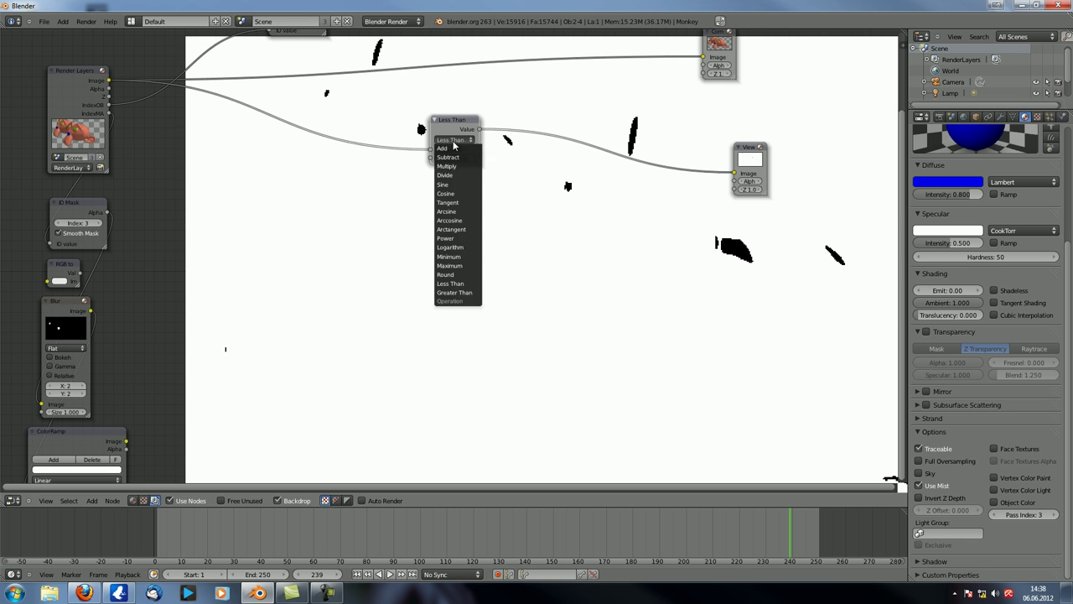
left_click(453, 139)
left_click(457, 293)
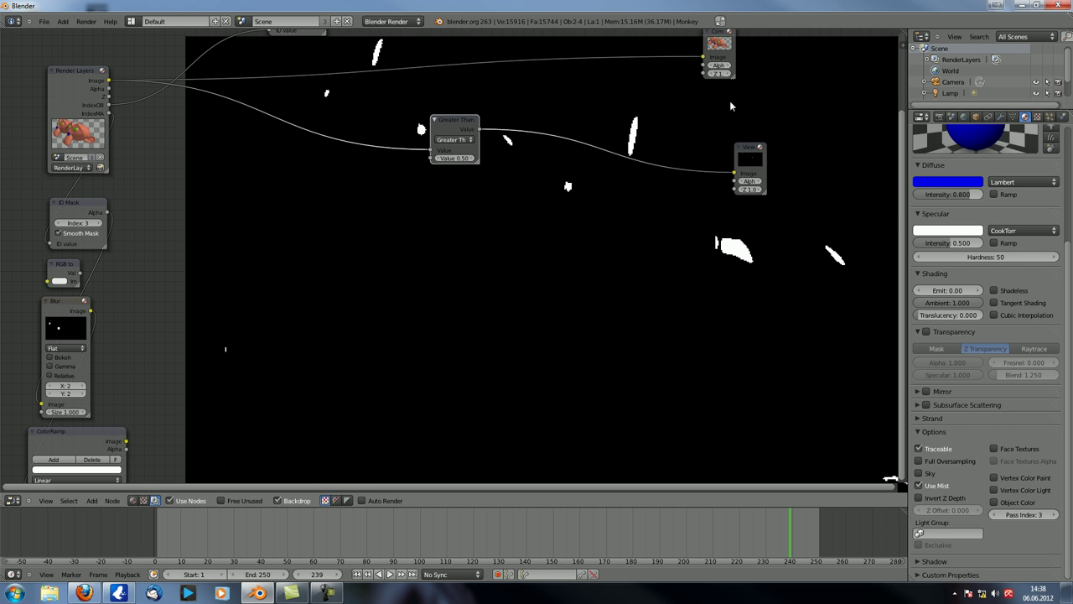
left_click_drag(468, 124, 450, 172)
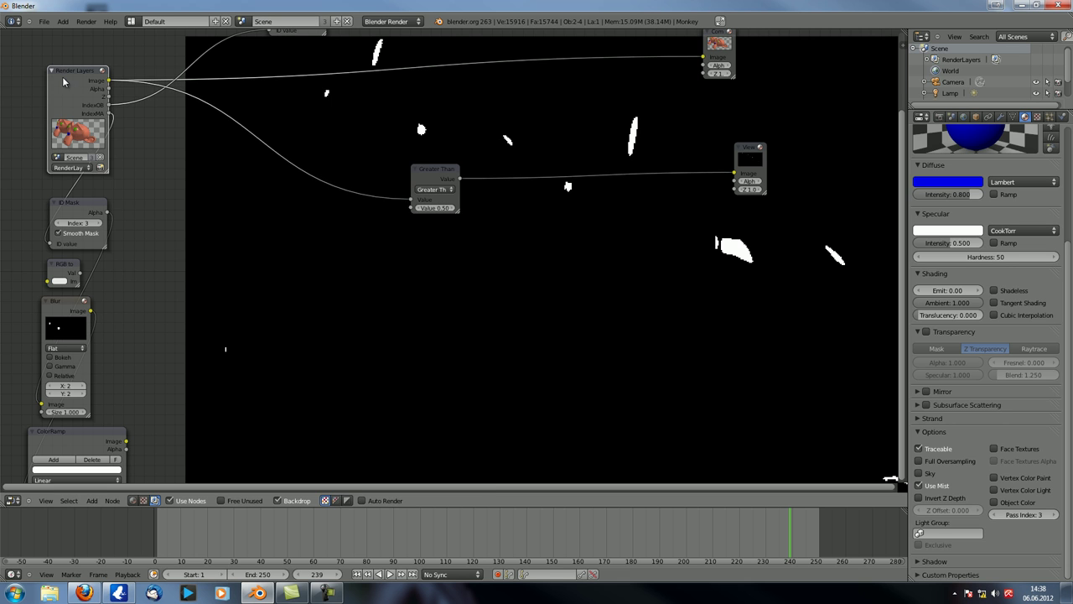
Add a Mix node beside the Greater Than node.
key("shift+a")
mouse_move(388, 151)
left_click(457, 151)
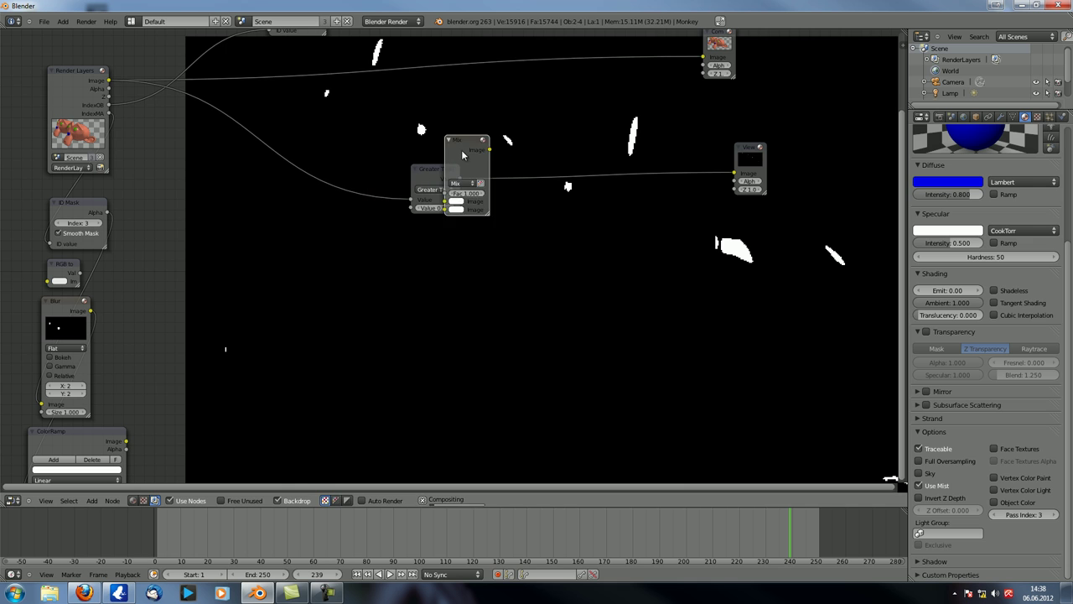
Place the Mix node before the Viewer, using the Greater Than output as factor and the Render Layers image for both image inputs.
left_click(646, 163)
left_click_drag(615, 214, 614, 204)
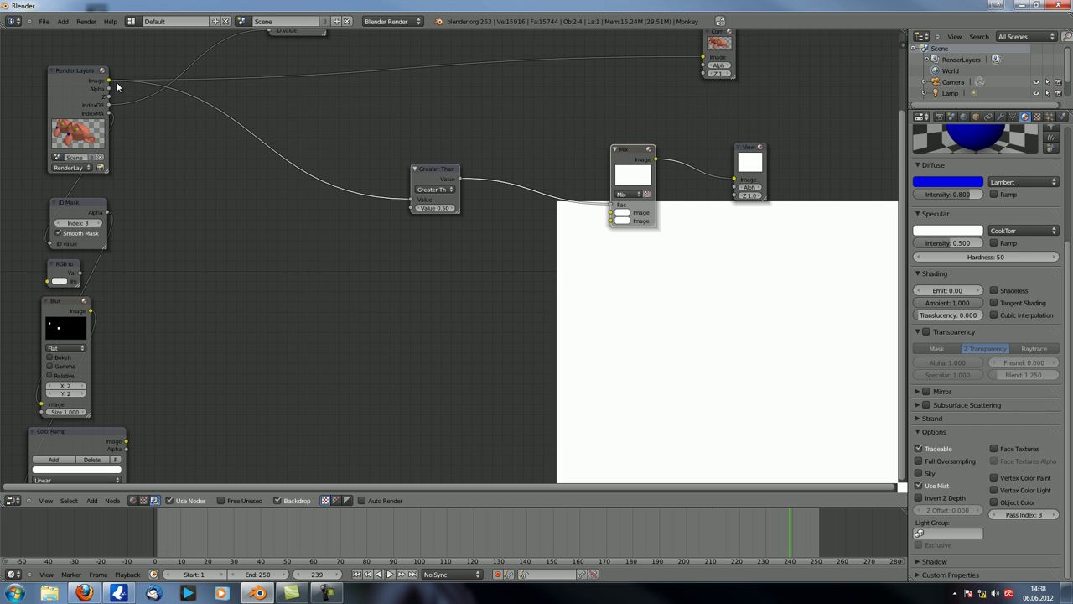
left_click_drag(110, 81, 611, 213)
left_click_drag(432, 167, 454, 131)
left_click_drag(110, 82, 611, 221)
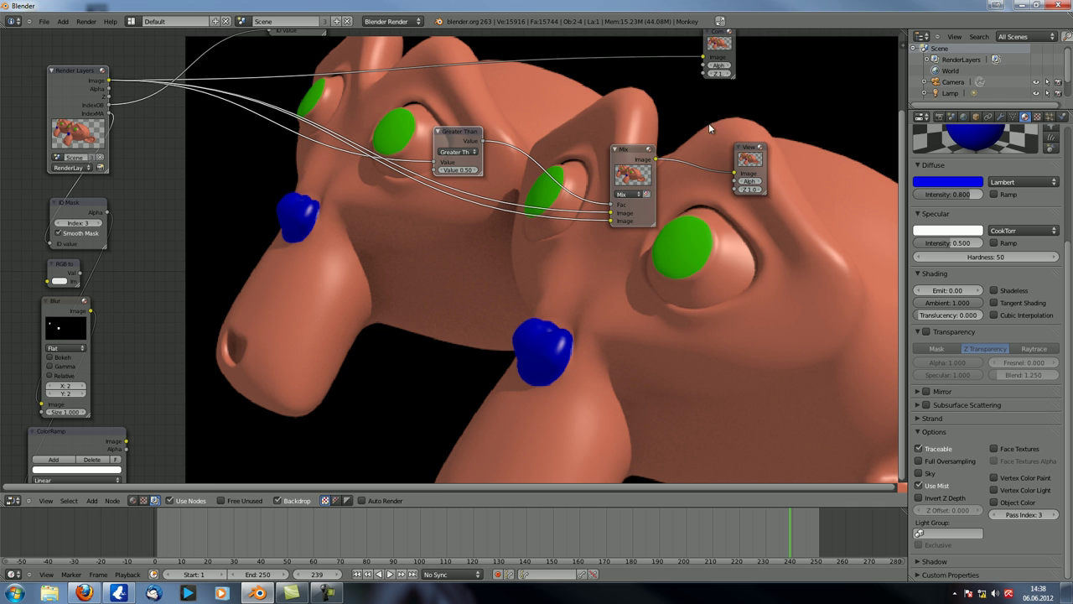
left_click_drag(590, 216, 589, 229, "ctrl")
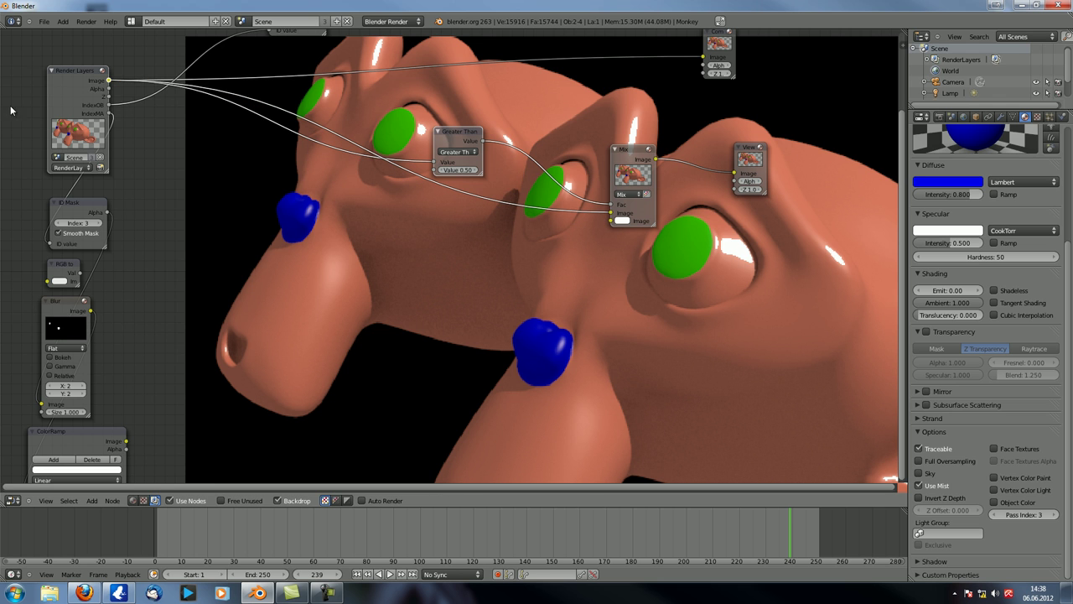
left_click_drag(112, 81, 613, 220)
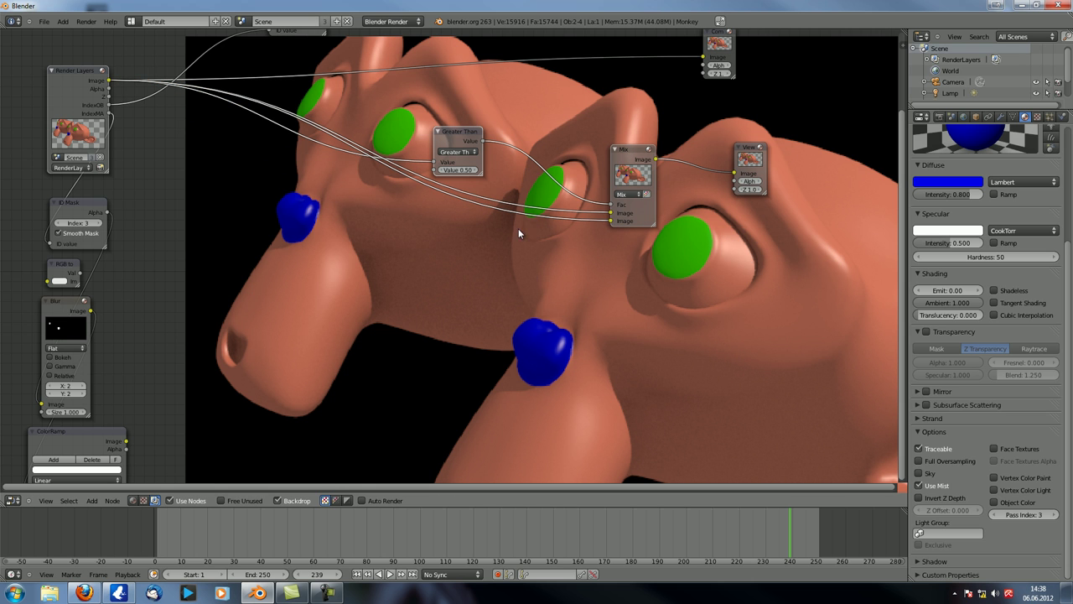
left_click_drag(459, 131, 472, 116)
Insert an RGB Curves node into the link between Render Layers and the Mix node's second image input.
key("shift+a")
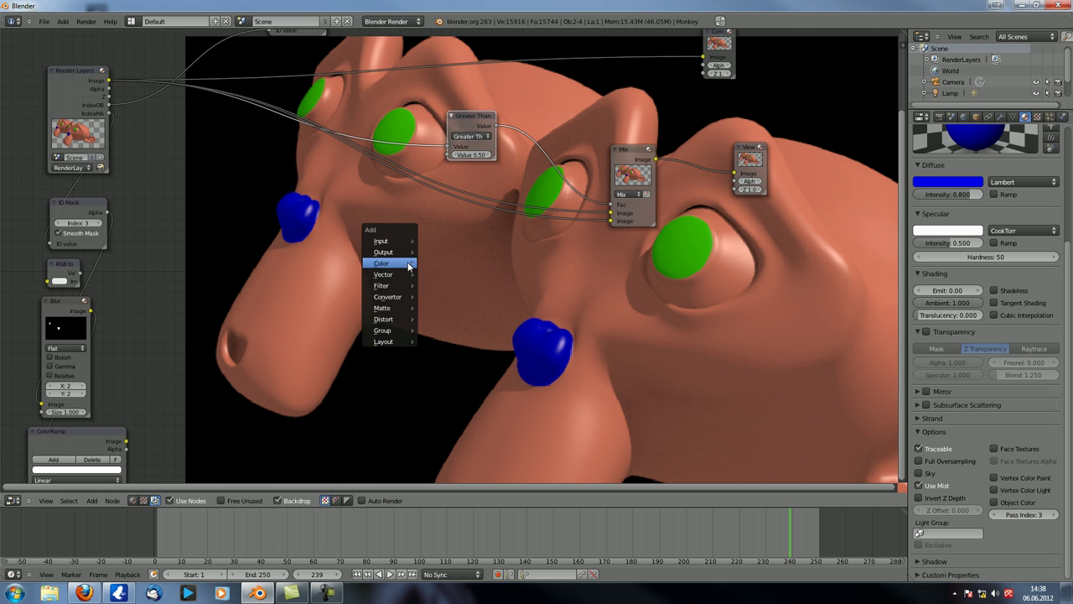
mouse_move(387, 264)
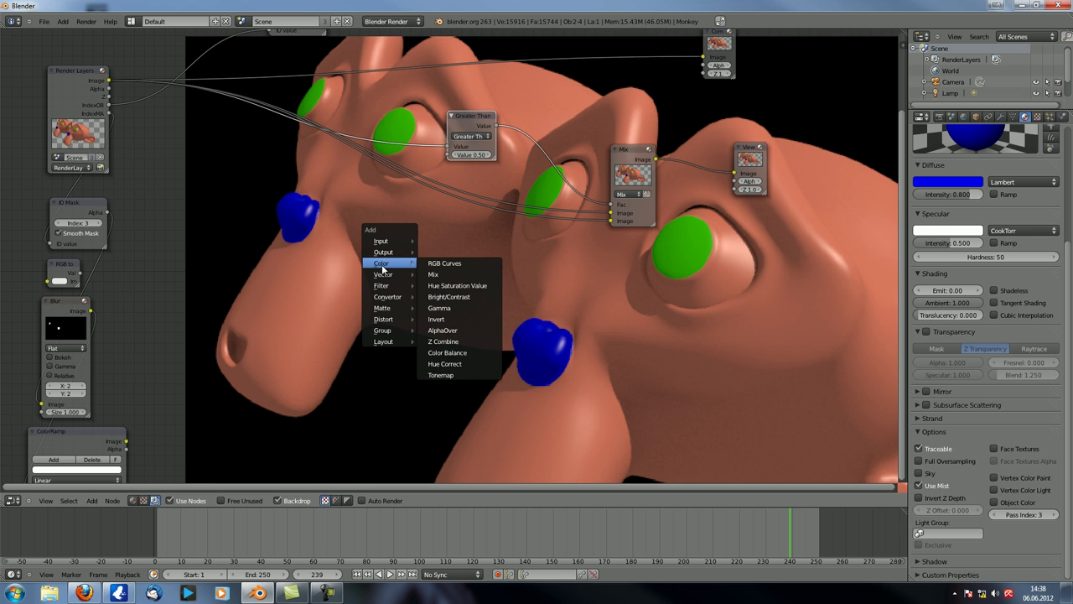
left_click(445, 263)
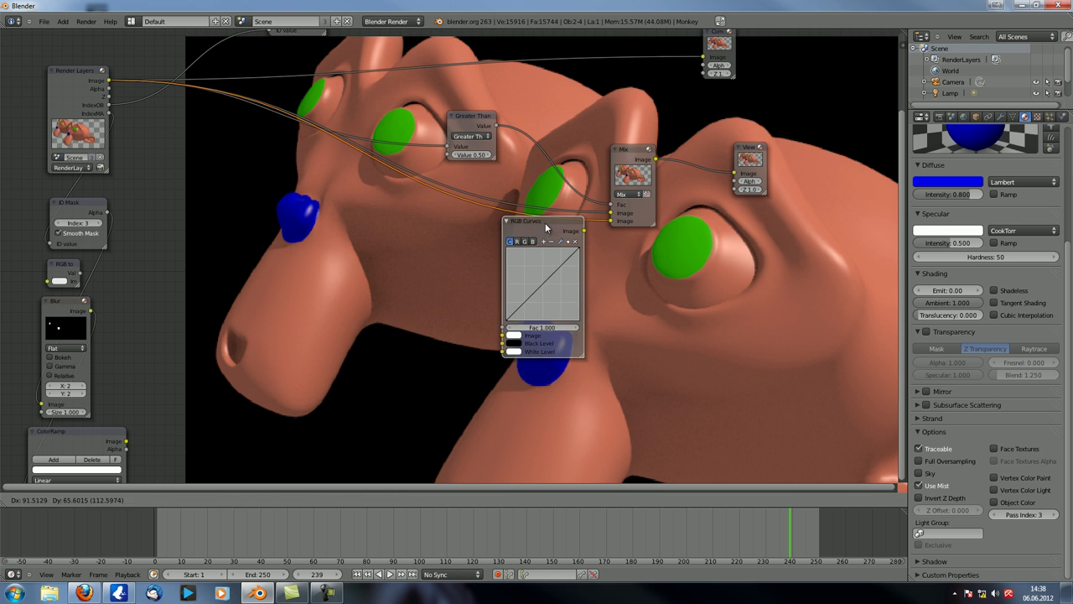
left_click(463, 258)
Bend the combined, red and green curves upward in the RGB Curves node to brighten and tint the highlights.
left_click_drag(463, 314, 452, 312)
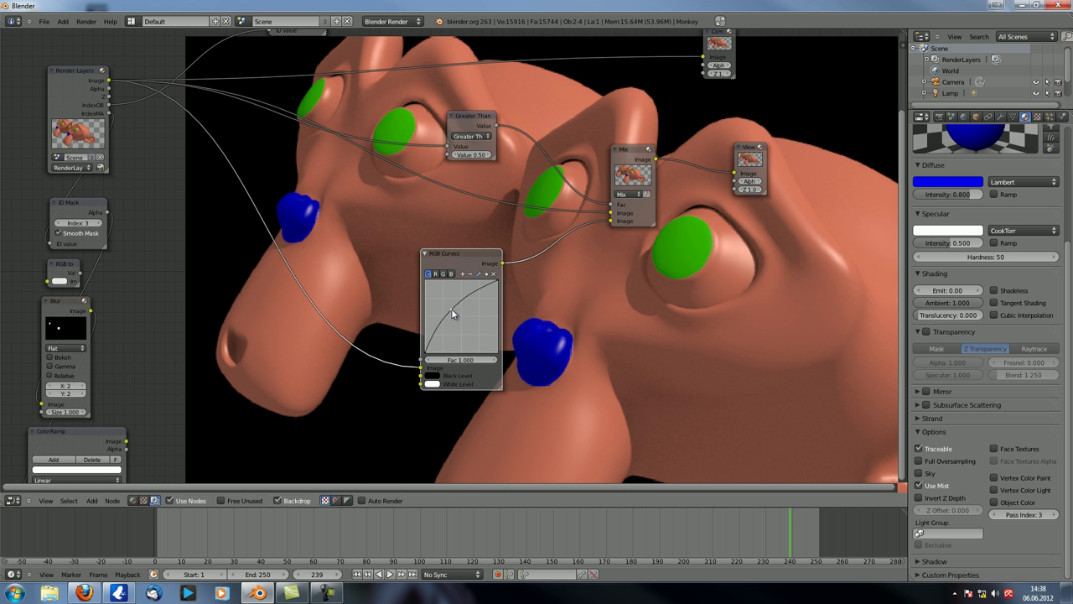
mouse_move(497, 283)
left_mouse_down()
mouse_move(474, 284)
mouse_move(498, 278)
left_mouse_up()
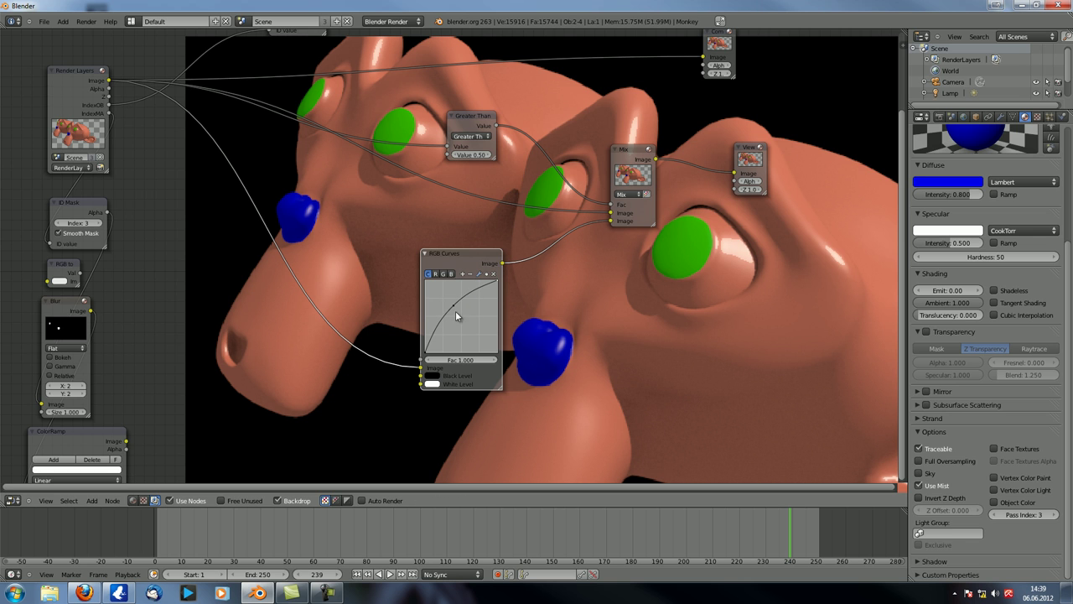
left_click_drag(460, 317, 447, 306)
left_click(434, 274)
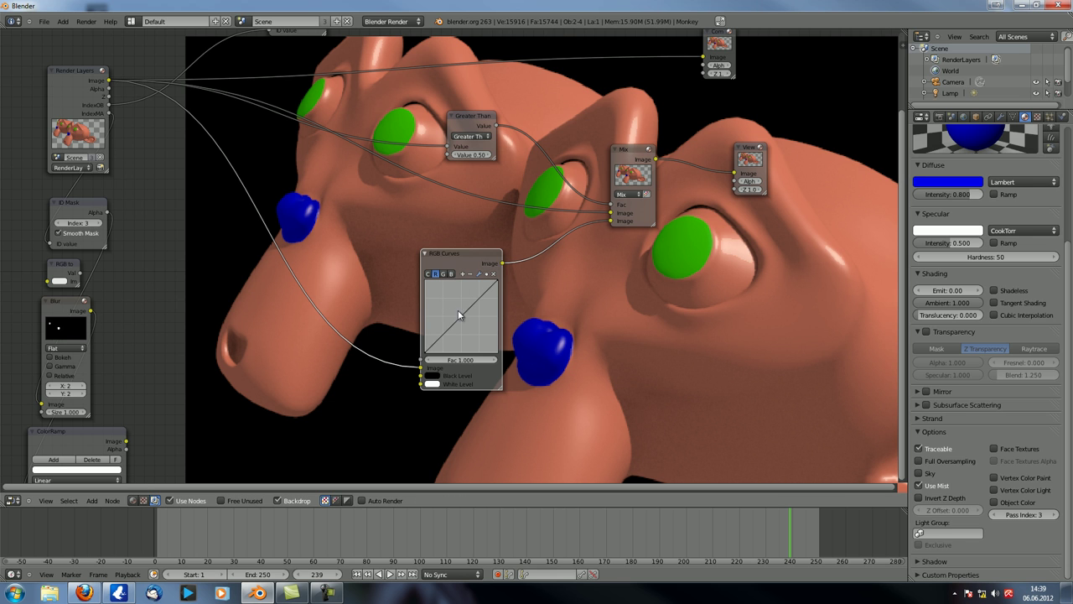
mouse_move(466, 323)
left_mouse_down()
mouse_move(474, 333)
mouse_move(455, 308)
left_mouse_up()
left_click(443, 274)
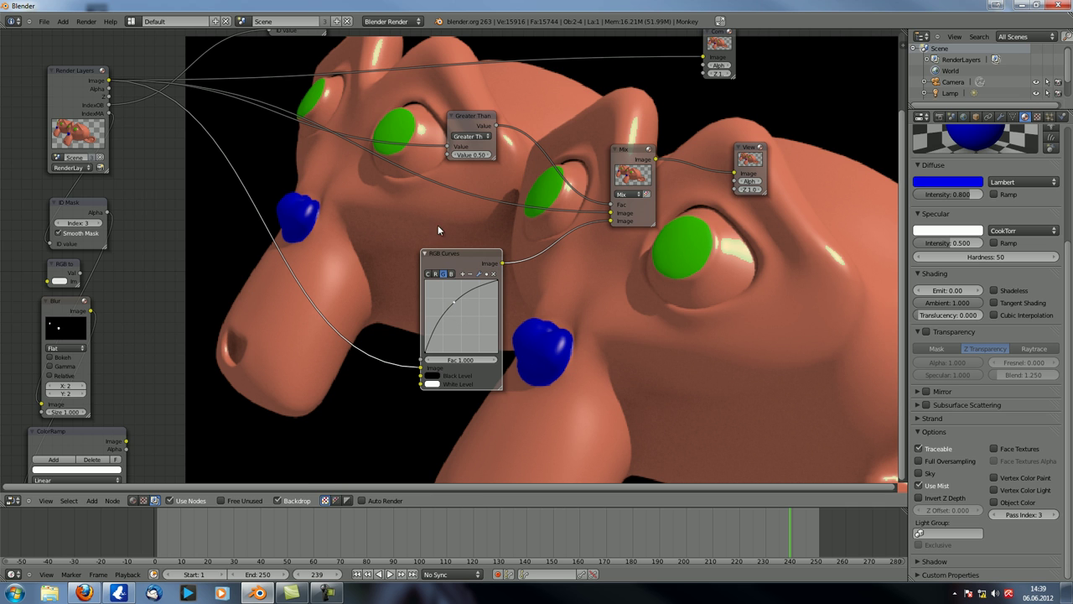
Insert a Blur node between Greater Than and the Mix factor and set its X and Y size to 3.
key("shift+a")
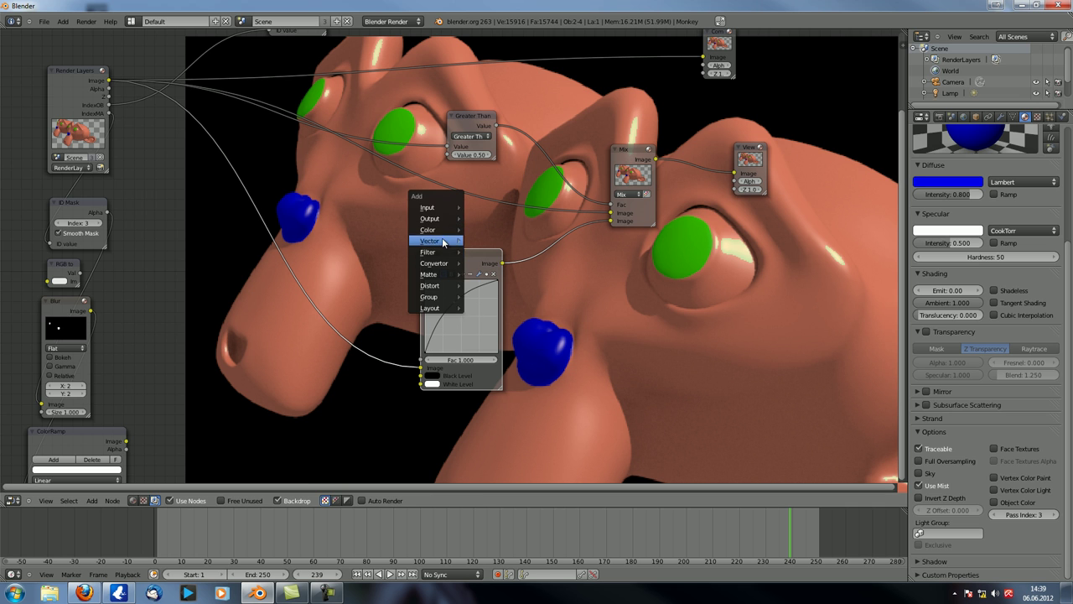
mouse_move(437, 256)
left_click(480, 262)
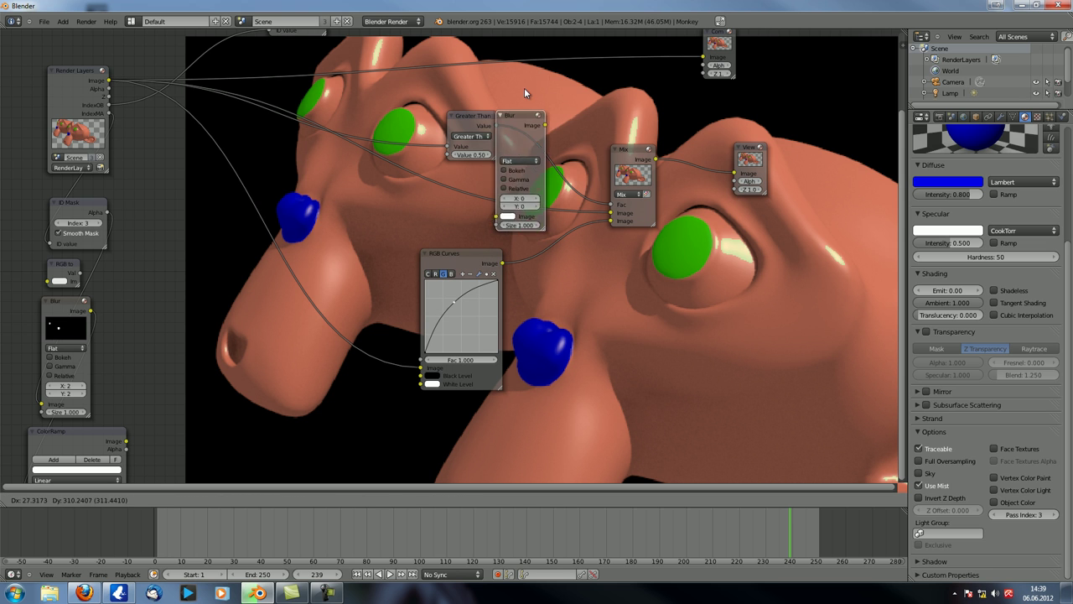
left_click(546, 74)
left_click(562, 158)
left_click(562, 159)
left_click(562, 159)
left_click(560, 167)
left_click(560, 167)
left_click(560, 168)
Space out the Mix and Viewer nodes, insert a ColorRamp between Blur and the Mix factor, and adjust its color stops.
middle_click_drag(577, 238, 483, 216)
left_click_drag(700, 163, 792, 193)
left_click_drag(571, 168, 697, 230)
key("shift+a")
mouse_move(601, 172)
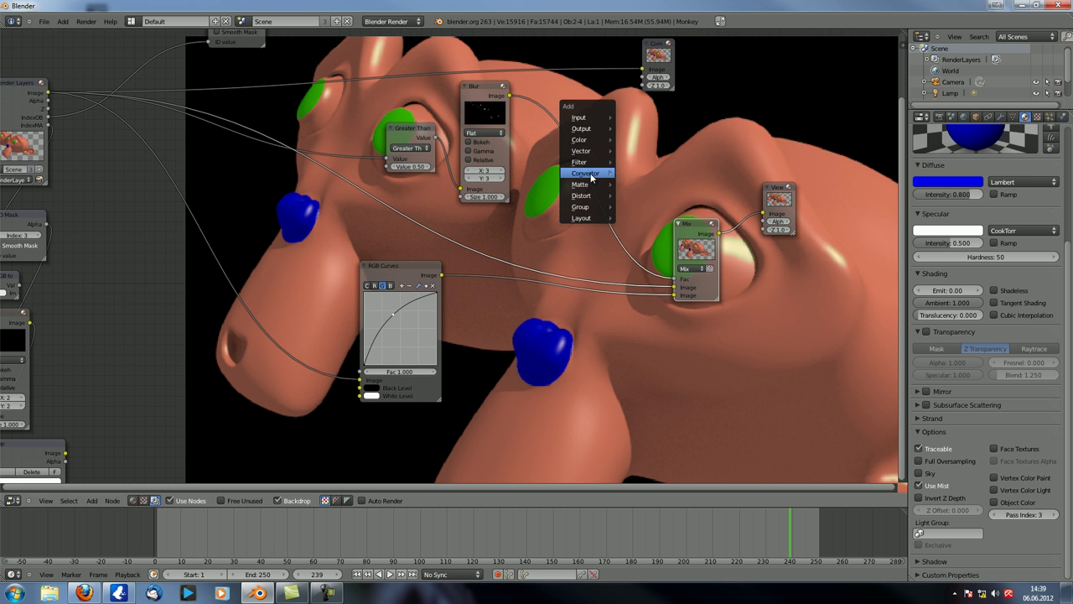
left_click(645, 174)
left_click(574, 206)
left_click_drag(564, 206, 628, 204)
middle_click_drag(692, 270, 594, 217)
scroll(440, 168, "down", 3)
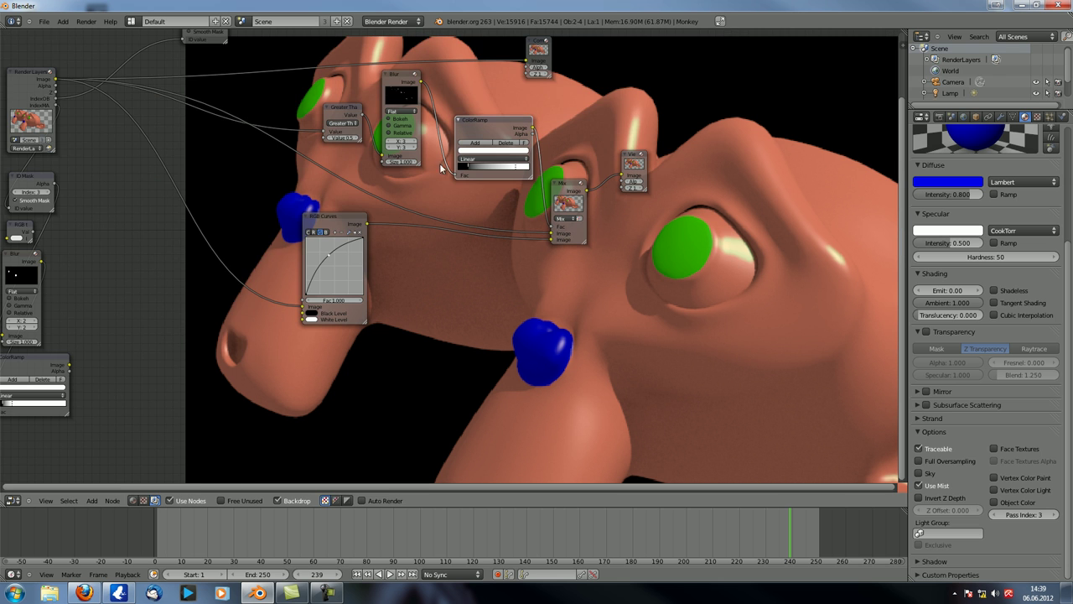
left_click(31, 85)
left_click(579, 184)
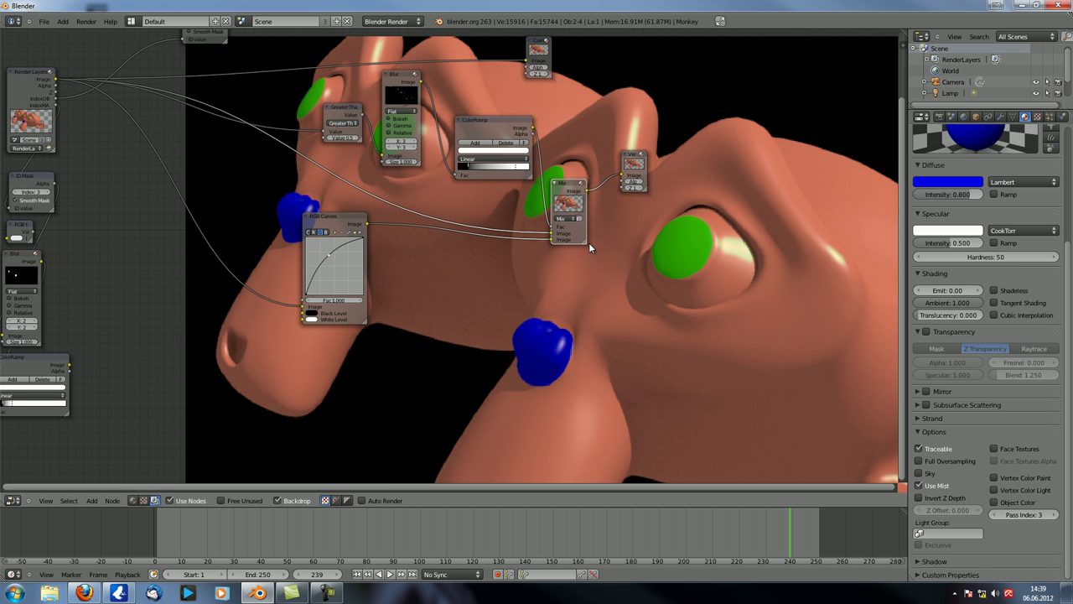
Delete the RGB Curves, Greater Than, Blur and ColorRamp nodes before the Mix node while keeping the links connected.
middle_click_drag(488, 259, 567, 249)
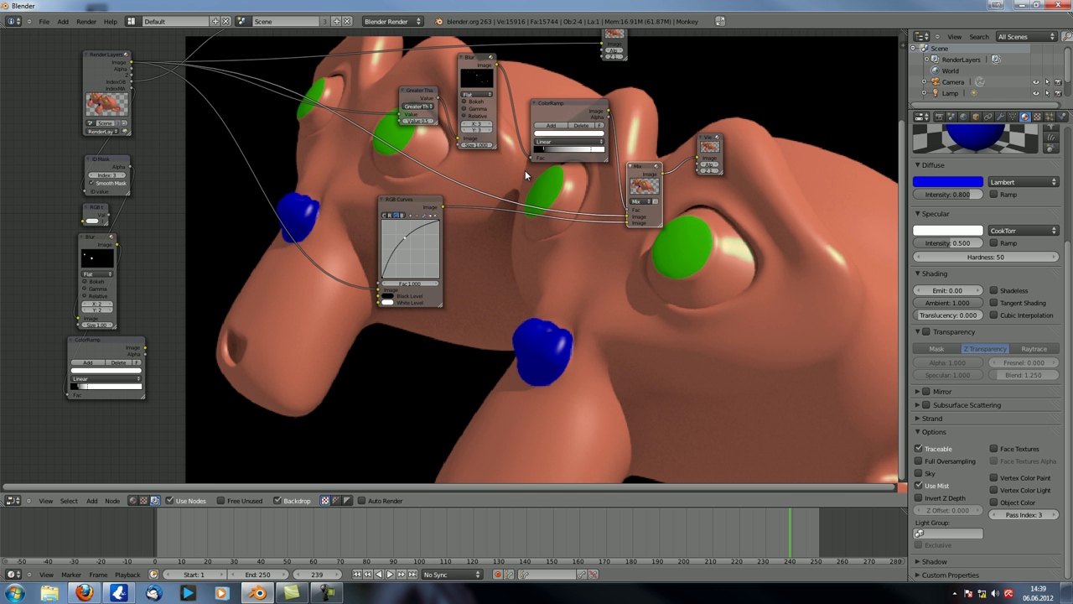
scroll(479, 166, "down", 2)
middle_click_drag(440, 145, 414, 165)
scroll(446, 202, "up", 1)
right_click(405, 229)
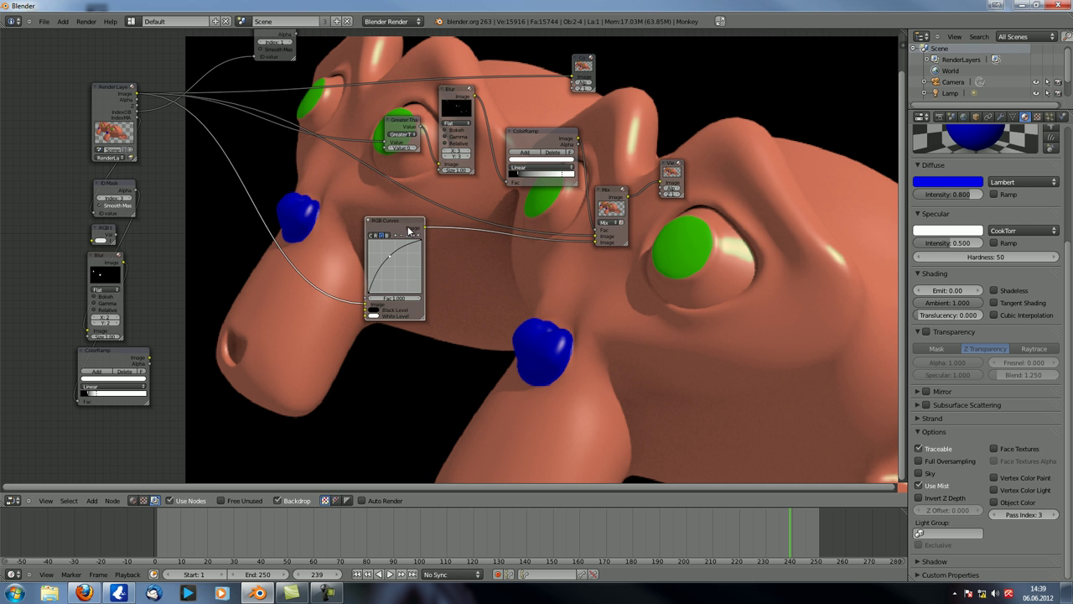
key("ctrl+x")
right_click(414, 121)
key("ctrl+x")
right_click(456, 93)
right_click(456, 95)
key("ctrl+x")
right_click(515, 166)
key("ctrl+x")
Add a Math node, open its list of operations, and place it below the ColorRamp in the node column under Render Layers.
key("shift+a")
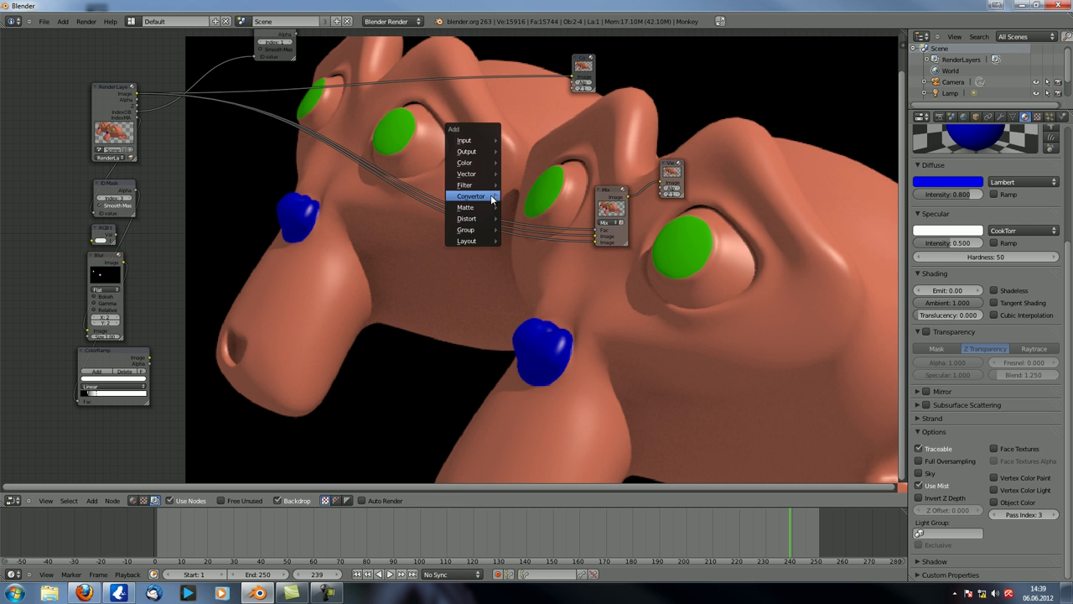
mouse_move(472, 196)
left_click(520, 240)
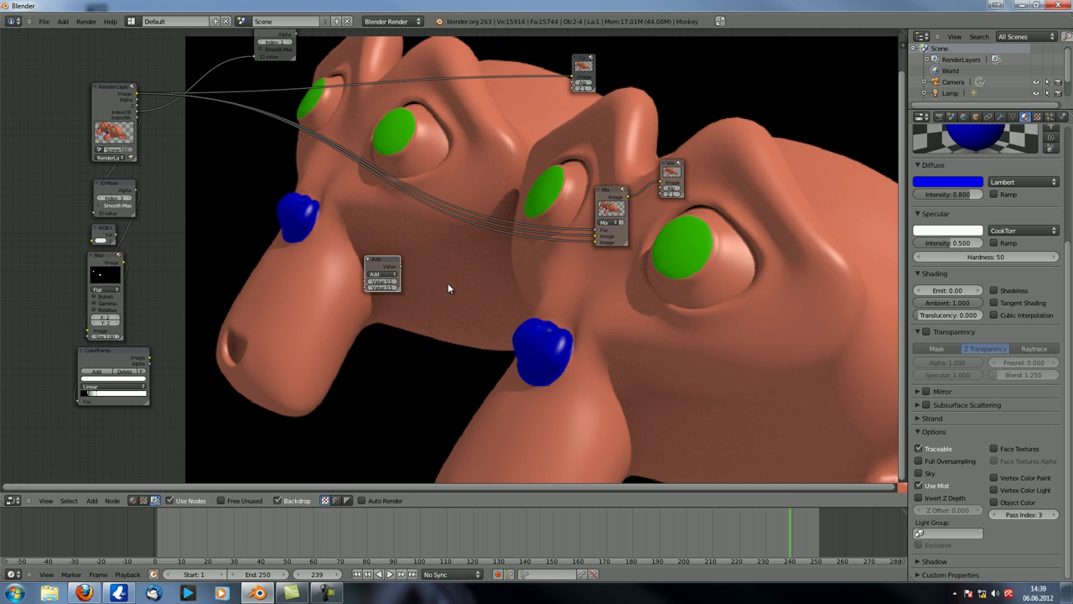
left_click(388, 274)
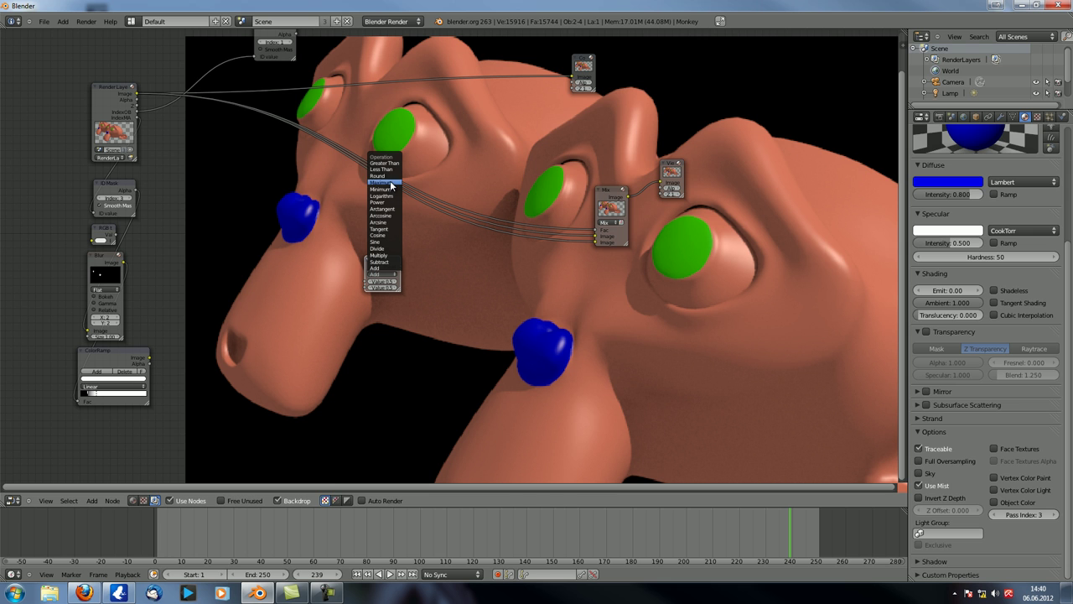
left_click_drag(403, 269, 113, 429)
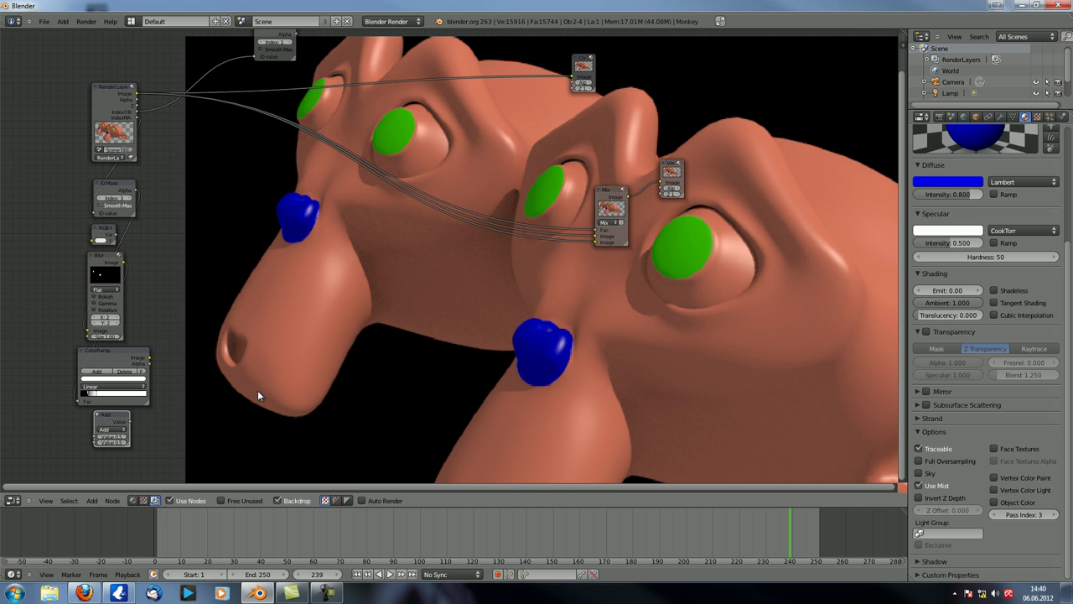
Disconnect Render Layers from the Mix node and add a Separate RGBA node below it.
middle_click_drag(390, 352, 458, 363)
scroll(417, 328, "down", 2)
scroll(459, 362, "up", 1)
scroll(440, 348, "down", 1)
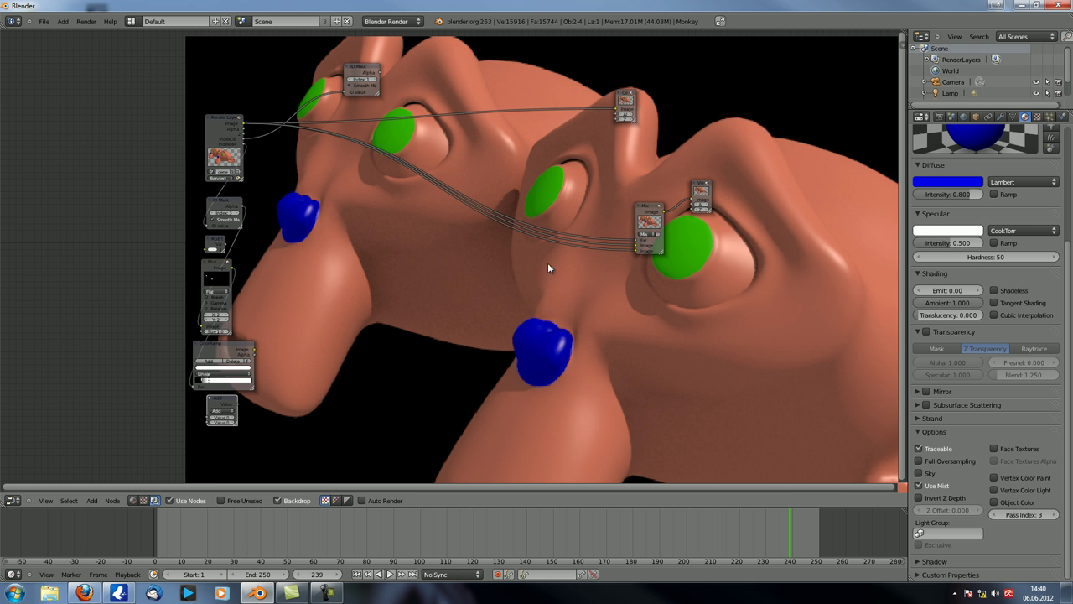
key("shift+a")
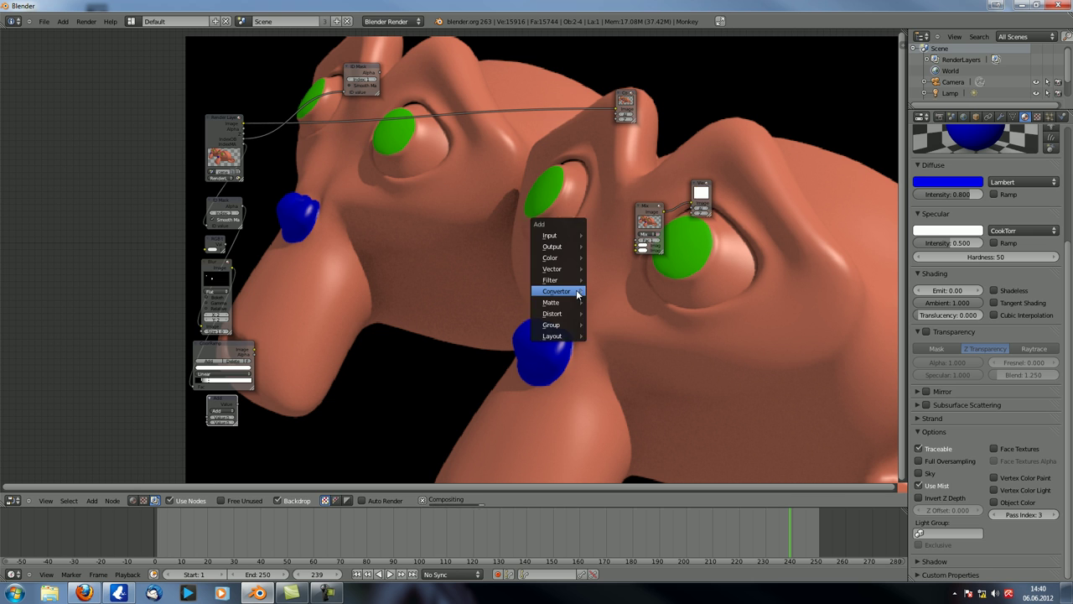
mouse_move(577, 292)
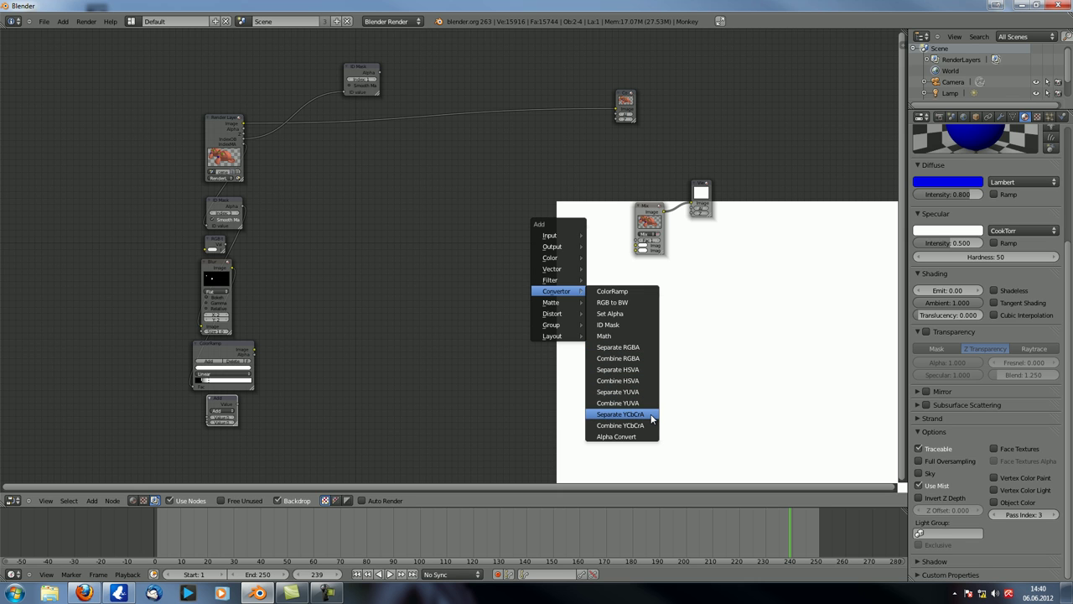
left_click(642, 352)
left_click_drag(661, 346, 620, 381)
Add Separate HSVA, Separate YUVA and Separate YCbCrA nodes.
key("shift+a")
mouse_move(610, 379)
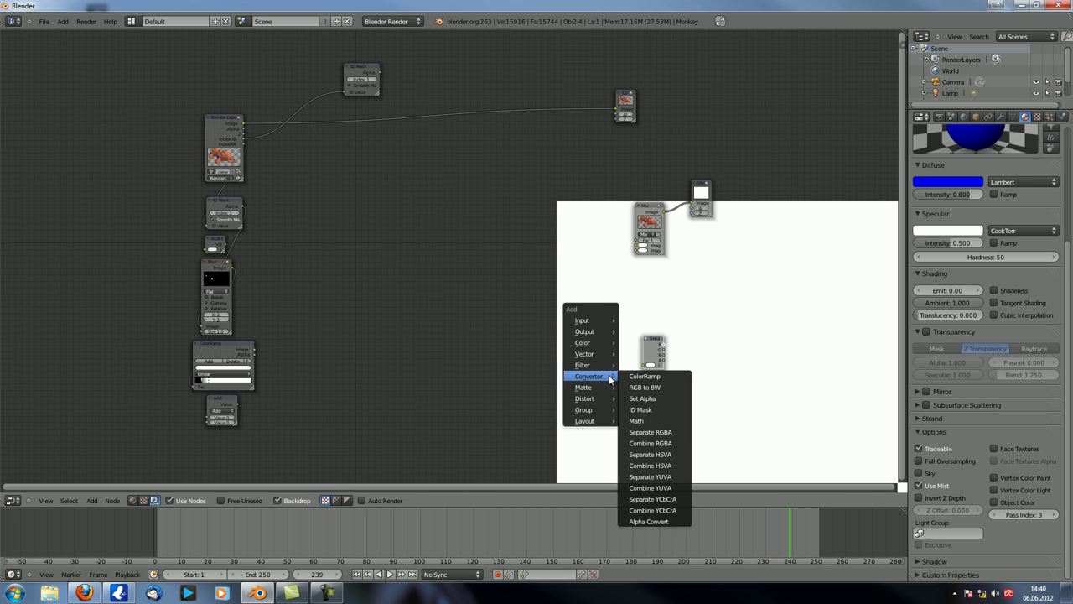
left_click(650, 442)
key("shift+a")
mouse_move(662, 454)
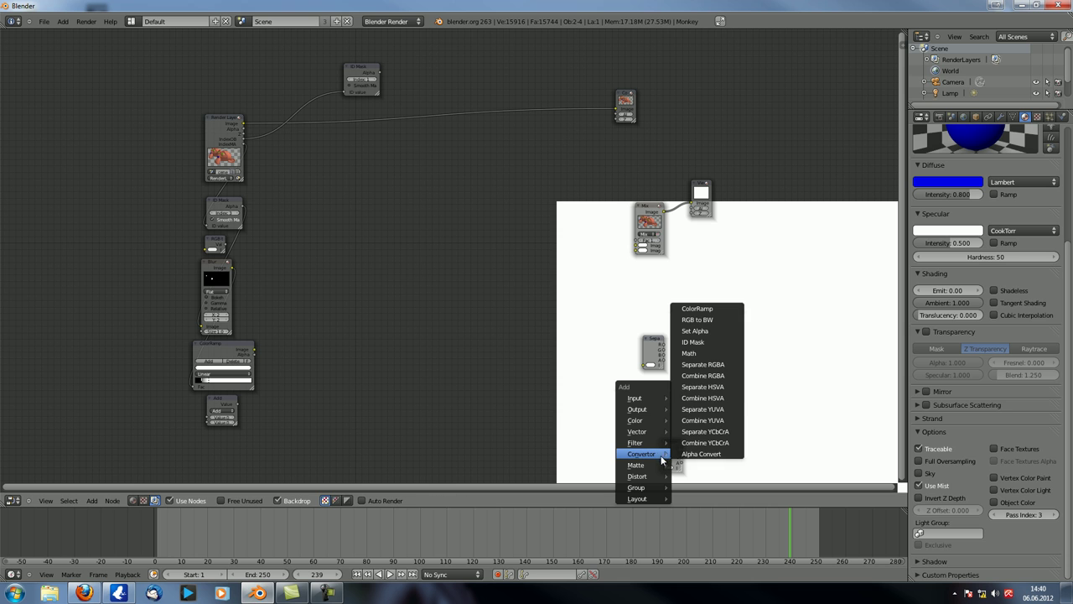
left_click(712, 409)
key("shift+a")
mouse_move(689, 407)
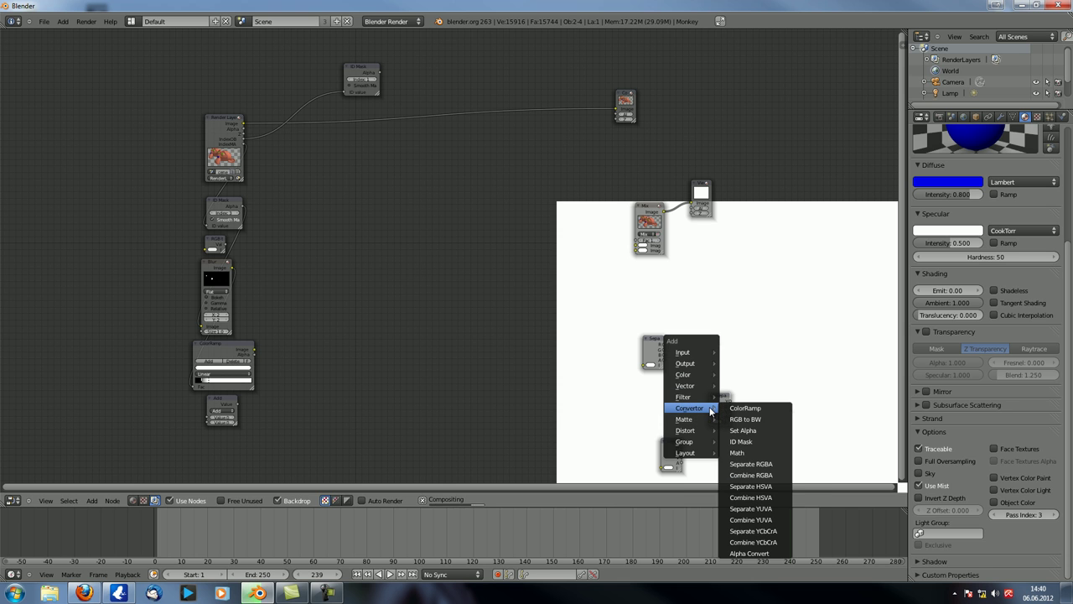
left_click(760, 529)
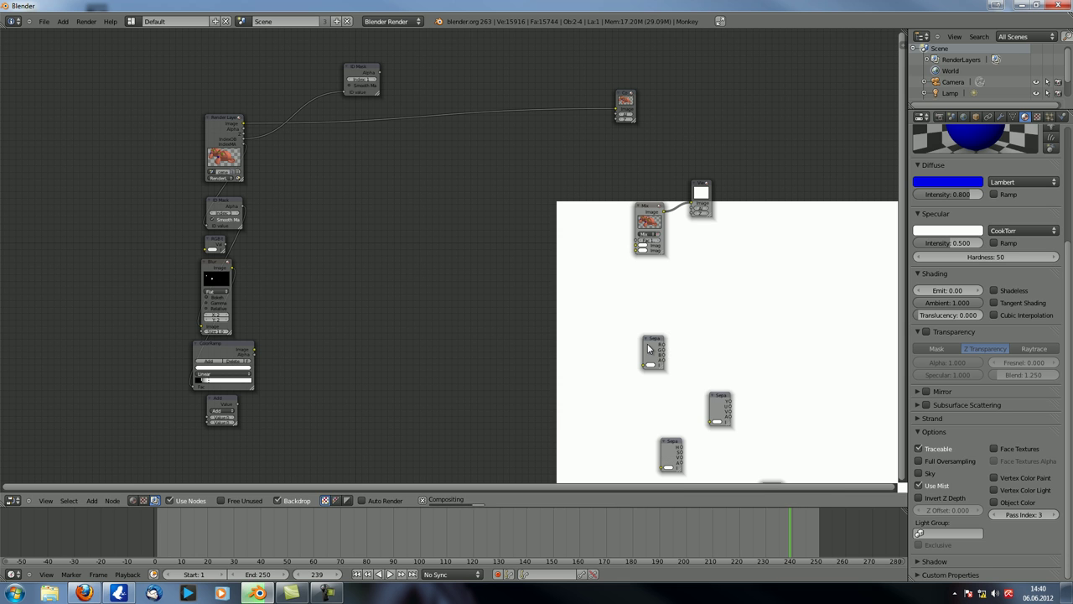
Stack the four Separate nodes in a column between Render Layers and the Viewer.
left_click_drag(647, 344, 418, 175)
left_click(404, 147)
left_click_drag(677, 453, 419, 195)
left_click_drag(727, 417, 407, 227)
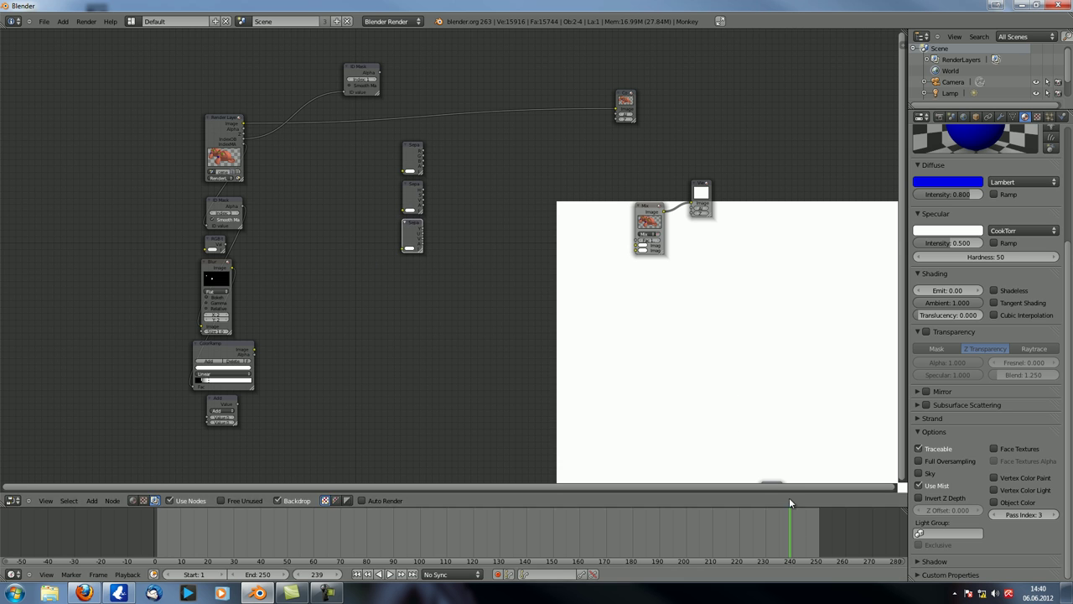
middle_click_drag(755, 463, 704, 397)
left_click_drag(753, 437, 338, 202)
left_click(338, 203)
Delete the Mix node in front of the Viewer.
middle_click_drag(343, 206, 618, 268, "ctrl")
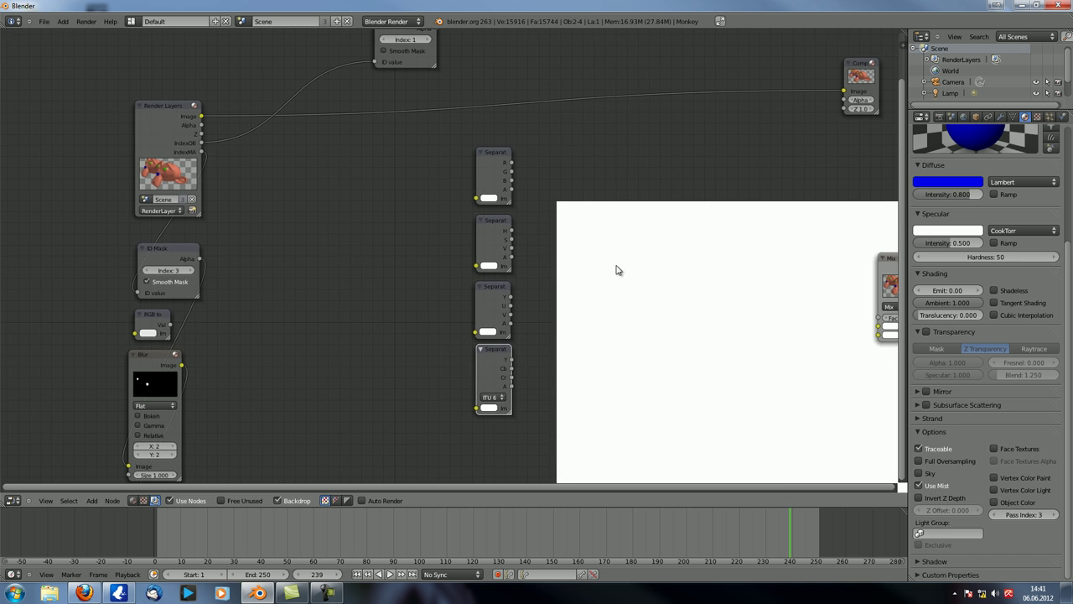
left_click_drag(888, 270, 781, 269)
key("x")
Connect the Render Layers image output to the image input of each of the four Separate nodes.
scroll(476, 147, "down", 3)
middle_click_drag(627, 230, 488, 168)
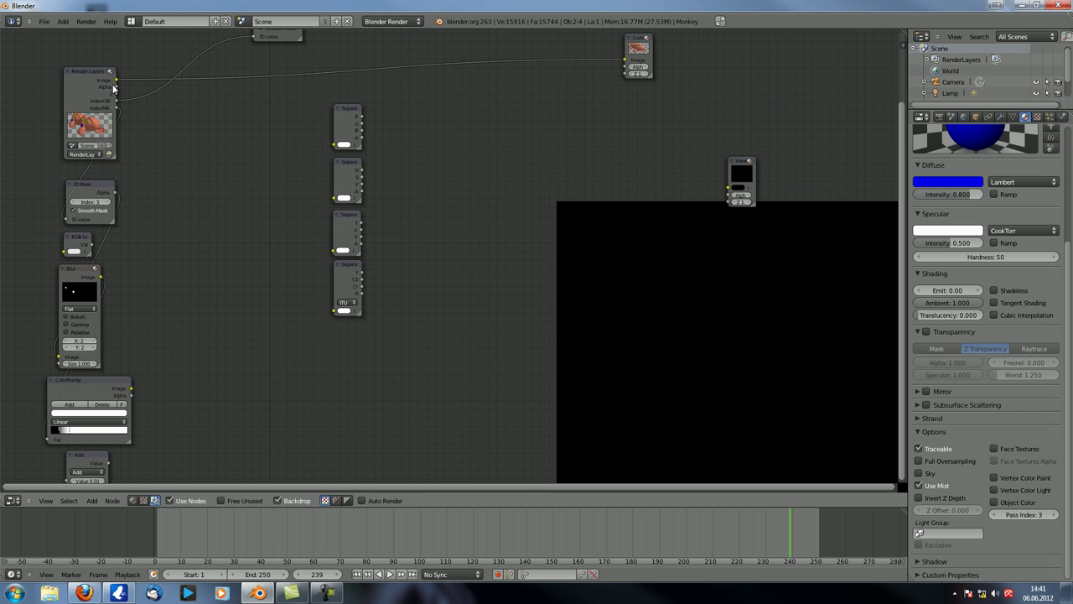
left_click(337, 125)
key("f")
left_click(96, 91)
left_click(341, 173, "shift")
key("f")
left_click(96, 94)
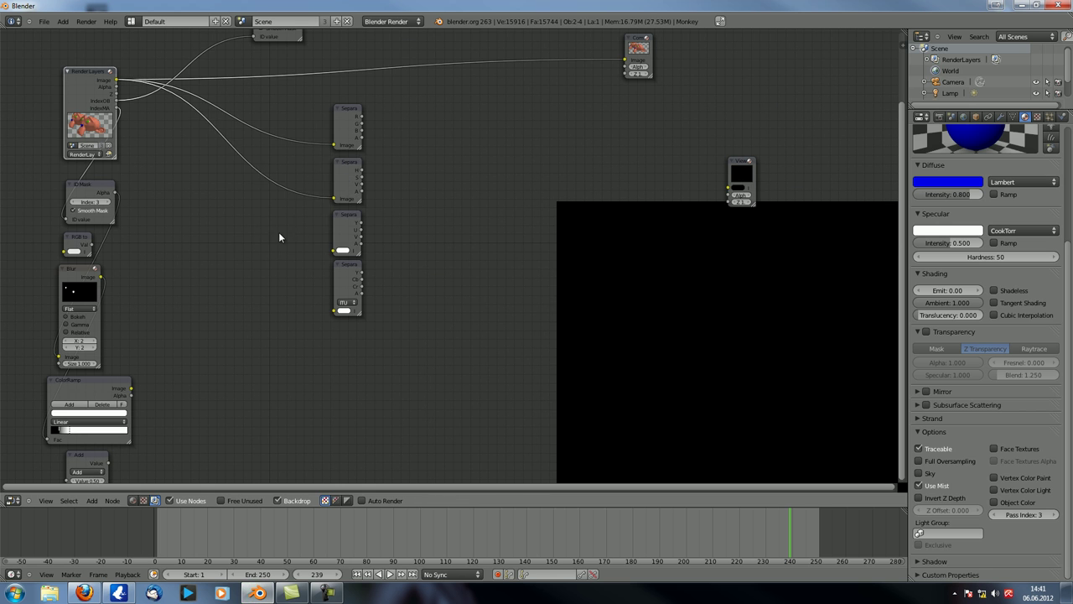
right_click(339, 236, "shift")
key("f")
right_click(342, 279, "shift")
key("f")
Move the Viewer and Composite nodes closer to the column of Separate nodes.
middle_click_drag(352, 203, 439, 246)
scroll(439, 246, "up", 2)
middle_click_drag(639, 277, 544, 312)
left_click_drag(797, 231, 626, 228)
left_click_drag(680, 94, 519, 39)
middle_click_drag(488, 243, 583, 200)
middle_click_drag(394, 135, 392, 172)
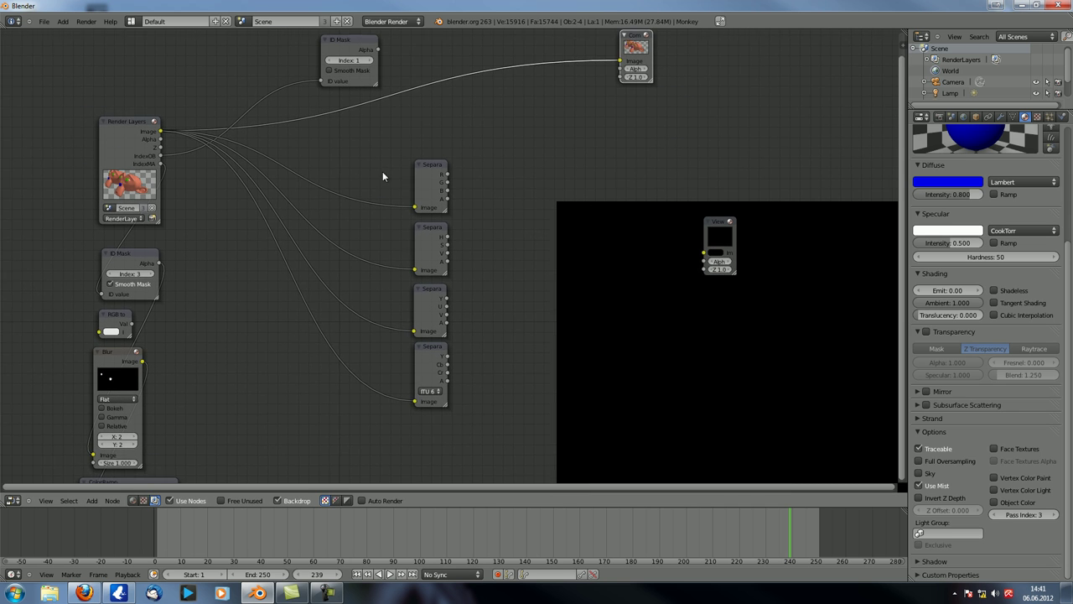
Connect the red output of the Separate RGBA node to the Viewer.
scroll(397, 171, "up", 1)
right_click(428, 171)
left_click(428, 171, "ctrl+shift")
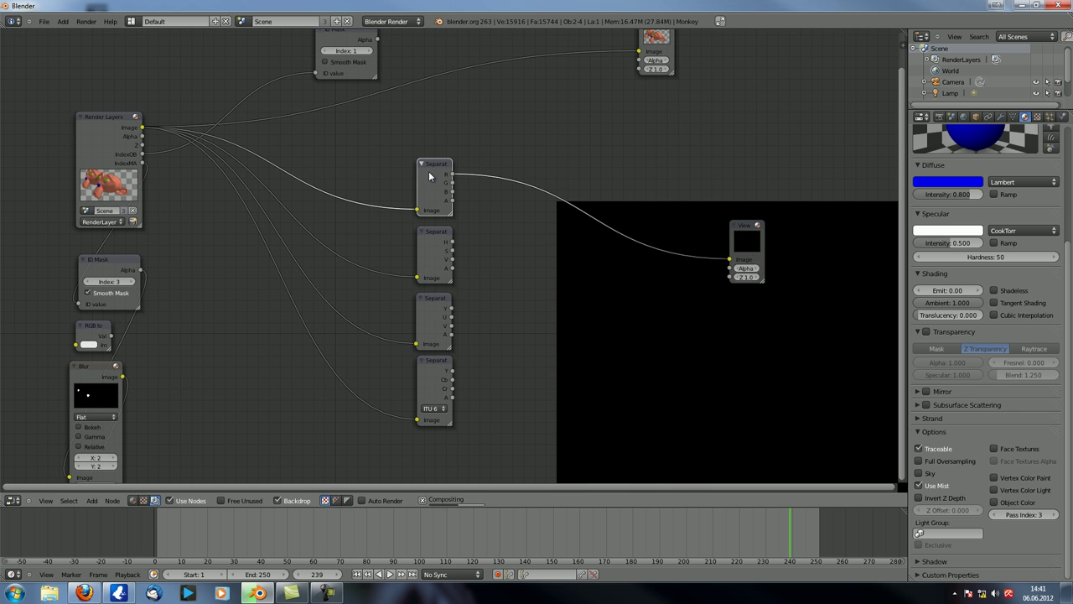
Compare the original Render Layers image with the red channel of the Separate RGBA node in the Viewer.
left_click(125, 161, "ctrl+shift")
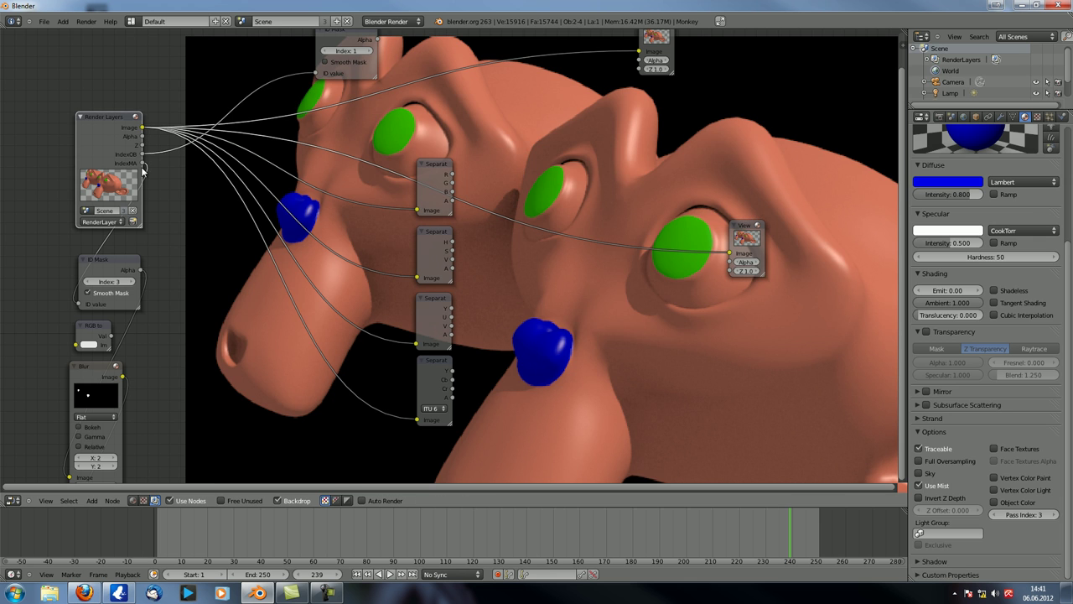
left_click(433, 168, "ctrl+shift")
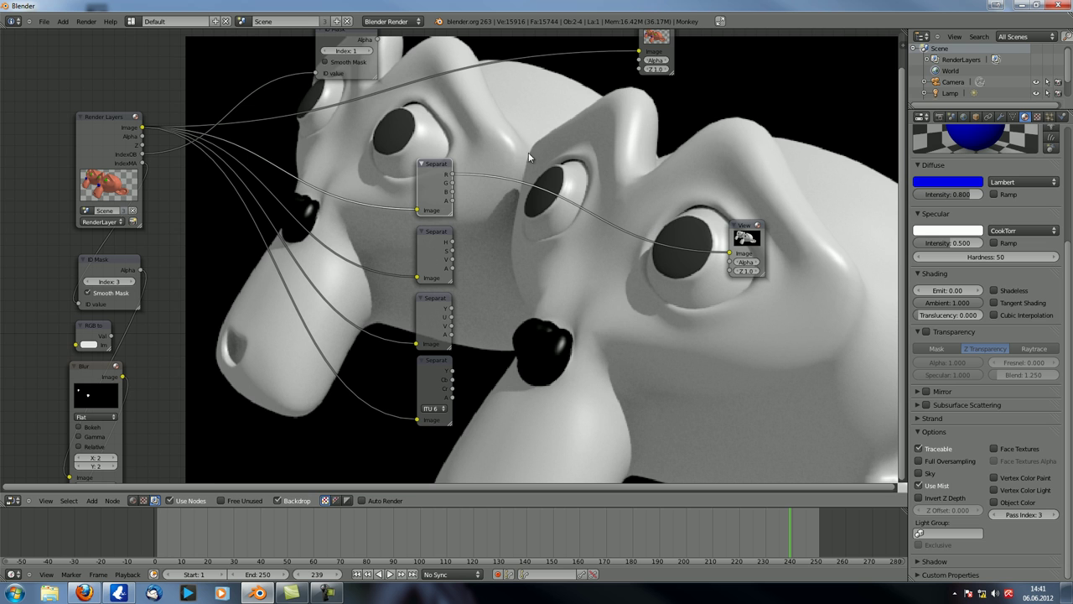
left_click(103, 130, "ctrl+shift")
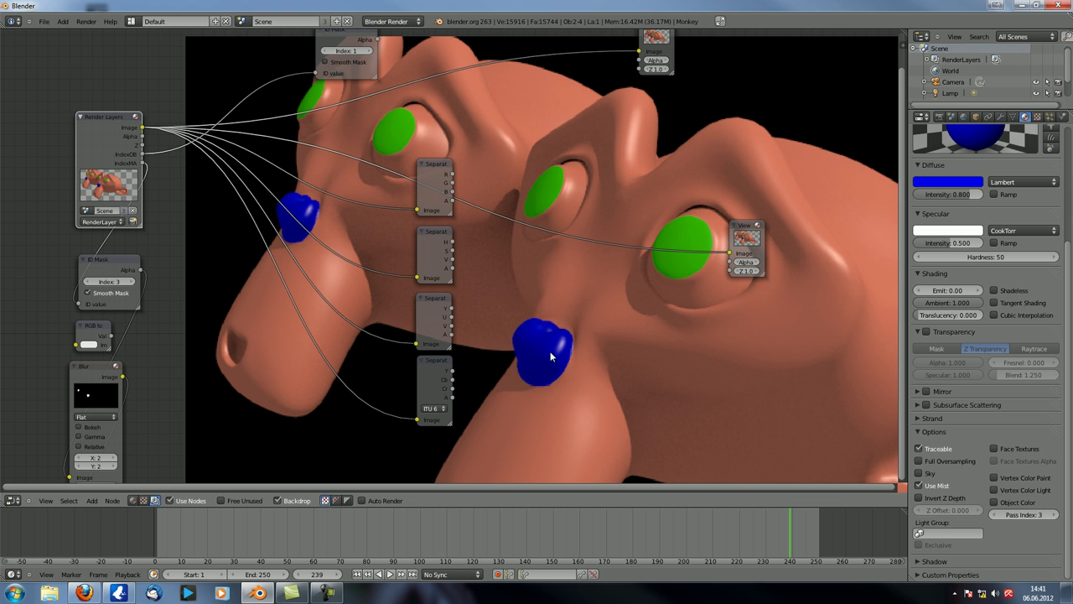
left_click(428, 178, "ctrl+shift")
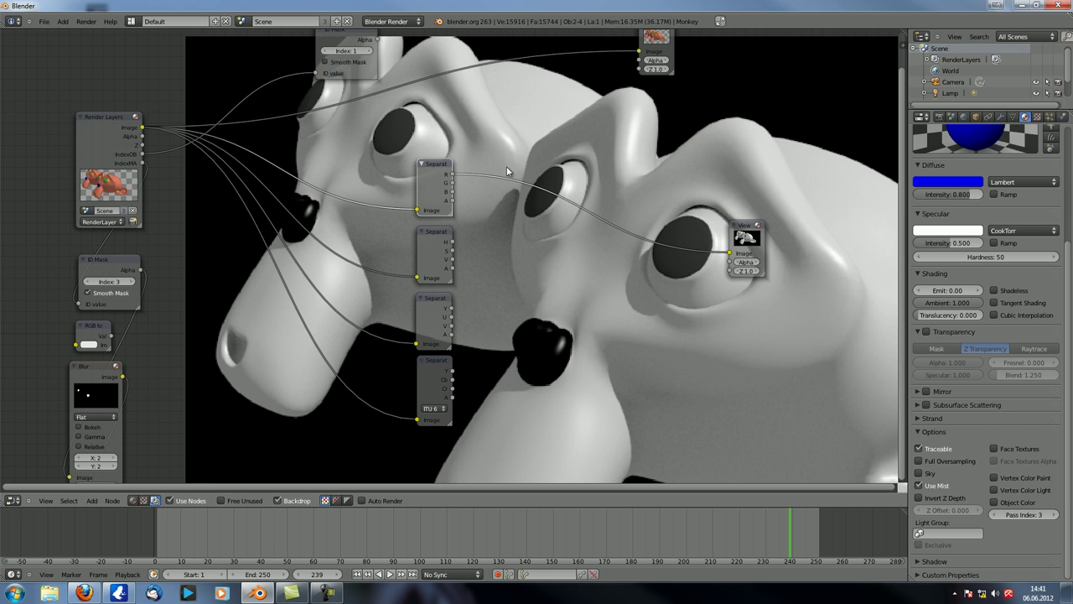
Preview the Separate RGBA node's green, blue and alpha outputs in the Viewer, ending back on the red output.
left_click(429, 190, "ctrl+shift")
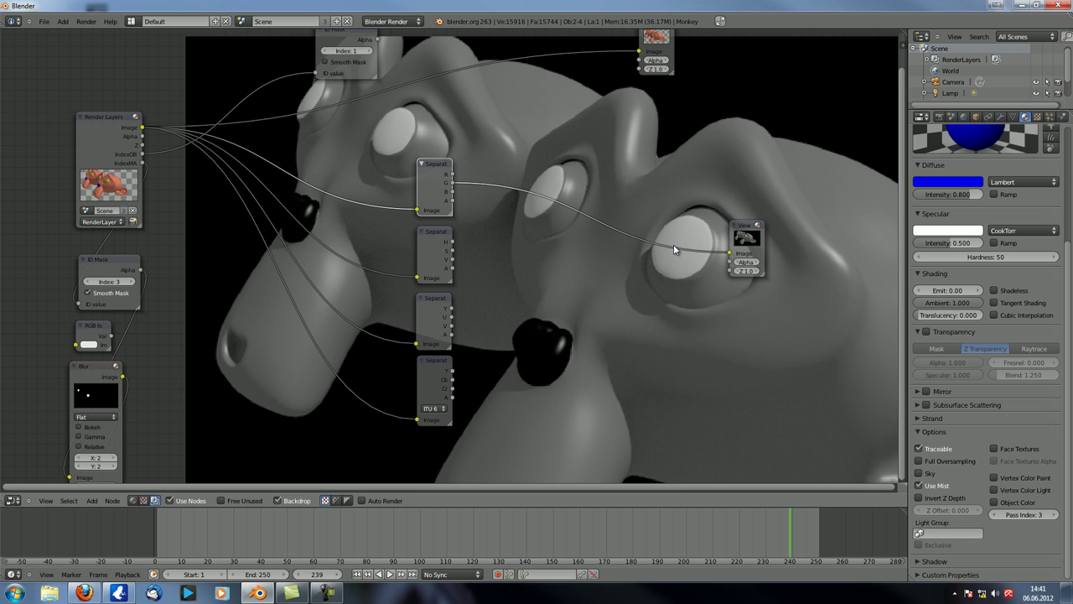
left_click(426, 193, "ctrl+shift")
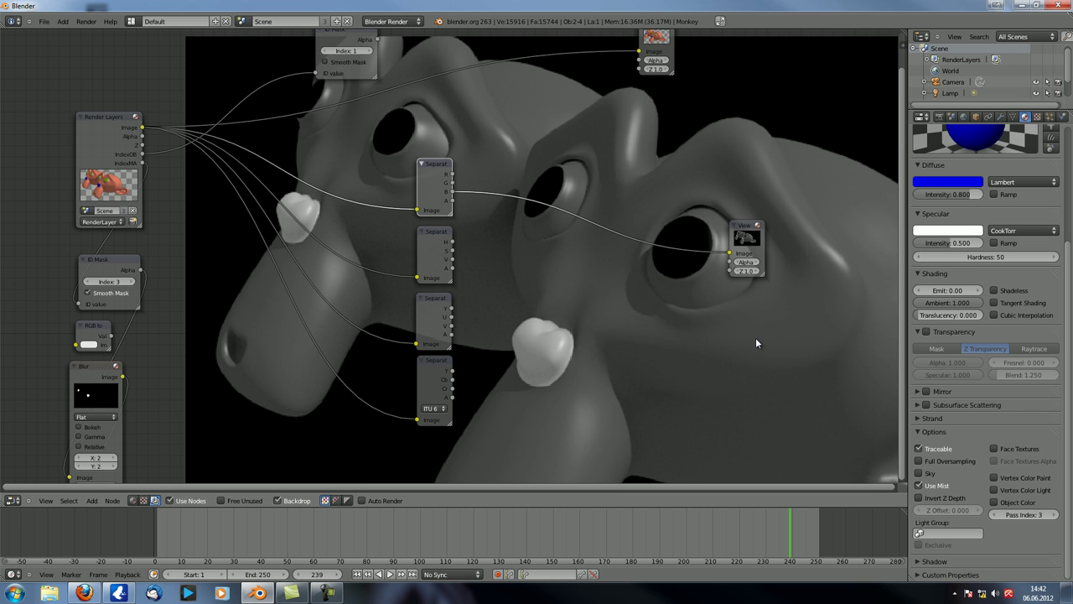
left_click(451, 189, "ctrl+shift")
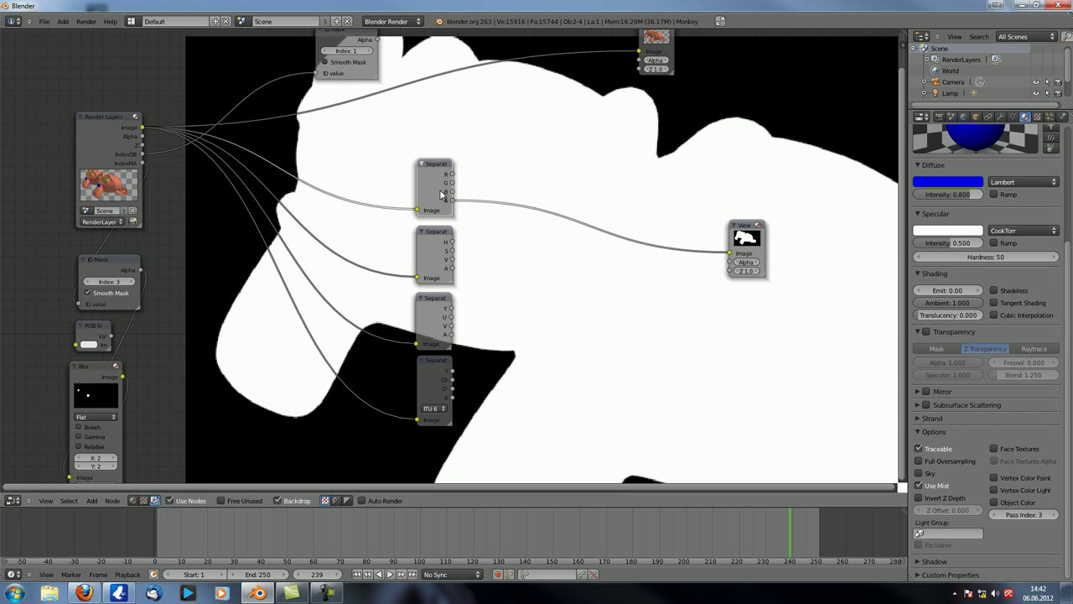
left_click(427, 174, "ctrl+shift")
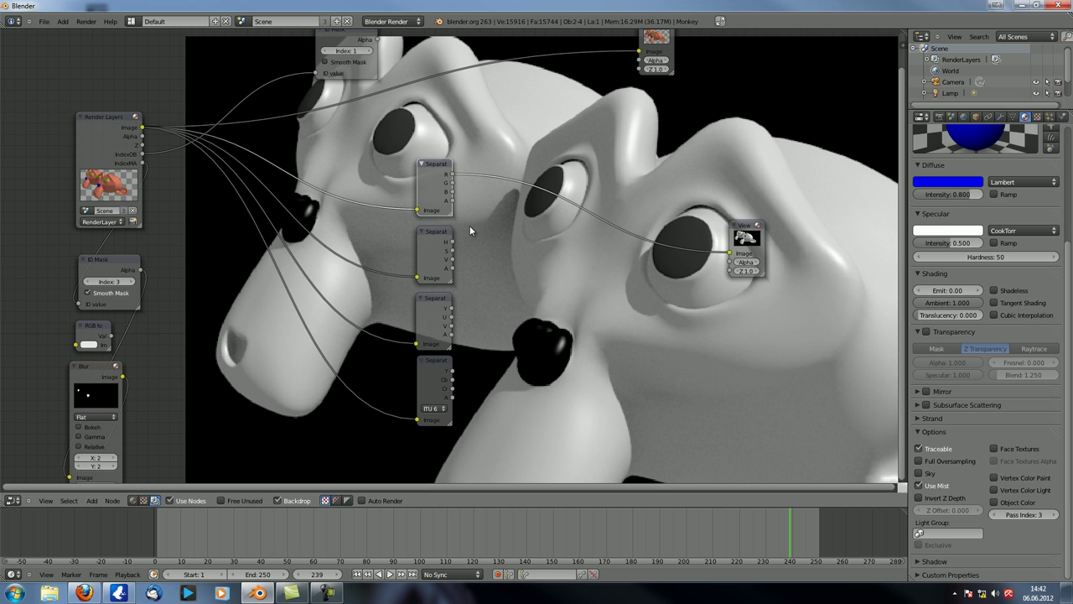
key("g")
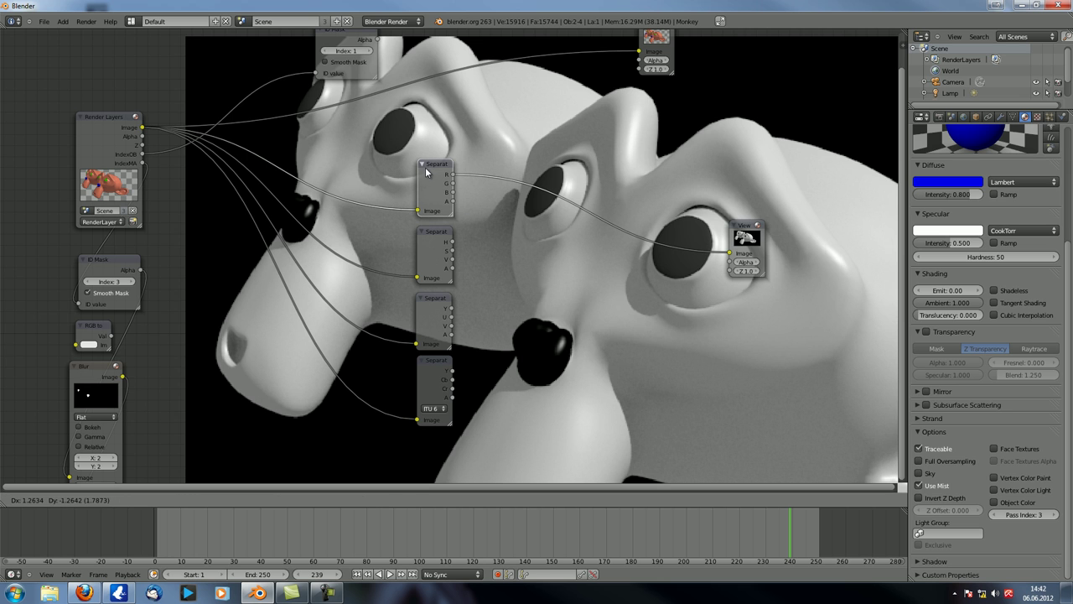
left_click(476, 160)
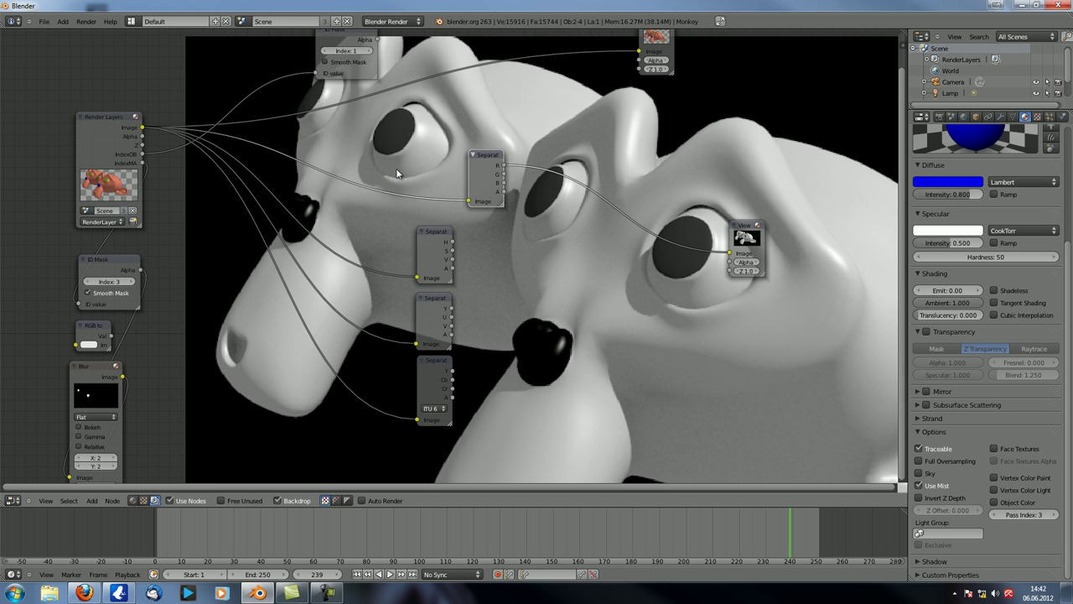
left_click_drag(480, 165, 427, 172)
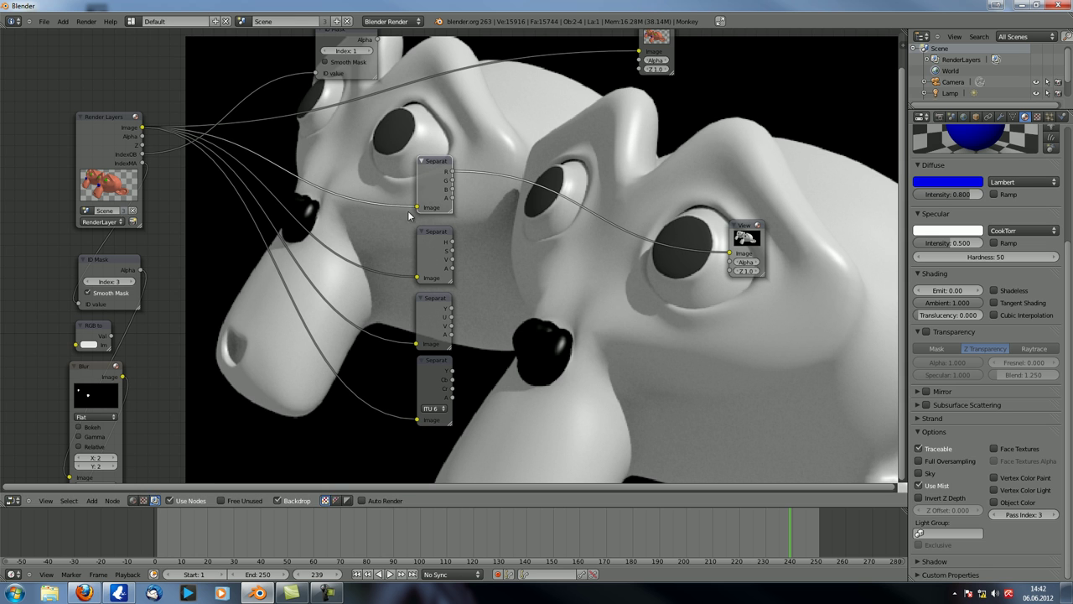
Select the sun lamp in the 3D View and set its energy to 5.
left_click(12, 500)
left_click(38, 490)
scroll(377, 366, "down", 2)
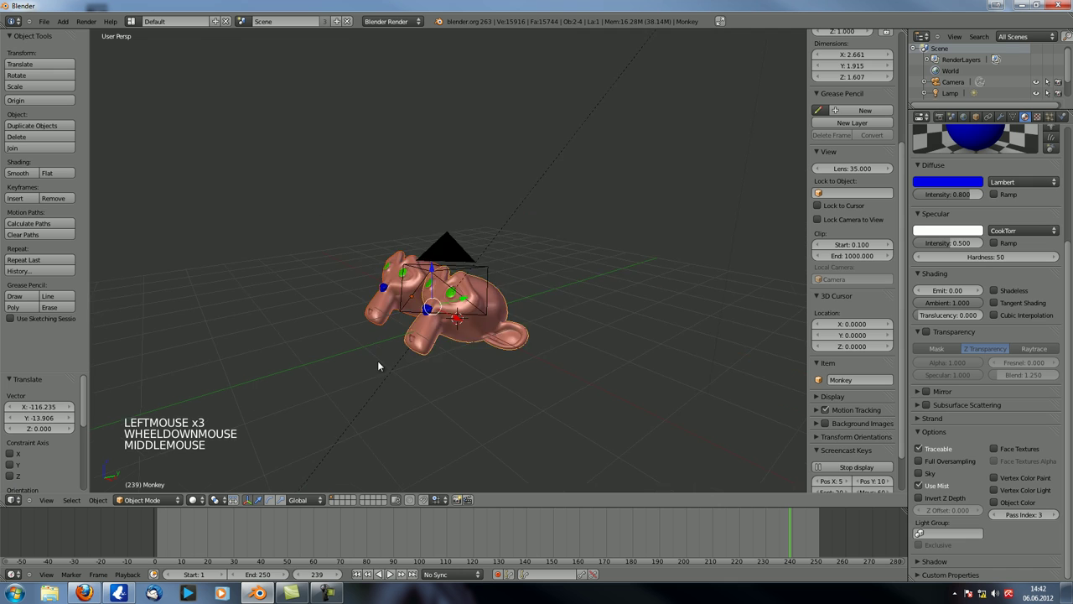
scroll(484, 316, "down", 4)
right_click(490, 299)
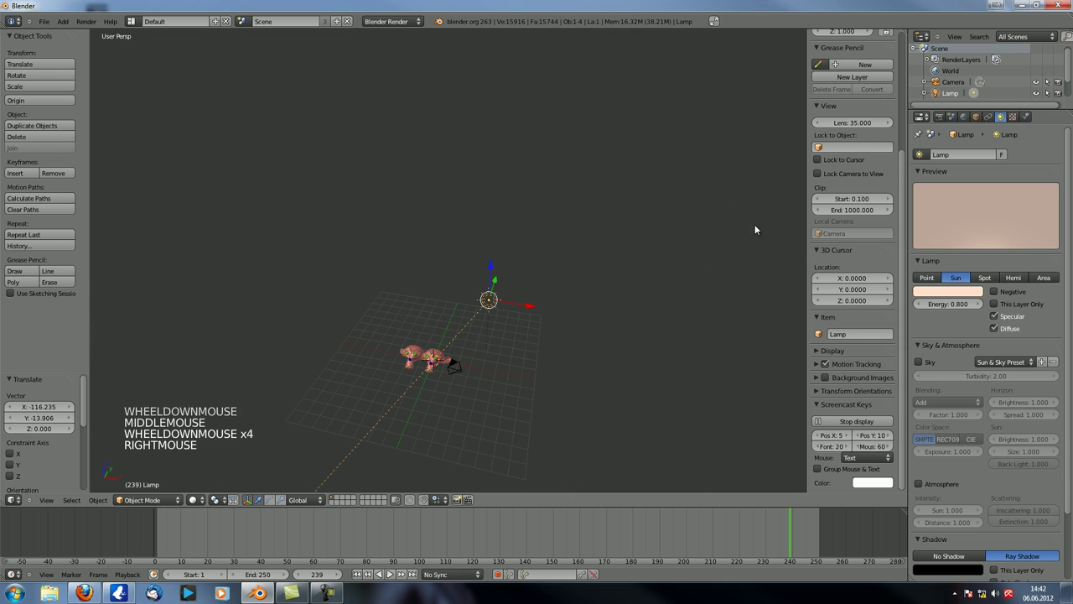
left_click(950, 303)
type("5")
key("Return")
middle_click(744, 355)
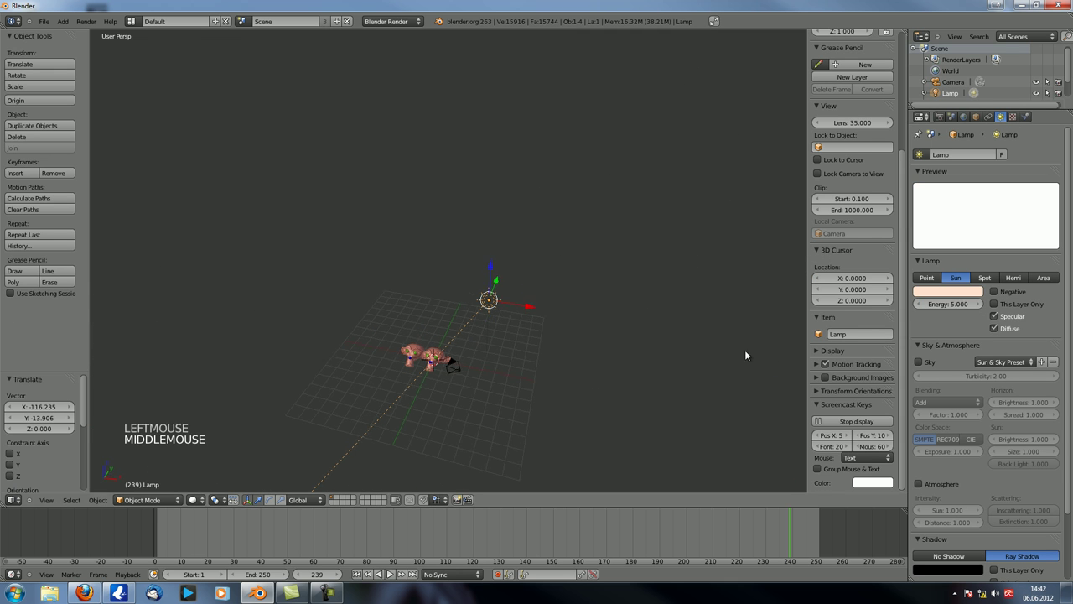
Render the current frame and return to the compositing node tree.
key("F12")
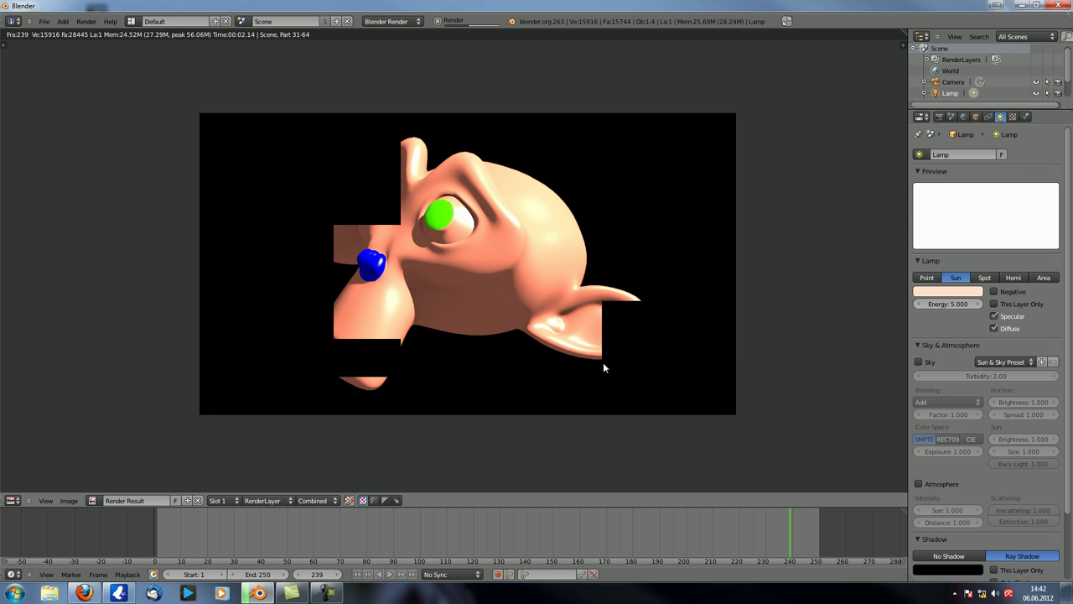
left_click(11, 501)
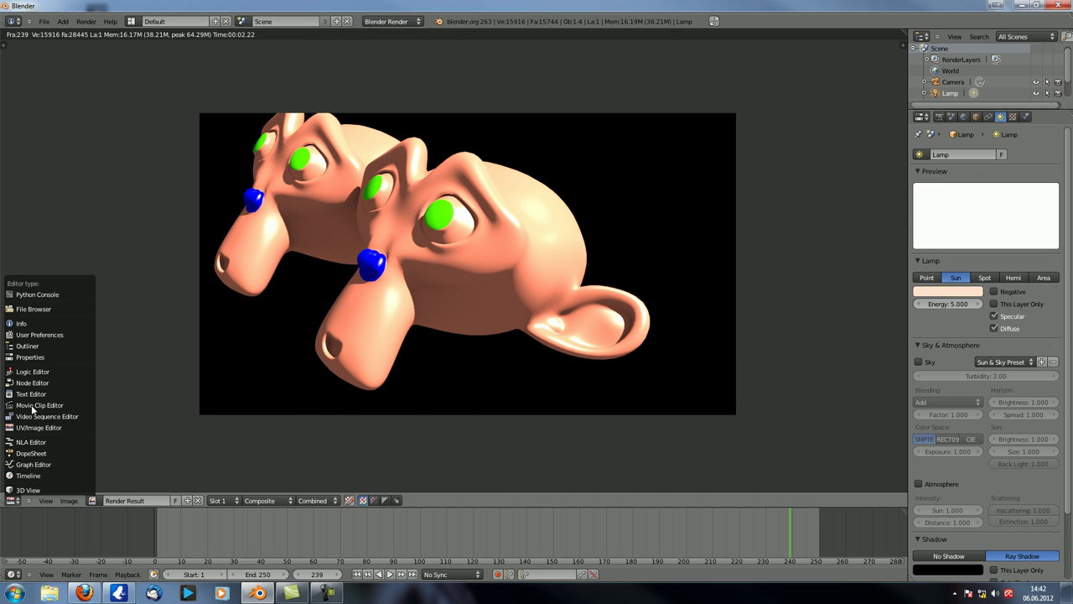
left_click(32, 382)
scroll(385, 240, "up", 1)
middle_click_drag(407, 245, 428, 303)
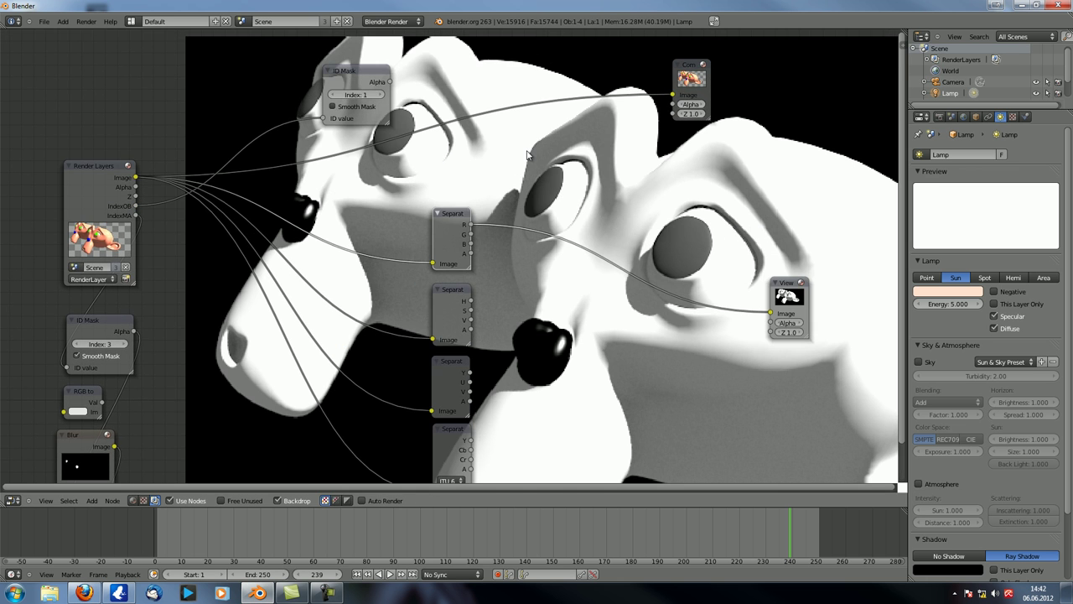
Insert the unused Math node from below the ColorRamp into the link between Render Layers and Separate RGBA.
scroll(210, 358, "down", 2)
middle_click_drag(210, 440, 216, 275)
left_click(112, 476)
left_click_drag(113, 477, 316, 61)
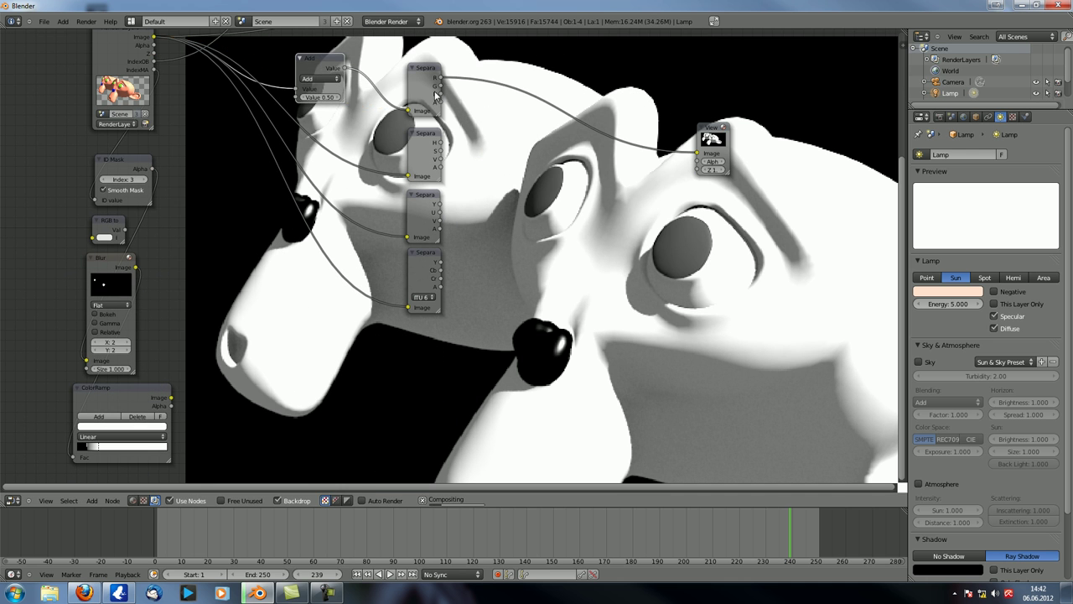
Set the Math node to Greater Than with a value of 1.000 and show its output in the Viewer.
middle_click_drag(434, 96, 432, 313)
scroll(408, 309, "up", 1)
left_click(312, 295)
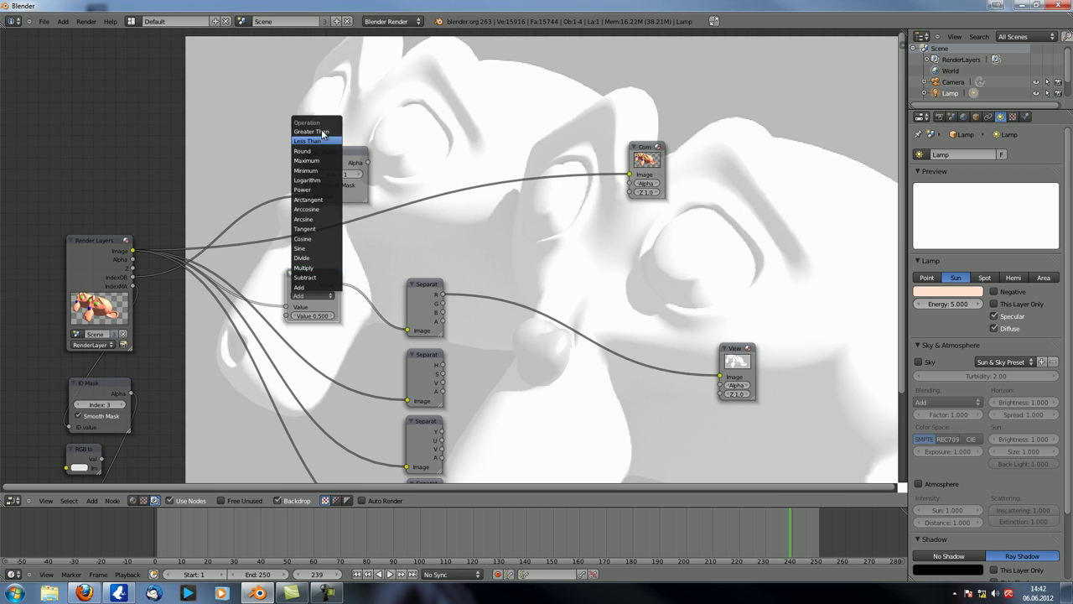
left_click(311, 131)
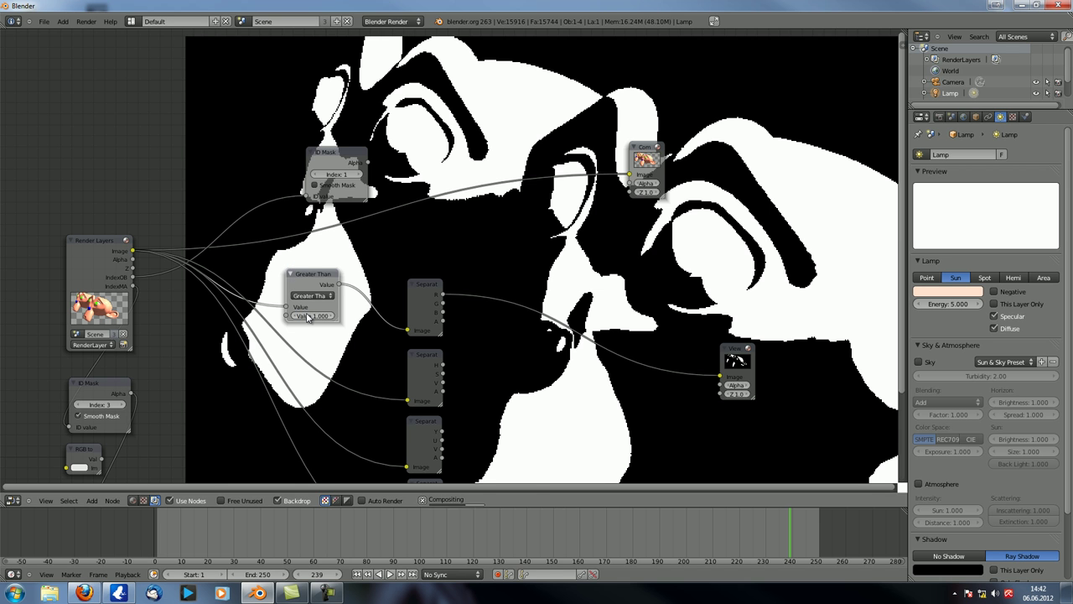
left_click_drag(325, 277, 339, 256)
left_click(345, 262, "ctrl+shift")
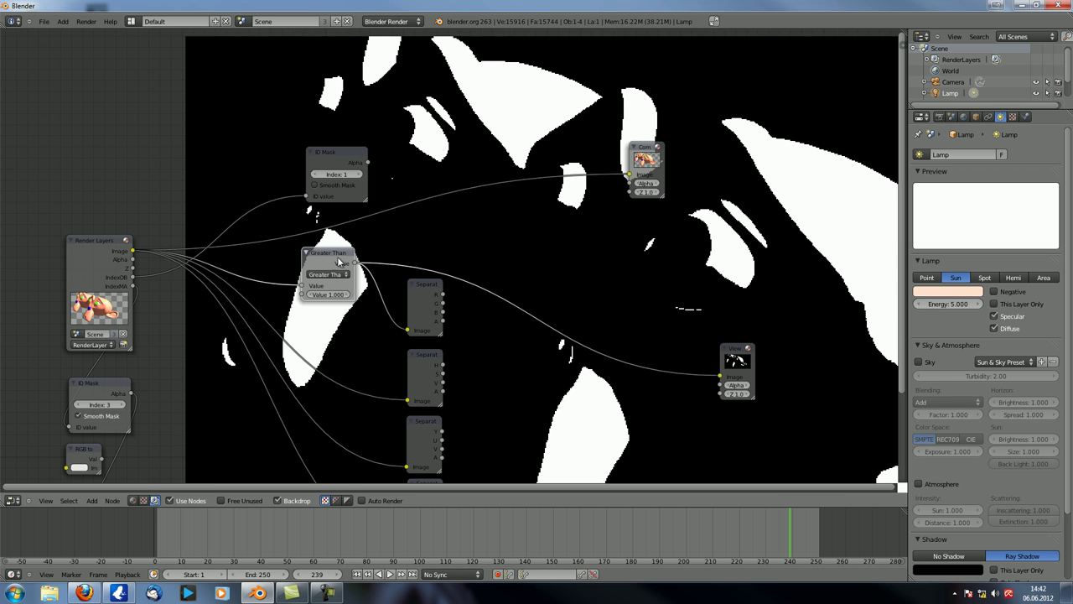
Delete the Greater Than node while keeping its links, and move the ID Mask and Composite nodes higher up.
left_click_drag(325, 260, 322, 275)
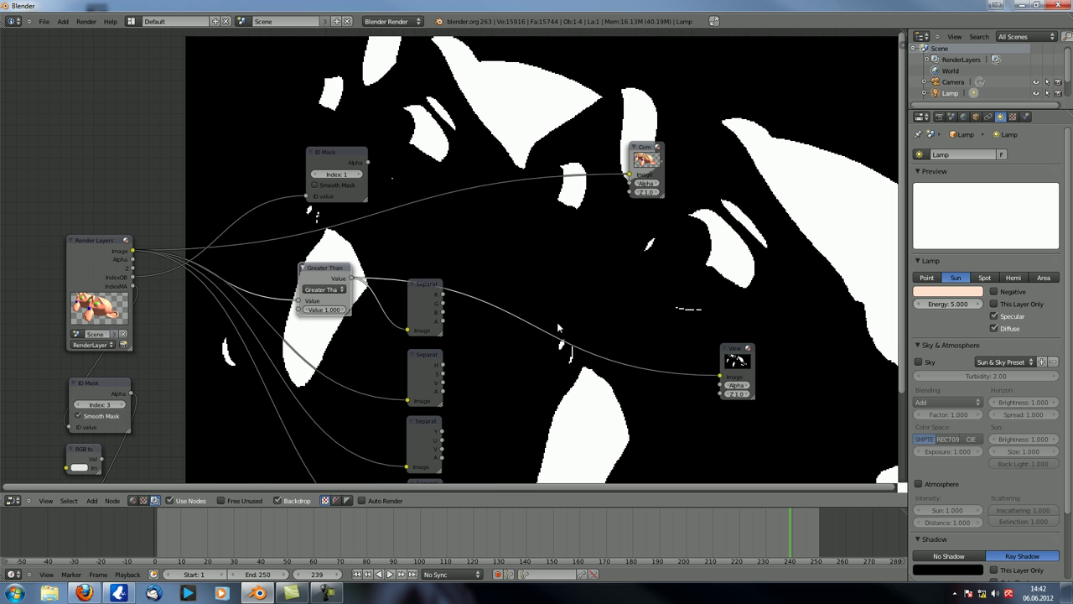
key("ctrl+x")
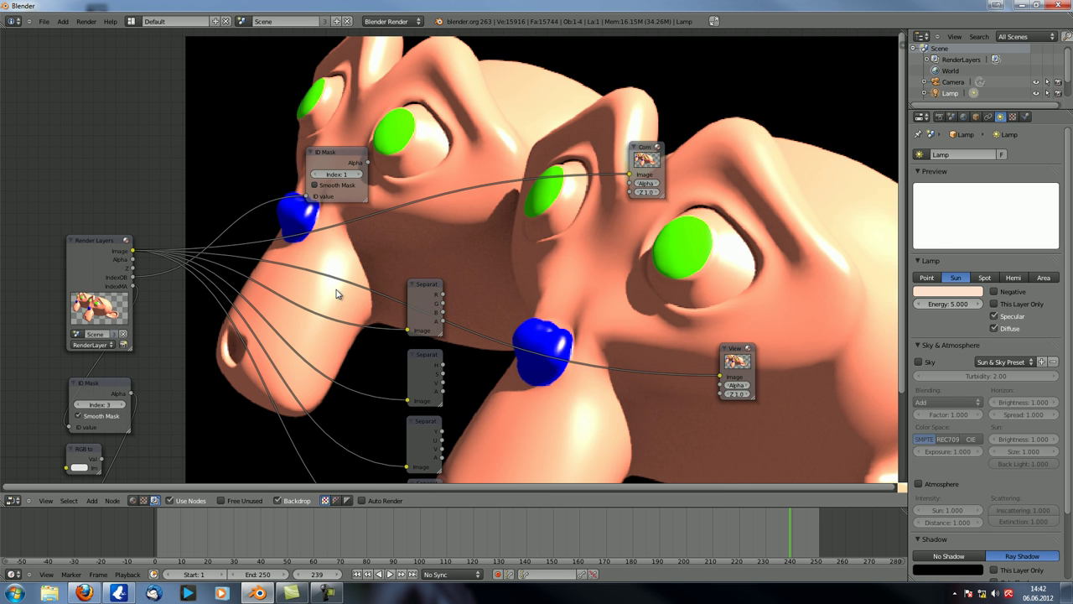
left_click_drag(433, 290, 431, 295)
left_click_drag(327, 156, 304, 33)
left_click_drag(624, 151, 627, 47)
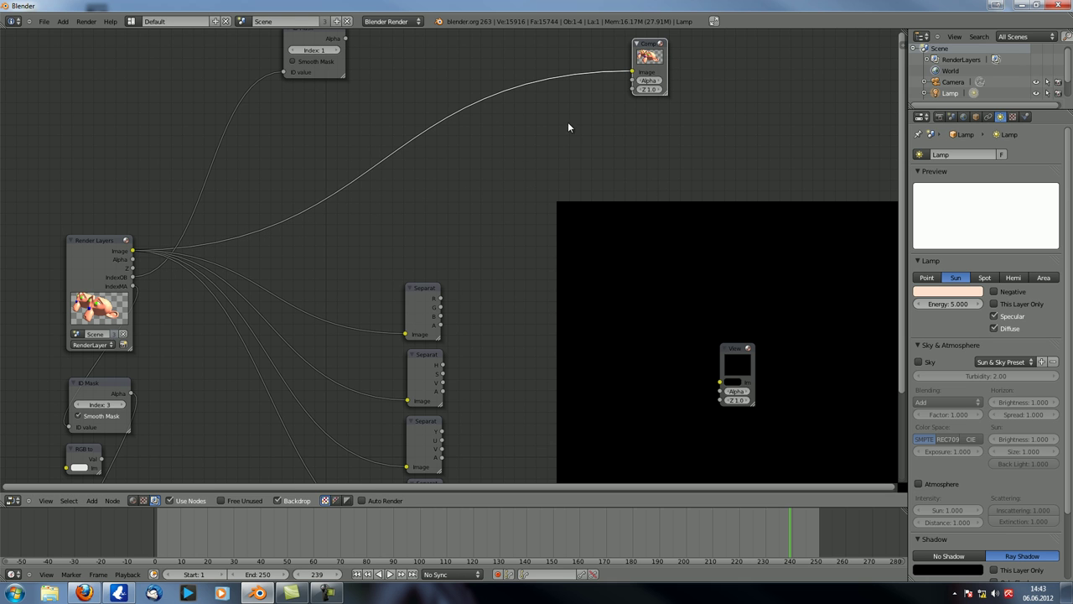
Insert a Mix node between Render Layers and Composite and set its blend type to Multiply.
key("shift+a")
mouse_move(361, 182)
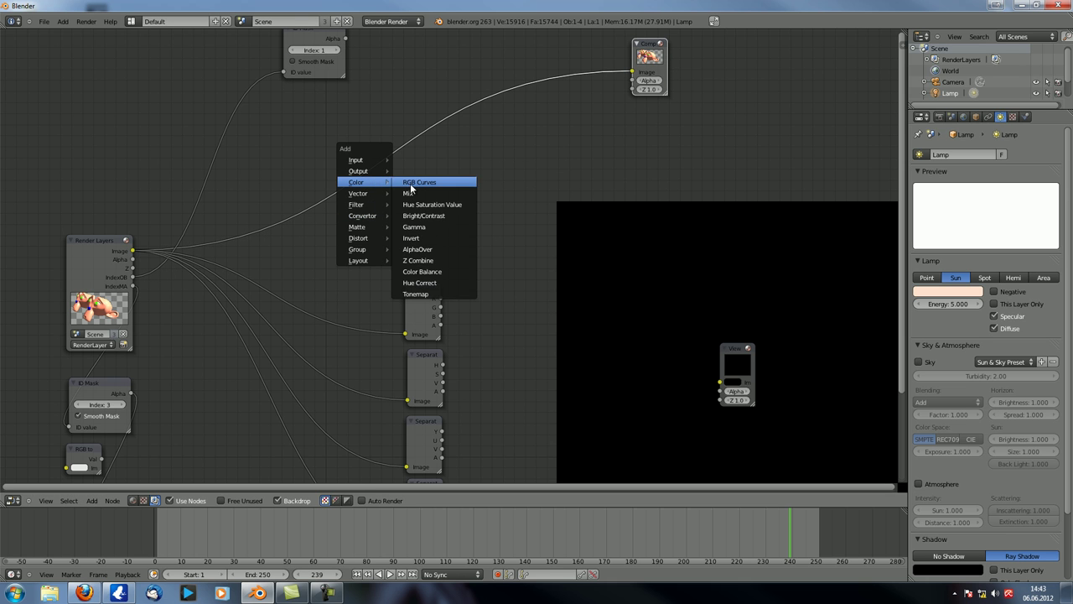
left_click(415, 180)
left_click(420, 106)
left_click(416, 166)
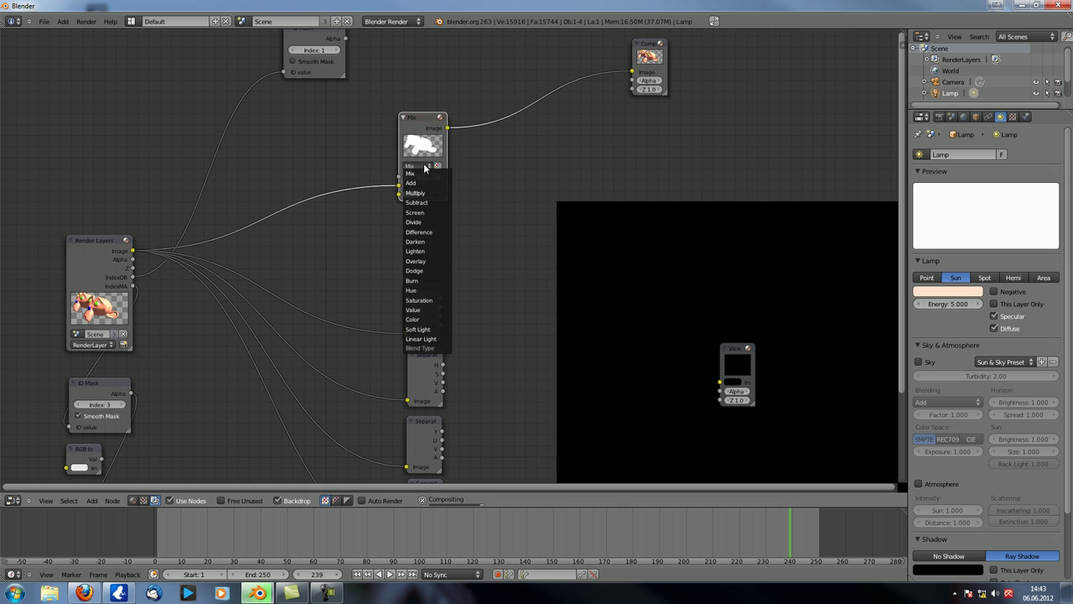
left_click(427, 195)
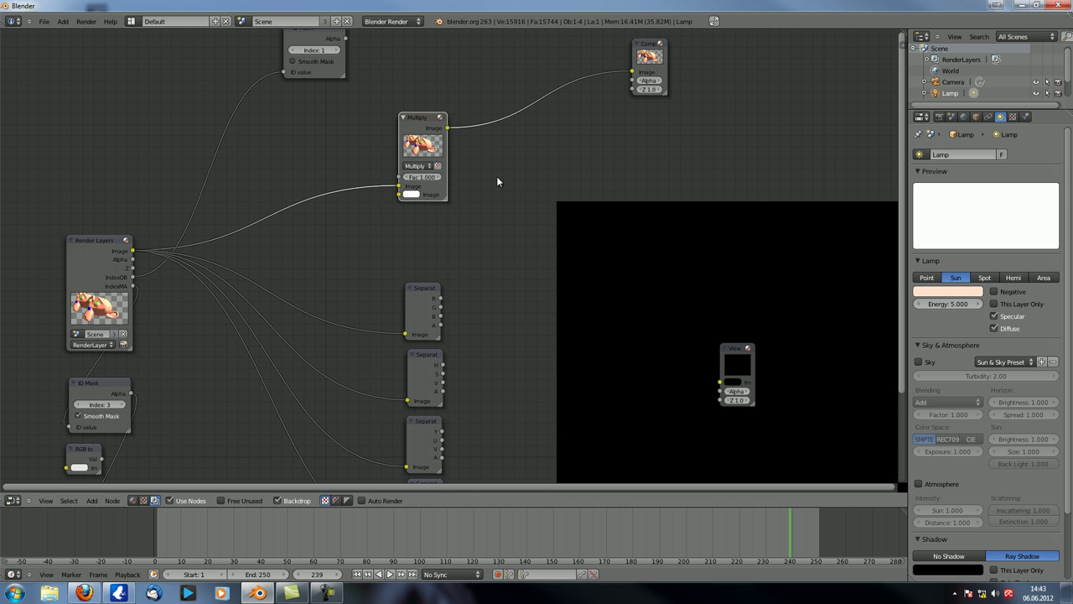
Connect the Render Layers image to the Multiply node's second image input and show the result in the Viewer.
left_click_drag(134, 251, 399, 195)
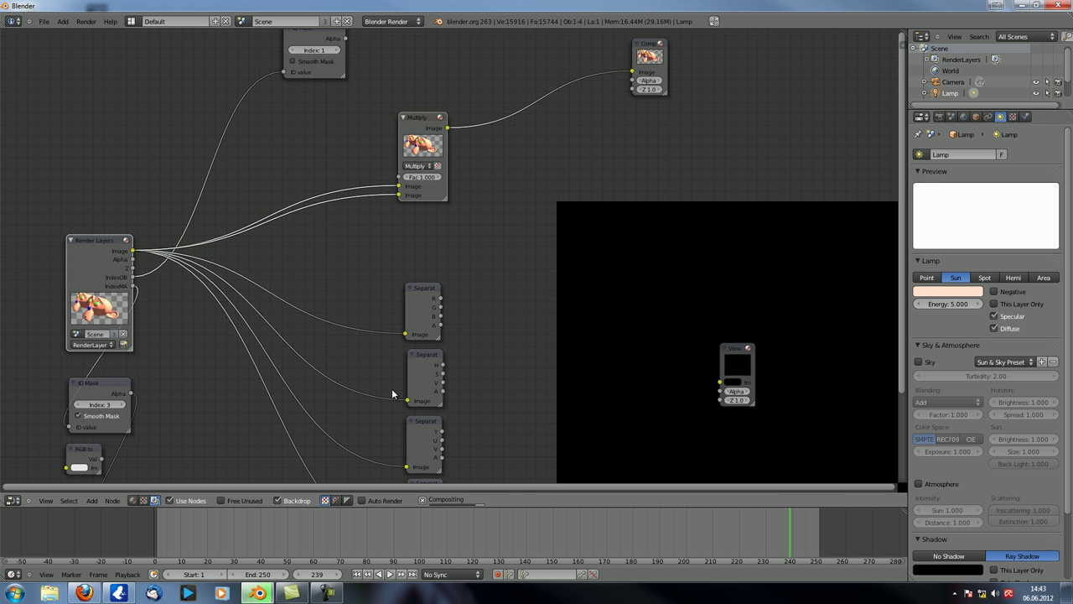
left_click(432, 121, "ctrl+shift")
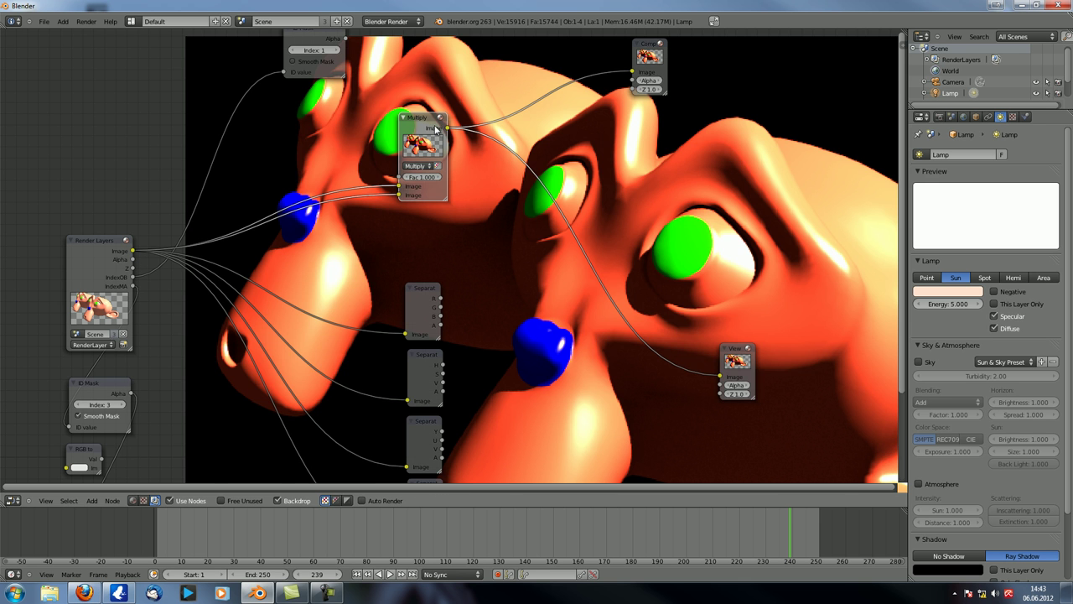
middle_click_drag(698, 280, 611, 246)
middle_click_drag(662, 312, 591, 216, "alt")
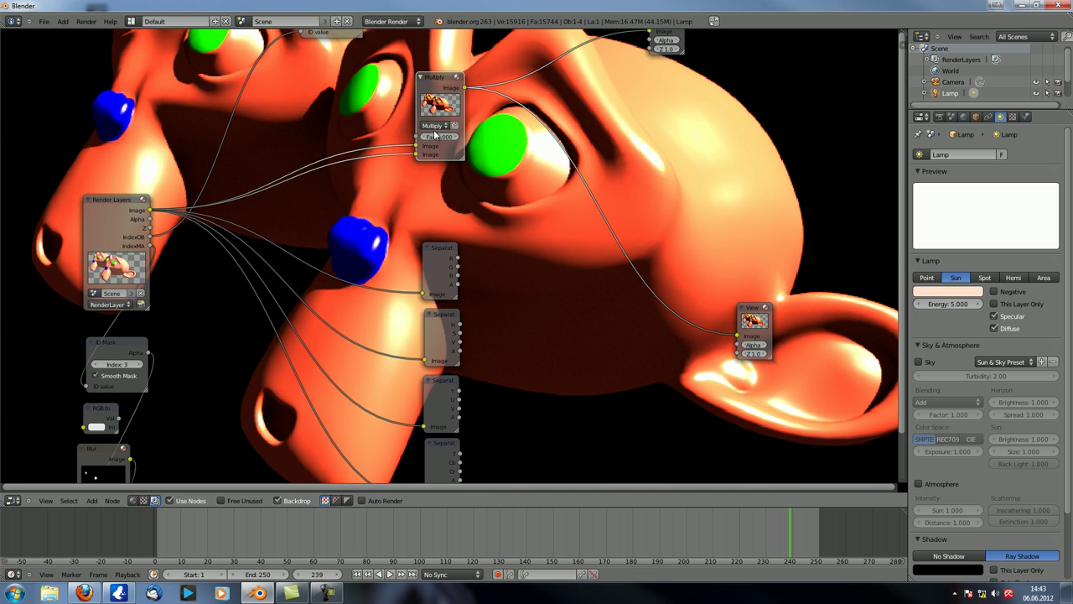
Compare the Multiply node's result with the original Render Layers image in the Viewer.
left_click(440, 84, "ctrl+shift")
left_click_drag(436, 80, 463, 66)
left_click(105, 220, "ctrl+shift")
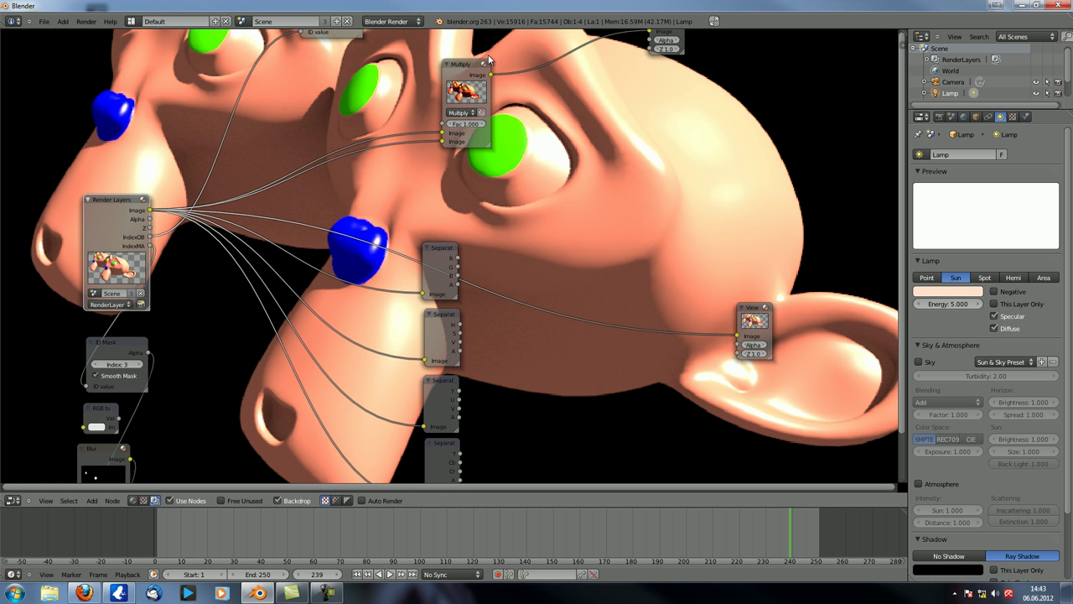
Replace the Multiply node with a Map Value node on the link between Render Layers and Composite.
key("shift+a")
mouse_move(453, 151)
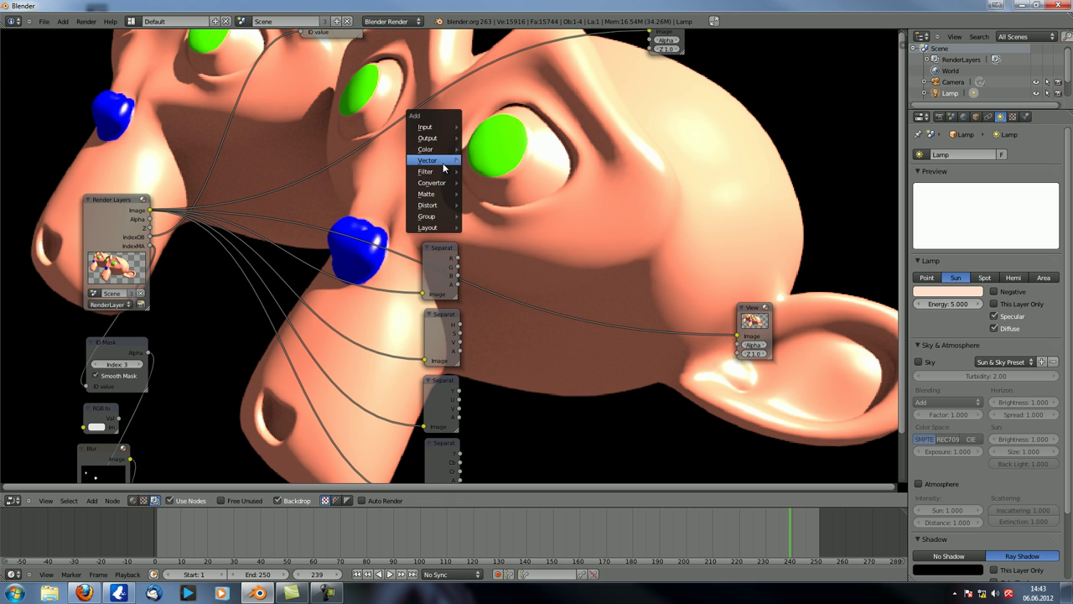
left_click(486, 182)
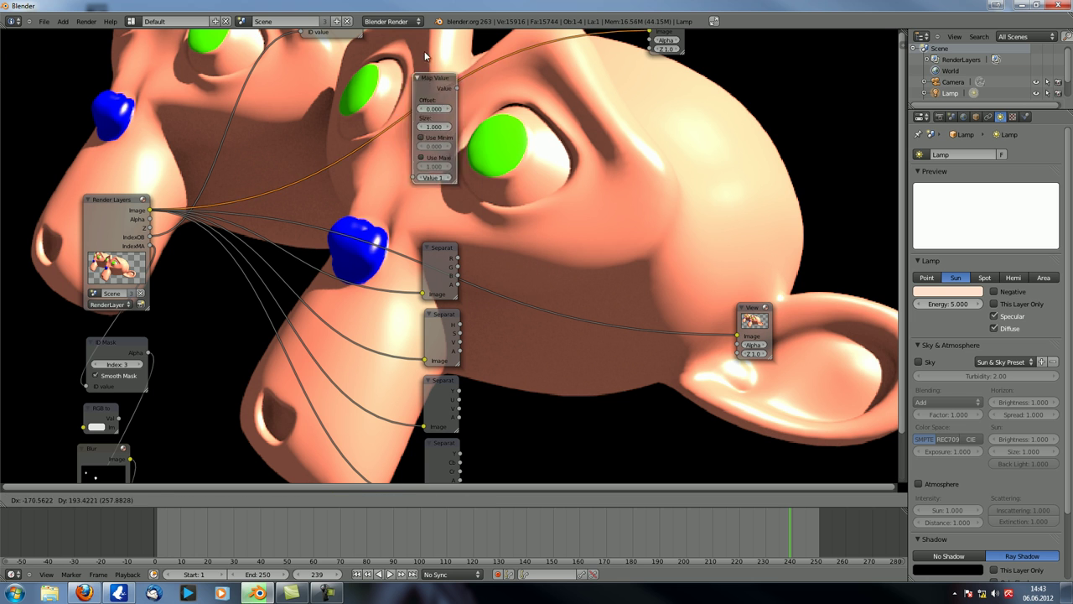
Enable the minimum and maximum limits on the Map Value node and show its output in the Viewer.
left_click(404, 110)
left_click(404, 130)
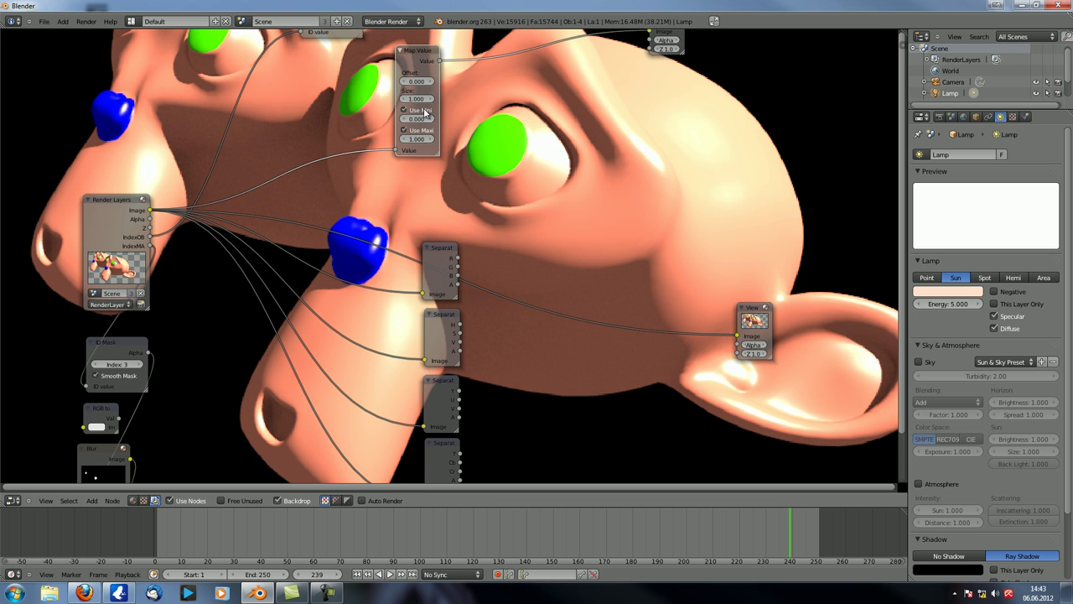
left_click(426, 56, "ctrl+shift")
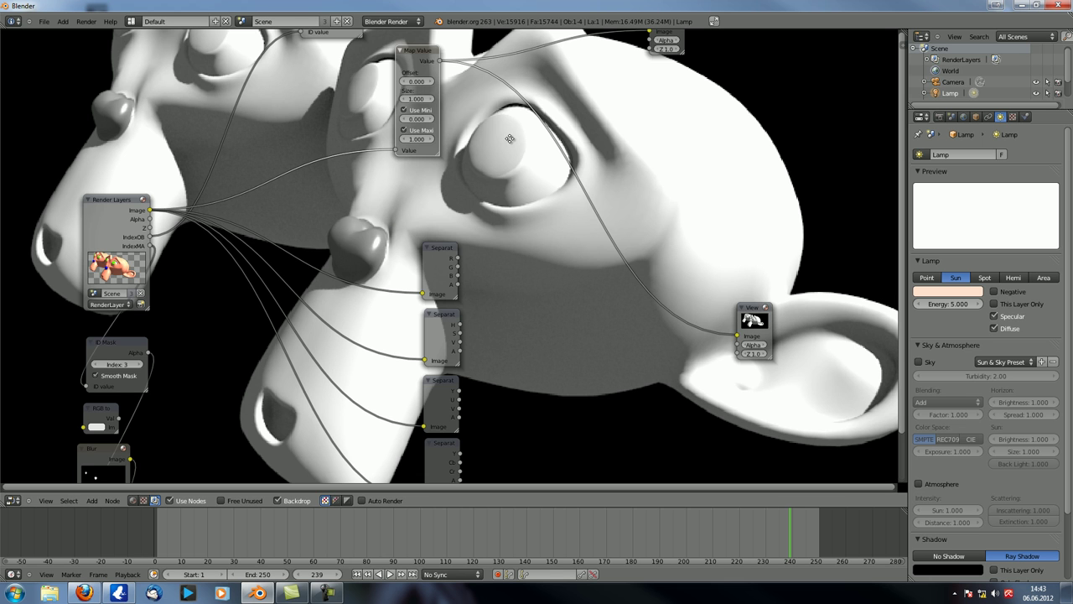
Reposition the Map Value node and move the Viewer node away to make room for another node.
middle_click_drag(477, 79, 503, 141)
left_click_drag(455, 116, 450, 115)
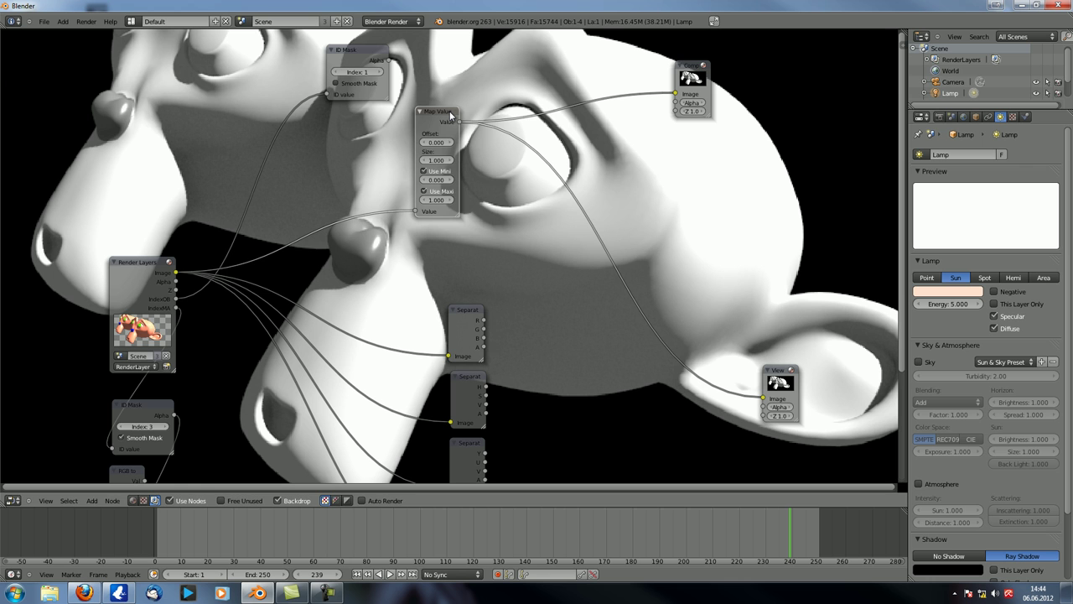
left_click_drag(450, 115, 458, 114)
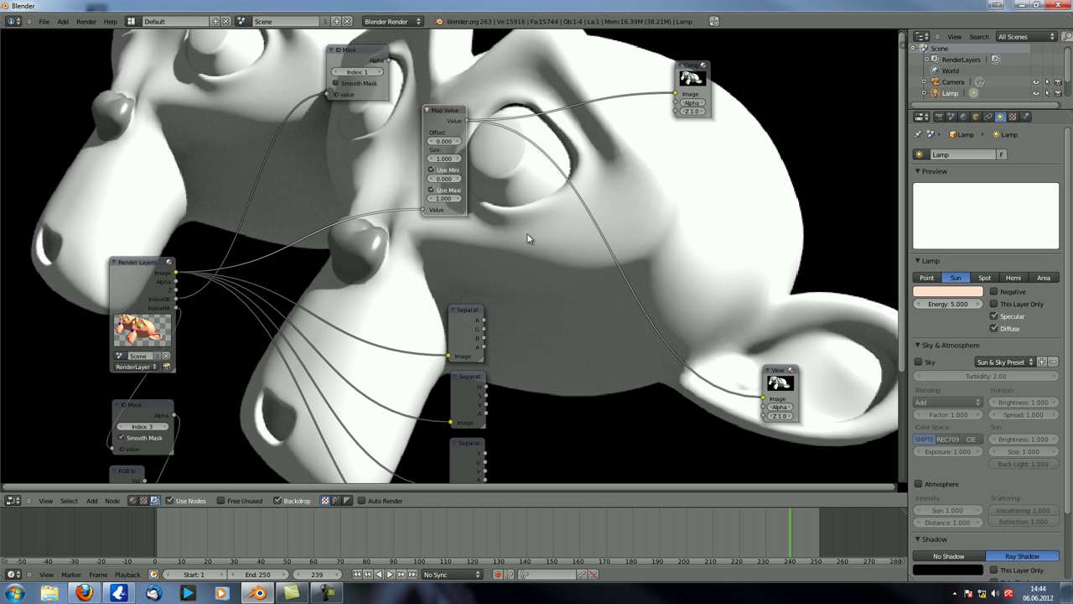
middle_click_drag(527, 238, 414, 173)
middle_click_drag(467, 231, 498, 227)
left_click_drag(691, 298, 823, 120)
Add a Combine RGBA node beside the Separate RGBA node and show its output in the Viewer.
key("shift+a")
mouse_move(630, 348)
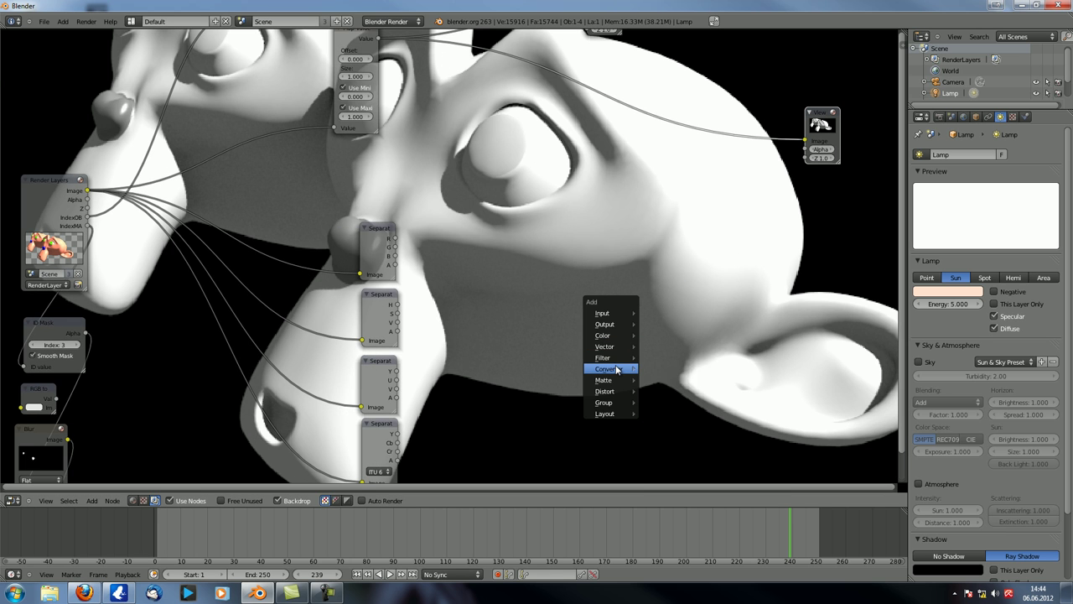
mouse_move(618, 369)
left_click(689, 439)
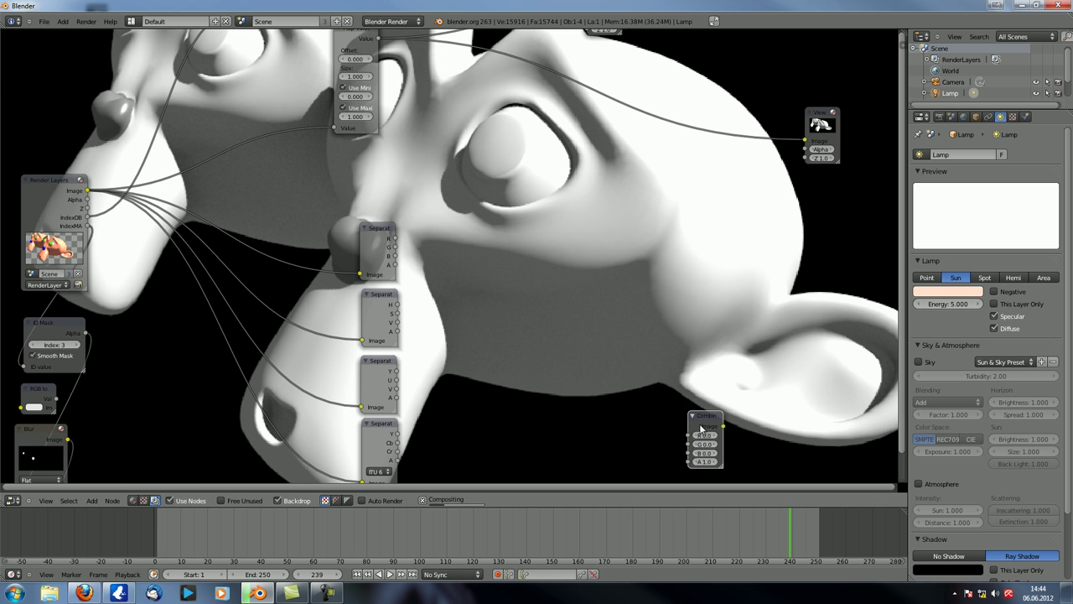
left_click(544, 224)
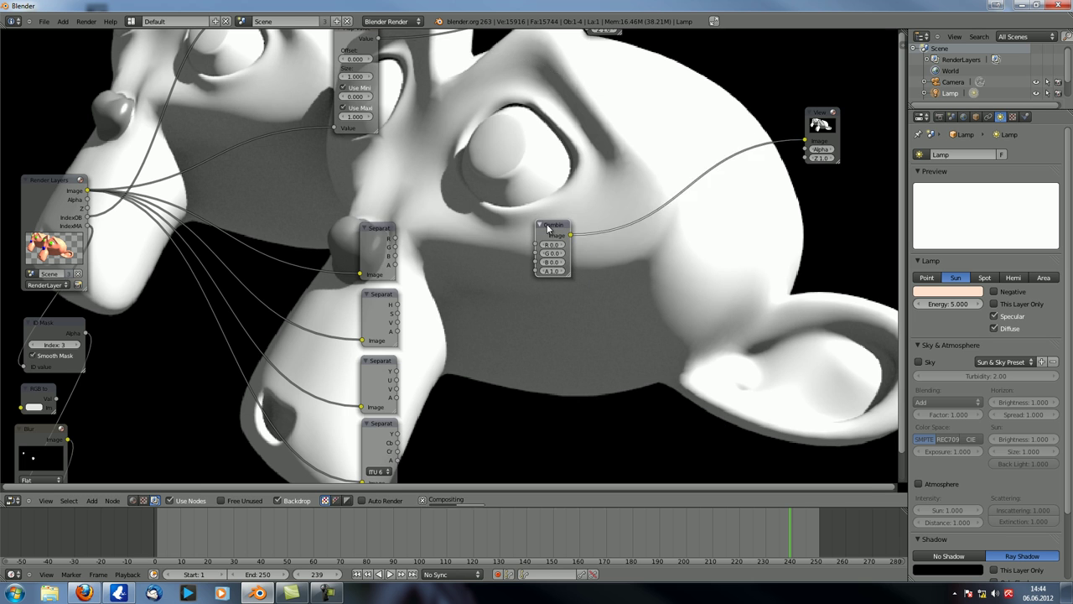
left_click(547, 224, "ctrl+shift")
left_click_drag(551, 233, 555, 230)
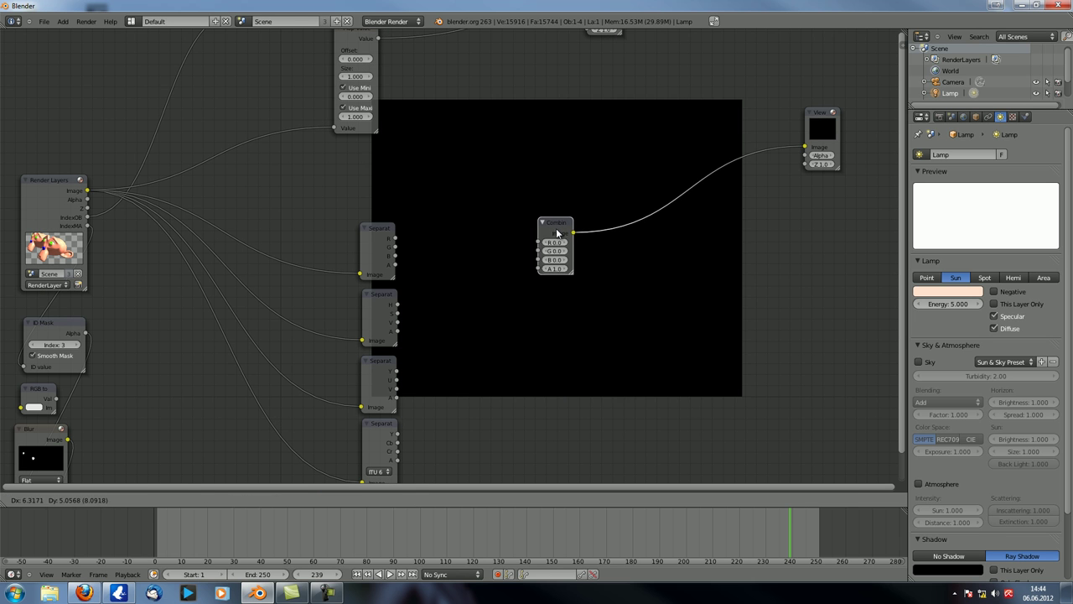
Connect the R, G, B and A outputs of Separate RGBA to the matching inputs of Combine RGBA.
left_click_drag(396, 238, 538, 243)
left_click_drag(395, 245, 538, 250)
left_click_drag(395, 255, 541, 257)
left_click_drag(395, 264, 554, 270)
left_click_drag(396, 266, 539, 270)
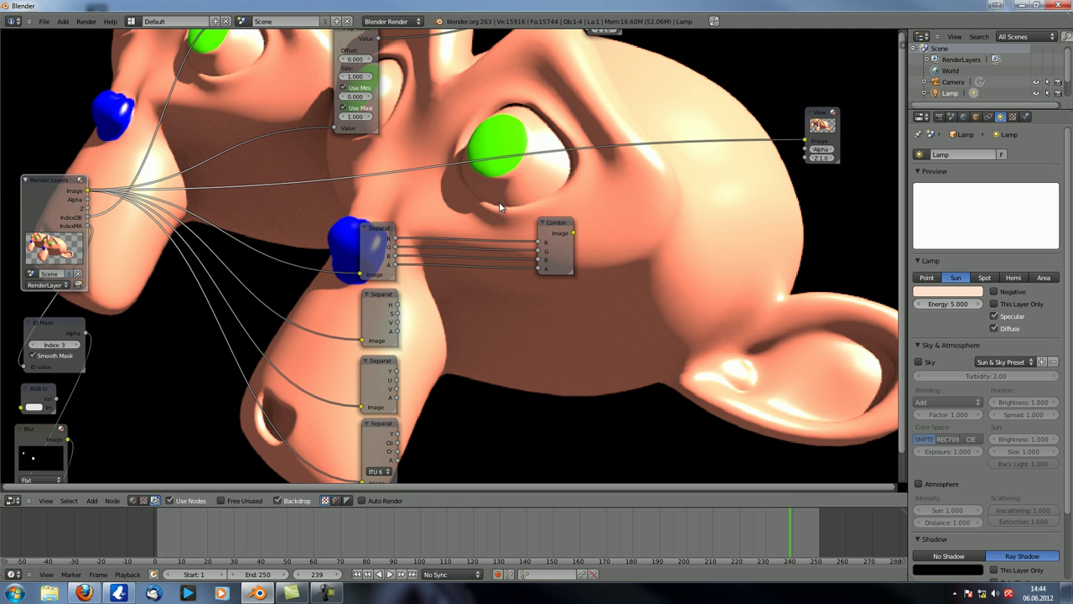
Move Combine RGBA further from Separate RGBA and insert duplicates of the Map Value node on the red and green links.
left_click_drag(569, 230, 759, 231)
middle_click_drag(428, 123, 404, 193)
scroll(403, 194, "down", 3)
left_click_drag(362, 141, 382, 120)
key("shift+d")
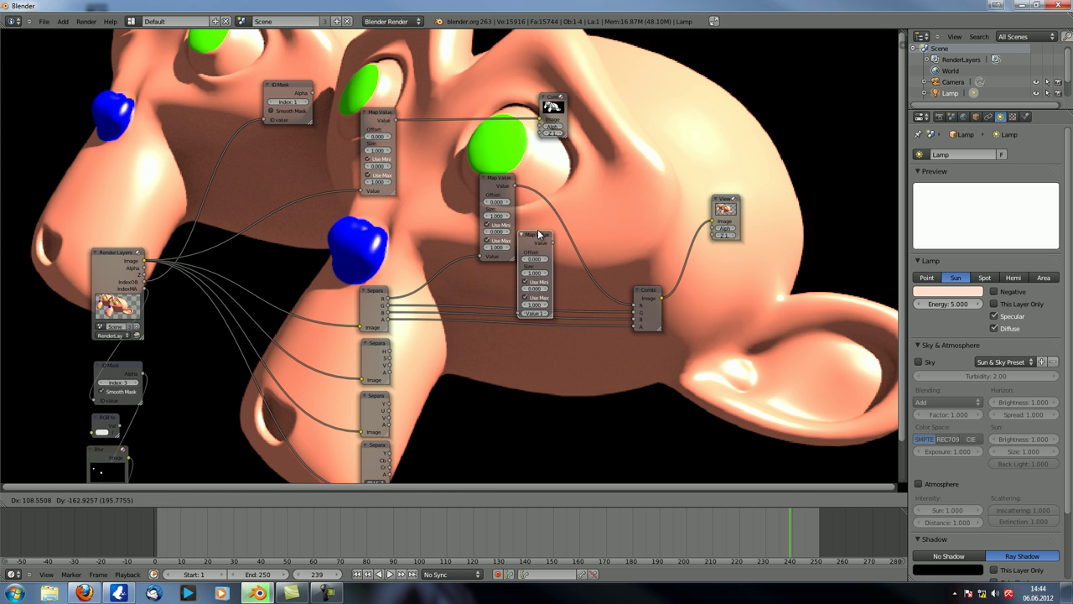
left_click(541, 234)
Duplicate the Map Value node again and wire it between the blue output of Separate RGBA and the blue input of Combine RGBA.
key("shift+d")
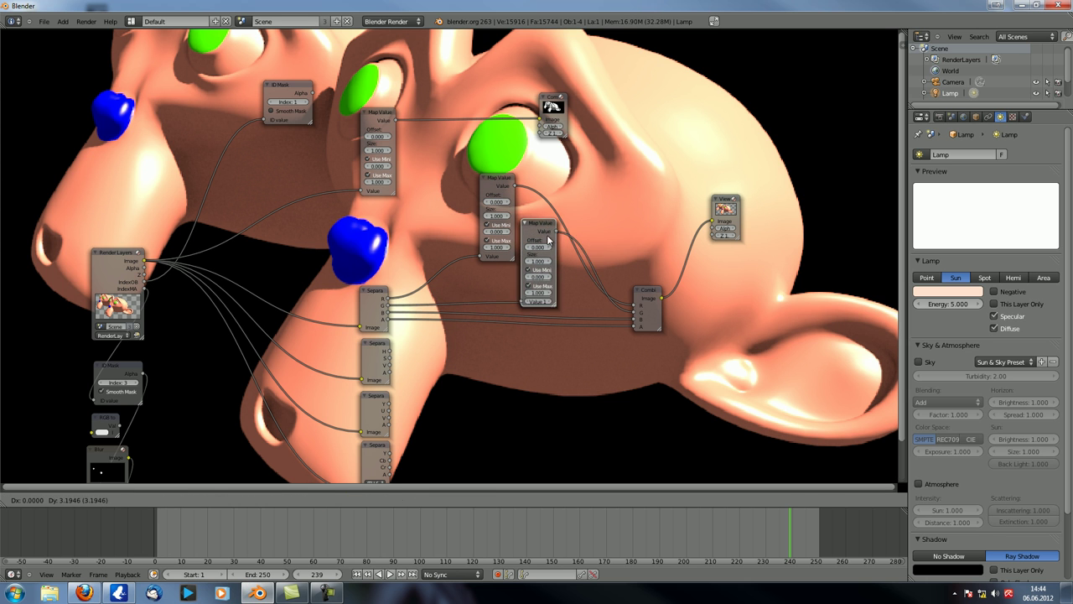
left_click(568, 322)
left_click_drag(389, 312, 563, 315)
left_click_drag(597, 245, 642, 337)
left_click_drag(581, 244, 584, 272)
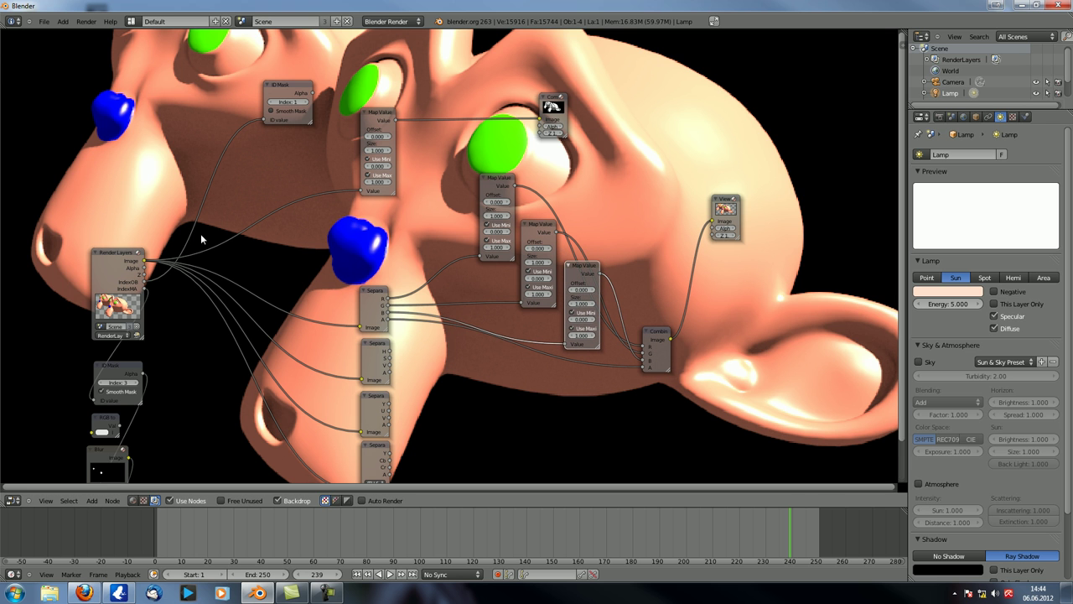
Compare the original Render Layers image with the Combine RGBA result in the Viewer.
left_click(119, 263, "ctrl+shift")
left_click(652, 344, "ctrl+shift")
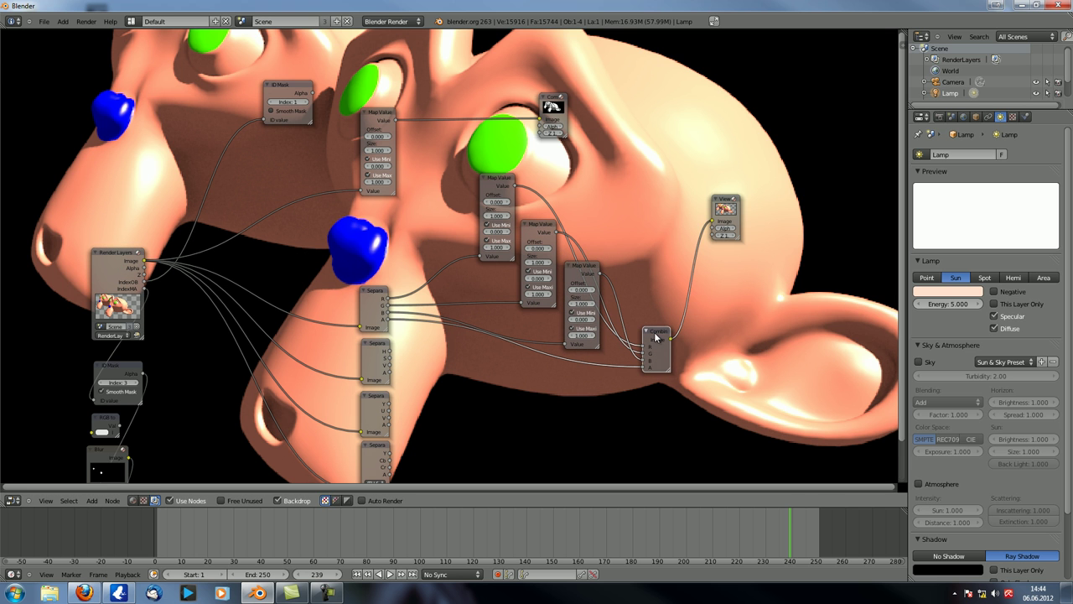
Move the Viewer and Composite nodes aside and delete the Map Value node linking Render Layers to Composite.
left_click_drag(726, 211, 830, 219)
left_click_drag(554, 102, 645, 79)
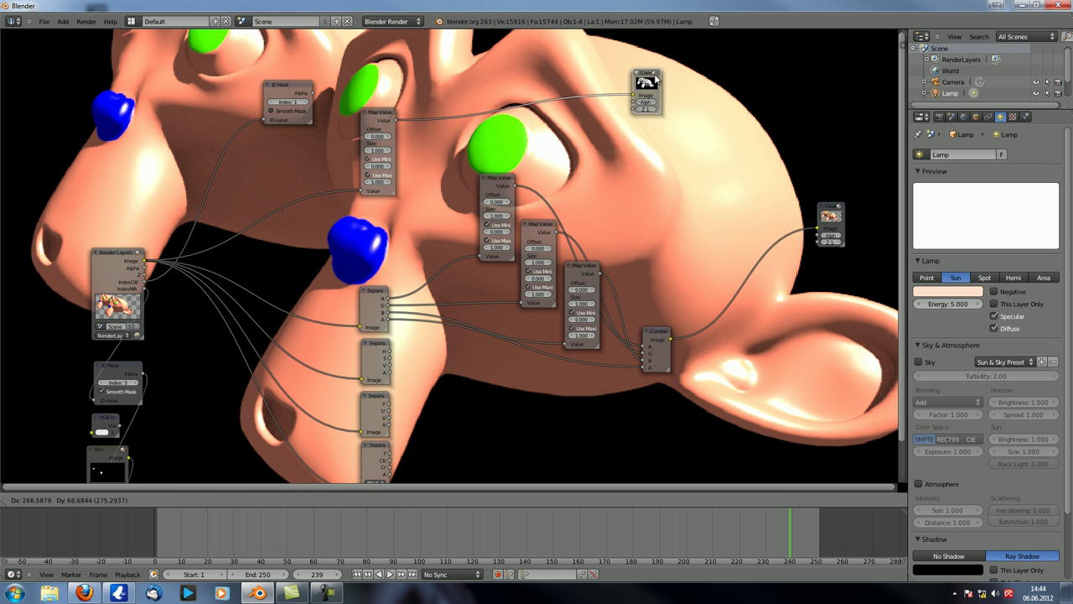
left_click_drag(384, 121, 459, 109)
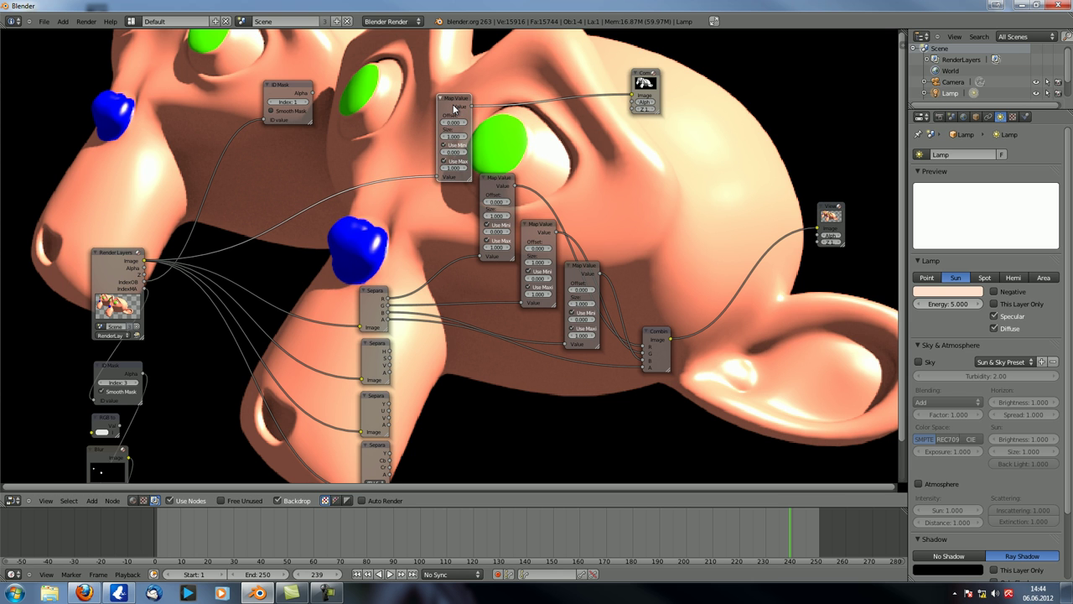
key("x")
Try a Math node set to Multiply with the Render Layers image connected to its first value.
key("shift+a")
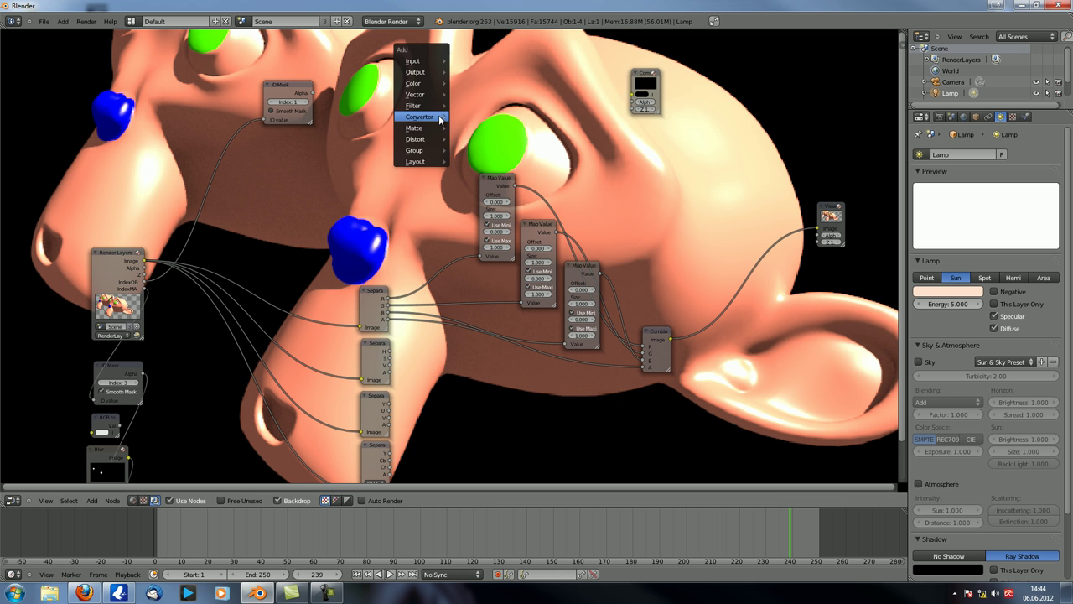
mouse_move(434, 118)
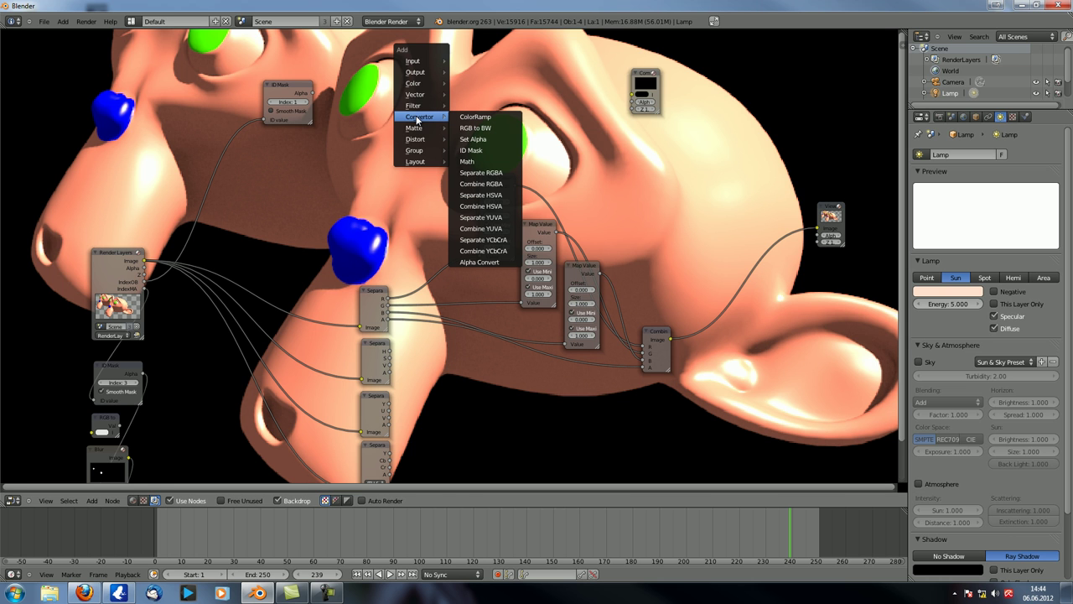
left_click(467, 161)
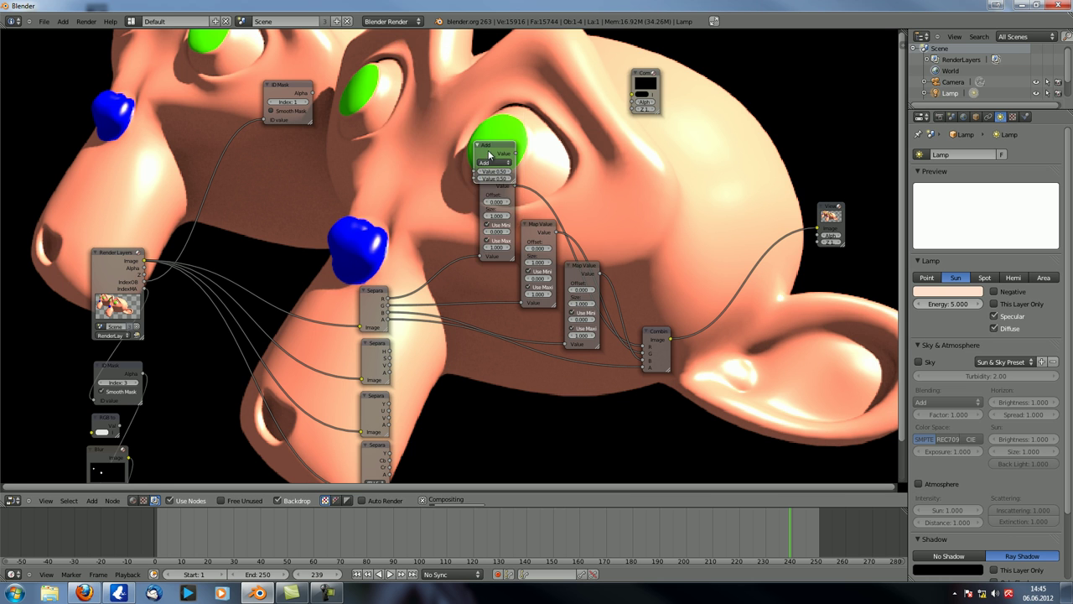
left_click(362, 169)
left_click(361, 174)
left_click(360, 153)
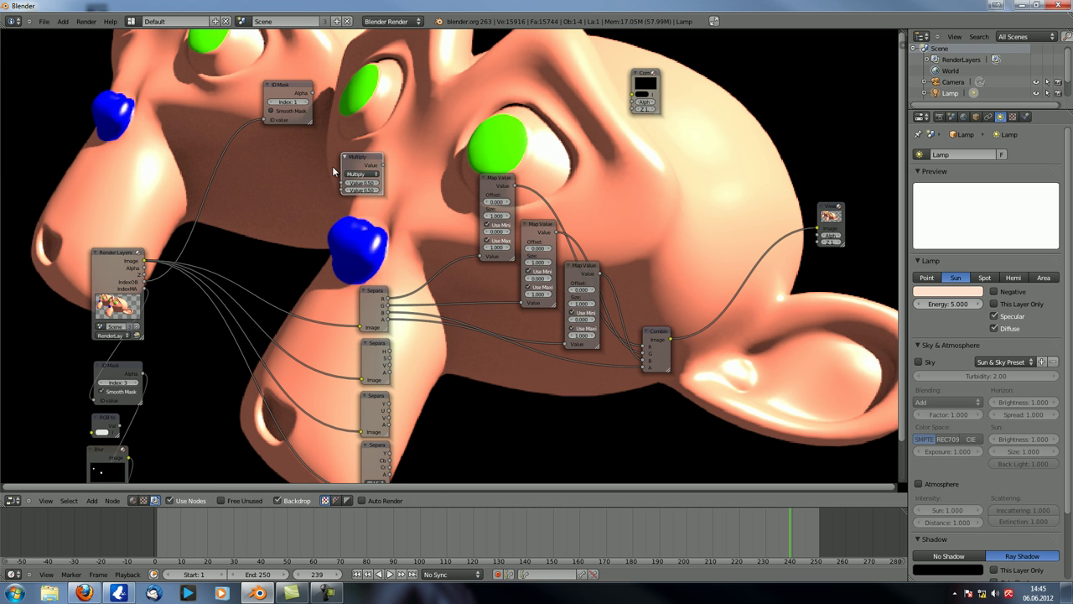
left_click_drag(145, 261, 341, 184)
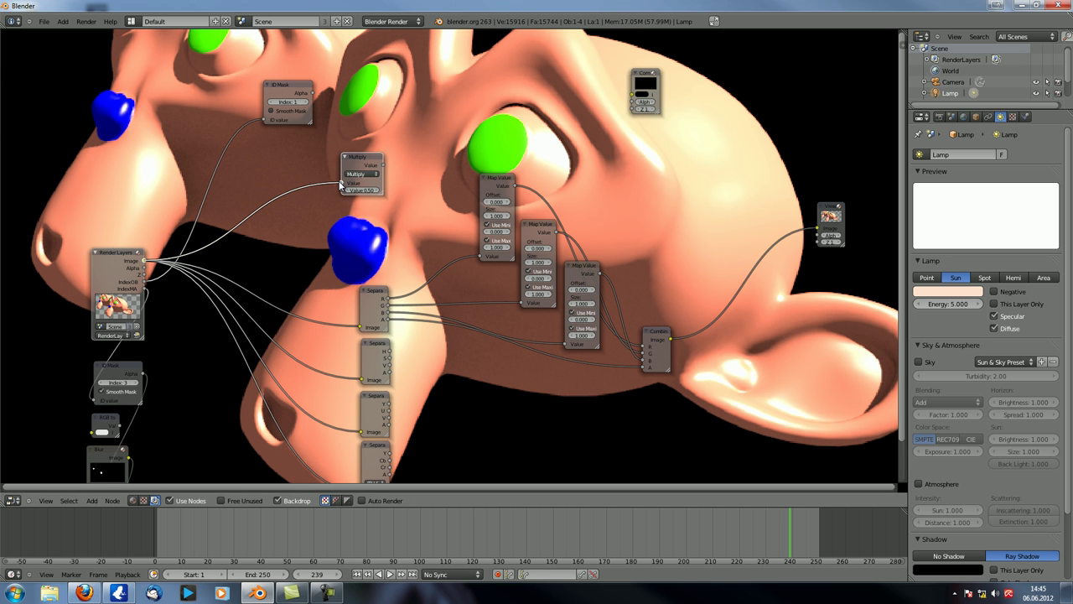
left_click_drag(341, 186, 306, 184)
Add a Mix node set to Multiply, feed the Render Layers image into both image inputs, and show it in the Viewer.
key("shift+a")
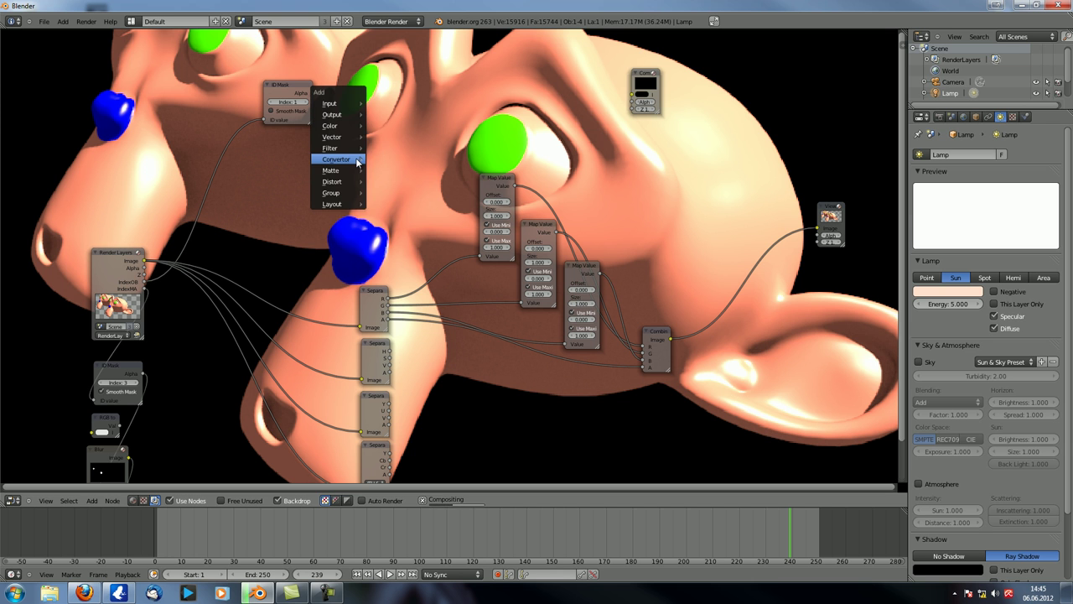
mouse_move(329, 125)
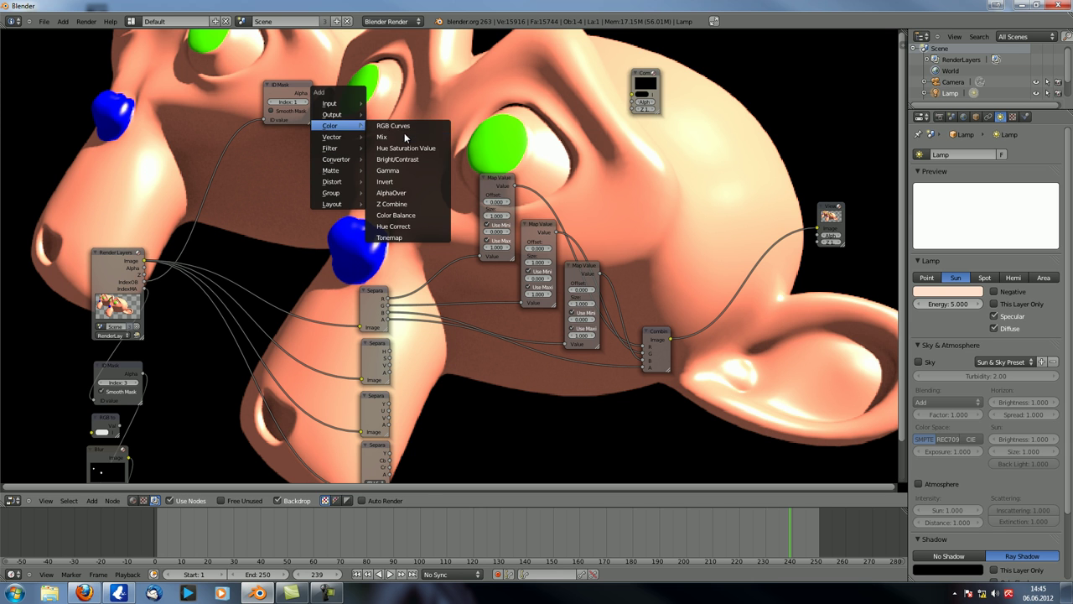
left_click(404, 137)
left_click(373, 172)
left_click(369, 188)
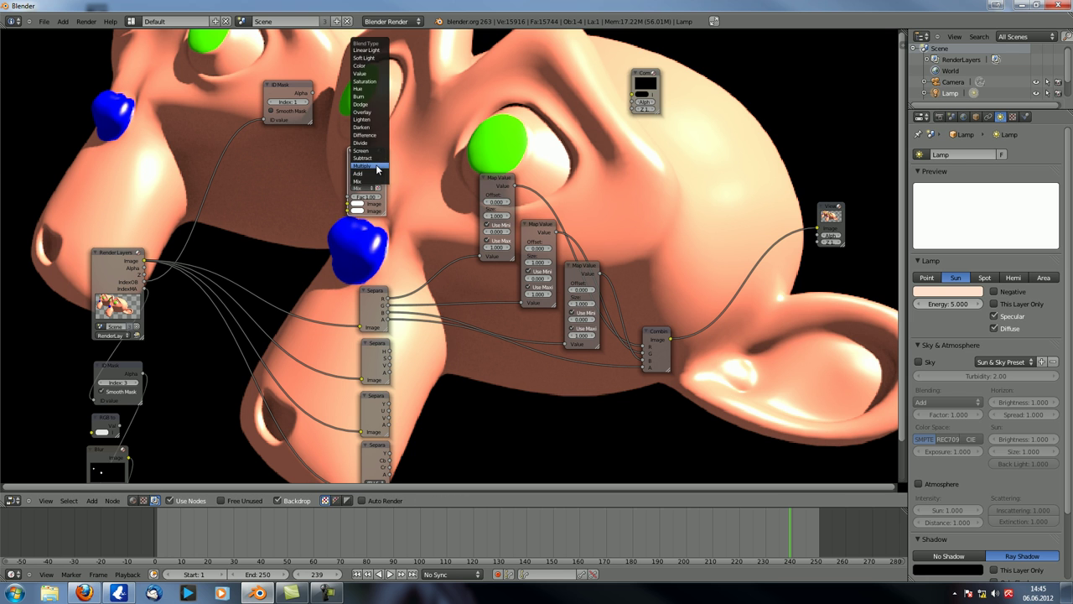
left_click(363, 165)
left_click_drag(144, 260, 347, 204)
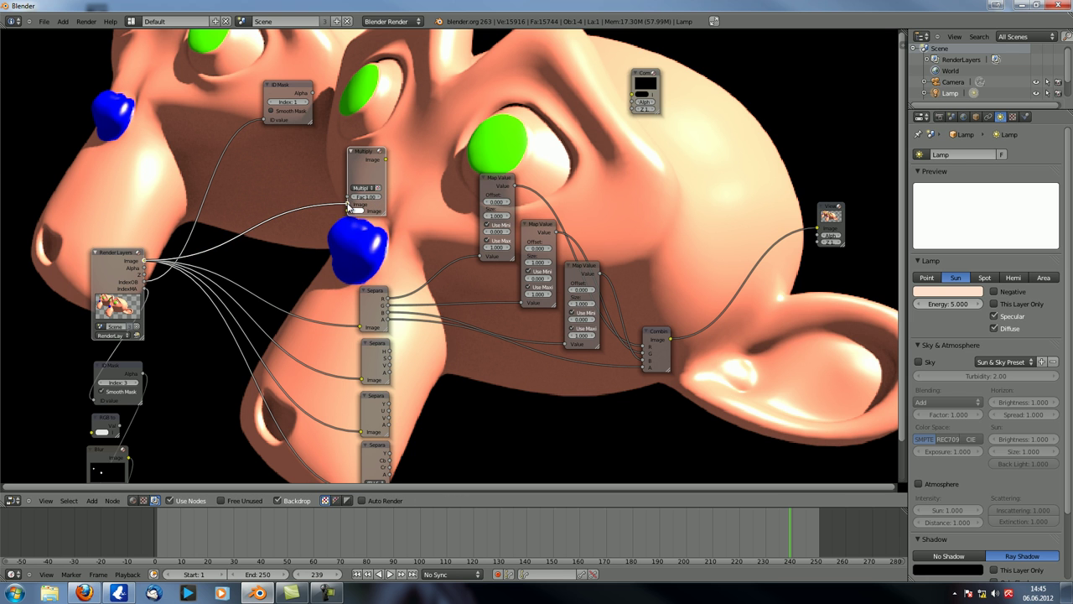
left_click_drag(144, 260, 347, 211)
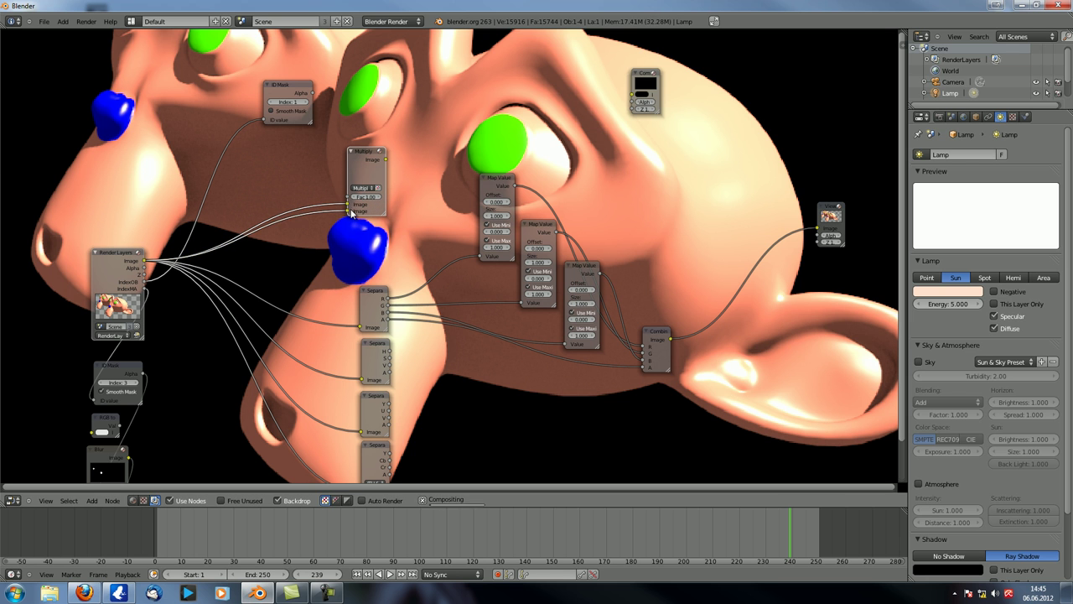
left_click(378, 161, "ctrl+shift")
Duplicate the Multiply node after Combine RGBA, feed the combined image into both image inputs, and show it in the Viewer.
left_click_drag(357, 152, 623, 141)
key("shift+d")
left_click(746, 321)
left_click_drag(671, 339, 705, 372)
left_click(729, 321, "ctrl+shift")
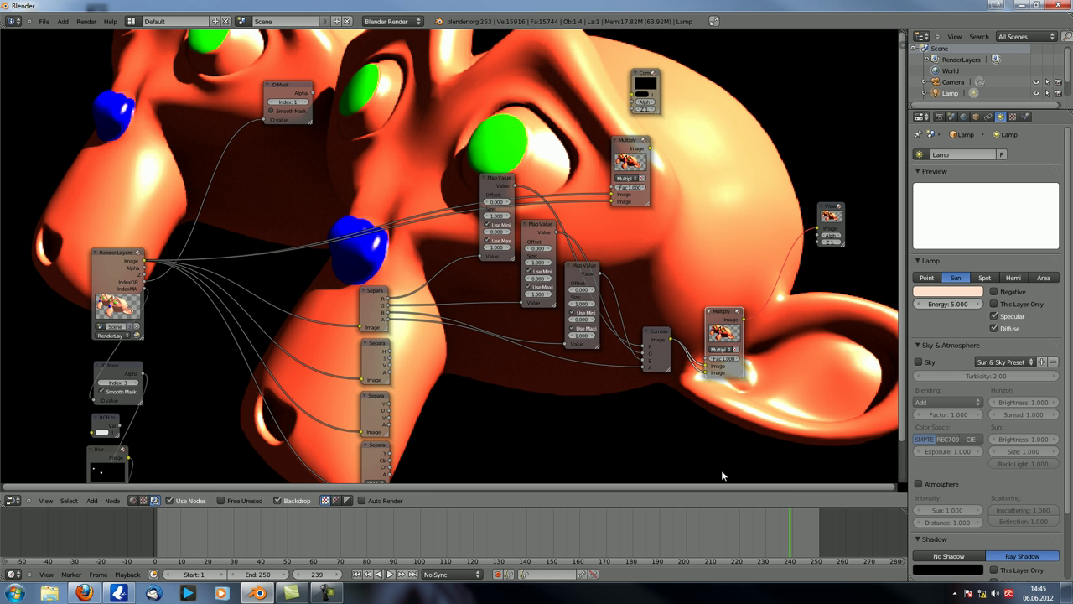
Compare the Multiply result of the unclamped render with that of the clamped Combine RGBA branch in the Viewer.
left_click_drag(719, 318, 700, 301)
left_click(630, 148, "ctrl+shift")
left_click(709, 304, "ctrl+shift")
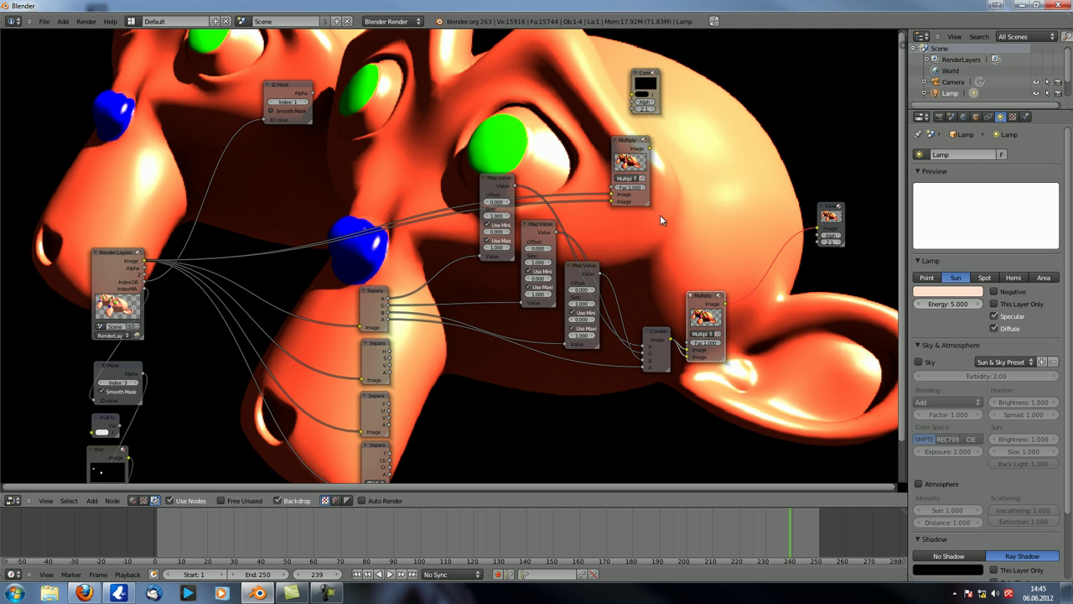
left_click(628, 145, "ctrl+shift")
left_click(700, 300, "ctrl+shift")
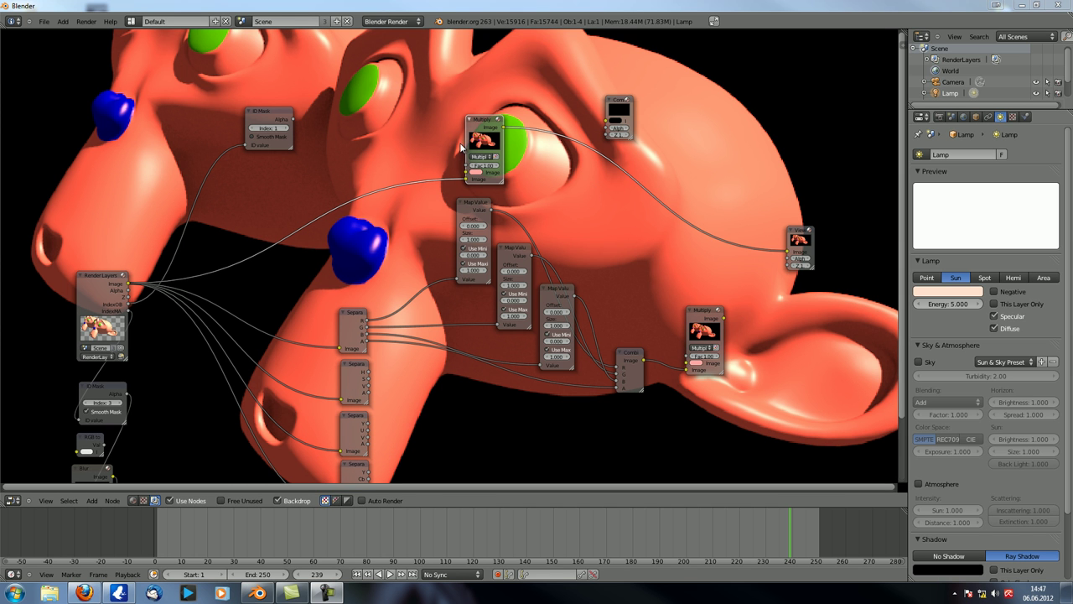
Compare the original render with its tinted Multiply result in the Viewer and inspect the Multiply node's tint color.
left_click_drag(482, 126, 493, 115)
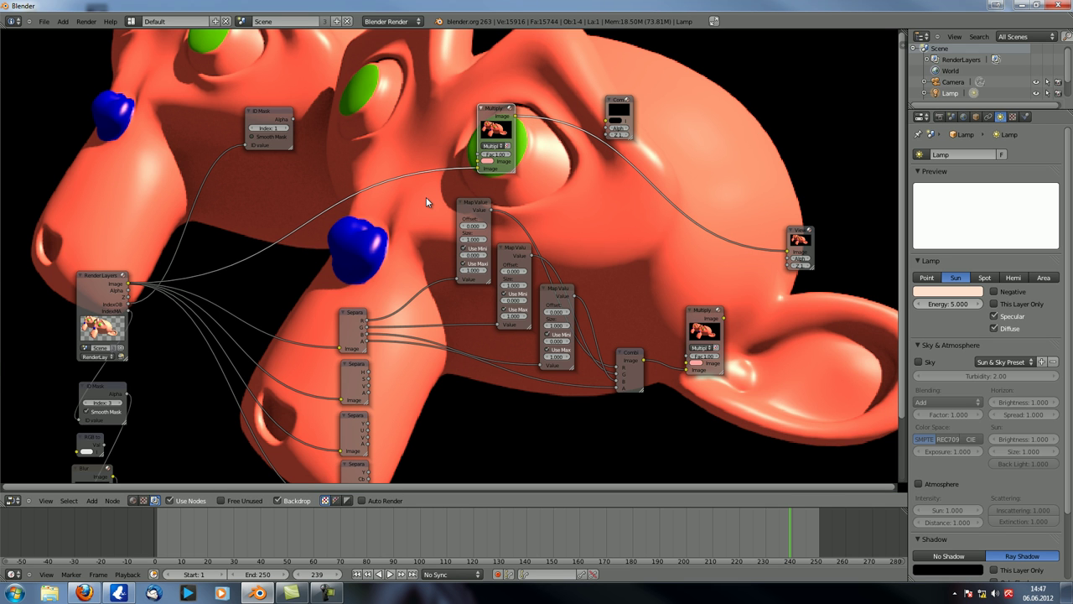
middle_click_drag(628, 259, 631, 239)
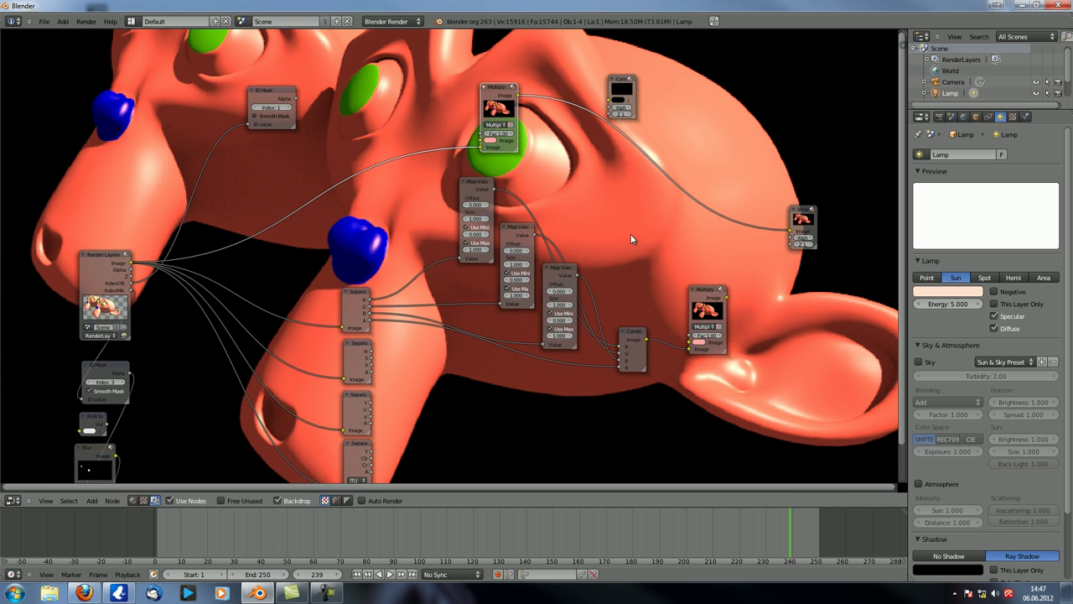
left_click(110, 270, "ctrl+shift")
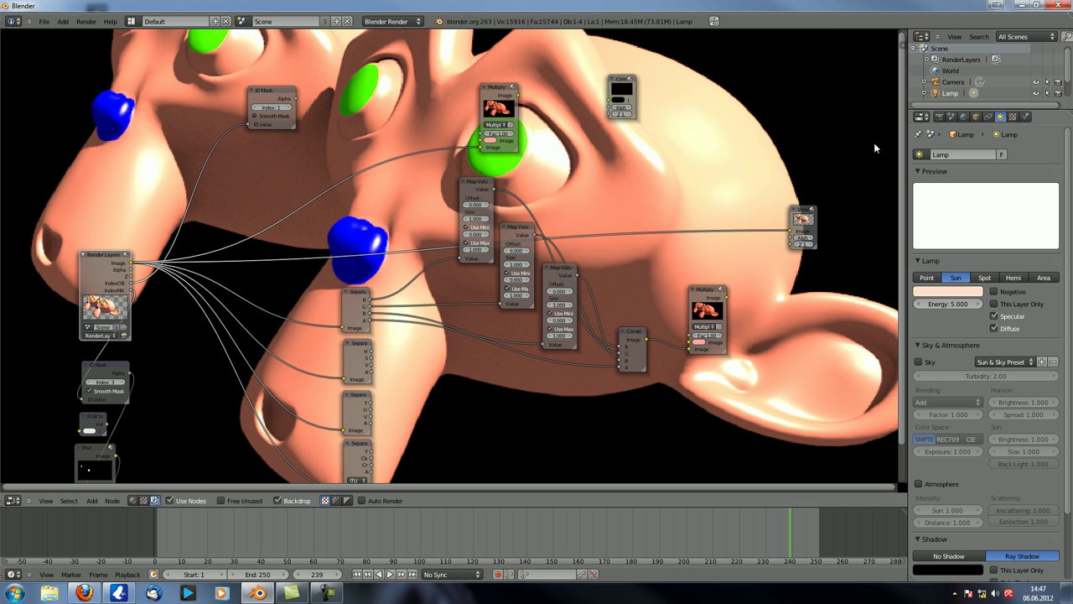
left_click(507, 88, "ctrl+shift")
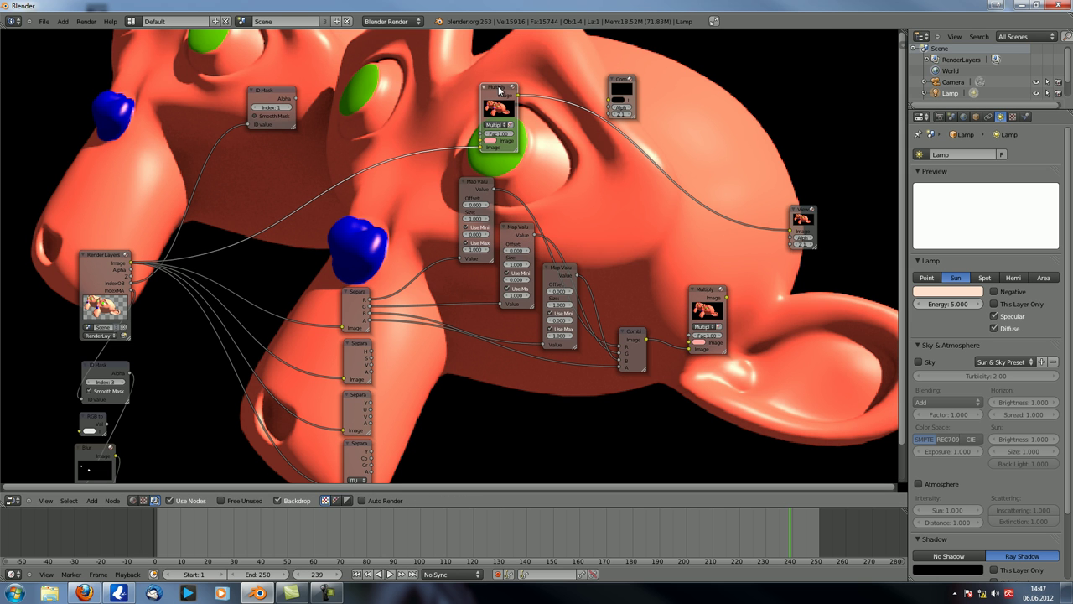
left_click(489, 141)
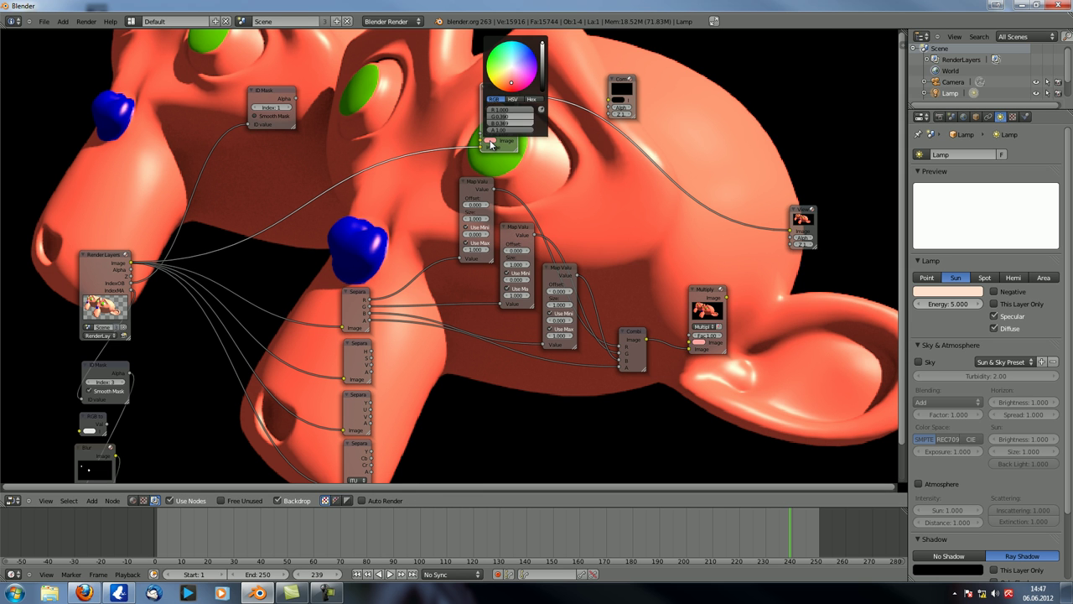
left_click(461, 129)
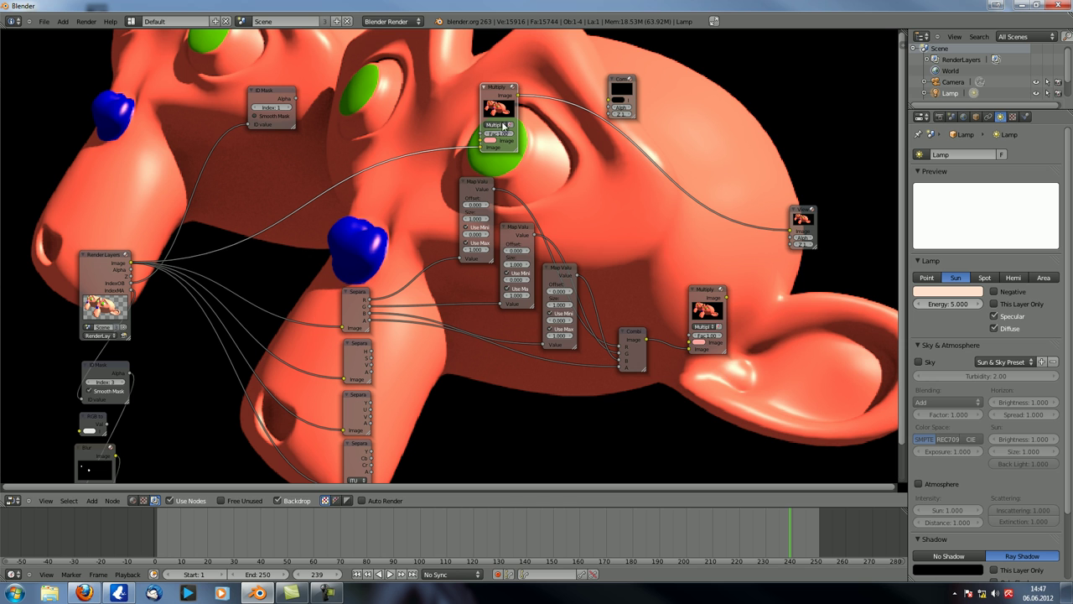
Show the Multiply node of the Combine RGBA branch in the Viewer and move it slightly closer to Combine RGBA.
left_click(700, 297, "ctrl+shift")
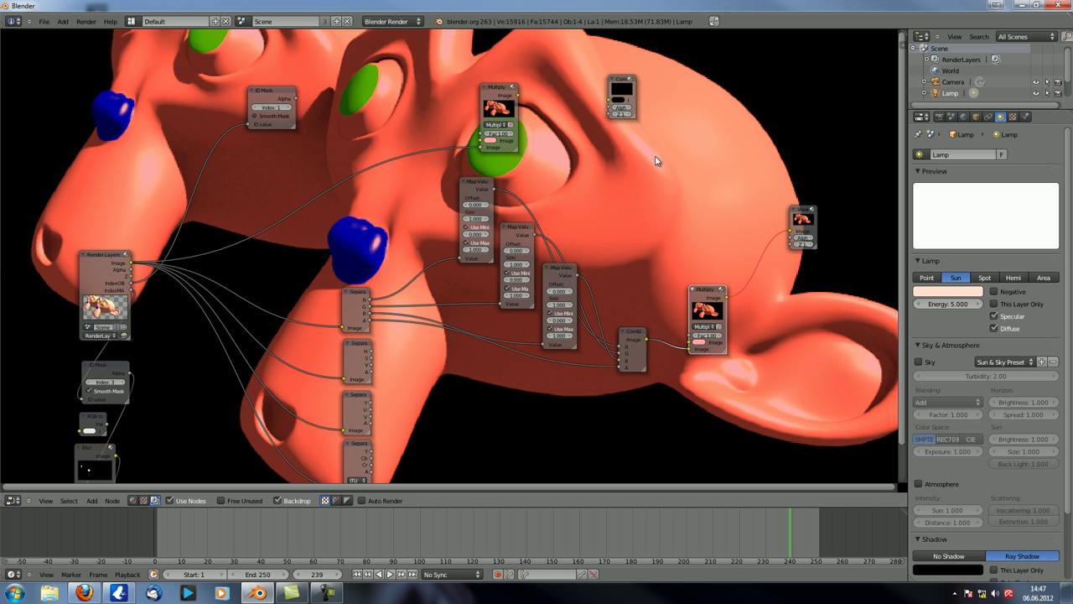
middle_click_drag(620, 162, 556, 160)
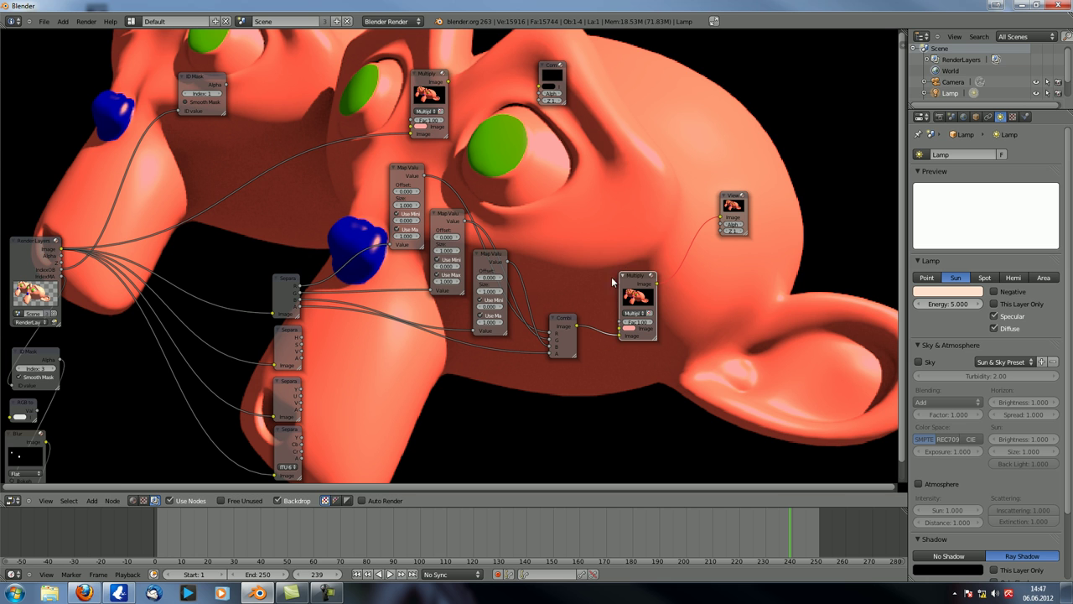
mouse_move(639, 280)
left_mouse_down()
mouse_move(578, 277)
mouse_move(624, 272)
left_mouse_up()
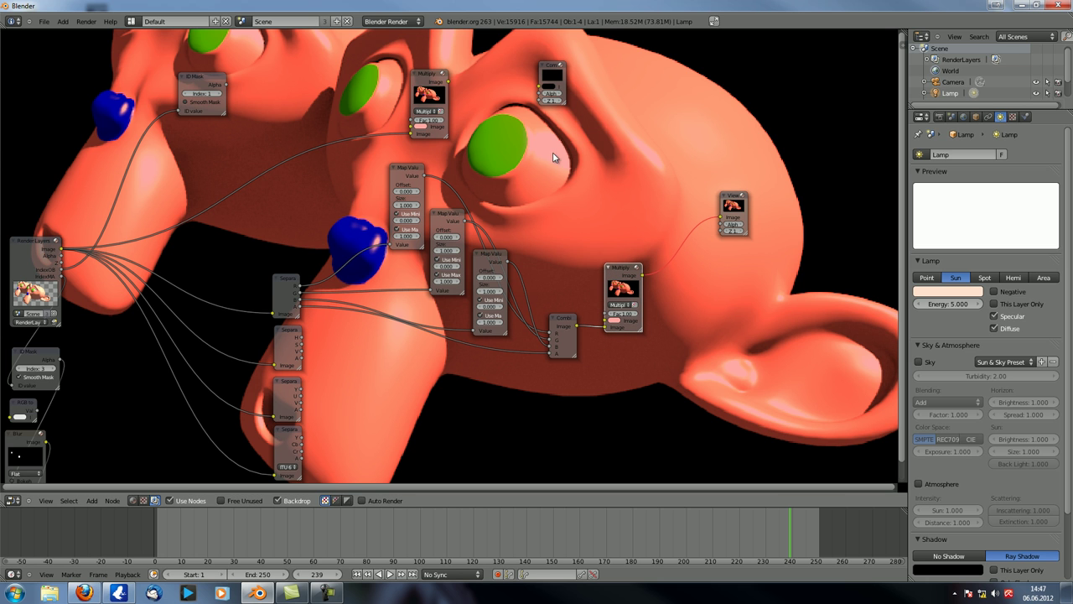
Compare the Multiply results of the unclamped and clamped branches, and show the original render in the Viewer.
left_click(436, 77, "ctrl+shift")
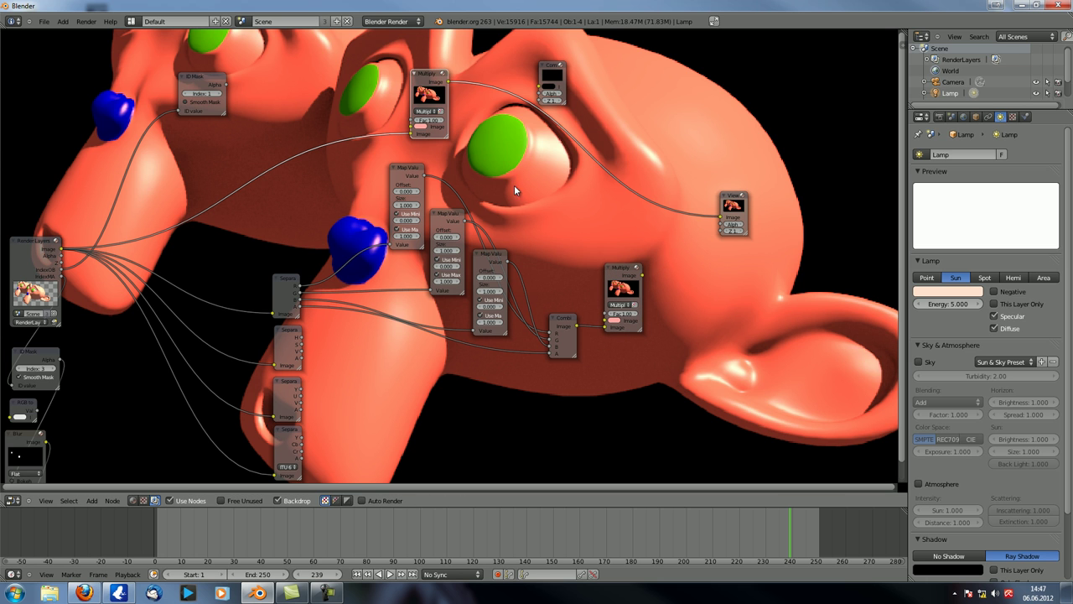
left_click(624, 277, "ctrl+shift")
left_click(430, 78, "ctrl+shift")
middle_click_drag(531, 207, 604, 214)
left_click(108, 261, "ctrl+shift")
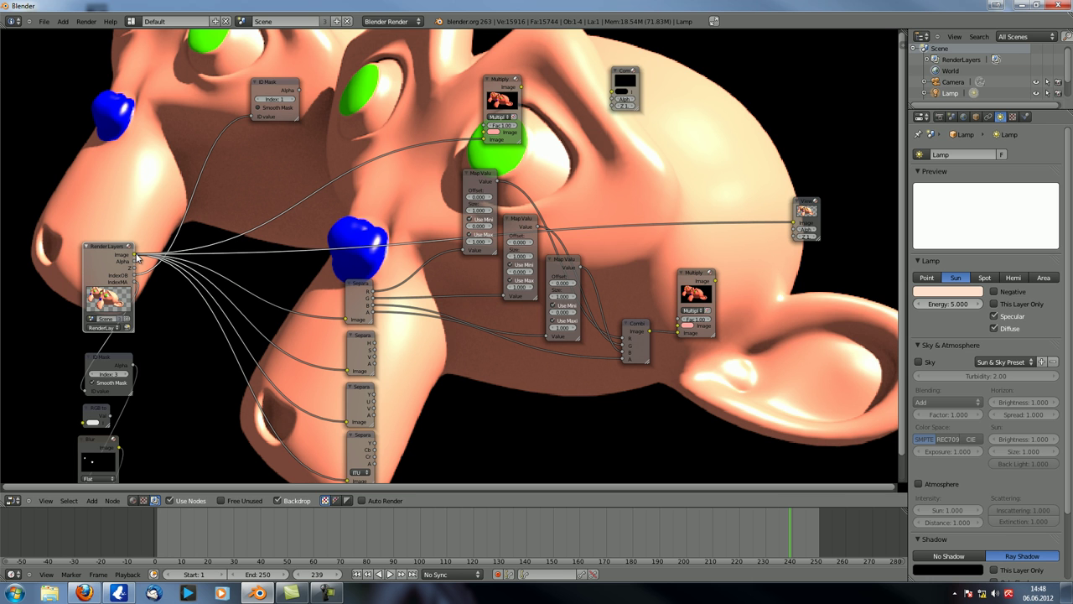
Move Combine RGBA slightly closer to the Map Value nodes and compare its output with its Multiply result in the Viewer.
left_click(362, 290)
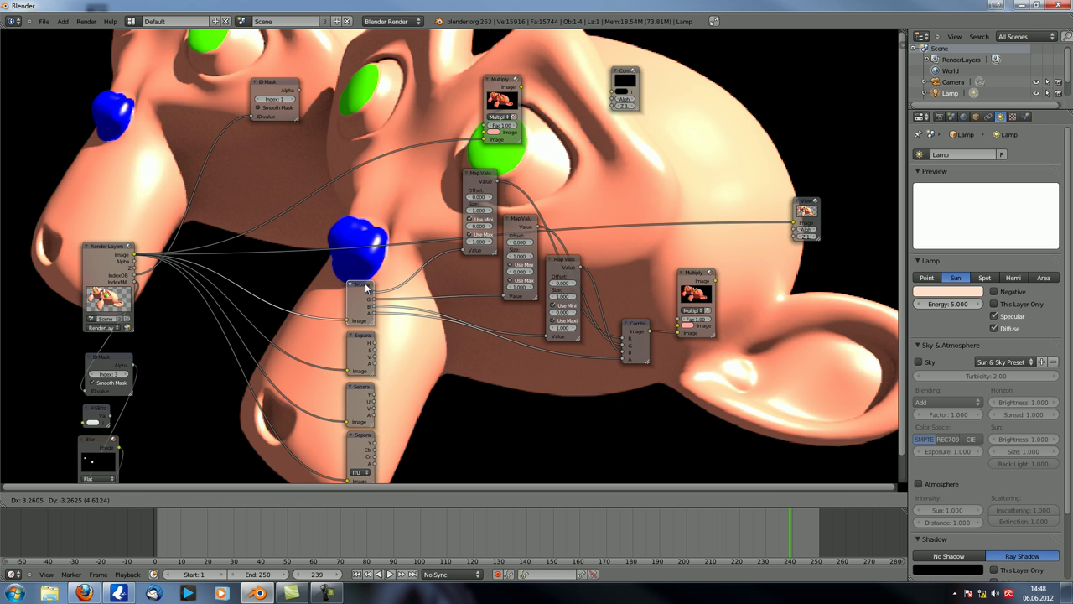
left_click_drag(643, 331, 638, 329)
left_click(699, 277, "ctrl+shift")
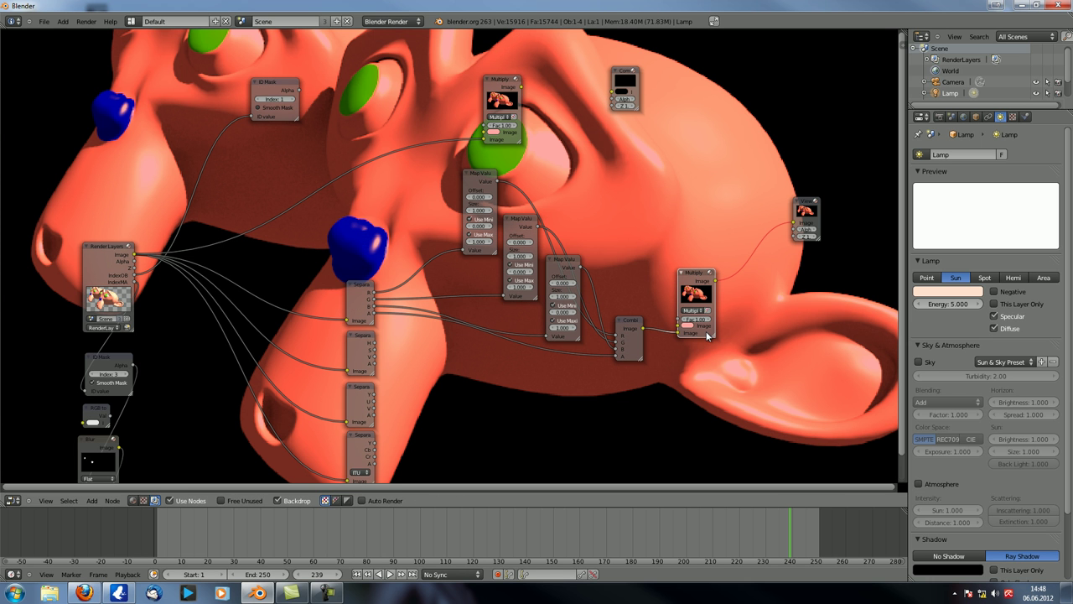
left_click(633, 327, "ctrl+shift")
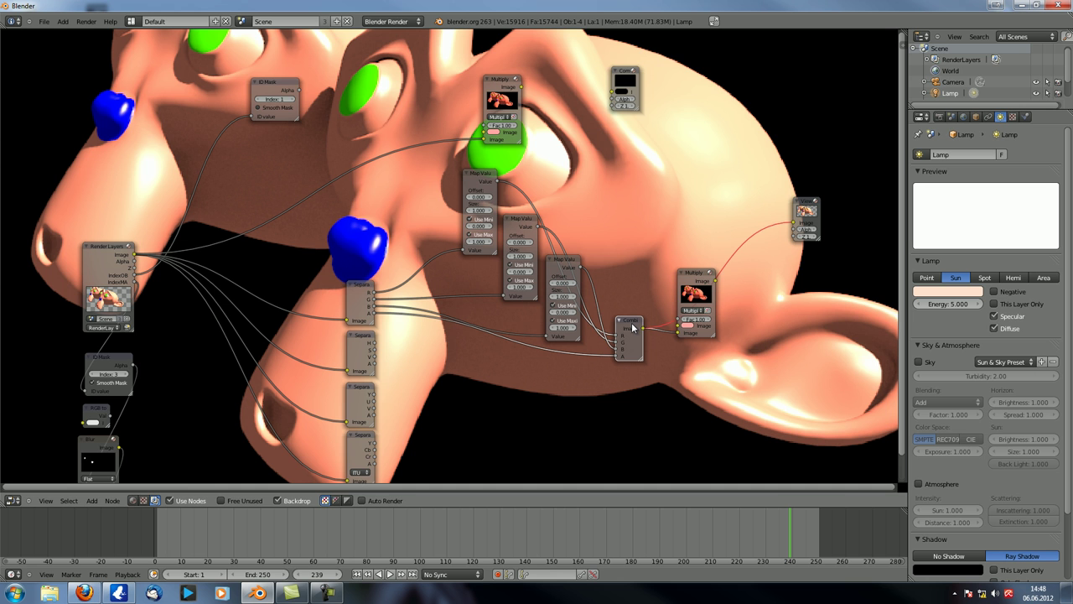
left_click(695, 283, "ctrl+shift")
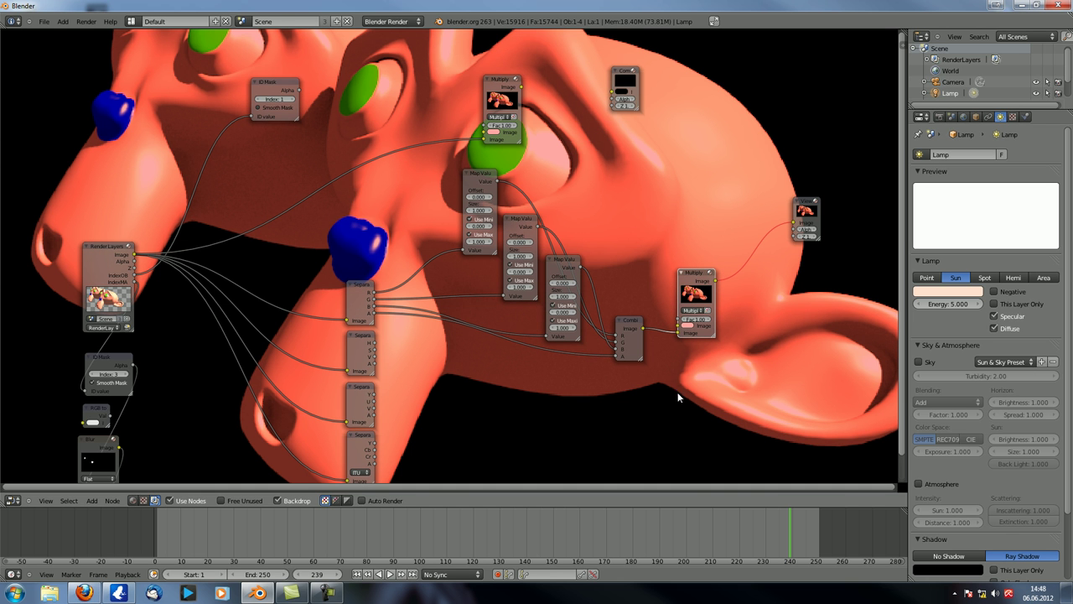
Space out the Separate HSVA, Separate YUVA and Separate YCbCrA nodes vertically below Separate RGBA.
middle_click_drag(614, 431, 617, 394)
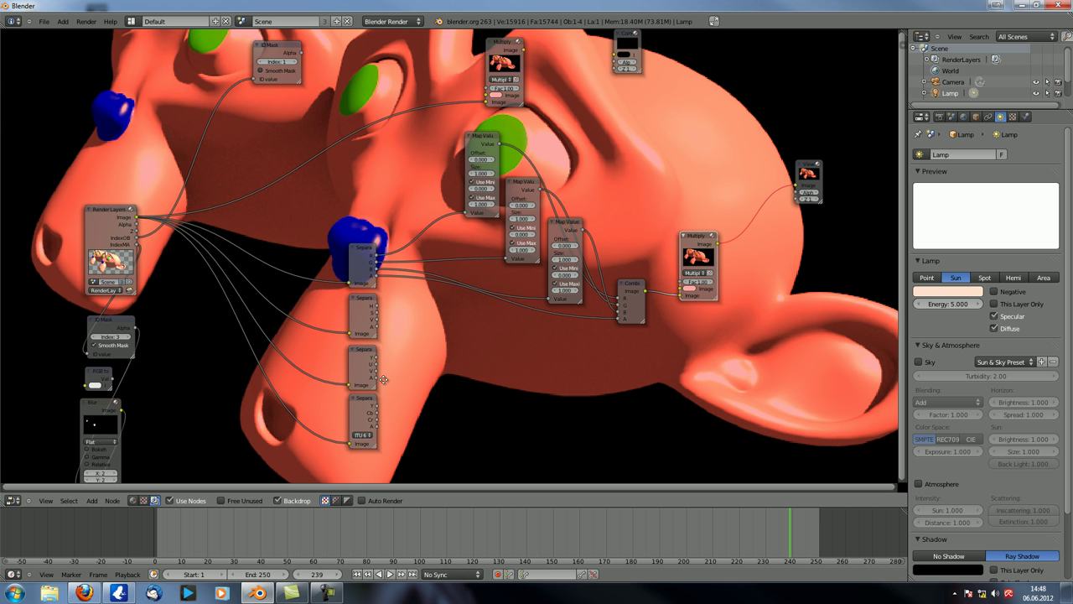
middle_click_drag(384, 379, 355, 279)
left_click_drag(331, 315, 343, 416)
left_click_drag(336, 266, 352, 403)
left_click_drag(336, 222, 348, 307)
middle_click_drag(537, 358, 541, 311)
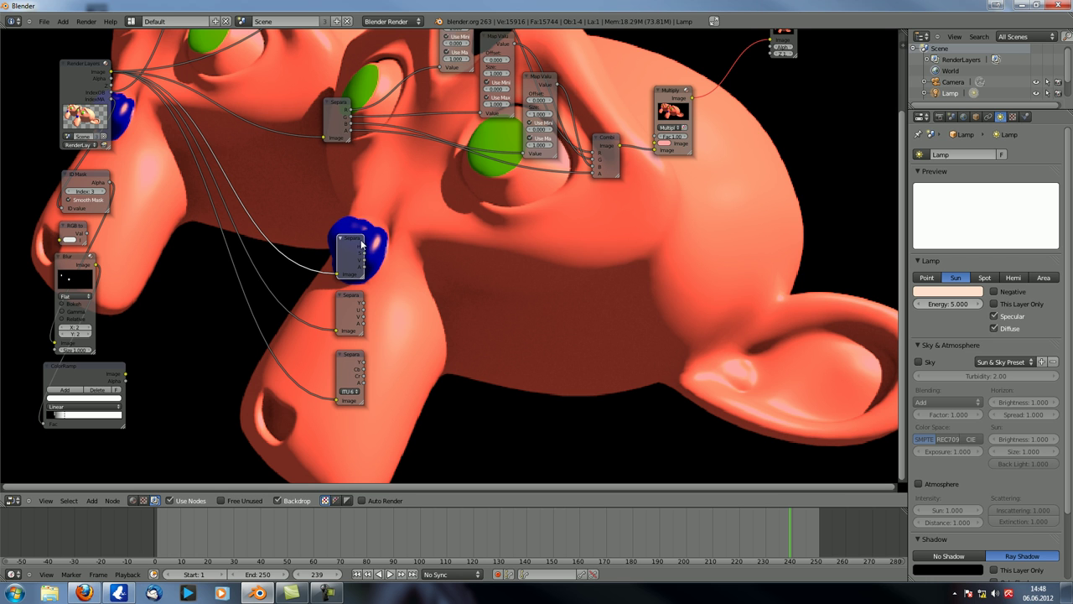
Compare the lamp color's RGB and HSV sliders, shift its hue to 0.125 and adjust its saturation.
left_click(944, 294)
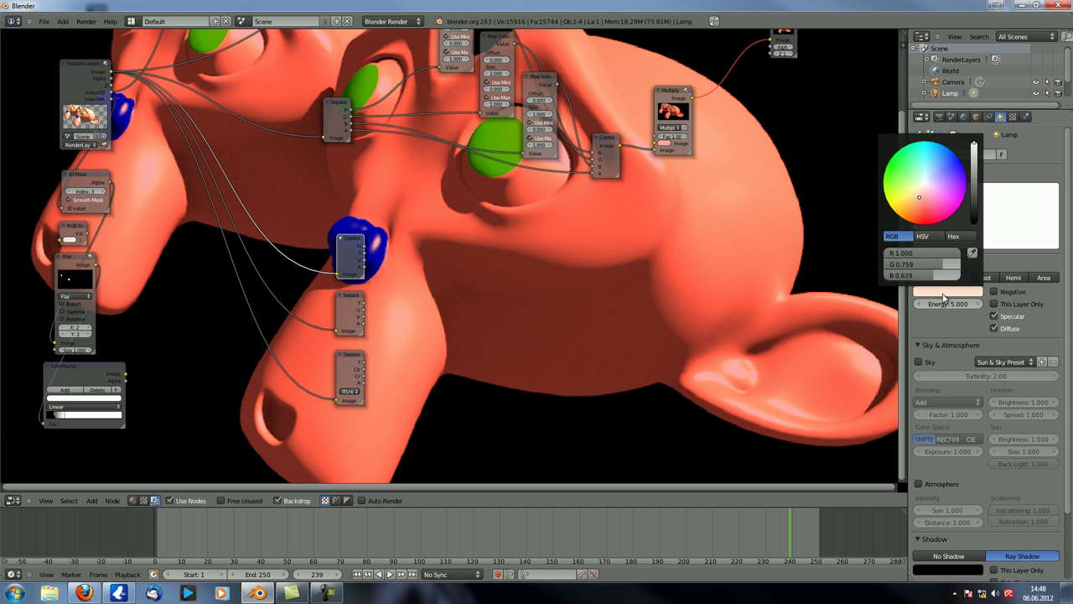
left_click(923, 236)
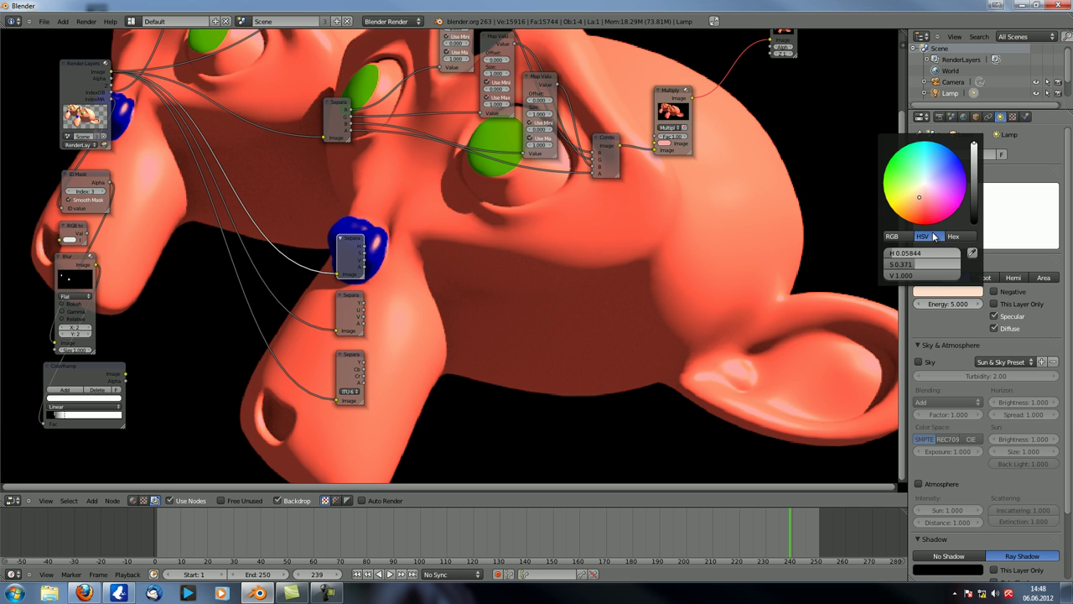
left_click(904, 239)
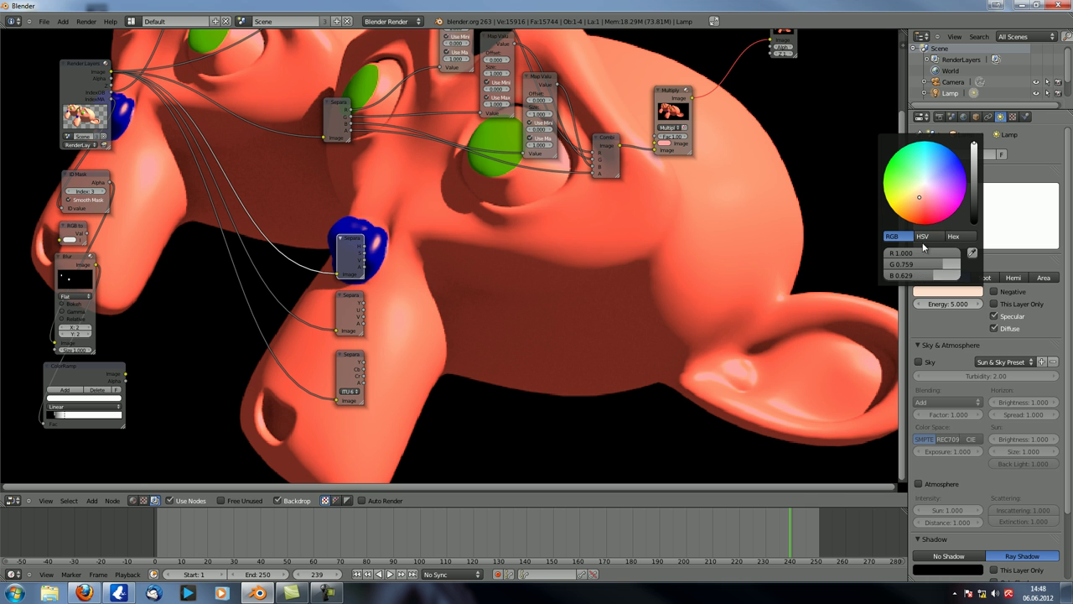
left_click(923, 238)
mouse_move(902, 253)
left_mouse_down()
mouse_move(986, 267)
mouse_move(885, 264)
mouse_move(939, 258)
mouse_move(904, 263)
left_mouse_up()
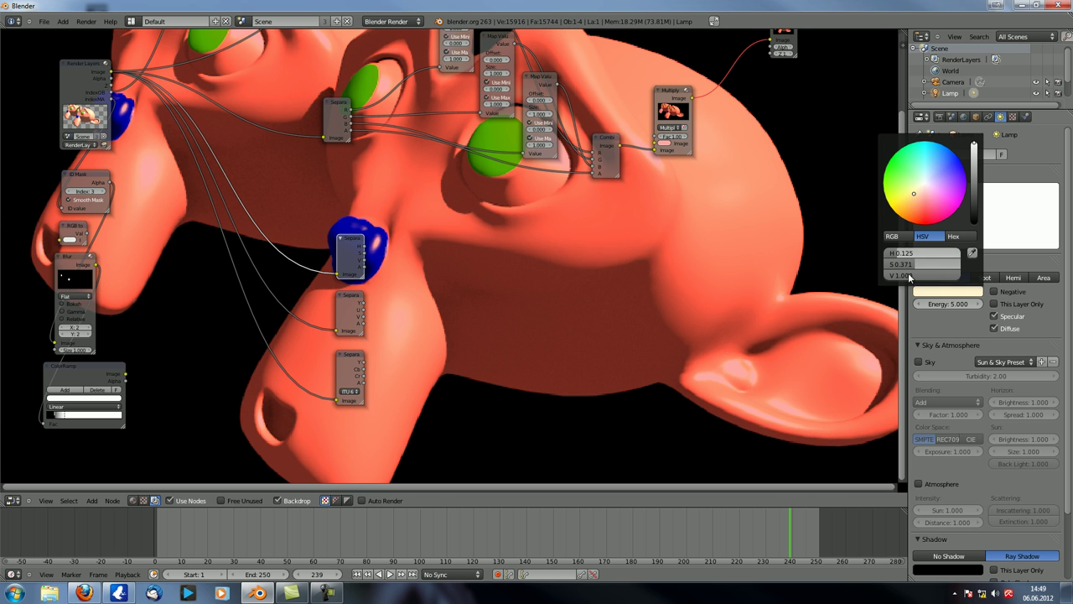
mouse_move(909, 265)
left_mouse_down()
mouse_move(837, 266)
mouse_move(963, 269)
mouse_move(853, 276)
mouse_move(943, 285)
left_mouse_up()
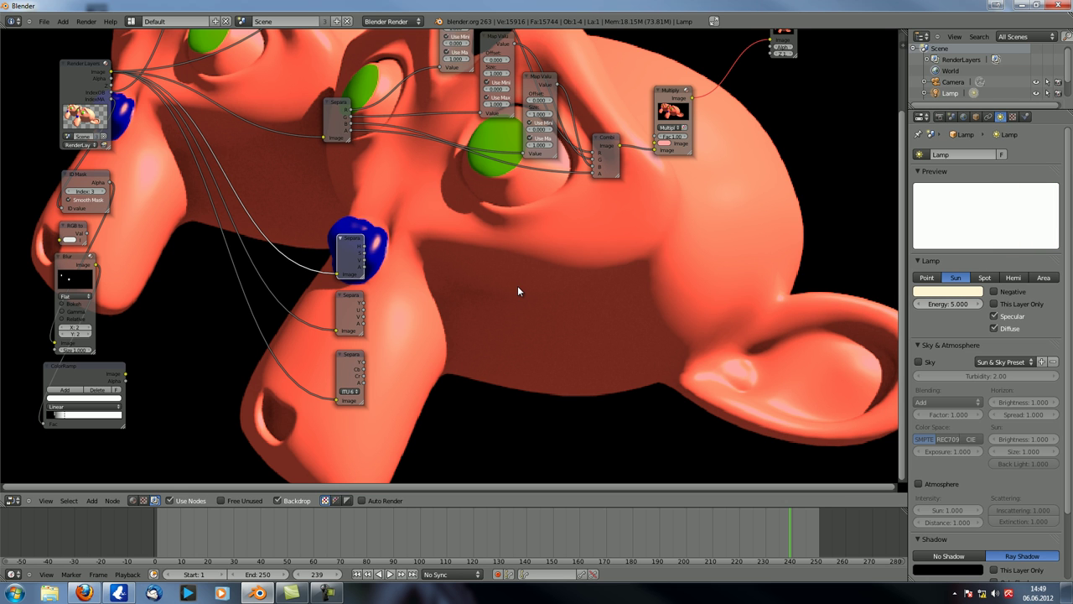
Add a Combine HSVA node and place it across from Separate HSVA, below Combine RGBA.
key("shift+a")
mouse_move(506, 320)
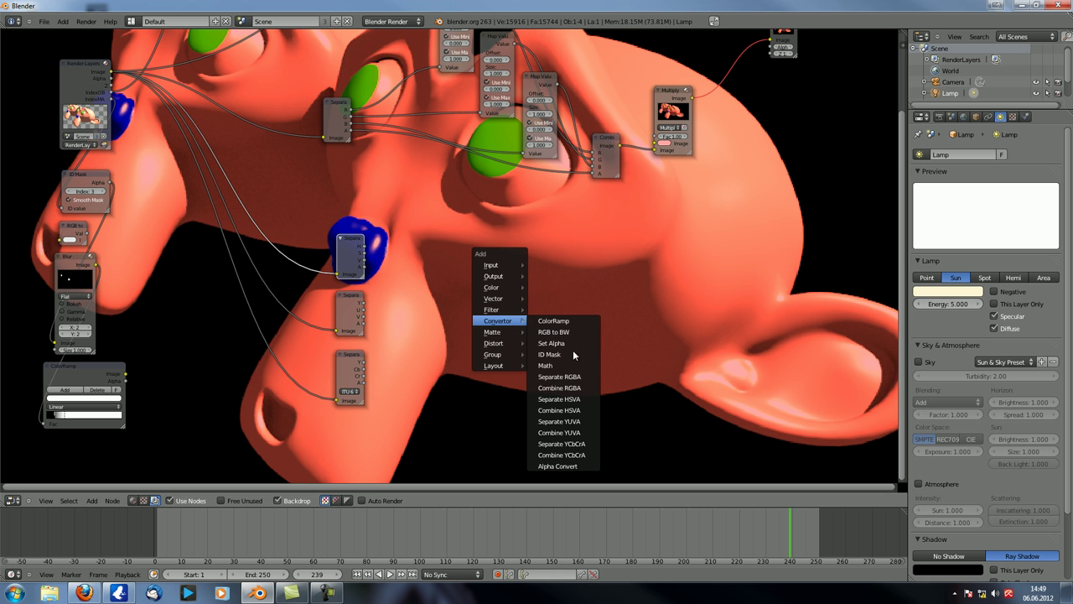
left_click(570, 410)
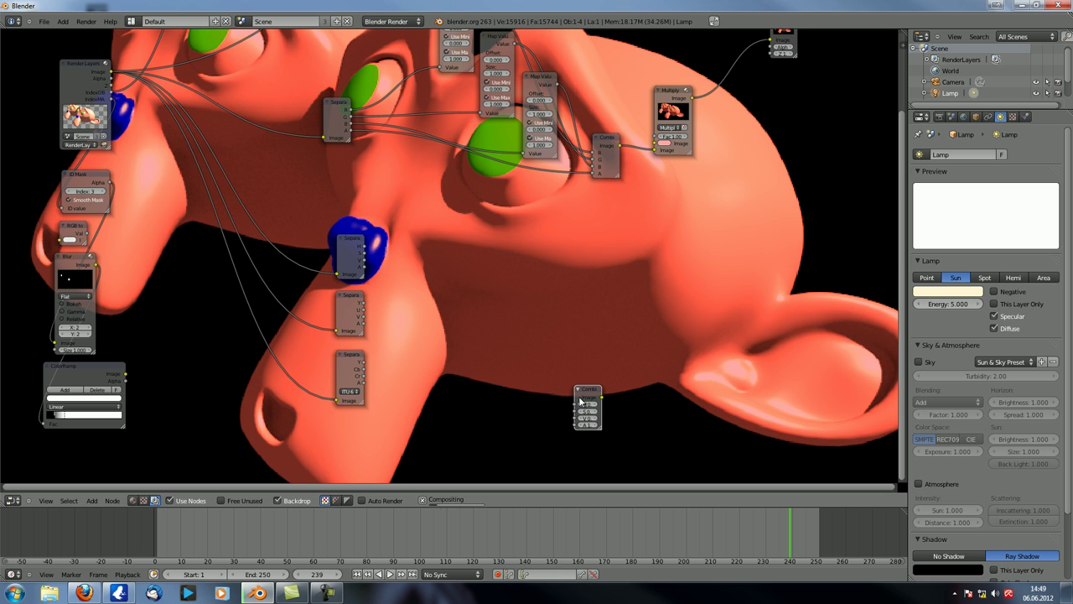
left_click(602, 240)
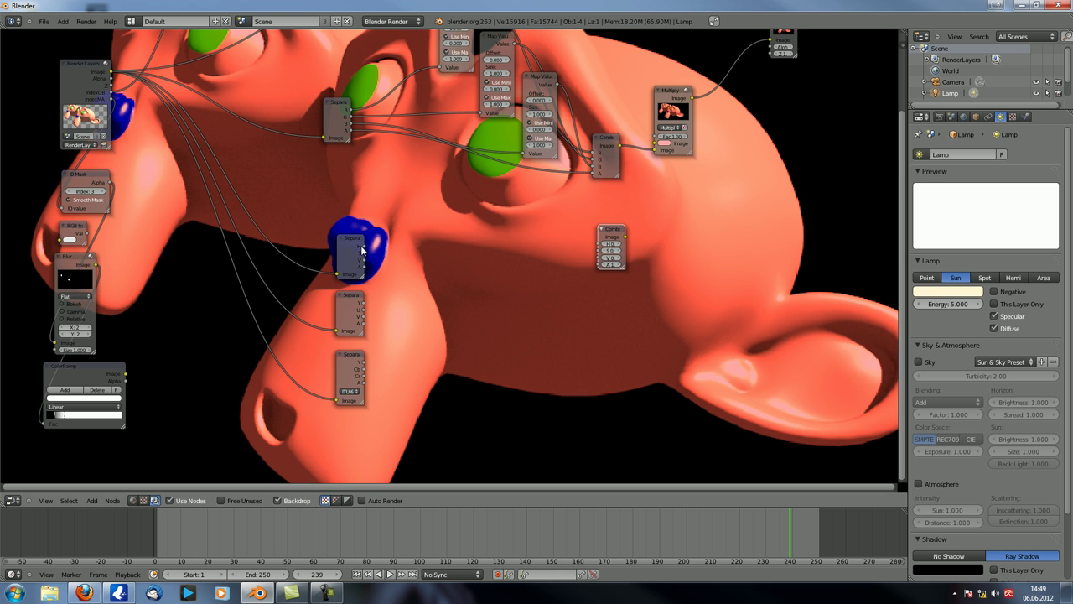
Link the H, S, V and A outputs of Separate HSVA to Combine HSVA and show the combined image in the Viewer.
left_click_drag(364, 245, 600, 244)
left_click_drag(363, 252, 599, 250)
left_click_drag(365, 260, 599, 256)
left_click_drag(364, 267, 600, 265)
left_click(610, 243, "ctrl+shift")
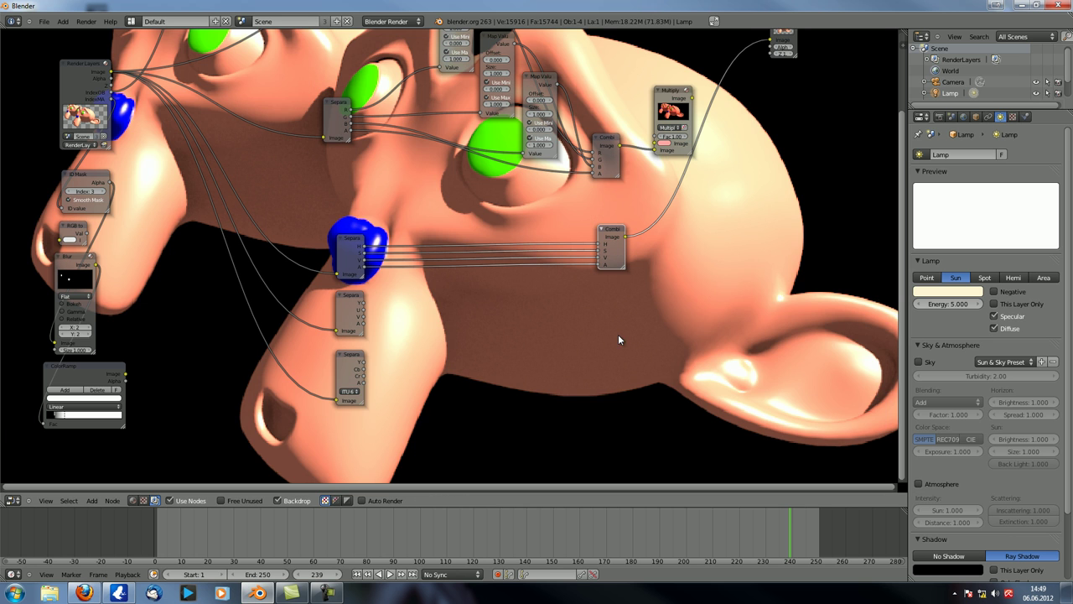
Show the hue channel of Separate HSVA in the Viewer and set the lamp color's hue to 0.000.
left_click(356, 243, "ctrl+shift")
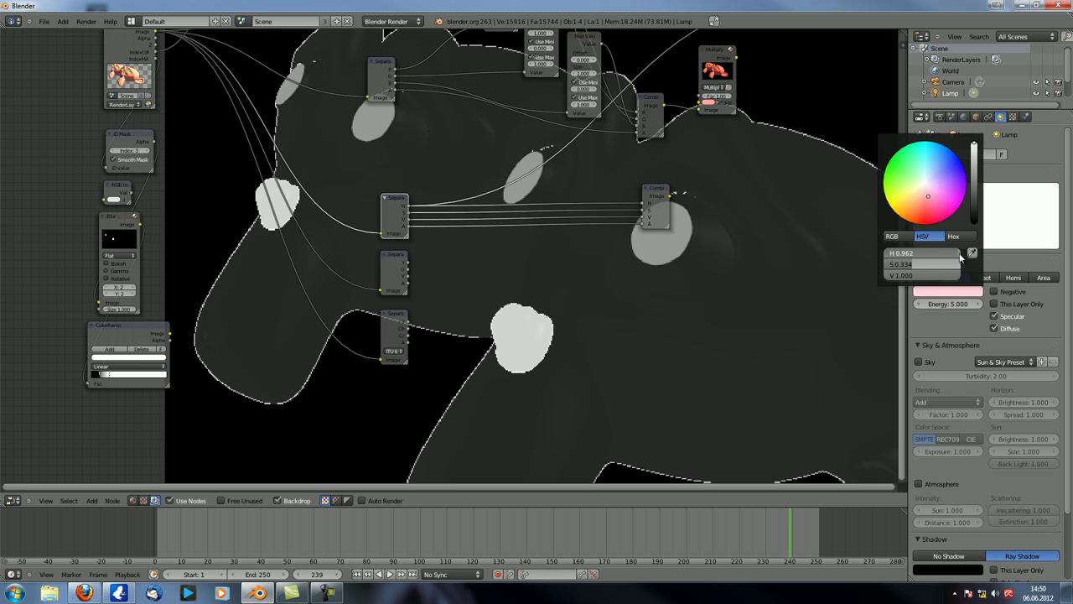
mouse_move(960, 257)
left_mouse_down()
mouse_move(869, 257)
mouse_move(943, 253)
mouse_move(953, 265)
mouse_move(935, 253)
mouse_move(886, 266)
left_mouse_up()
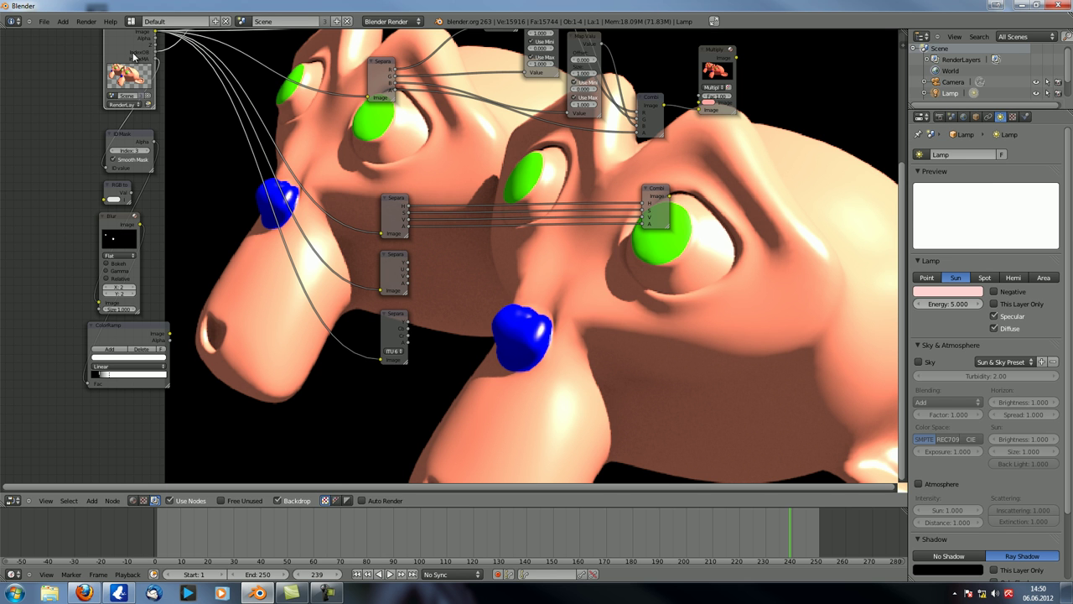
left_click(957, 292)
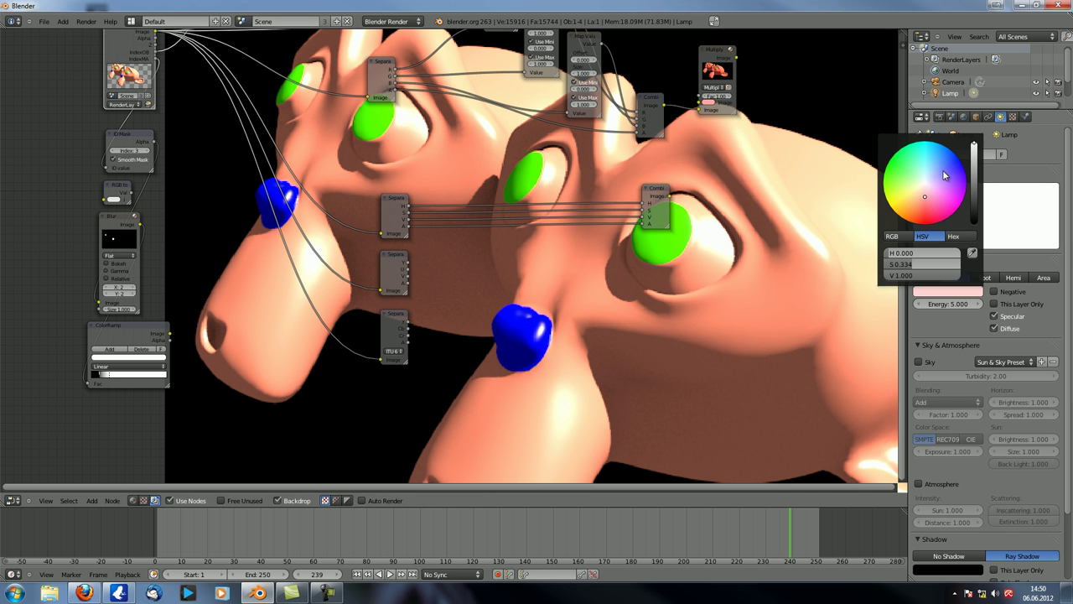
mouse_move(937, 251)
left_mouse_down()
mouse_move(970, 269)
mouse_move(899, 270)
left_mouse_up()
Show the hue channel in the Viewer again and sweep the lamp color's hue to 0.363 and back to 0.000.
left_click(126, 55, "ctrl+shift")
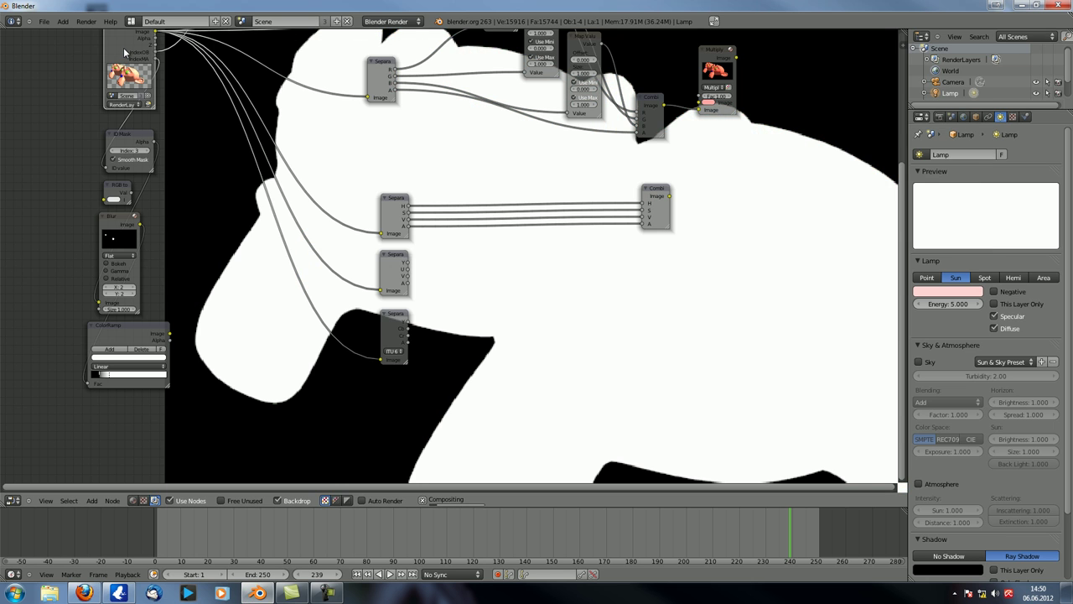
left_click(397, 209, "ctrl+shift")
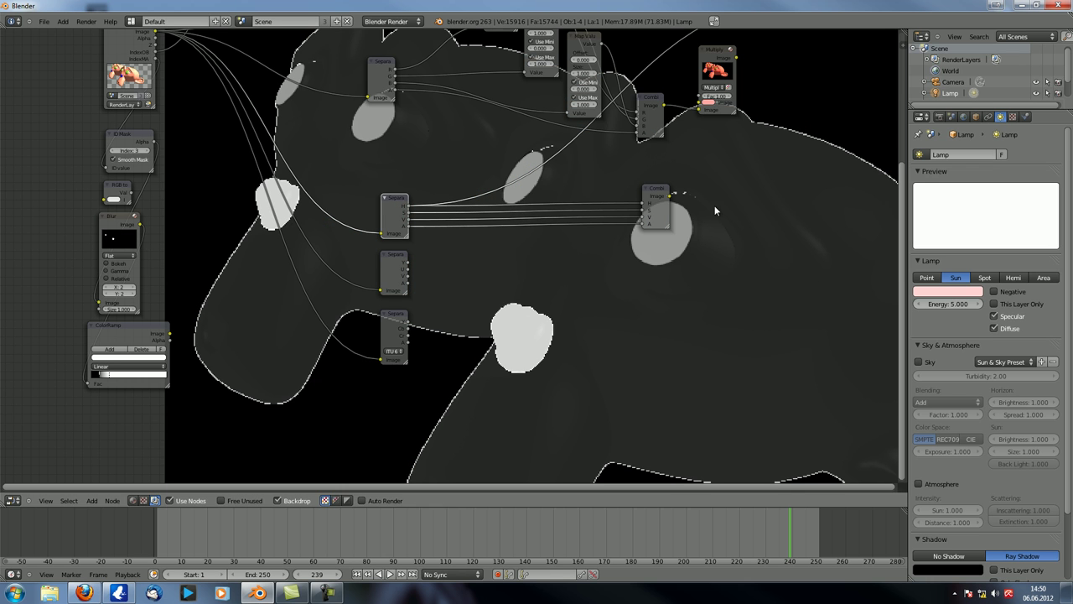
left_click(939, 291)
left_click_drag(914, 254, 930, 258)
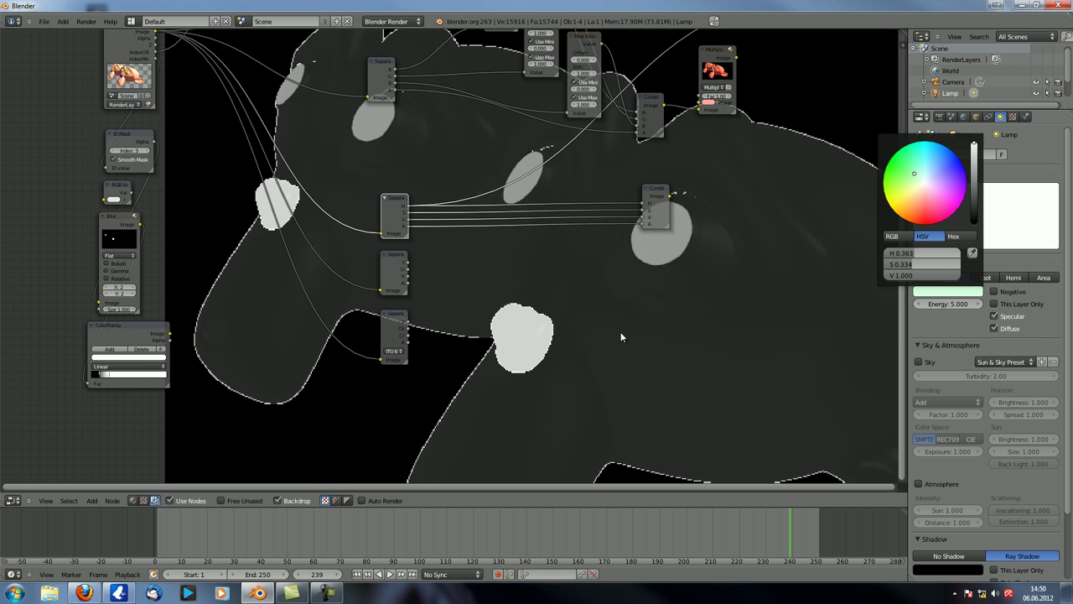
left_click_drag(927, 254, 890, 265)
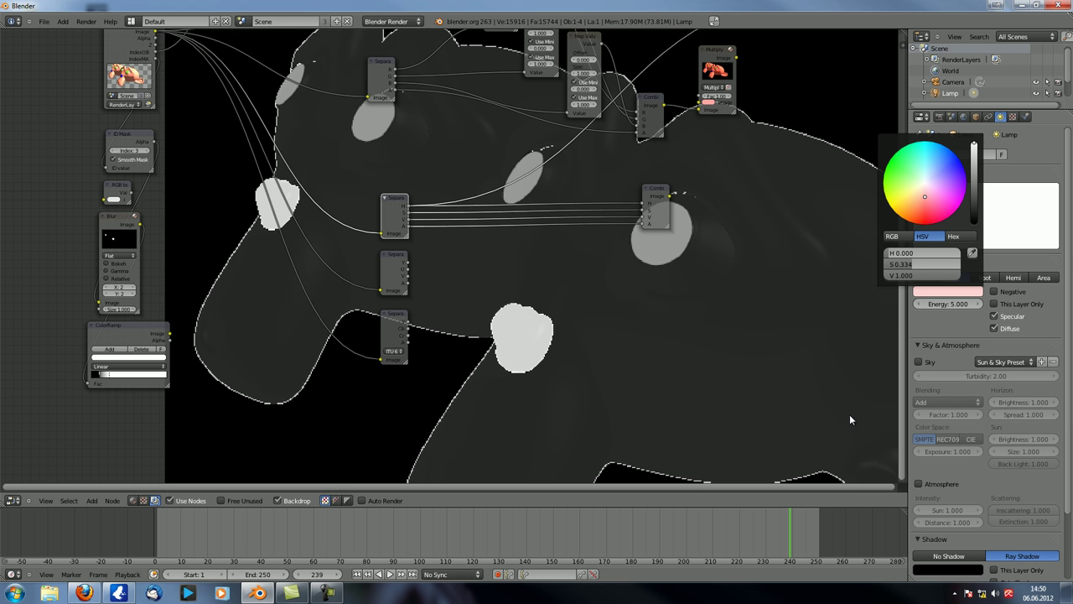
left_click(595, 392)
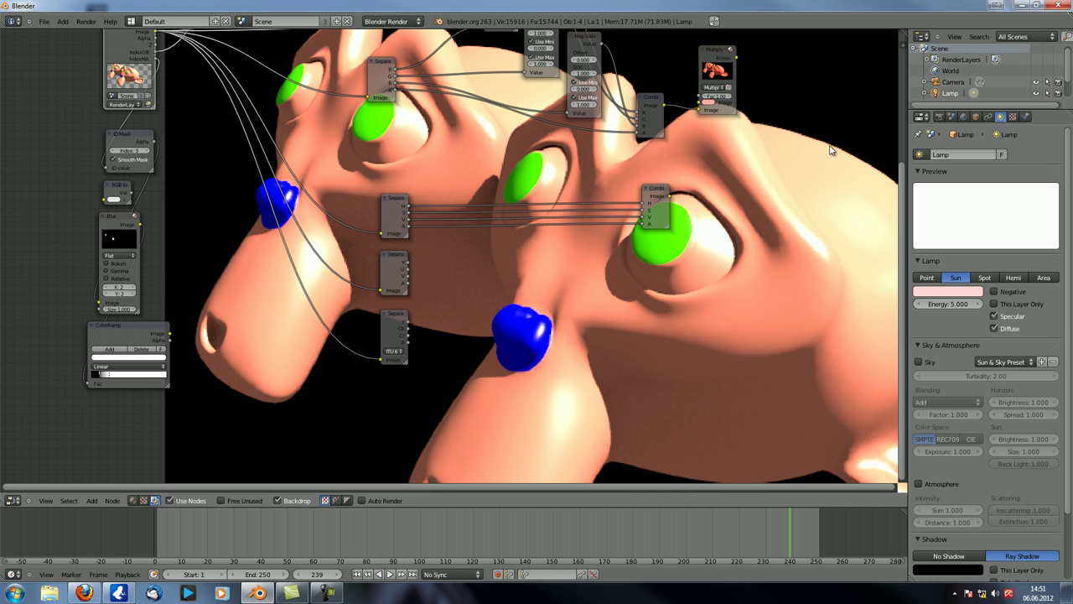
left_click(948, 292)
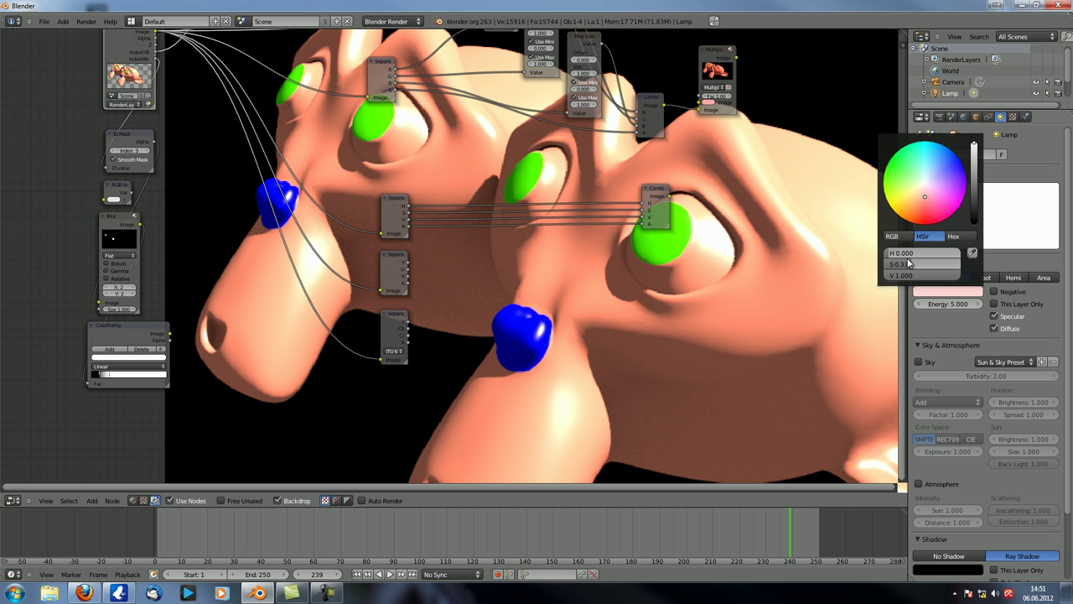
mouse_move(911, 253)
left_mouse_down()
mouse_move(983, 263)
mouse_move(697, 262)
mouse_move(677, 276)
left_mouse_up()
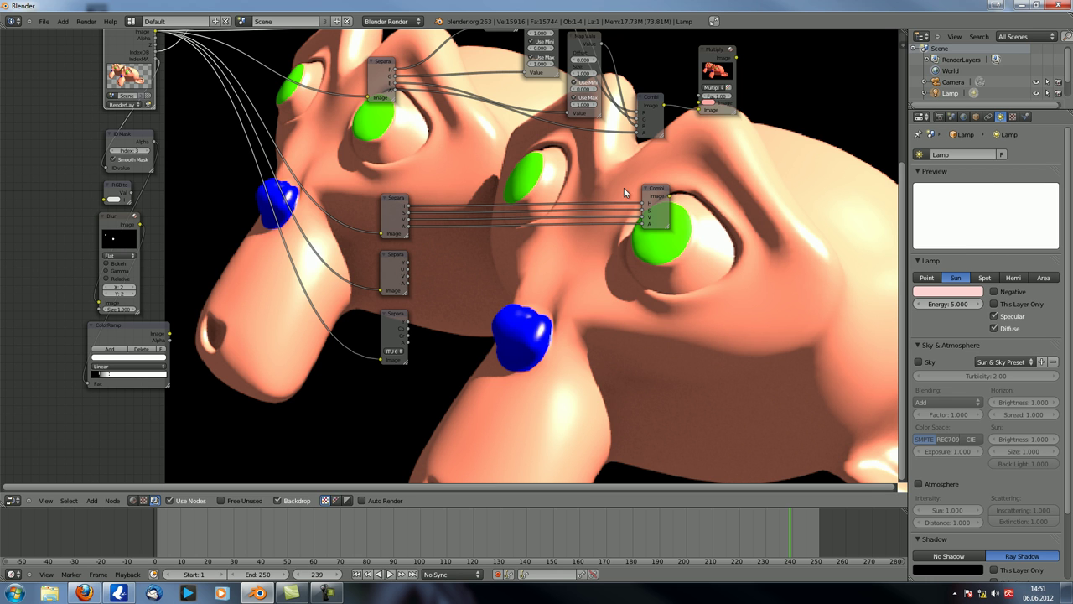
Show the Combine HSVA result in the Viewer and move the node slightly away from Separate HSVA.
left_click(658, 194)
left_click_drag(658, 195, 665, 202)
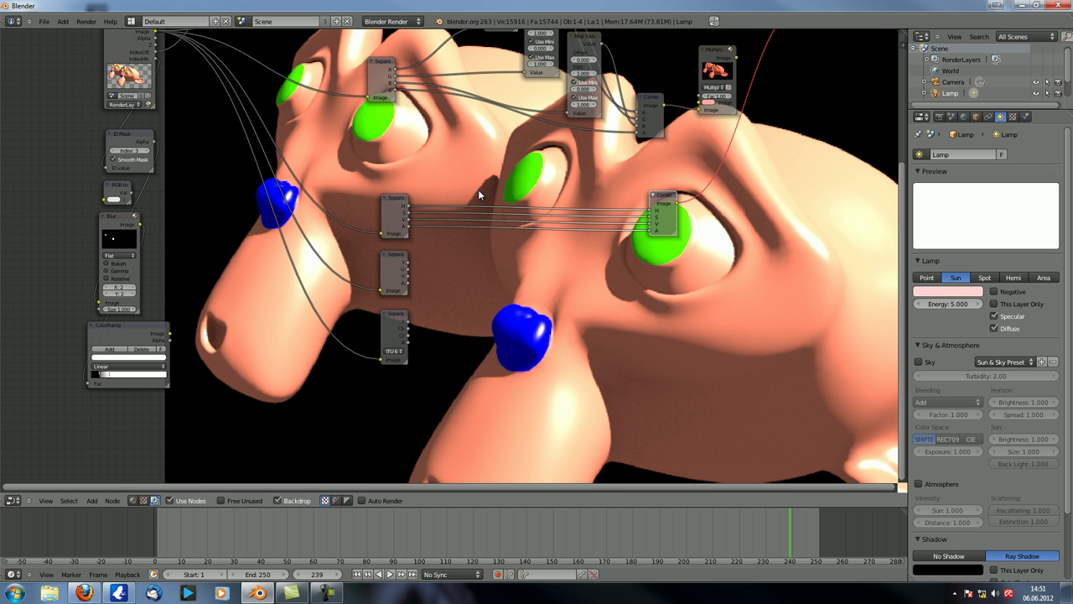
Add an RGB Curves node, insert it into the hue link between Separate HSVA and Combine HSVA, and position it above the links.
key("shift+a")
mouse_move(457, 168)
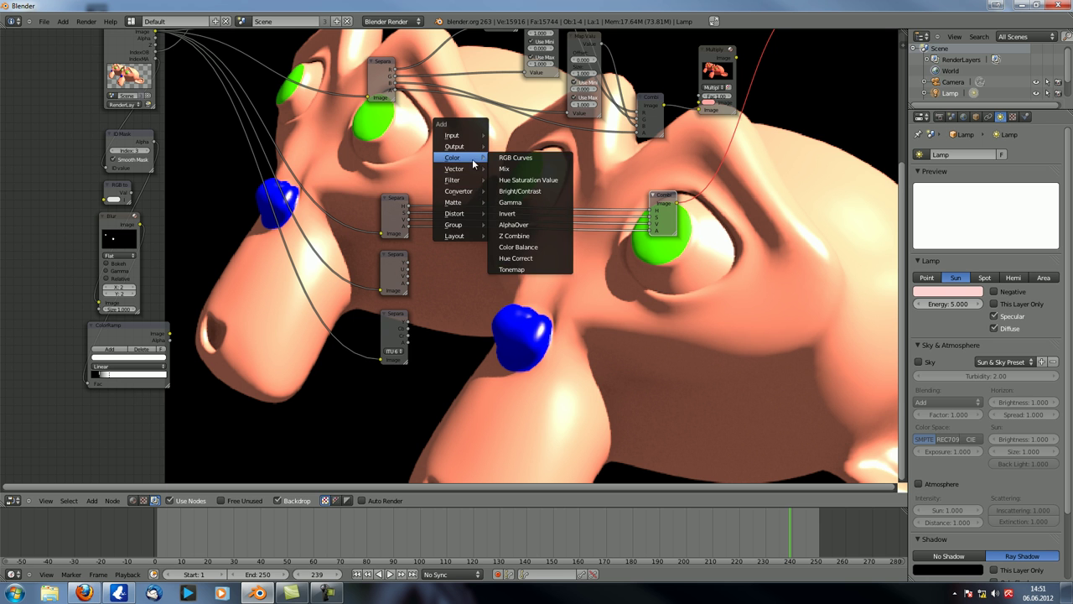
left_click(515, 157)
left_click(440, 105)
scroll(574, 157, "up", 2)
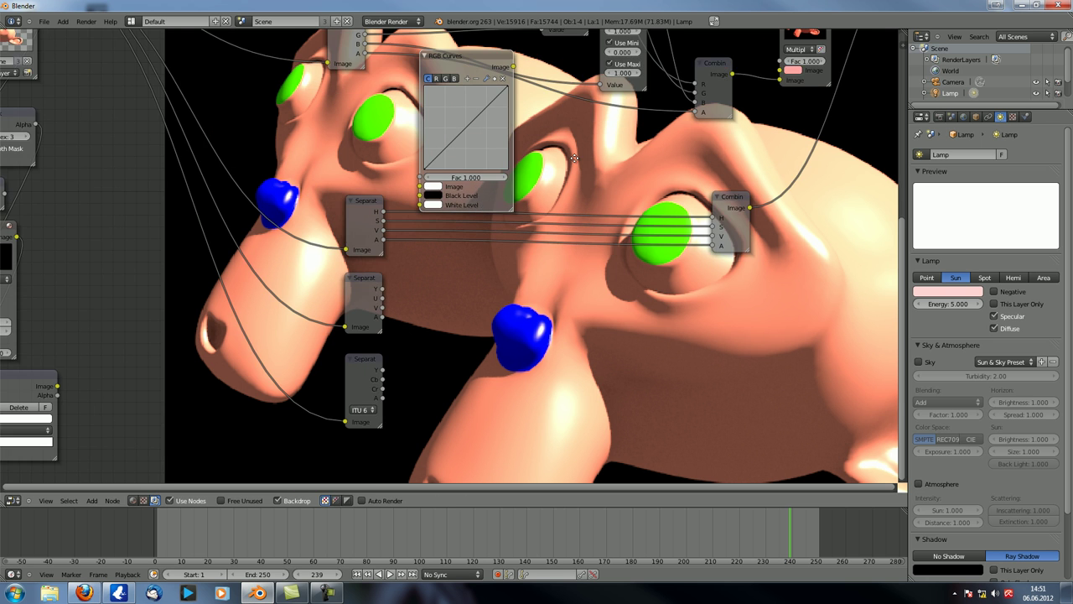
middle_click_drag(575, 158, 558, 198)
left_click_drag(720, 281, 730, 337)
left_click(442, 96)
left_click_drag(466, 107, 670, 165)
left_click_drag(725, 293, 713, 280)
left_click_drag(653, 165, 623, 167)
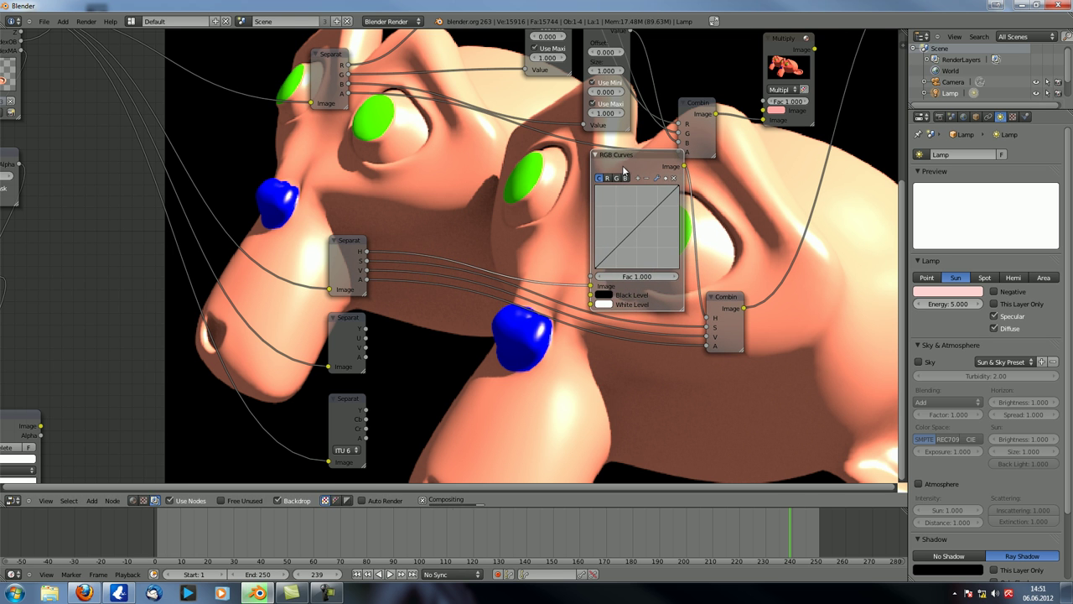
Bend the RGB Curves node's curve into a steep S-shape to shift the image's hues.
mouse_move(636, 225)
left_mouse_down()
mouse_move(628, 220)
mouse_move(654, 233)
mouse_move(666, 217)
mouse_move(659, 202)
mouse_move(612, 233)
mouse_move(637, 242)
left_mouse_up()
left_click_drag(661, 192, 620, 242)
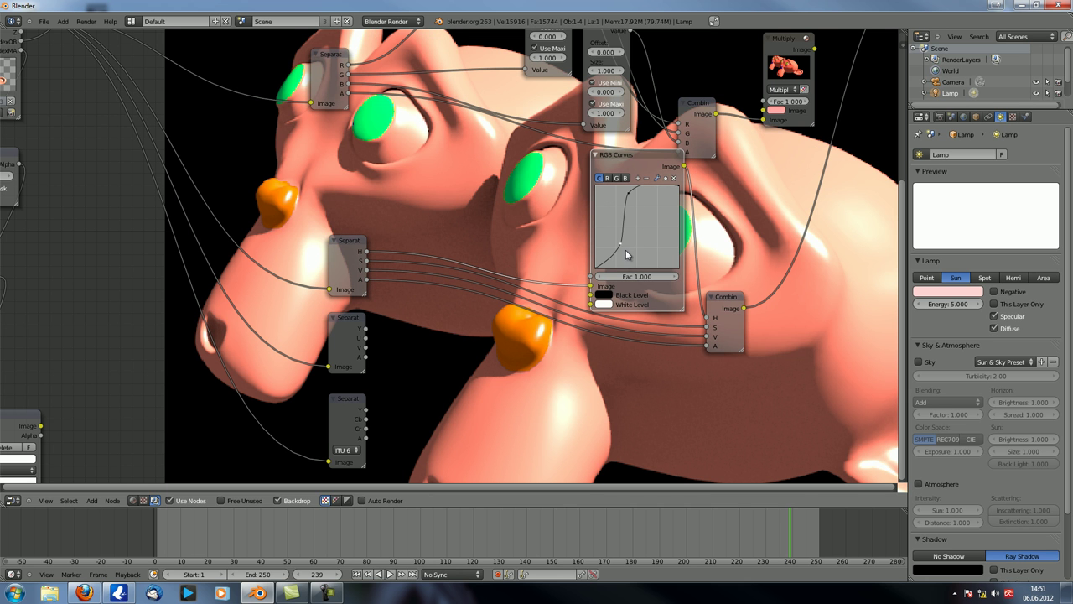
Delete the RGB Curves node from the hue link and move Combine HSVA up and farther from Separate HSVA.
key("x")
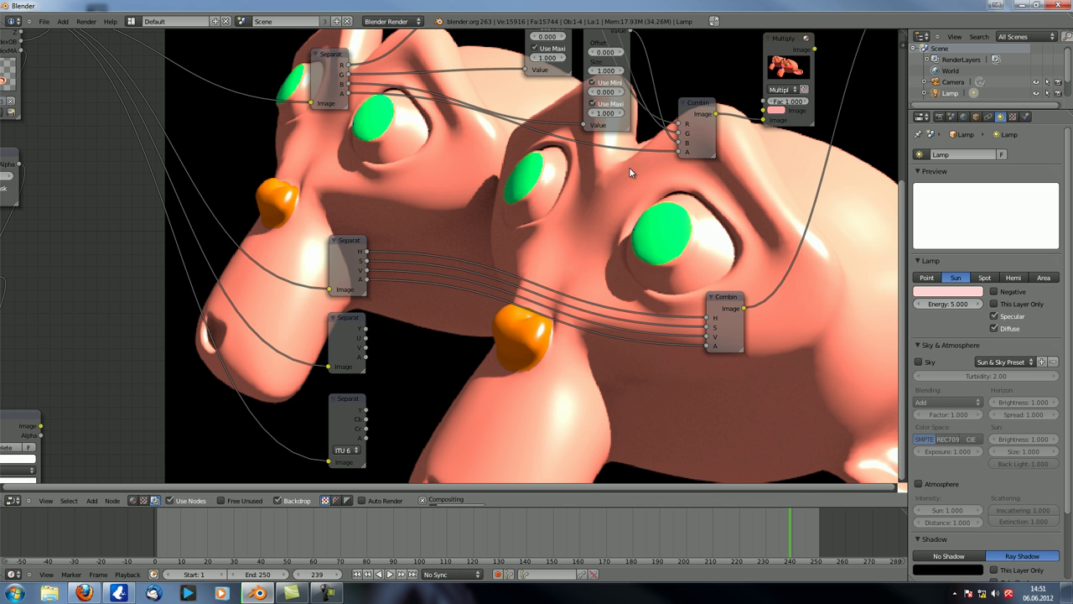
left_click_drag(725, 305, 811, 236)
Add an RGB Curves node below the links and route the saturation channel from Separate HSVA through it into Combine HSVA.
key("shift+a")
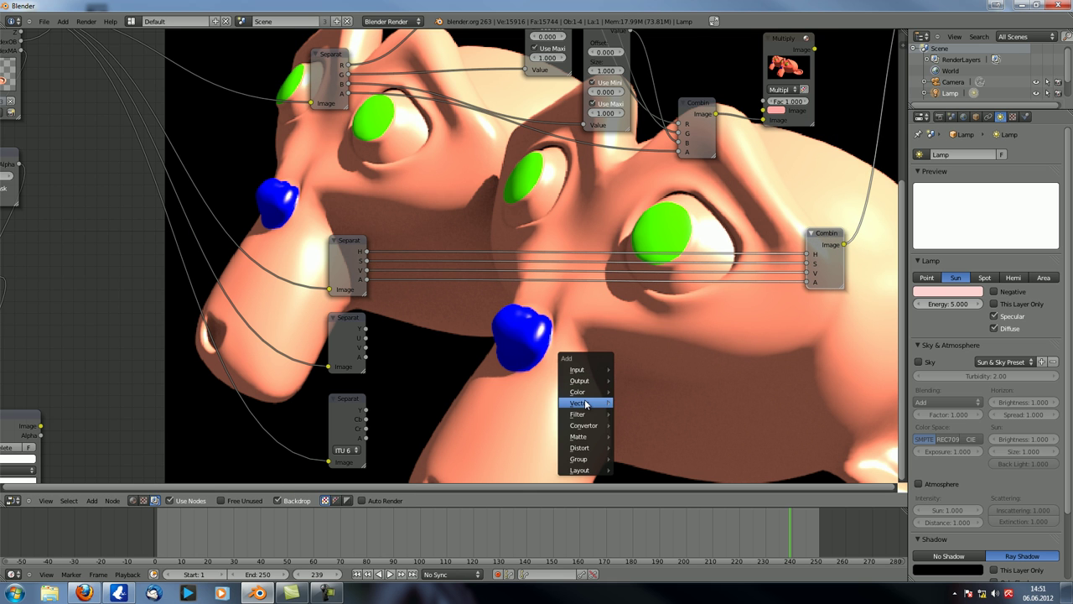
mouse_move(578, 391)
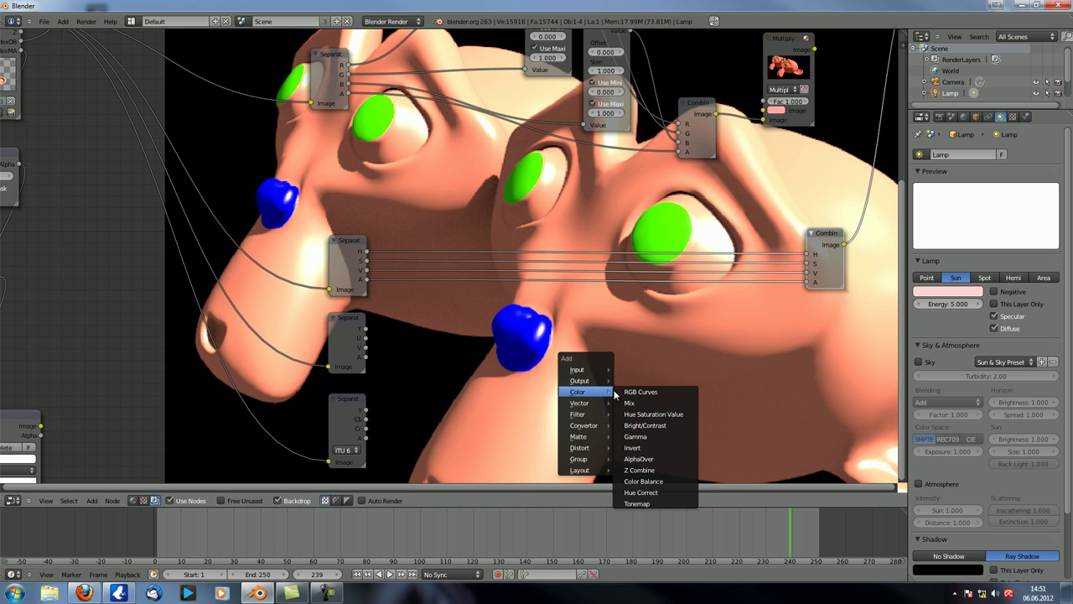
left_click(644, 403)
left_click(587, 293)
left_click_drag(367, 262, 576, 432)
left_click_drag(671, 312, 811, 267)
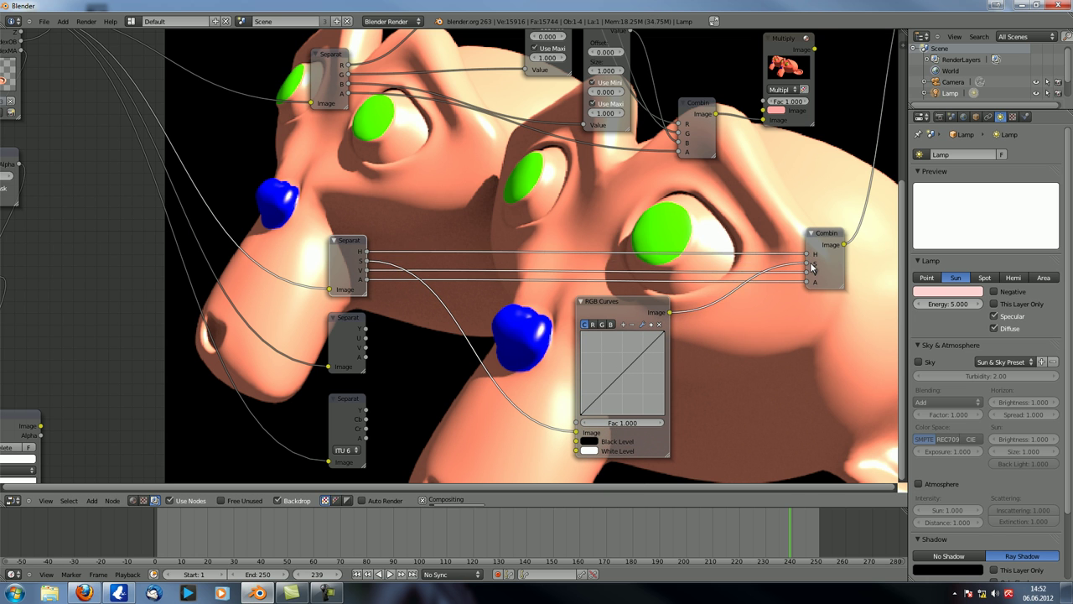
Bend the saturation curve downward, advance to frame 240, and lower the curve's end point to desaturate the image.
left_click_drag(624, 372, 640, 388)
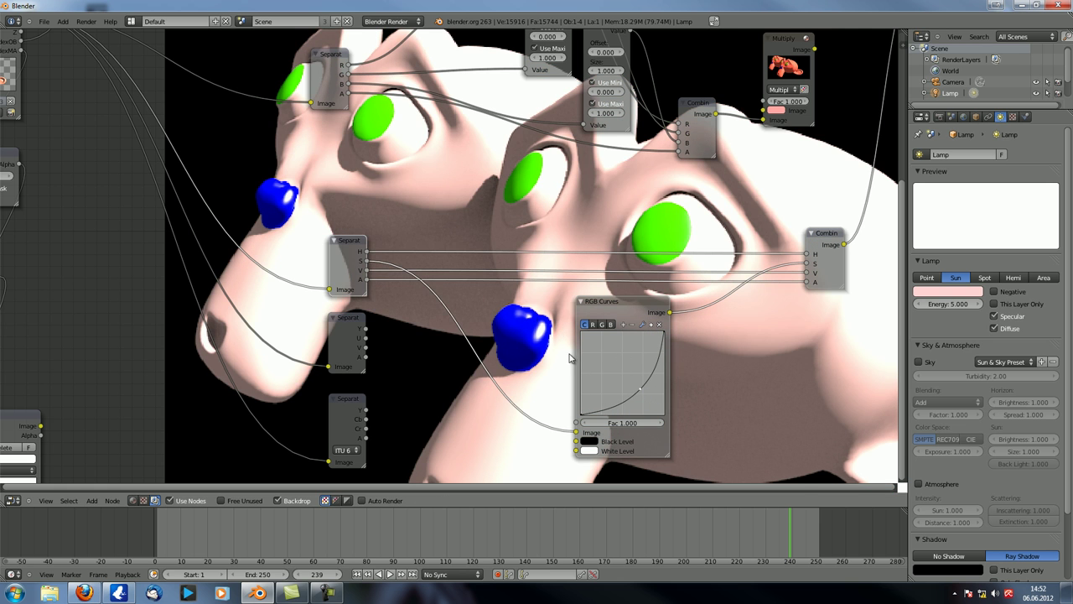
key("Right")
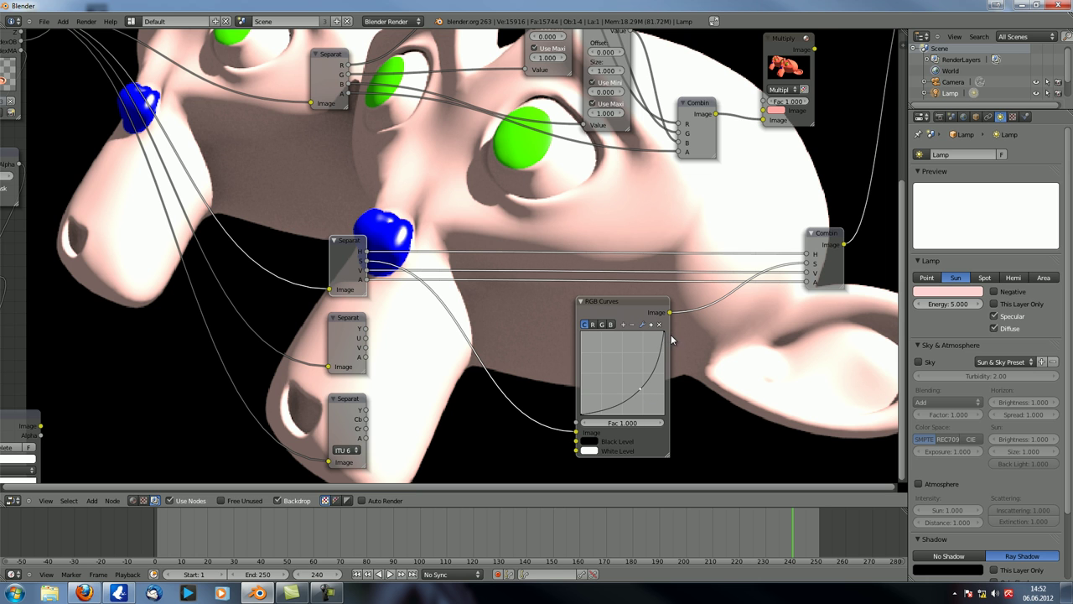
left_click_drag(664, 335, 681, 378)
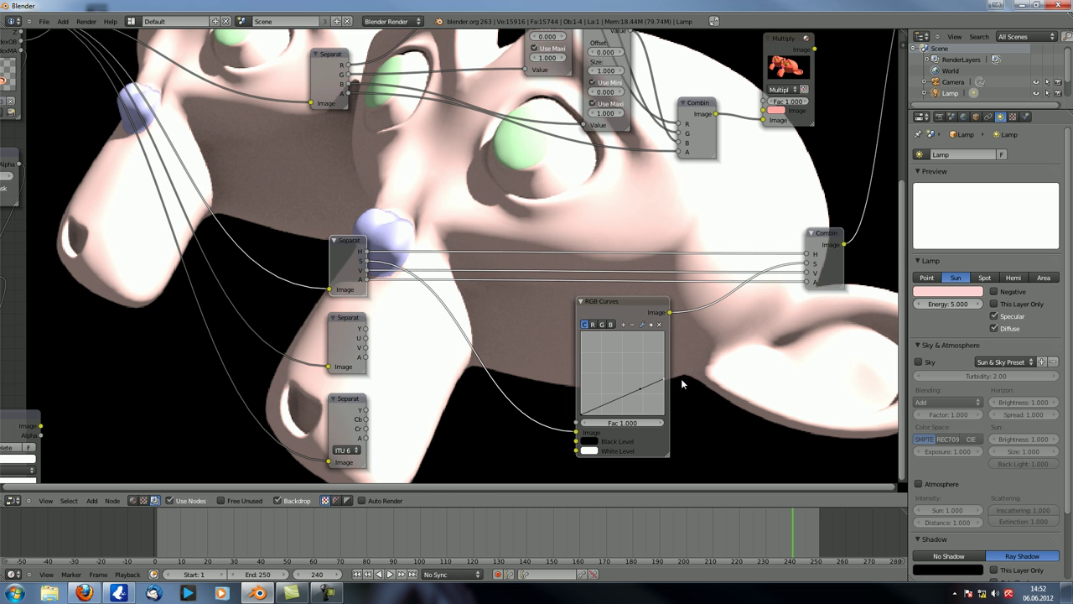
Reroute the RGB Curves node to the value channel, reconnect saturation directly to Combine HSVA, and cut the stray Black Level link.
middle_click_drag(682, 383, 587, 278)
left_click_drag(283, 177, 494, 339)
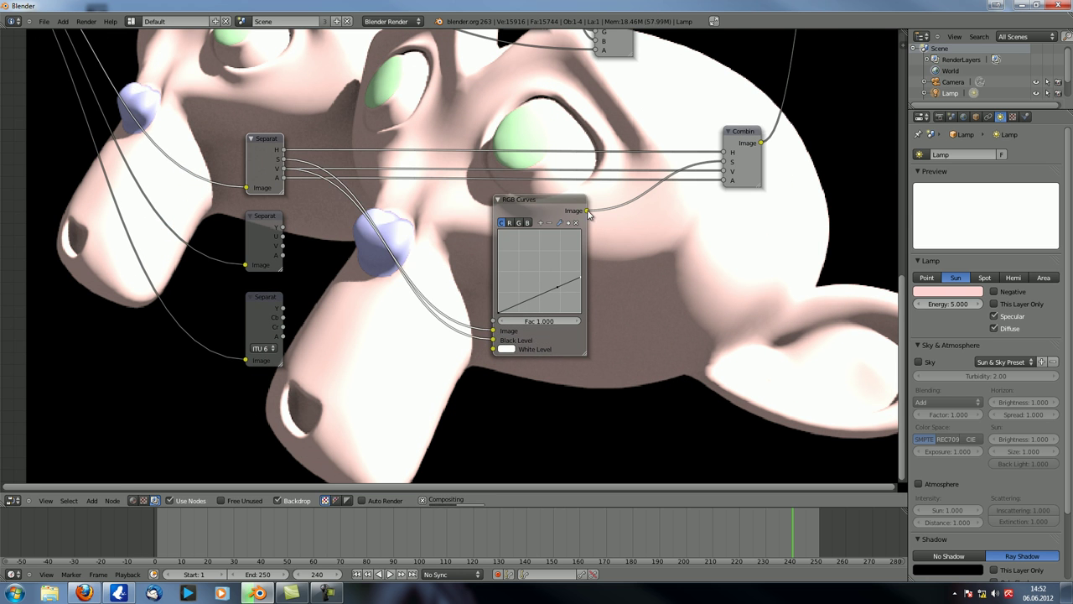
left_click_drag(587, 211, 724, 171)
left_click_drag(284, 160, 723, 161)
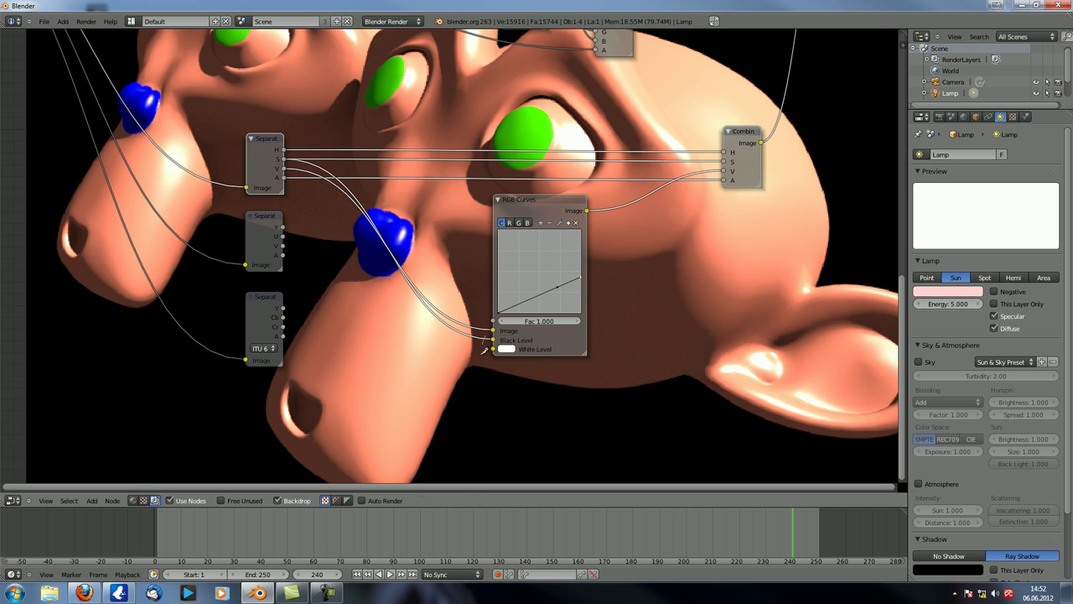
left_click_drag(482, 353, 472, 348, "ctrl")
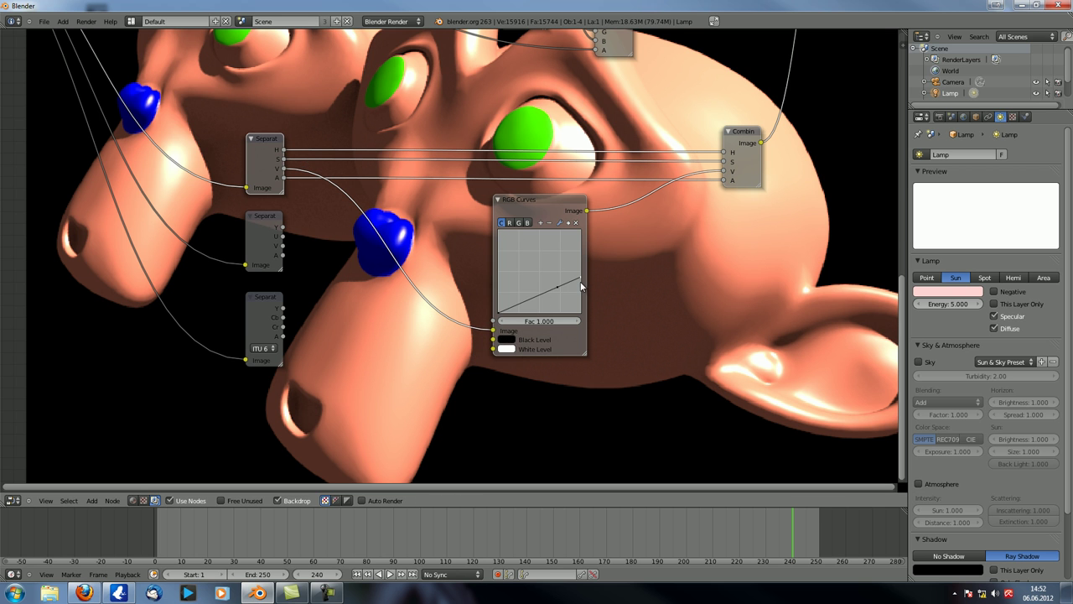
Straighten the value curve to a full diagonal and pull its upper end point inward to brighten the highlights.
left_click_drag(580, 280, 605, 211)
left_click_drag(546, 273, 540, 269)
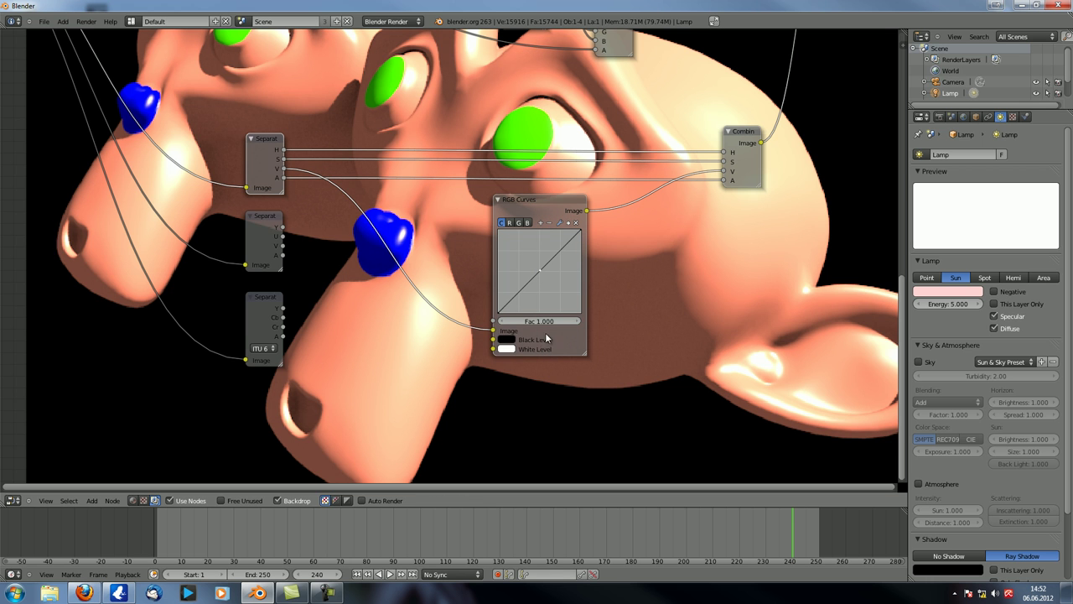
mouse_move(537, 266)
left_mouse_down()
mouse_move(532, 259)
mouse_move(556, 287)
mouse_move(540, 270)
left_mouse_up()
left_click_drag(580, 230, 558, 226)
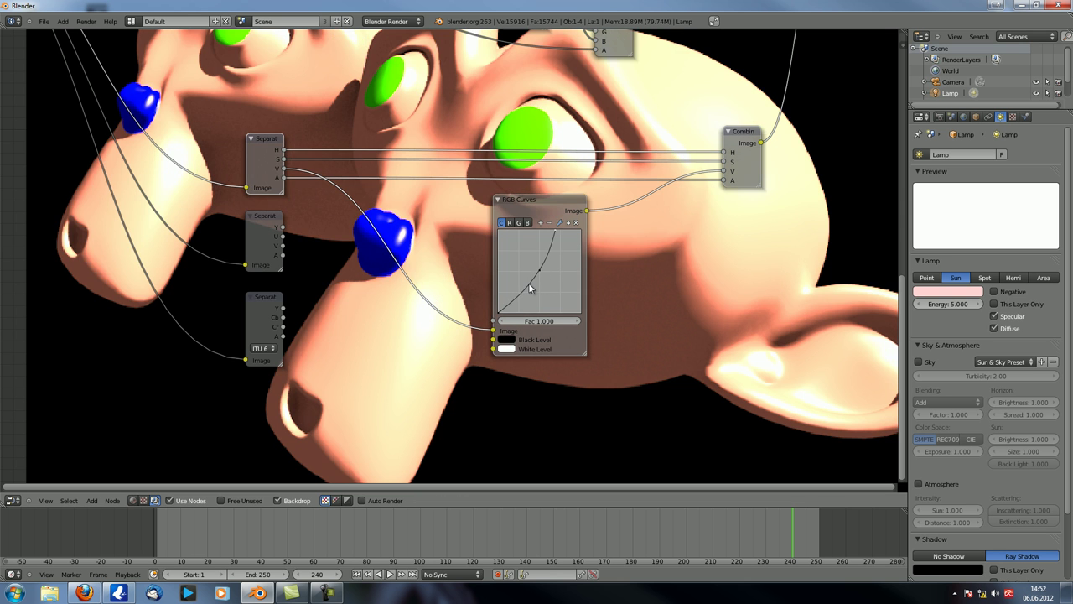
Delete the RGB Curves node from the value link and move Separate HSVA and Combine HSVA up under the RGBA nodes.
key("Home")
middle_click_drag(521, 342, 510, 280)
scroll(510, 280, "down", 1)
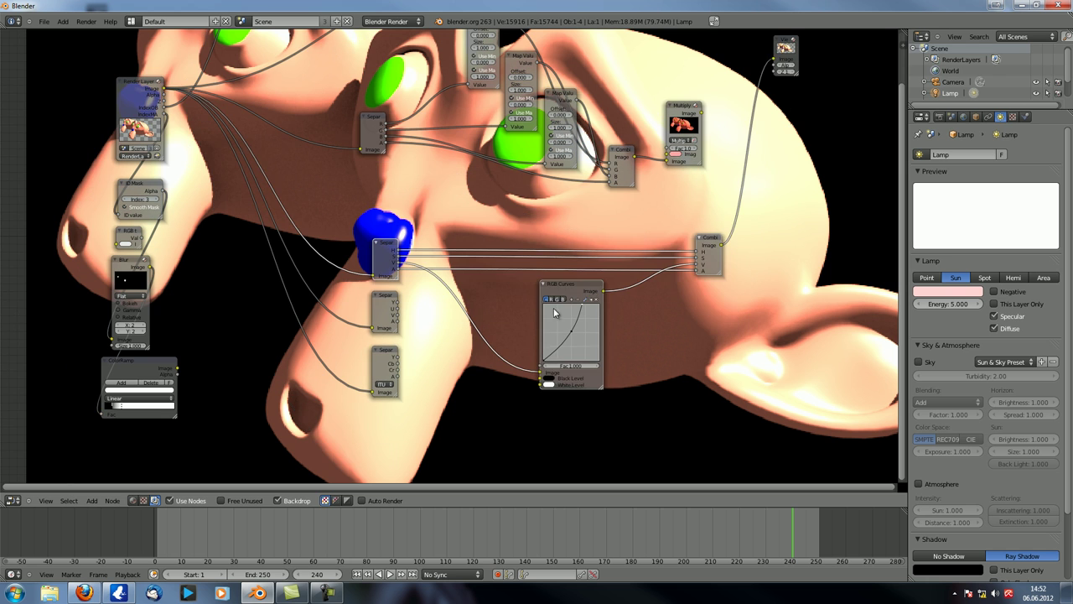
key("ctrl+x")
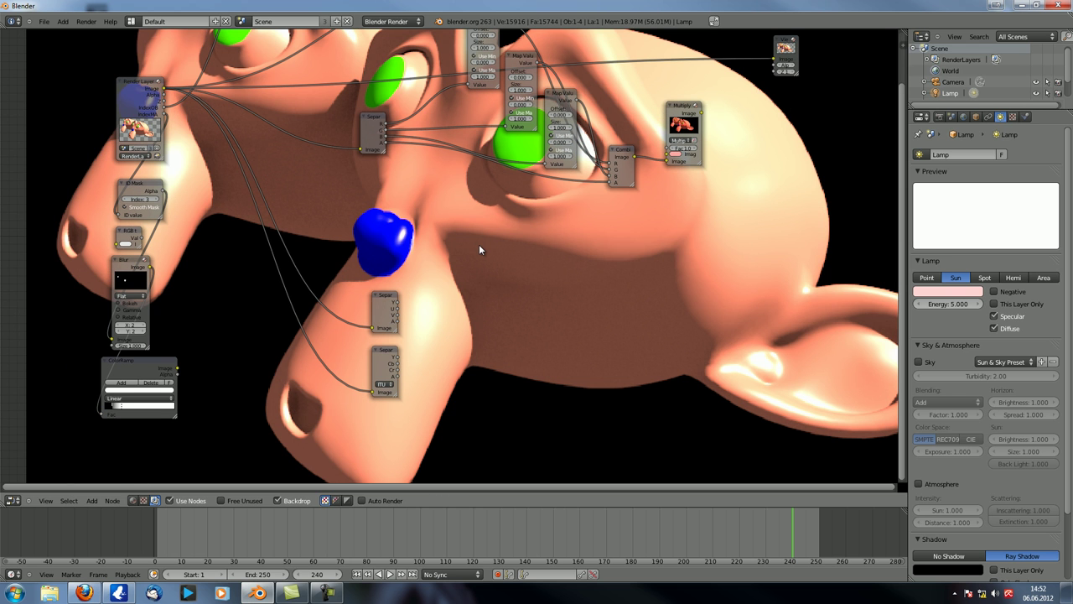
key("ctrl+z")
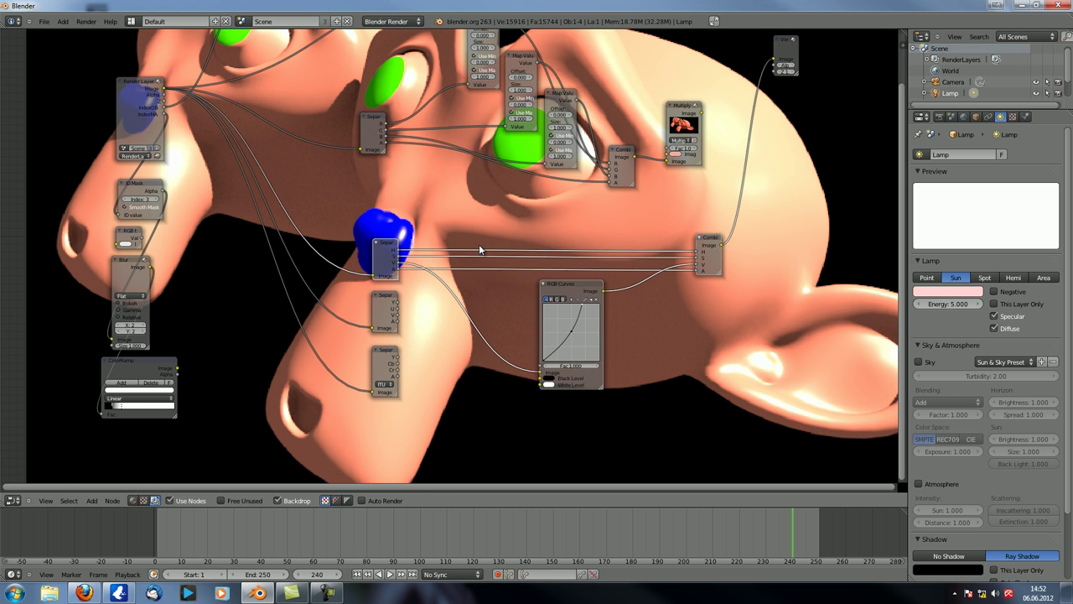
key("x")
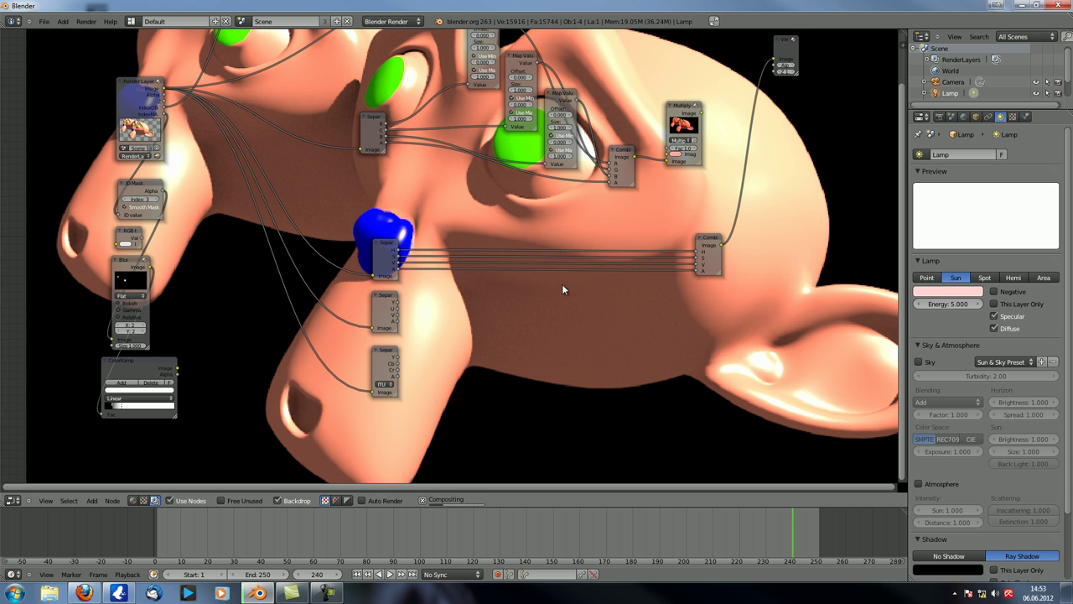
left_click_drag(390, 254, 377, 183)
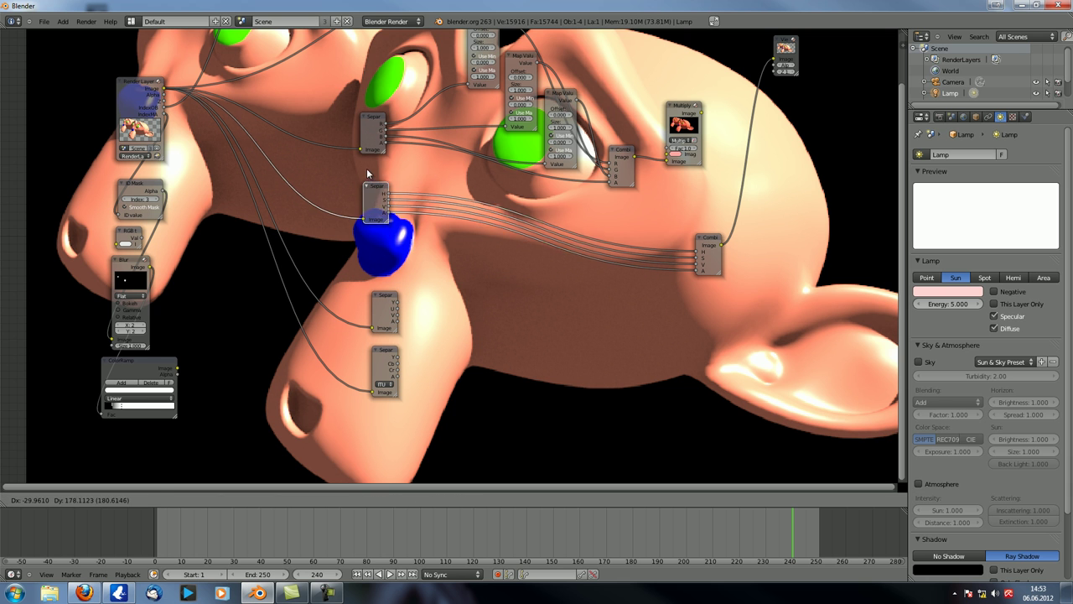
left_click_drag(703, 243, 666, 186)
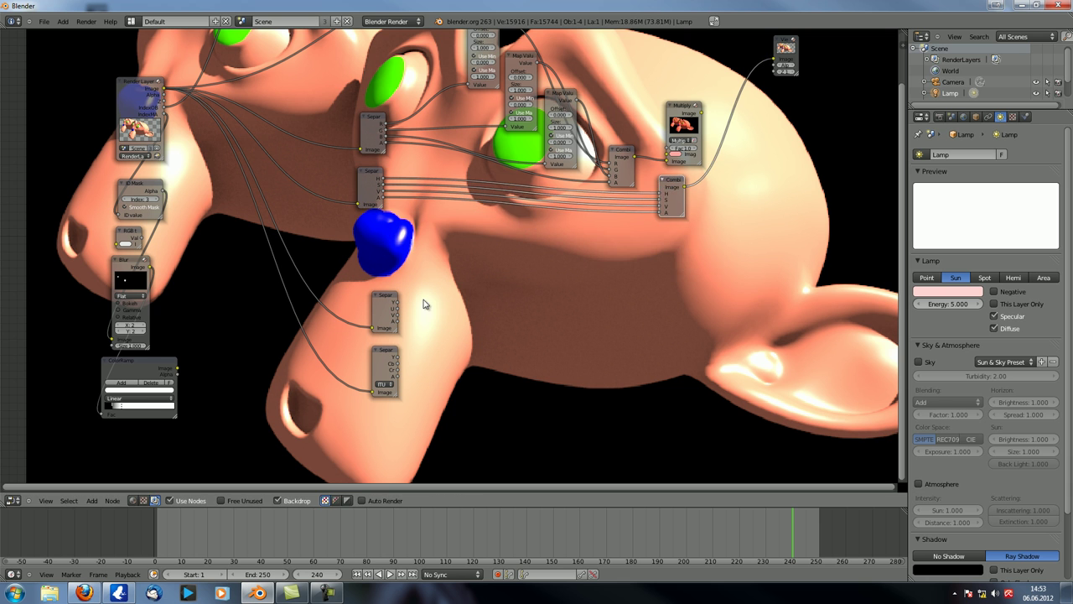
Preview the Separate YUVA node's channels one after another in the Viewer, returning to Y.
left_click(387, 307, "ctrl+shift")
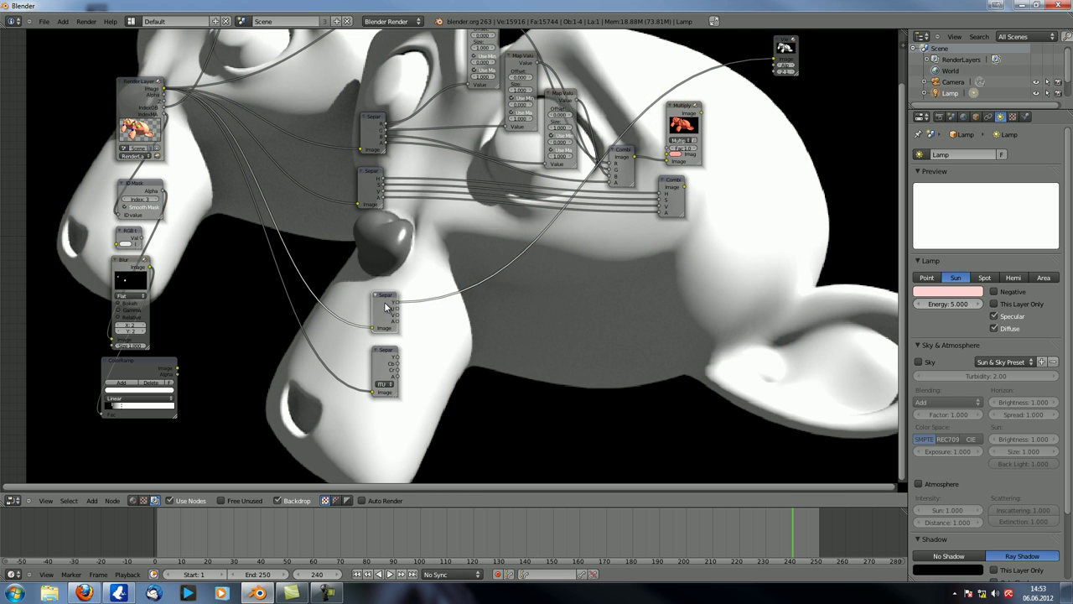
left_click(383, 307, "ctrl+shift")
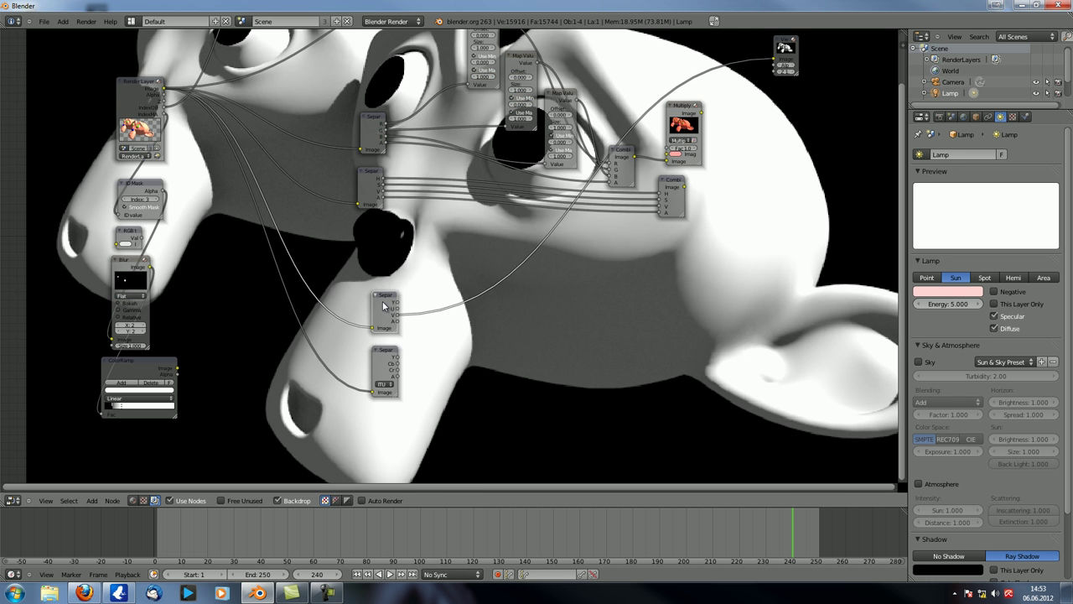
left_click(383, 306, "ctrl+shift")
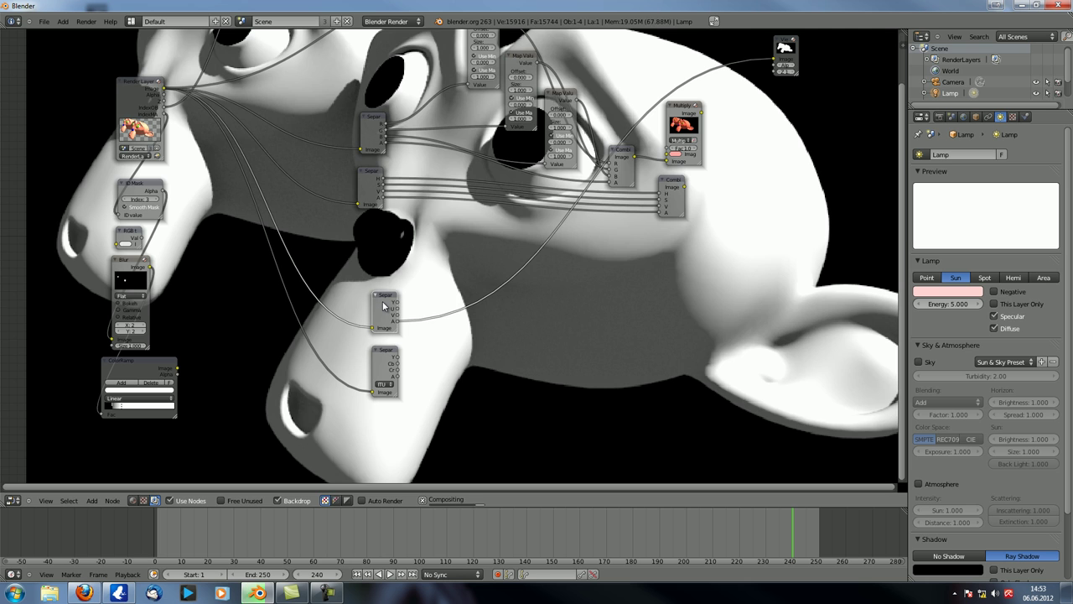
left_click(388, 306, "ctrl+shift")
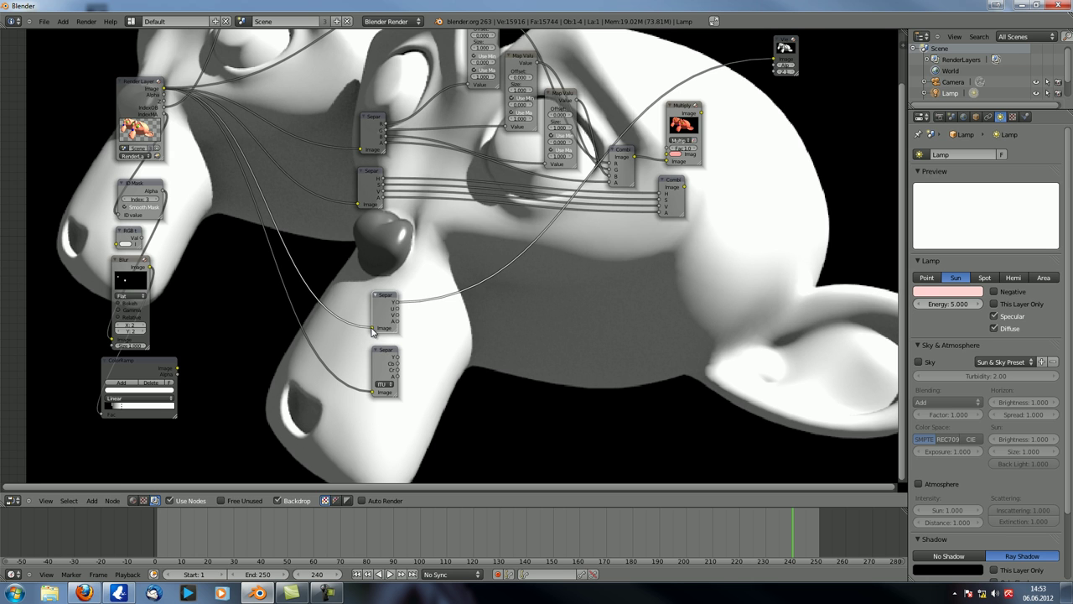
Move the Viewer node down level with Separate YUVA and nudge Separate YUVA slightly downward.
left_click_drag(788, 41, 733, 289)
scroll(431, 307, "up", 2)
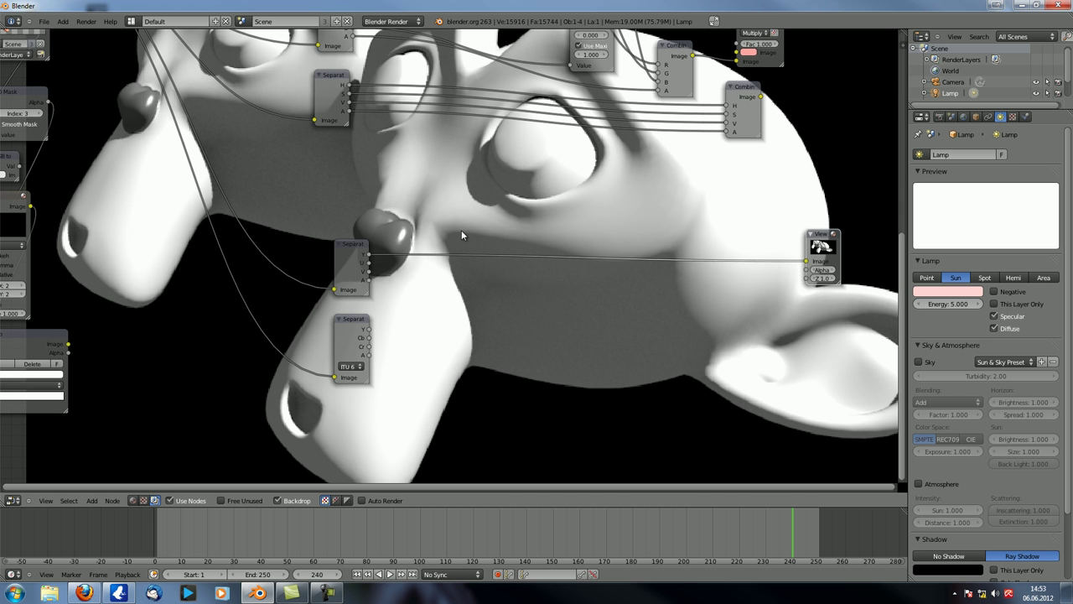
left_click(356, 251)
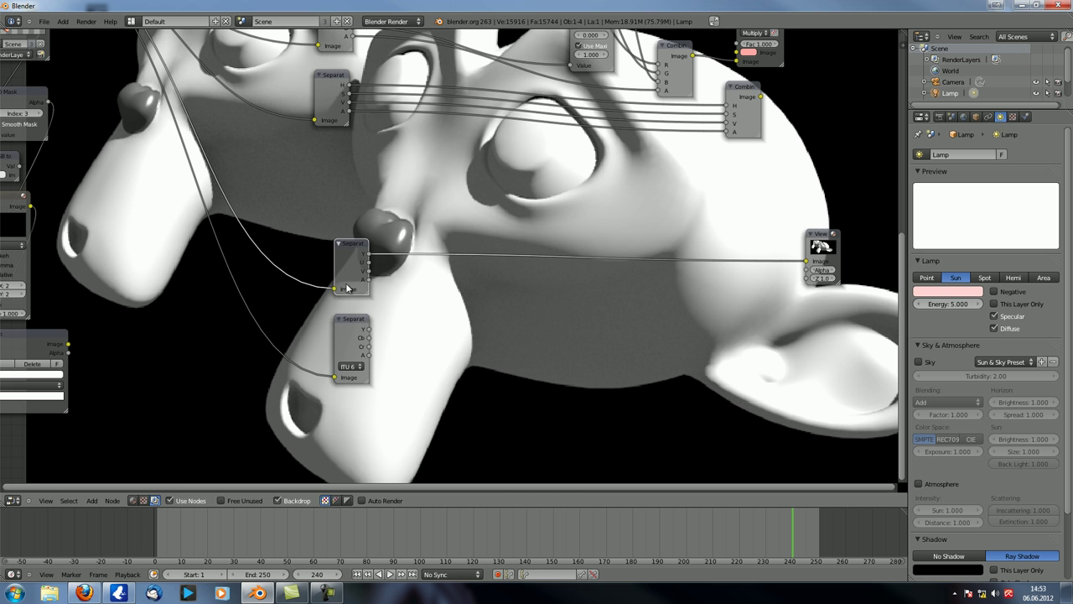
mouse_move(356, 249)
left_mouse_down()
mouse_move(362, 241)
mouse_move(355, 253)
left_mouse_up()
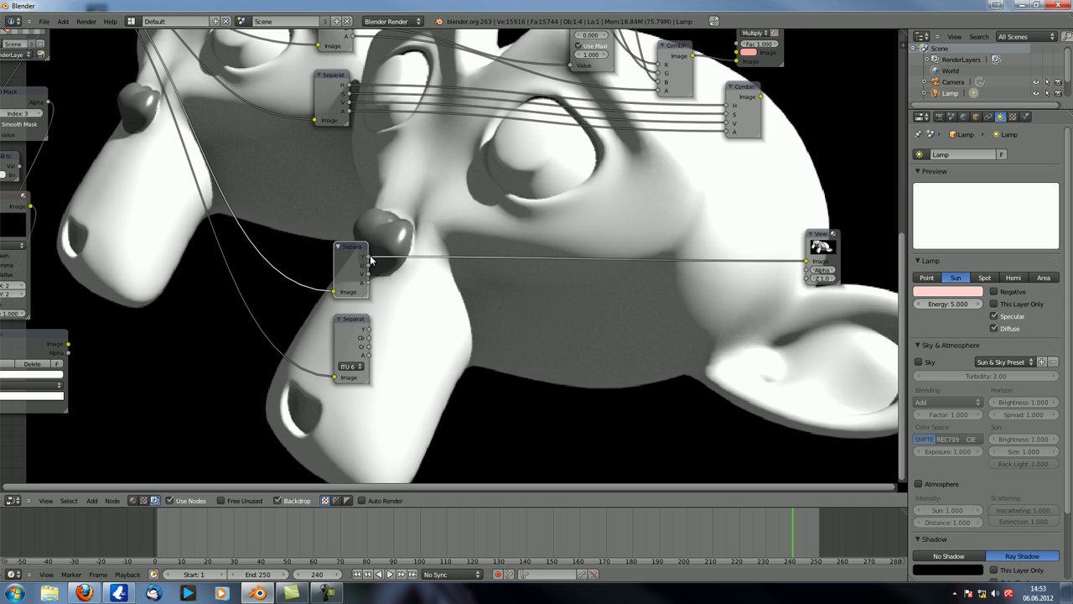
Add a Combine YUVA node and insert it into the Y link between Separate YUVA and the Viewer.
key("shift+a")
mouse_move(467, 308)
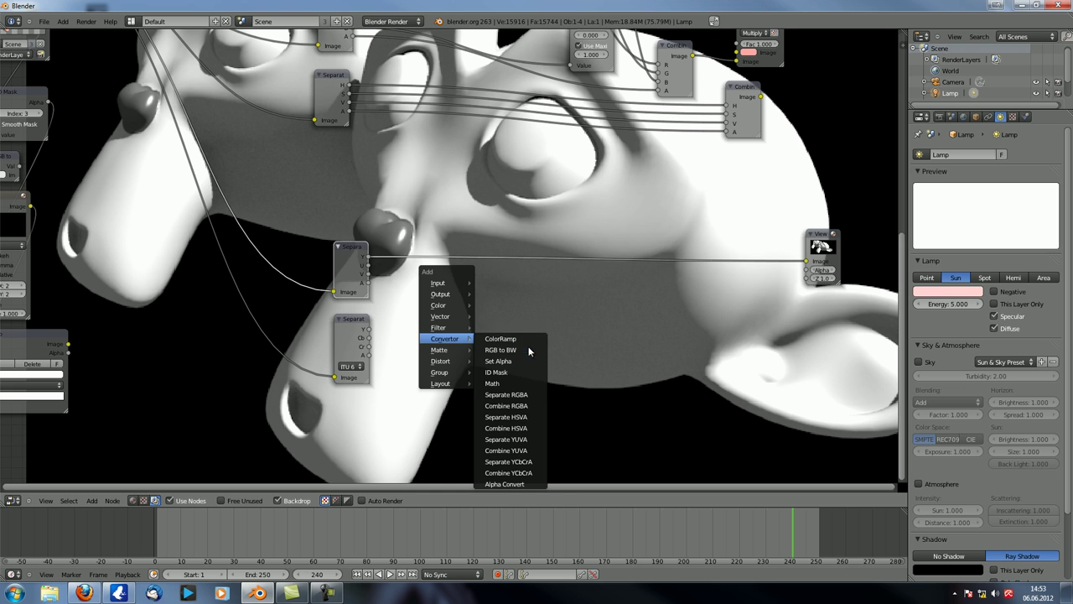
left_click(506, 450)
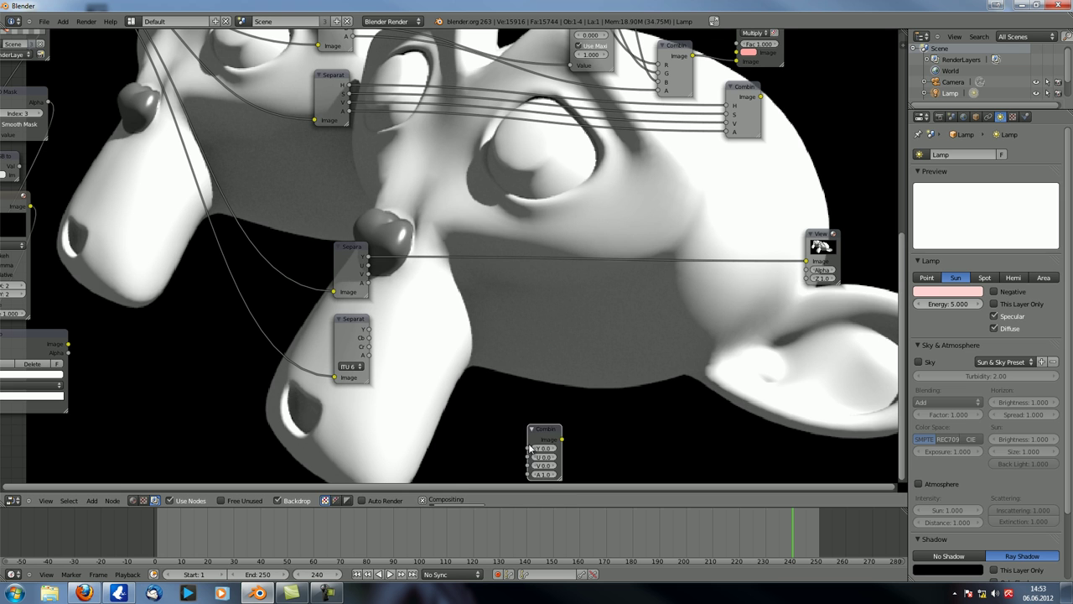
left_click(683, 254)
Connect the U, V and A channels of Separate YUVA to Combine YUVA and align Combine YUVA with the links.
left_click_drag(369, 266, 682, 261)
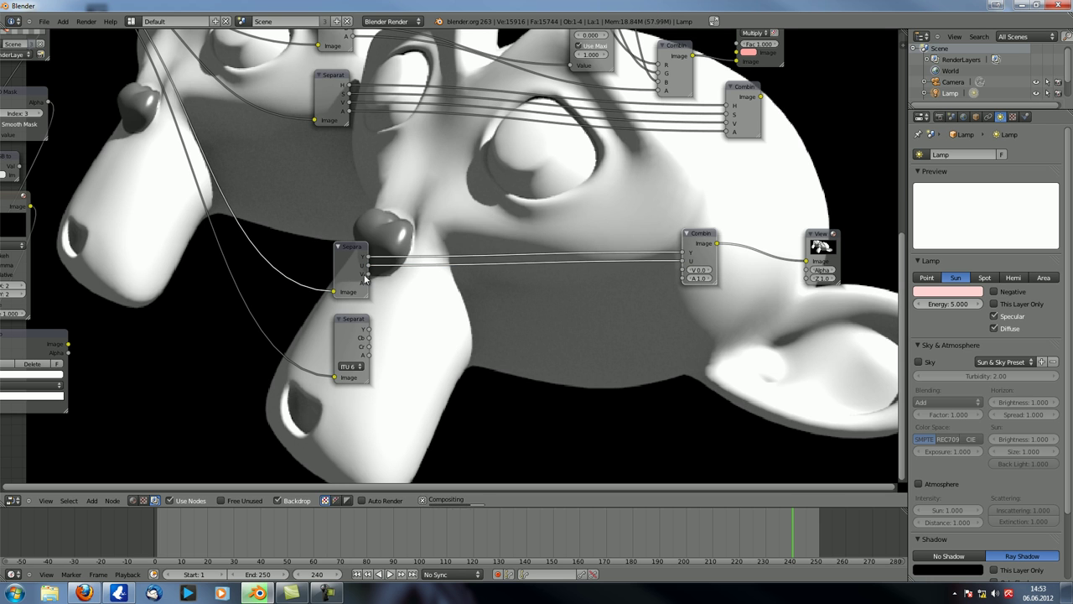
left_click_drag(369, 276, 682, 270)
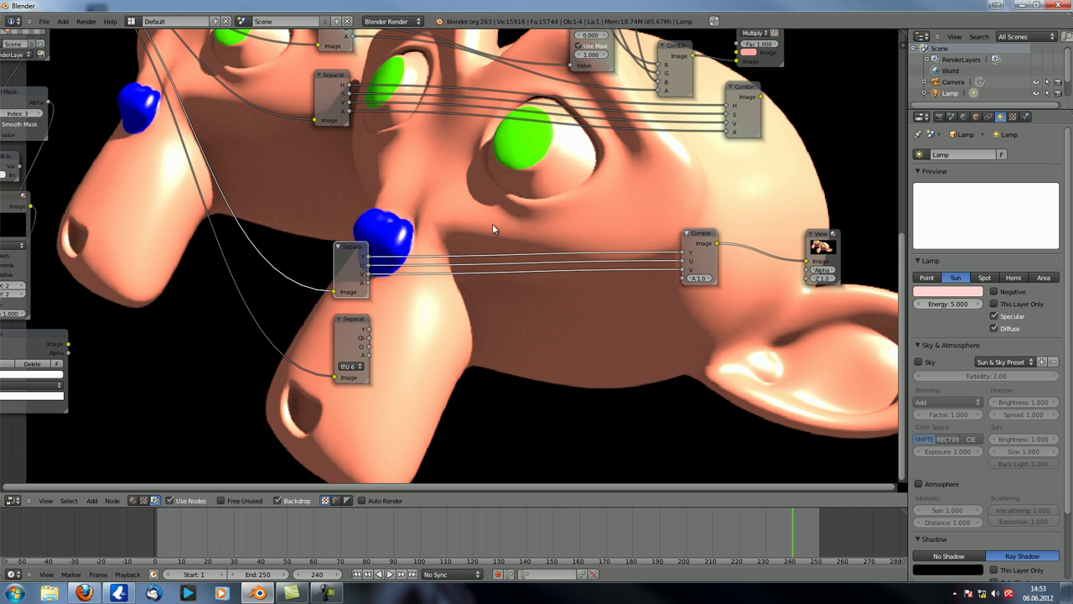
left_click_drag(700, 235, 683, 242)
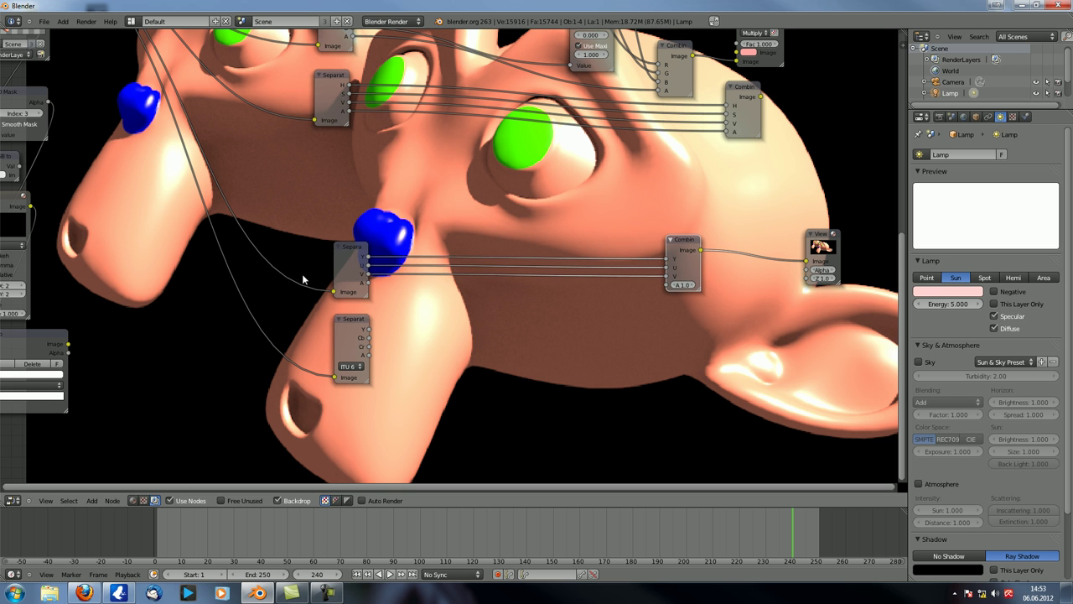
left_click_drag(368, 283, 669, 286)
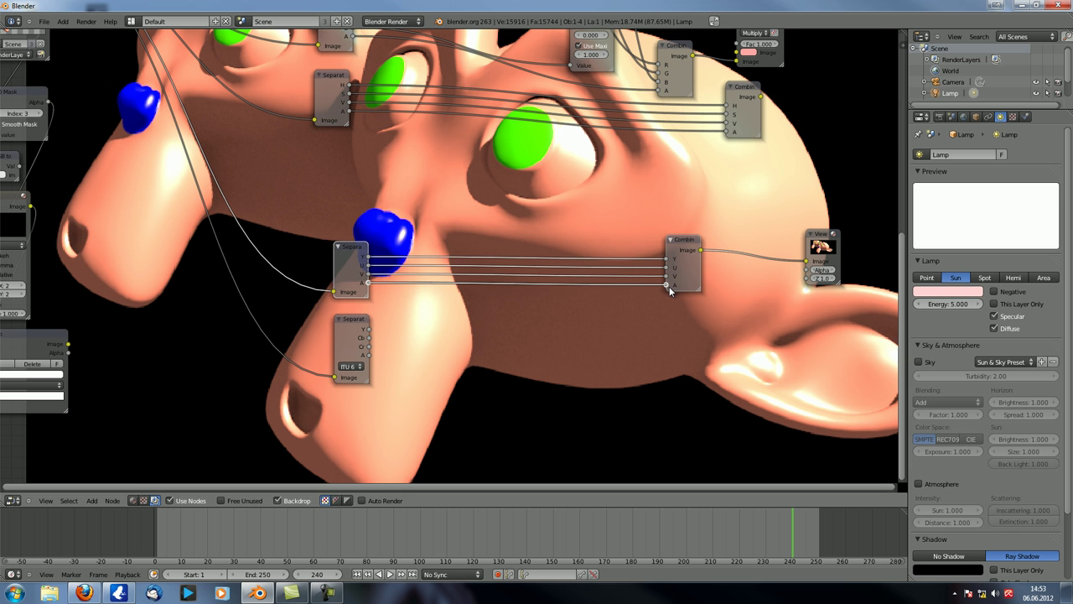
left_click_drag(689, 242, 691, 246)
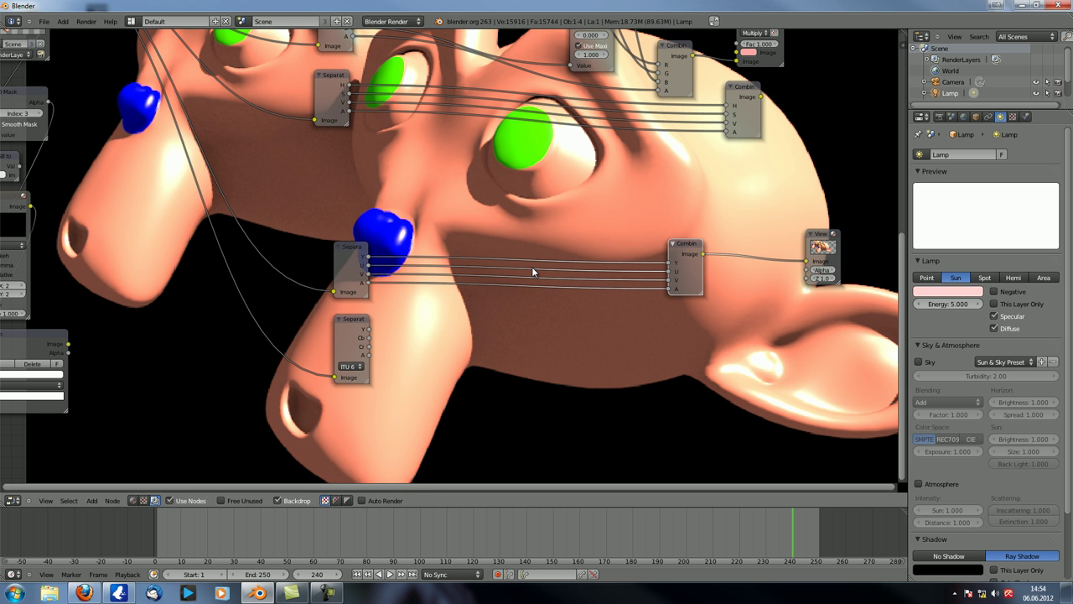
Add an RGB Curves node, insert it into the Y link between the YUVA nodes, and position it above the links.
key("shift+a")
mouse_move(509, 229)
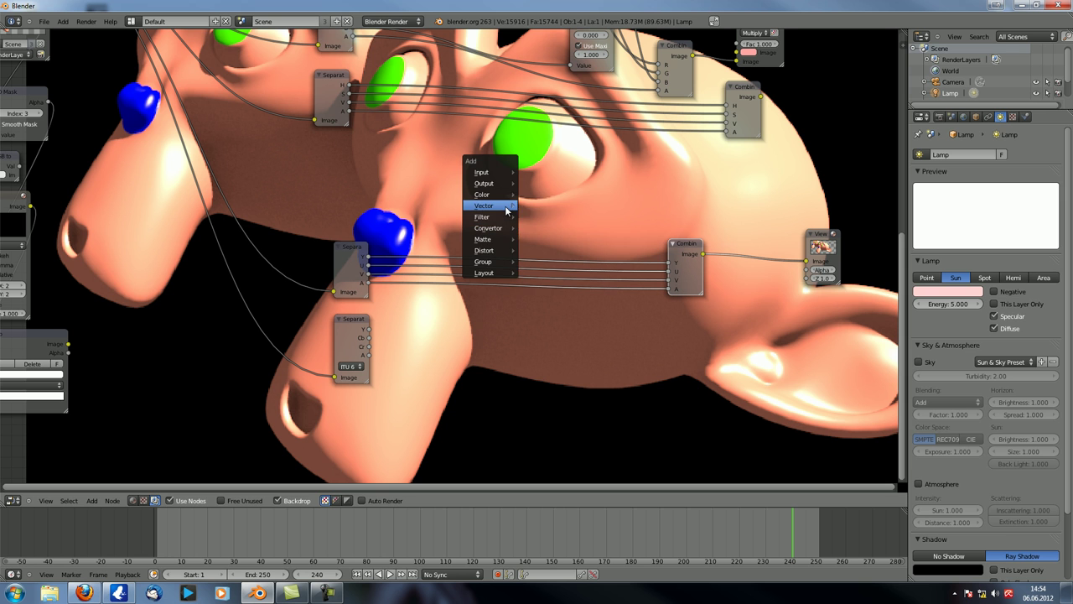
mouse_move(493, 195)
left_click(575, 194)
left_click_drag(568, 174, 486, 114)
Space out the nodes by moving Separate YCbCrA, Separate YUVA, Combine YUVA and RGB Curves farther down.
left_click_drag(368, 337, 353, 425)
left_click_drag(352, 266, 350, 347)
left_click_drag(689, 243, 741, 337)
left_click_drag(520, 143, 546, 215)
Bend the Y channel's RGB curve downward to darken the luminance and straighten it back to a diagonal.
mouse_move(546, 265)
left_mouse_down()
mouse_move(537, 253)
mouse_move(559, 275)
left_mouse_up()
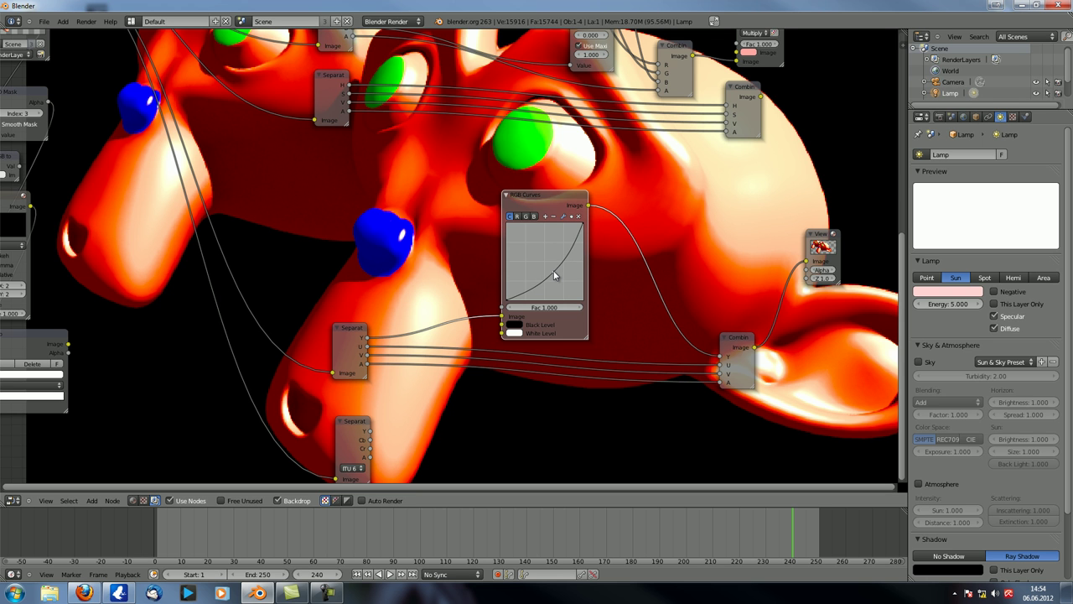
left_click_drag(552, 266, 543, 262)
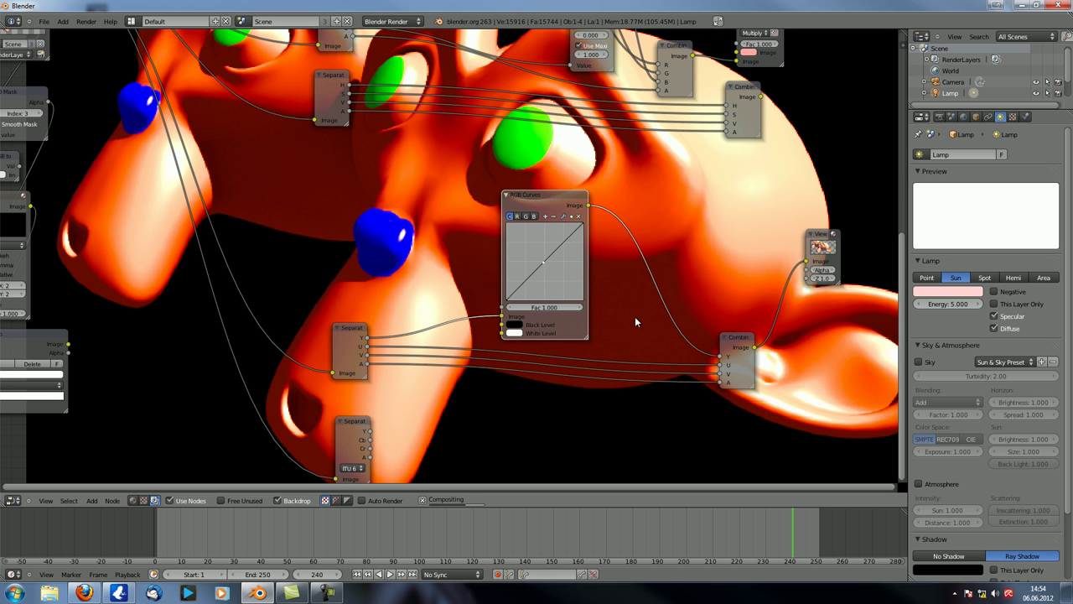
middle_click_drag(659, 314, 601, 196)
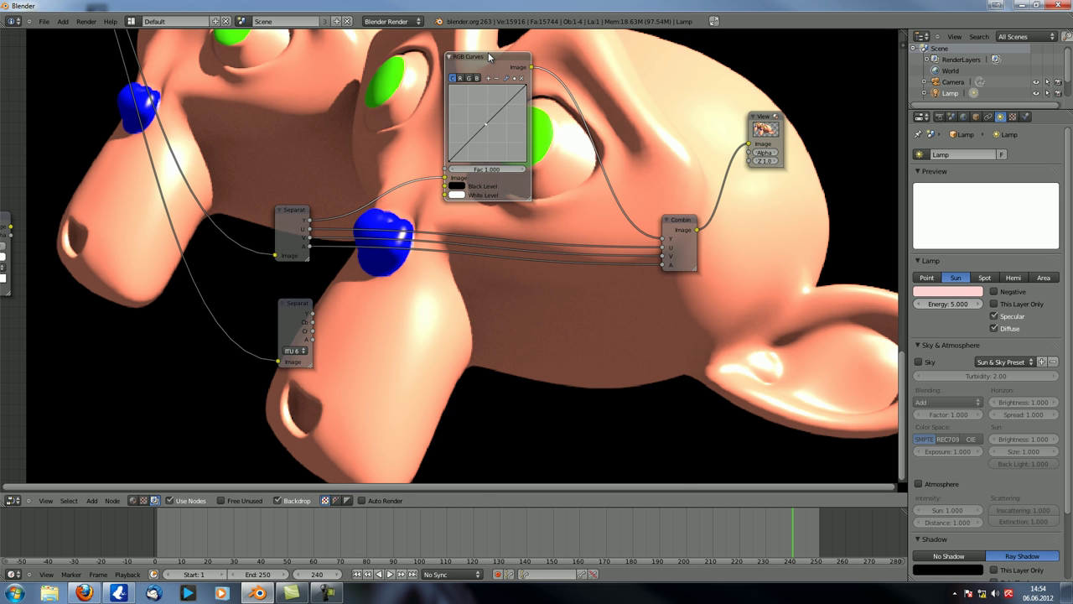
Replace the RGB Curves node with a fresh one and route the U channel through it between the two YUVA nodes.
key("x")
key("shift+a")
mouse_move(491, 186)
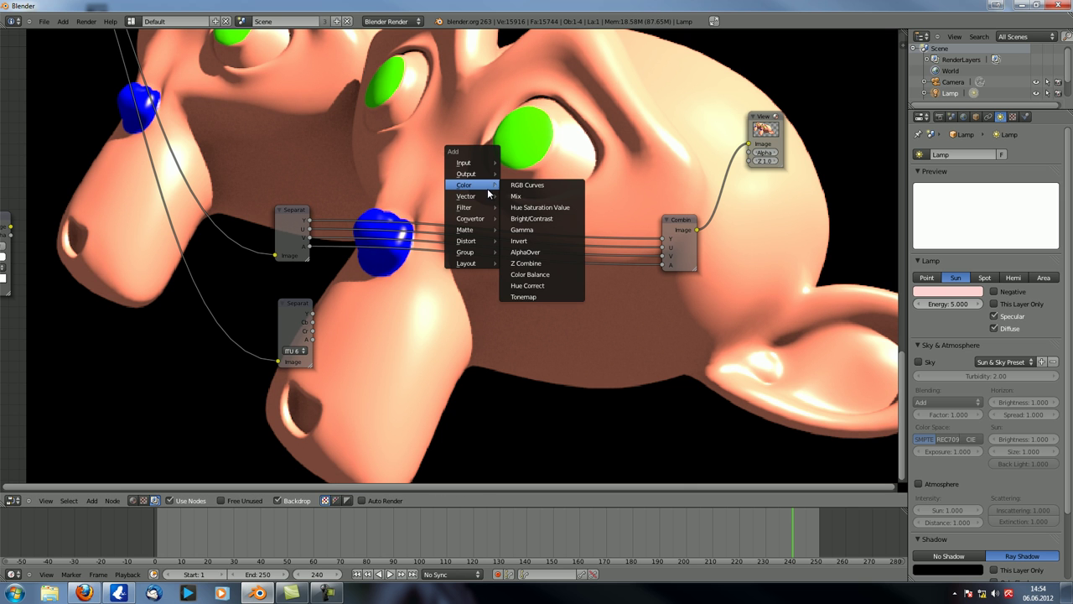
mouse_move(480, 209)
left_click(524, 185)
left_click(502, 35)
left_click_drag(309, 228, 488, 179)
left_click_drag(574, 67, 662, 240)
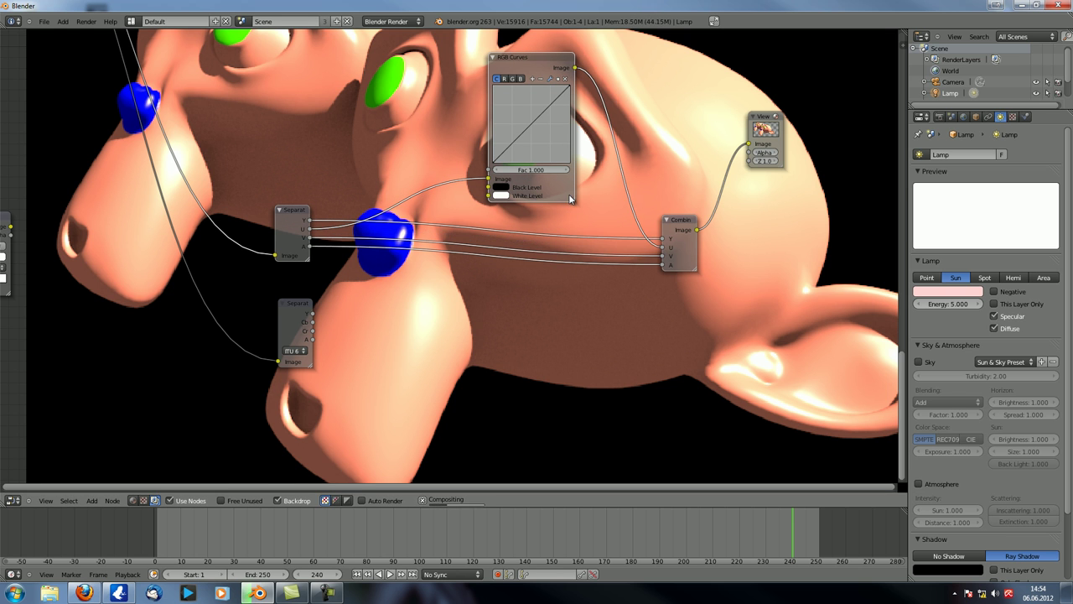
Bend the U channel's RGB curve down by lowering its upper end, and reposition the RGB Curves node above the links.
left_click_drag(533, 124, 583, 147)
mouse_move(491, 158)
left_mouse_down()
mouse_move(490, 118)
mouse_move(490, 144)
left_mouse_up()
left_click_drag(511, 43, 519, 63)
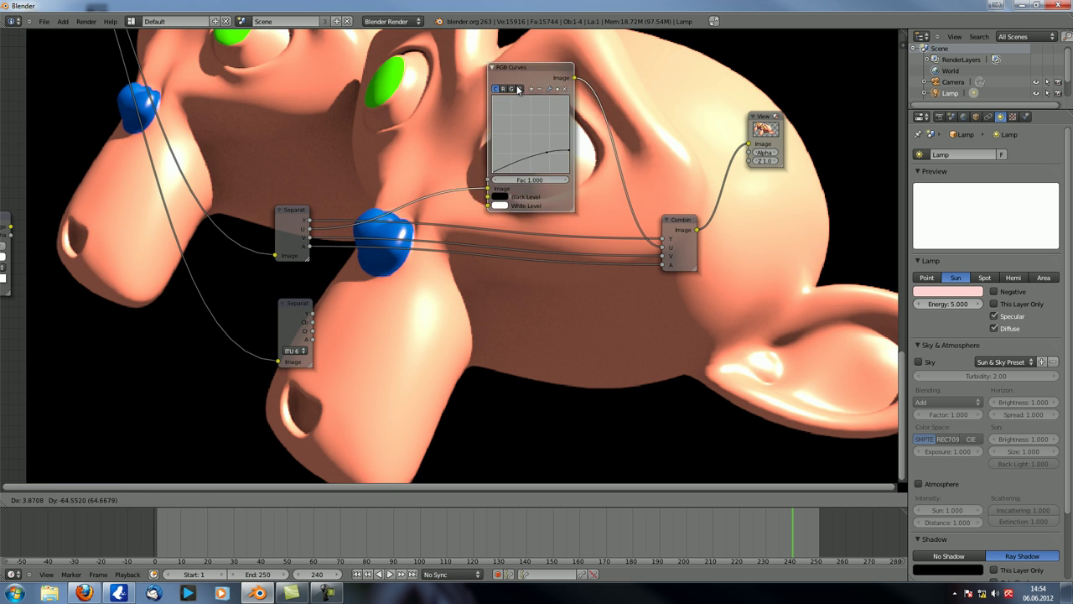
Route the V channel through RGB Curves into Combine YUVA and reconnect U directly between the YUVA nodes.
left_click_drag(310, 238, 487, 186)
left_click_drag(582, 71, 661, 257)
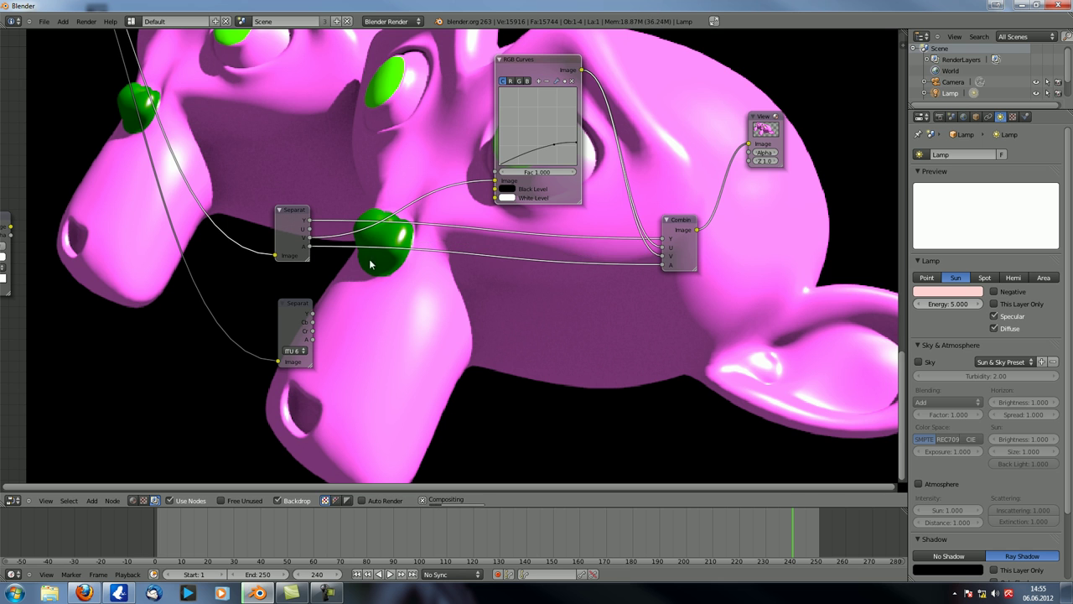
left_click_drag(310, 229, 663, 248)
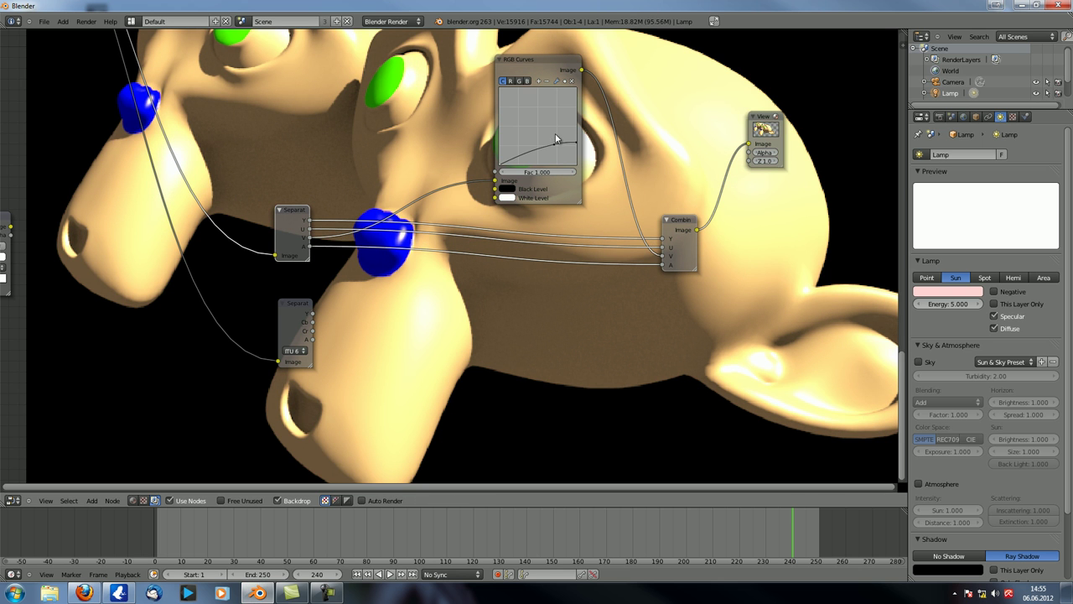
Straighten the V channel's RGB curve back to a diagonal by raising its end point and middle point.
left_click_drag(578, 142, 585, 74)
left_click_drag(556, 139, 539, 118)
middle_click_drag(508, 243, 538, 317)
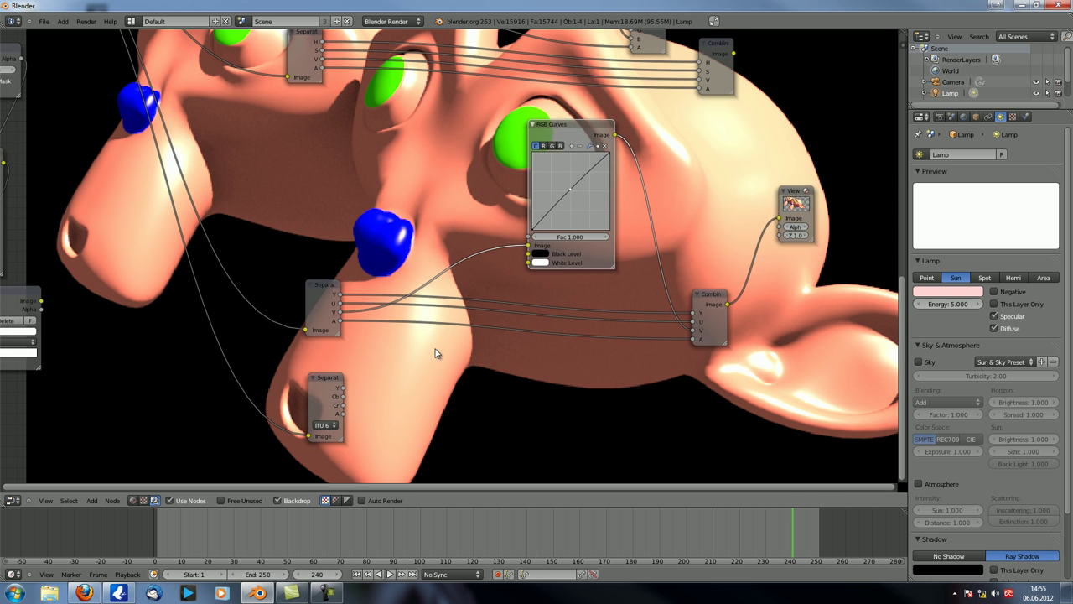
Move the Separate YCbCrA node a little farther below Separate YUVA.
middle_click_drag(436, 353, 402, 319)
left_click_drag(295, 354, 292, 388)
middle_click_drag(497, 351, 491, 277)
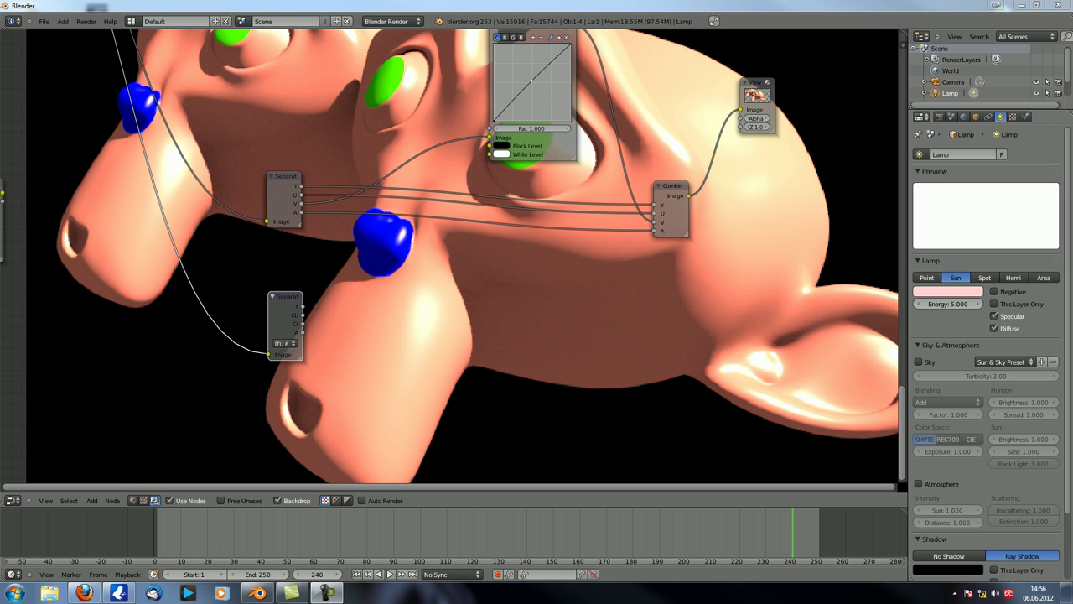
Examine the individual channel outputs of Separate YCbCrA in the Viewer and compare them with those of Separate YUVA.
left_click(84, 593)
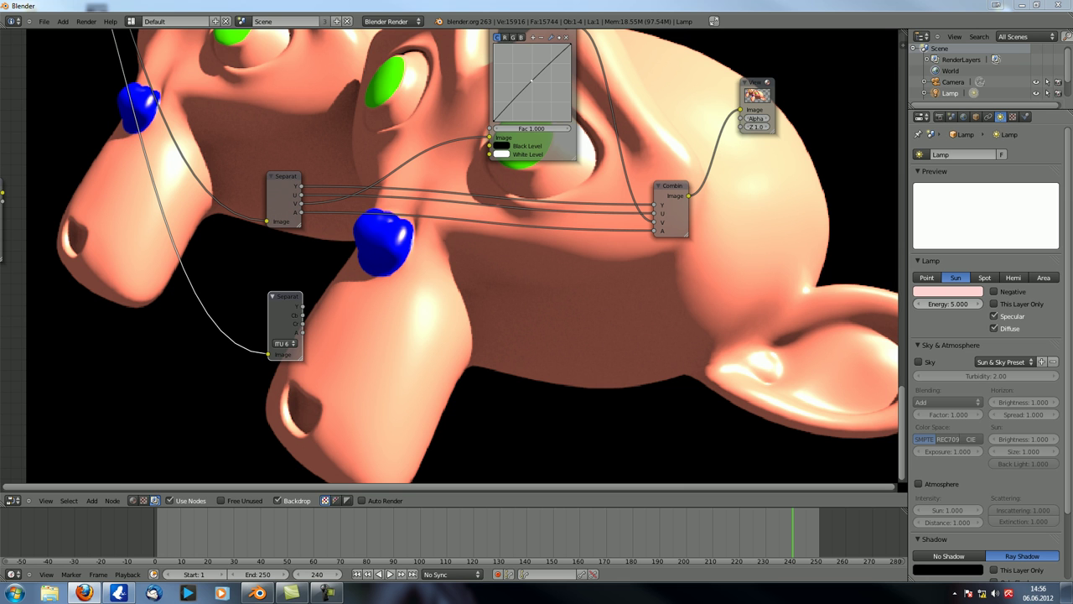
middle_click_drag(431, 275, 445, 250)
left_click(298, 287, "ctrl+shift")
left_click(298, 288, "ctrl+shift")
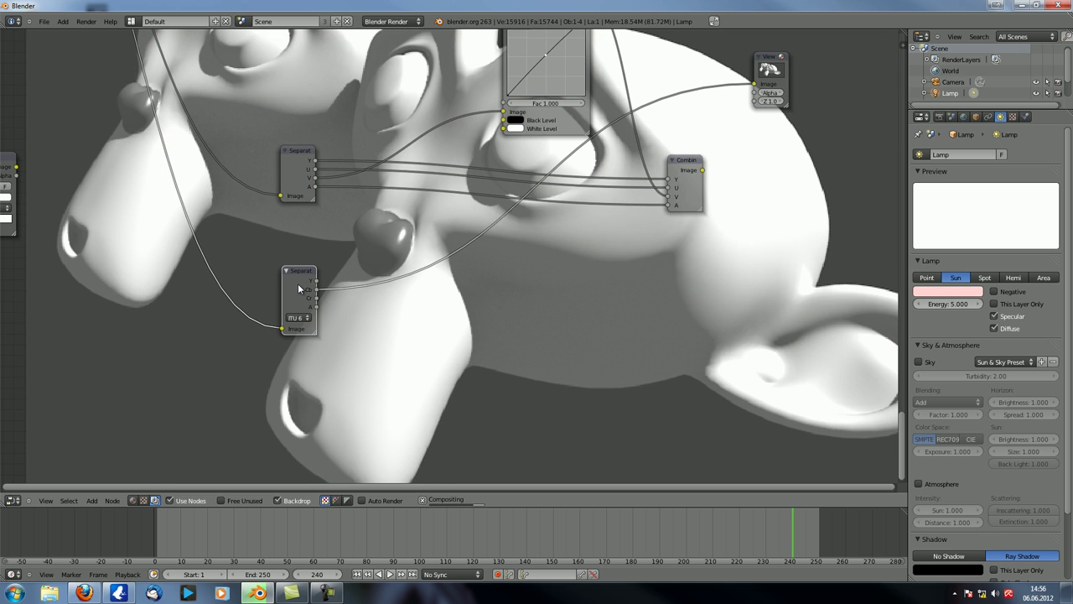
left_click(298, 289, "ctrl+shift")
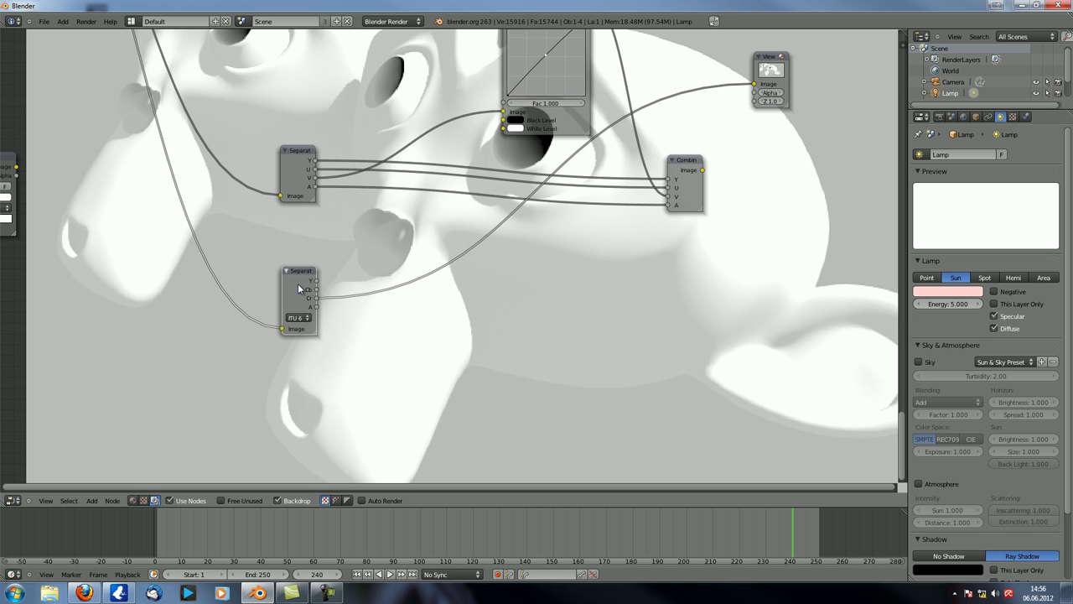
left_click(309, 161, "ctrl+shift")
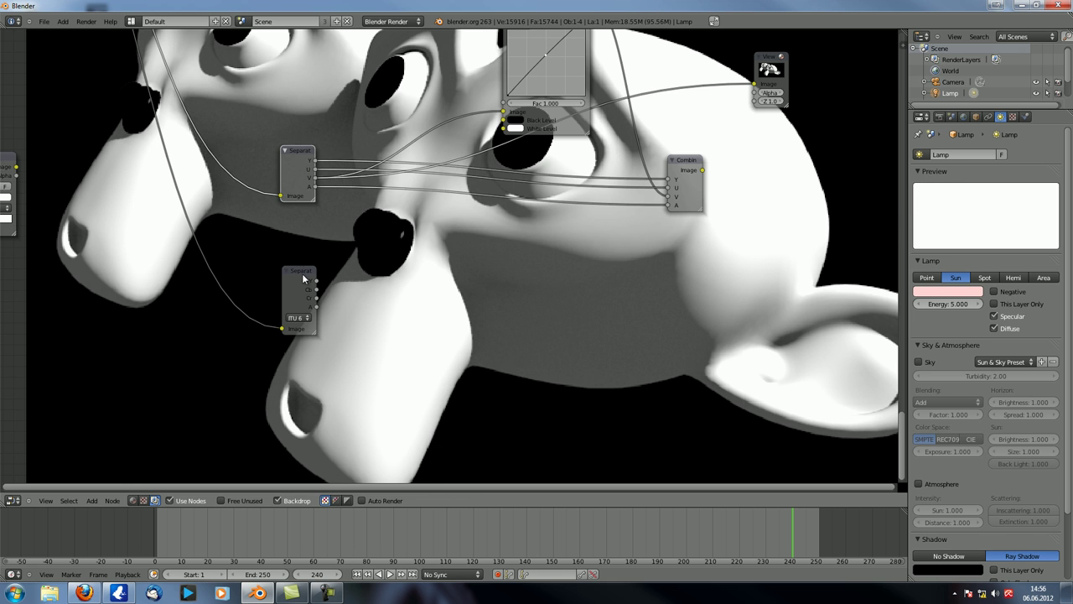
left_click(303, 278, "ctrl+shift")
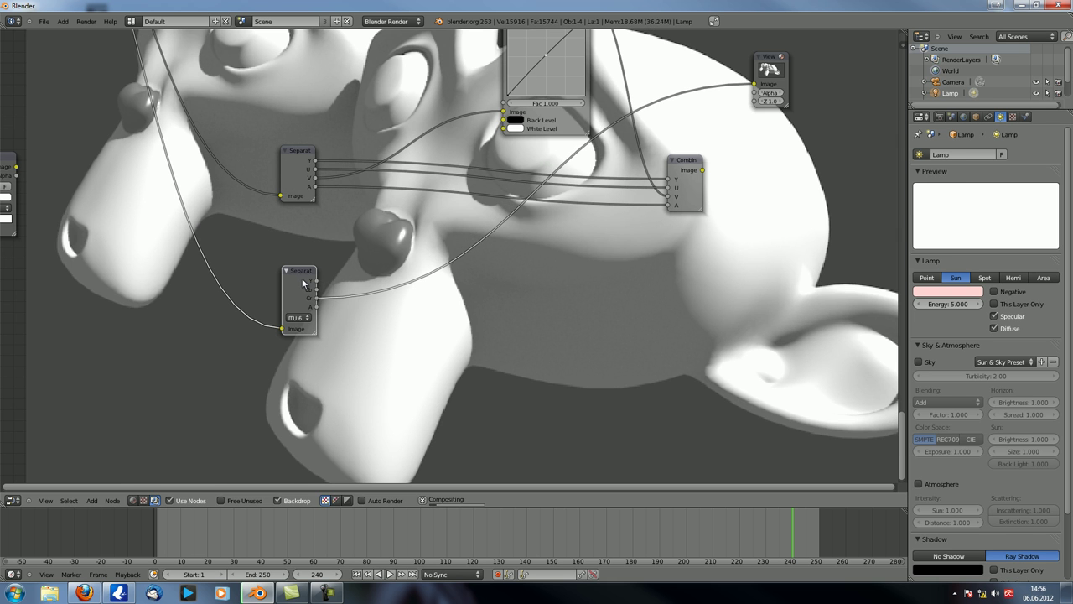
Set the Separate YCbCrA mode to Jpeg and preview its Y channel in the Viewer.
left_click(304, 319)
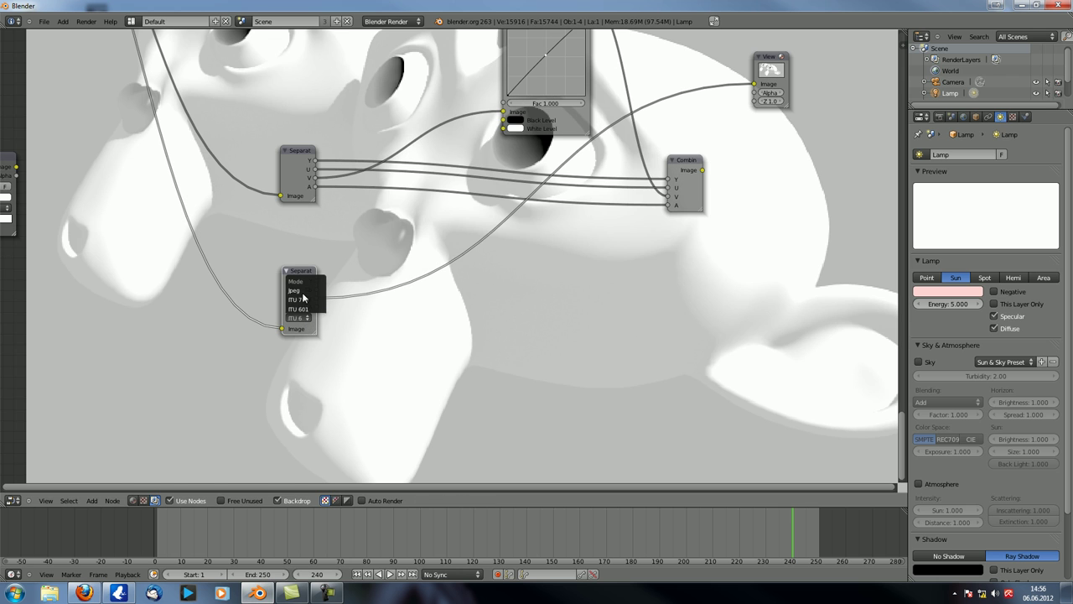
left_click(295, 290)
left_click(302, 279, "ctrl+shift")
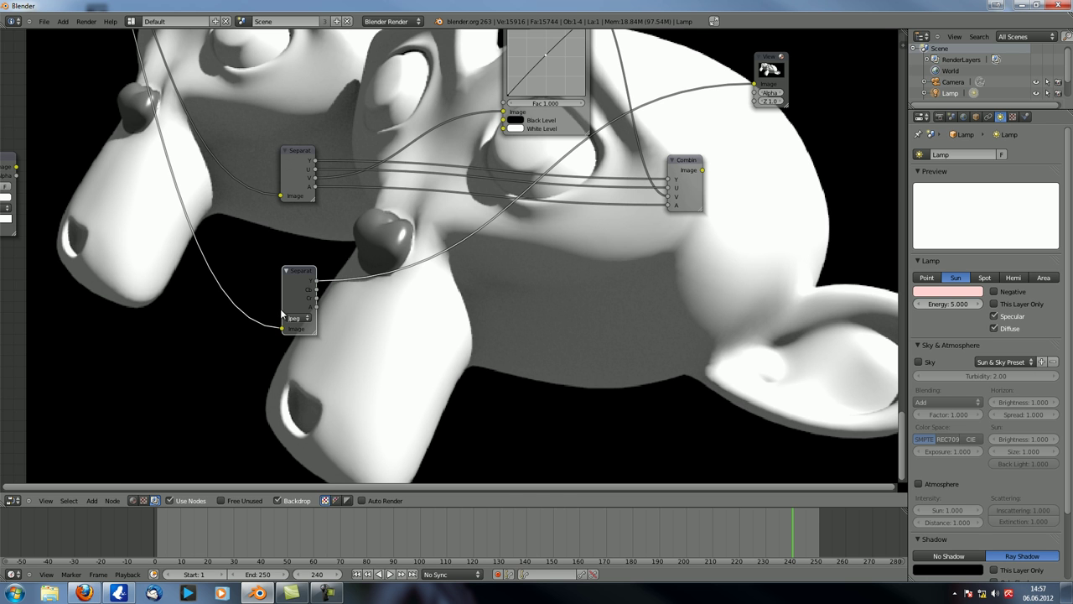
Add an Alpha Convert node and place it in the free space beyond the Viewer node.
scroll(375, 311, "down", 5)
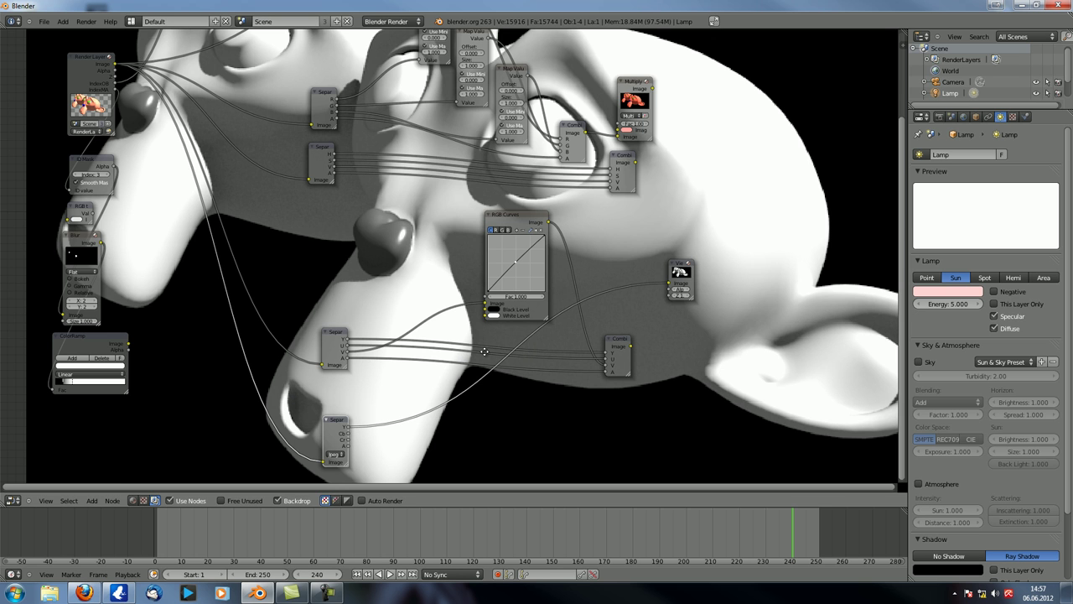
middle_click_drag(482, 351, 475, 258)
key("shift+a")
mouse_move(476, 390)
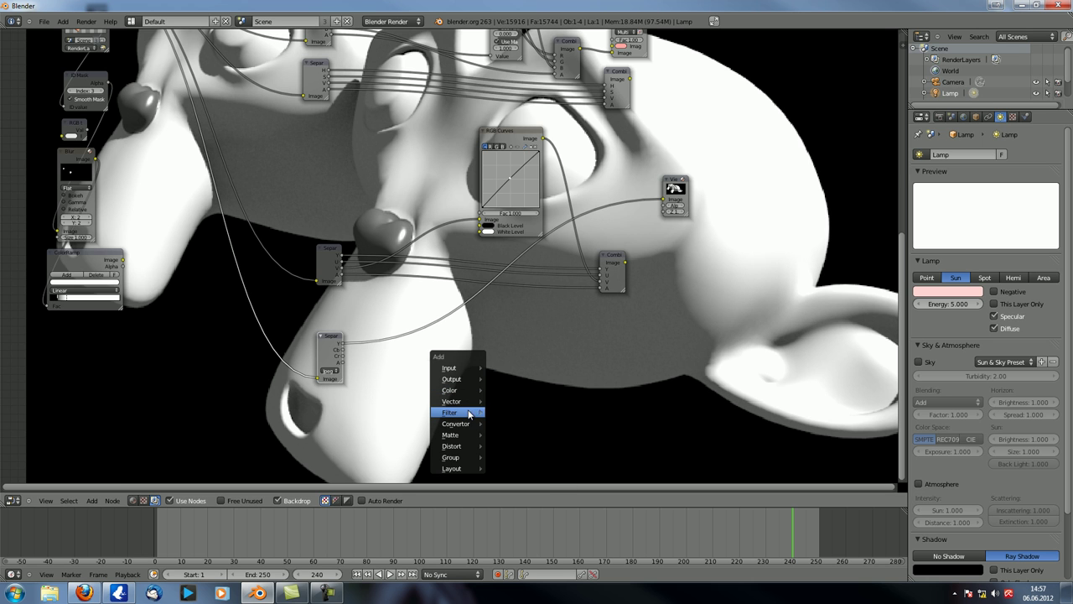
mouse_move(467, 426)
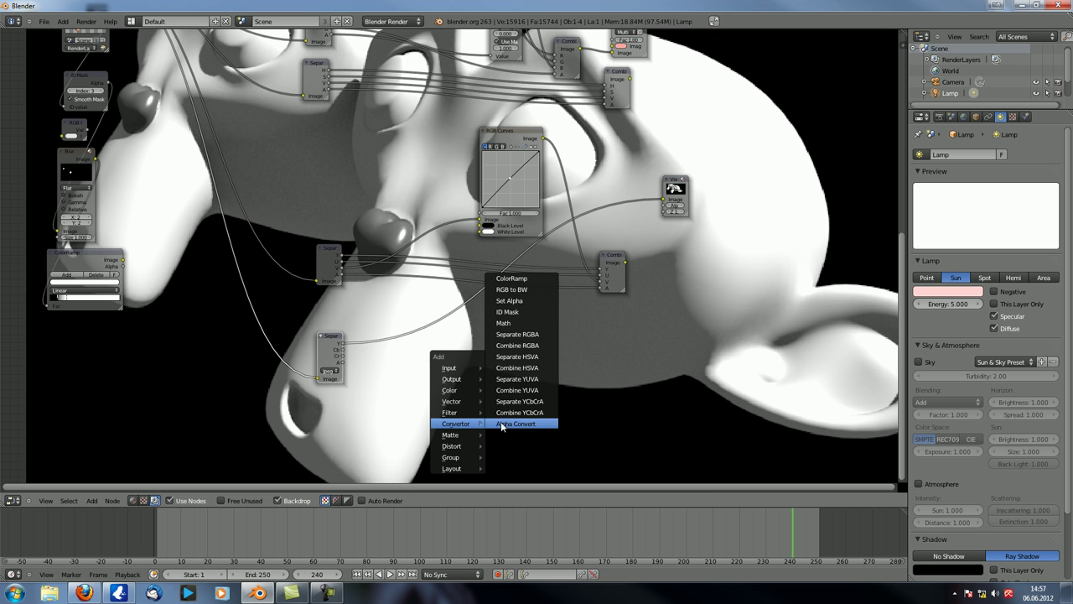
left_click(503, 424)
scroll(537, 436, "down", 3)
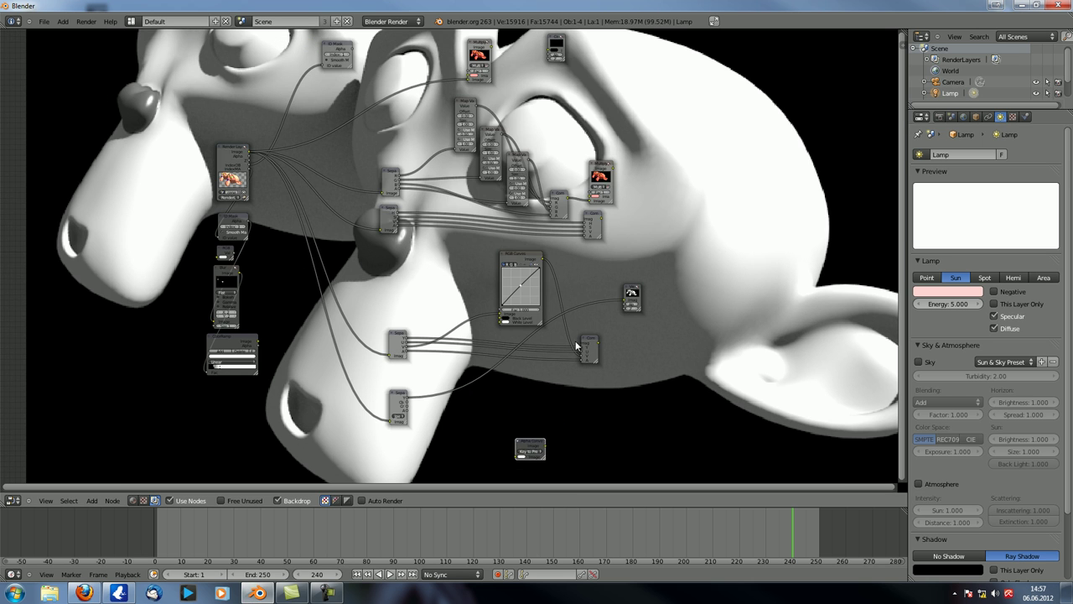
left_click_drag(530, 448, 730, 129)
Cut the links of the Separate and Combine nodes and gather these nodes in pairs beneath ColorRamp.
scroll(506, 281, "down", 3)
mouse_move(430, 158)
left_mouse_down("ctrl")
mouse_move(456, 381)
mouse_move(310, 372)
mouse_move(278, 398)
mouse_move(269, 466)
left_mouse_up("ctrl")
scroll(443, 358, "up", 4)
middle_click_drag(443, 358, 553, 161)
left_click(529, 148)
key("s")
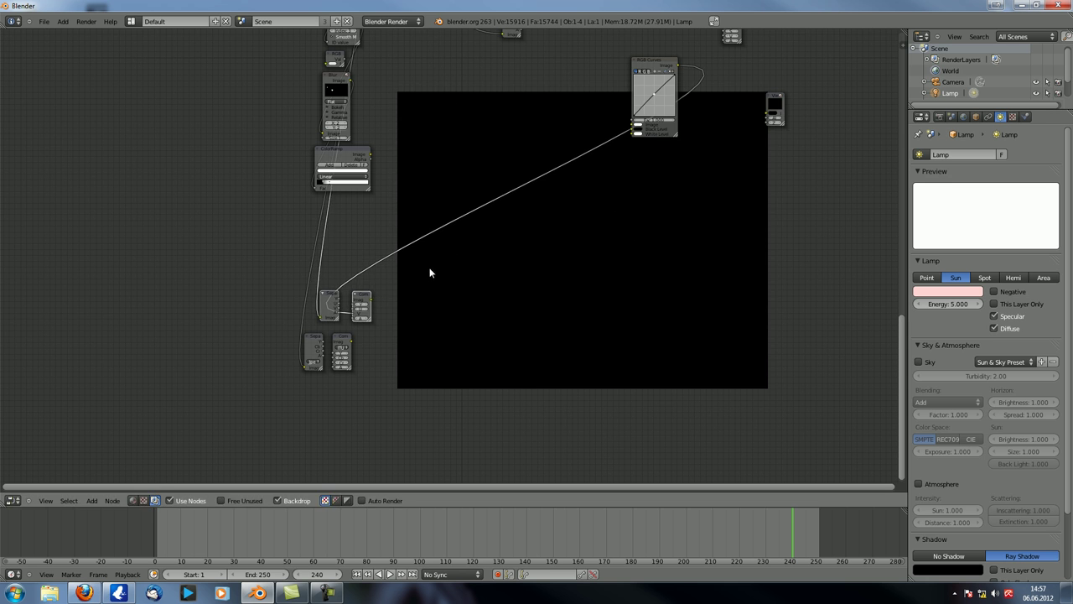
left_click(404, 286)
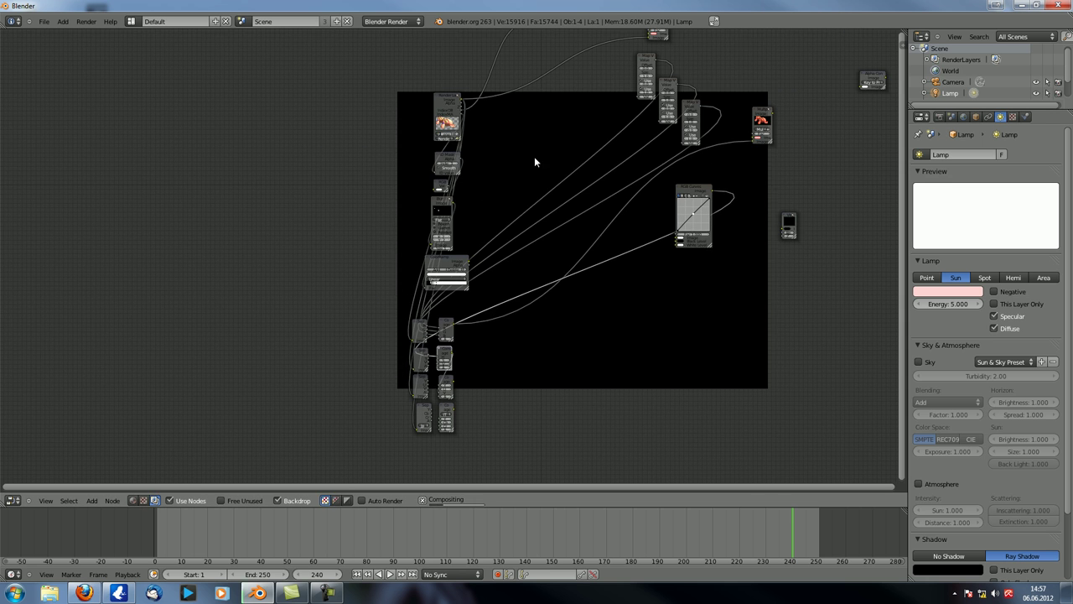
left_click_drag(540, 192, 560, 354, "ctrl")
Delete the leftover RGB Curves node, the three Map Value nodes and the lower Multiply node.
middle_click_drag(570, 147, 315, 140)
scroll(315, 140, "up", 2)
left_click(461, 193)
key("x")
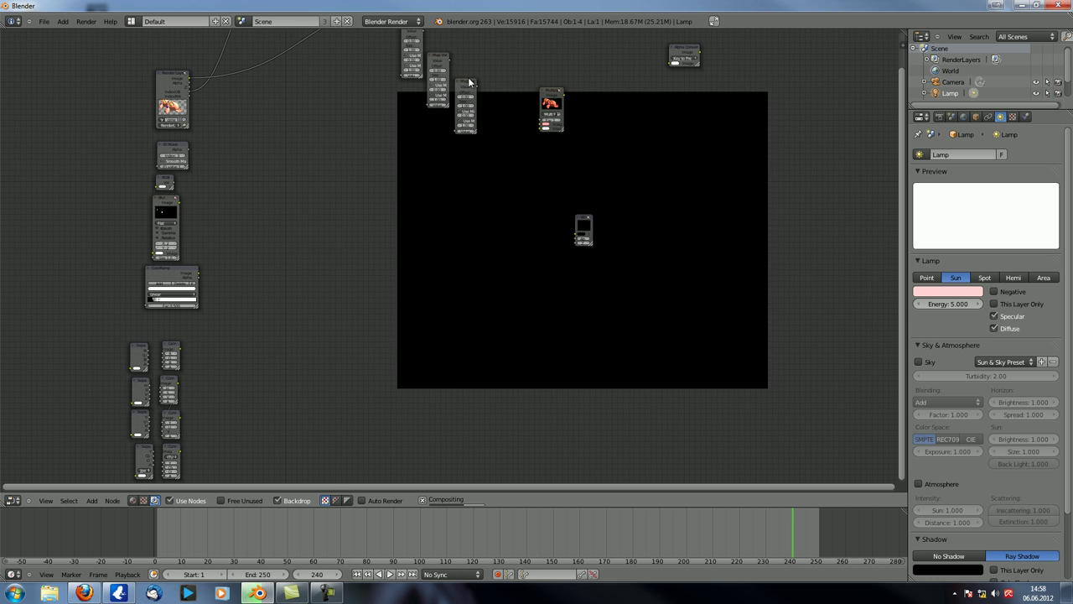
left_click(466, 84)
key("x")
left_click(438, 60)
key("x")
left_click(411, 40)
key("x")
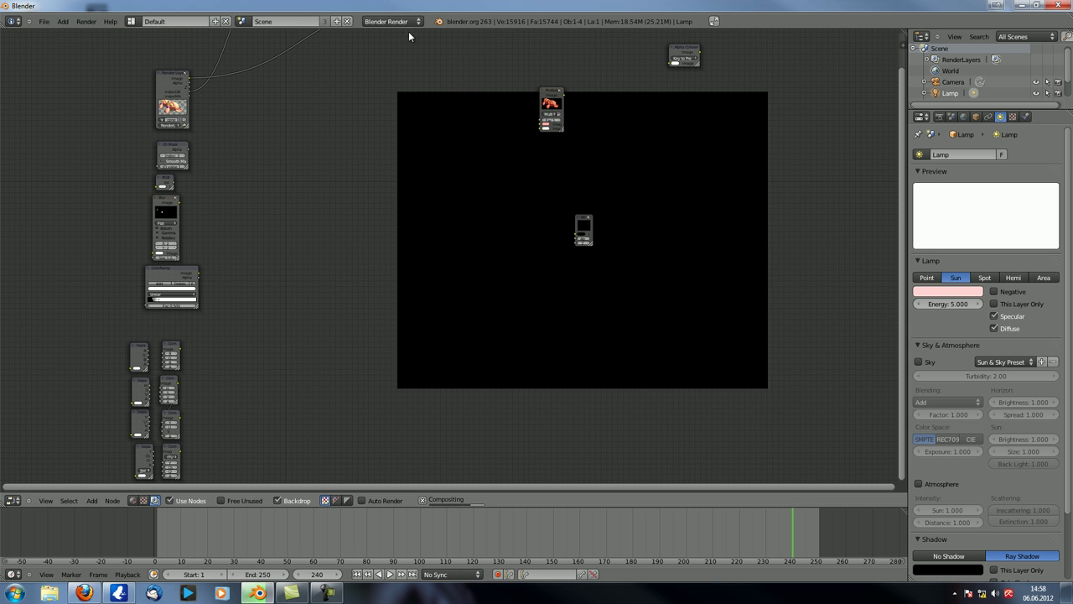
left_click(550, 105)
key("x")
Position the Alpha Convert node between Render Layers and the Viewer, and bring the Viewer closer.
left_click_drag(584, 221, 454, 90)
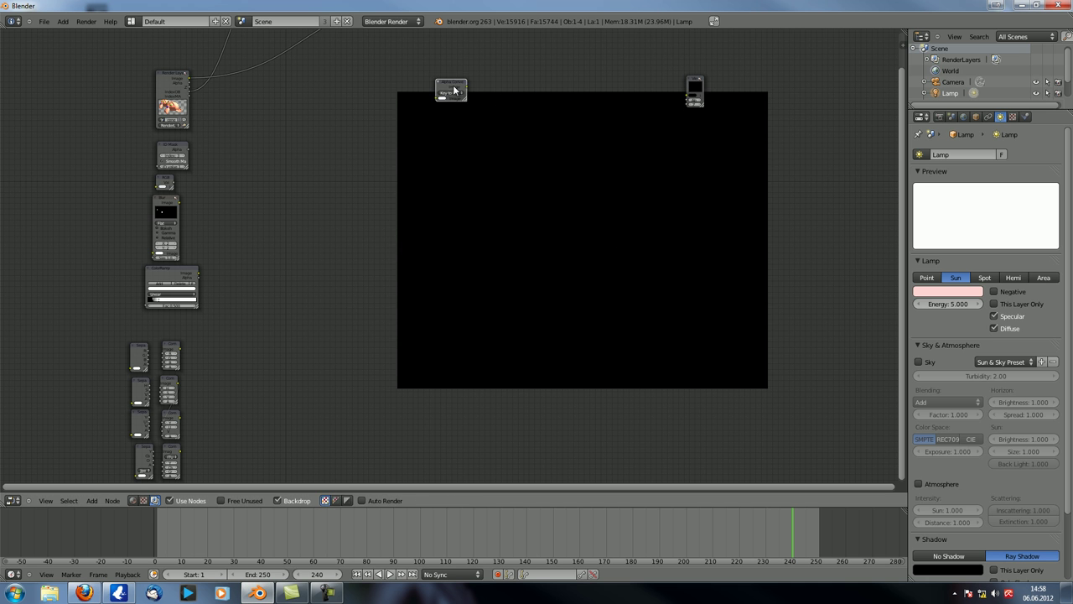
scroll(455, 88, "up", 7)
middle_click_drag(462, 75, 475, 177)
scroll(514, 171, "down", 3)
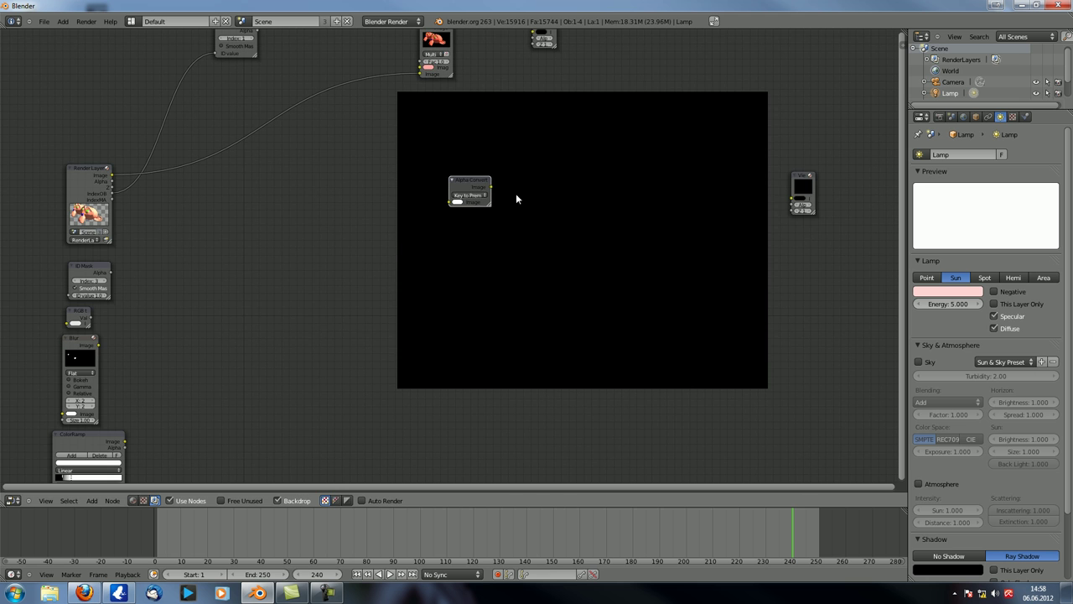
left_click_drag(792, 180, 596, 186)
left_click_drag(477, 186, 300, 211)
scroll(460, 221, "up", 2)
scroll(517, 198, "up", 2)
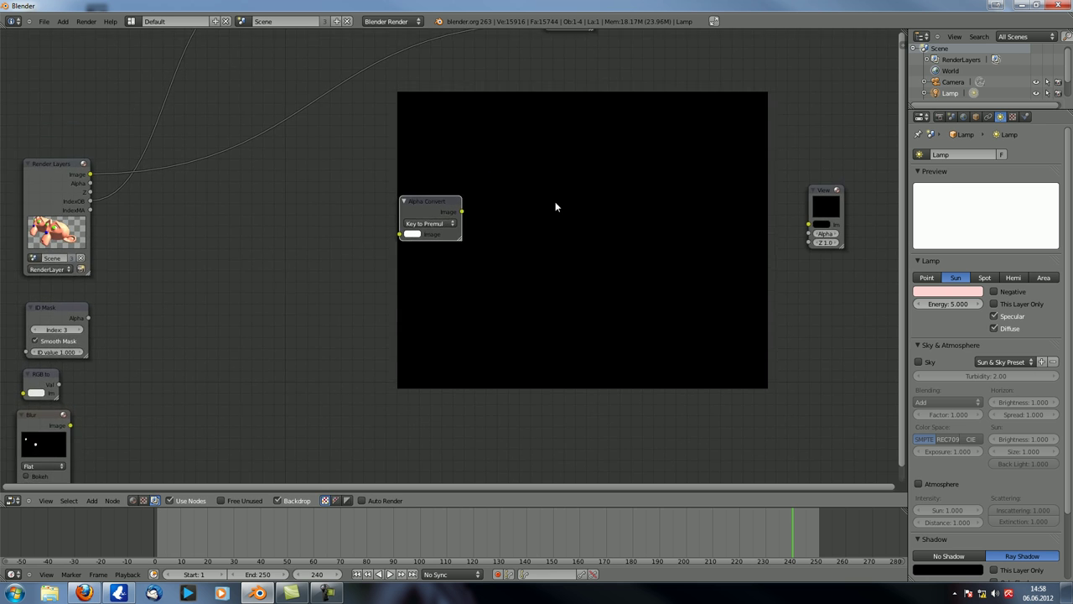
scroll(554, 206, "down", 1)
Connect the Render Layers image to the Viewer and insert Alpha Convert, in Premul to Key mode, into that link.
left_click(114, 169, "ctrl+shift")
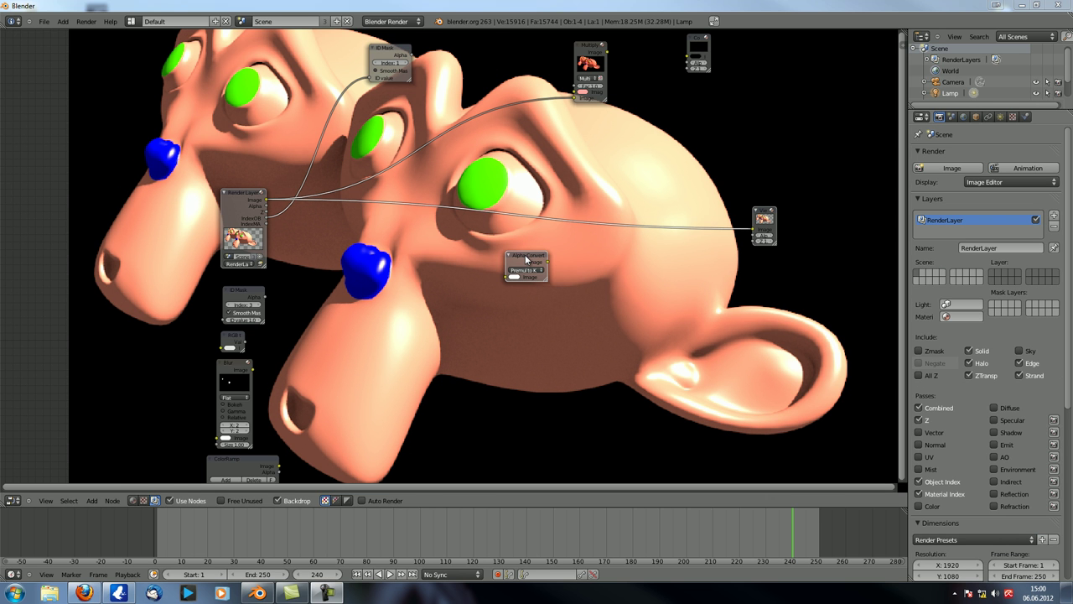
left_click_drag(525, 260, 479, 209)
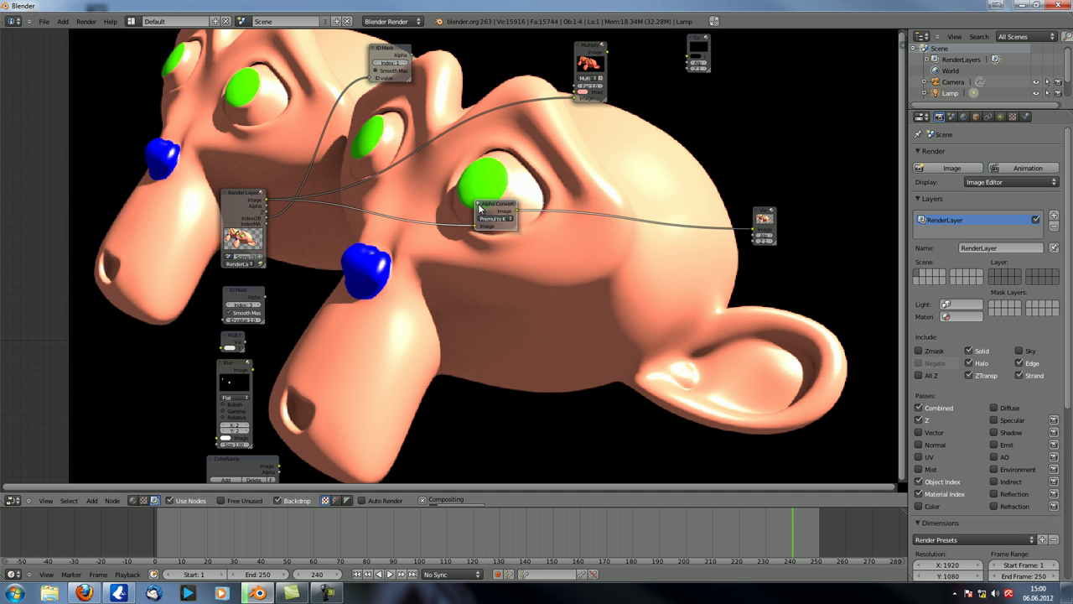
scroll(479, 209, "up", 2)
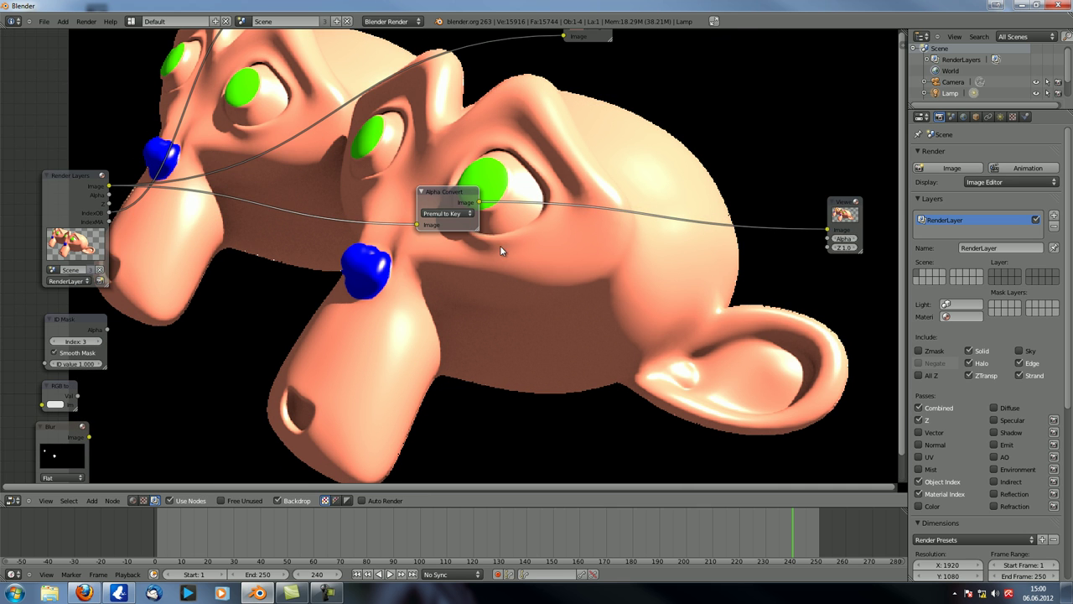
middle_click_drag(498, 320, 510, 307)
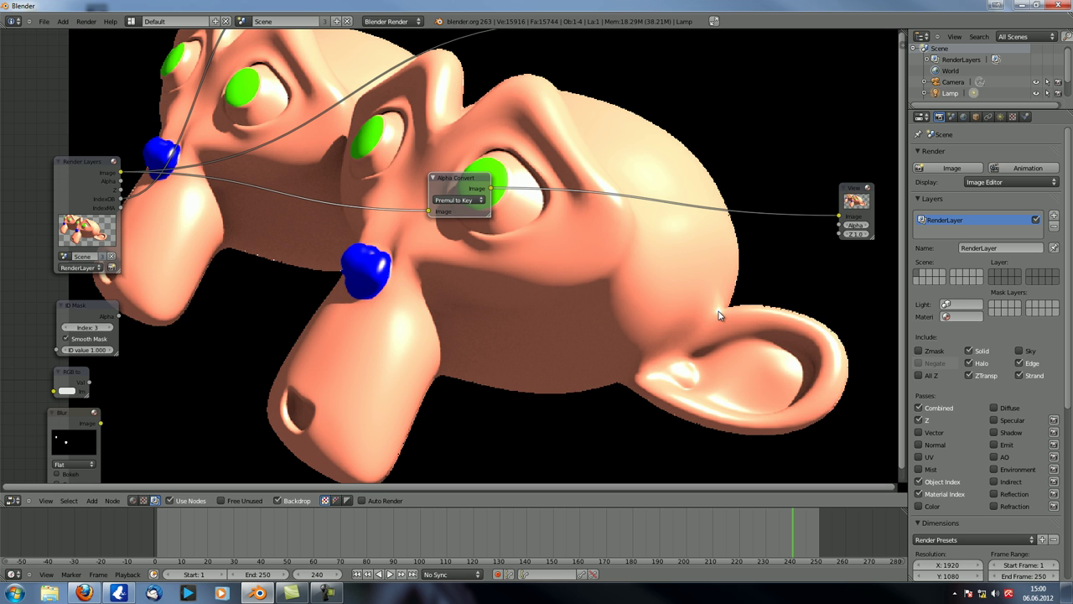
Preview the Render Layers alpha output in the Viewer and enlarge the backdrop to examine the mask's edge pixels.
left_click(88, 171)
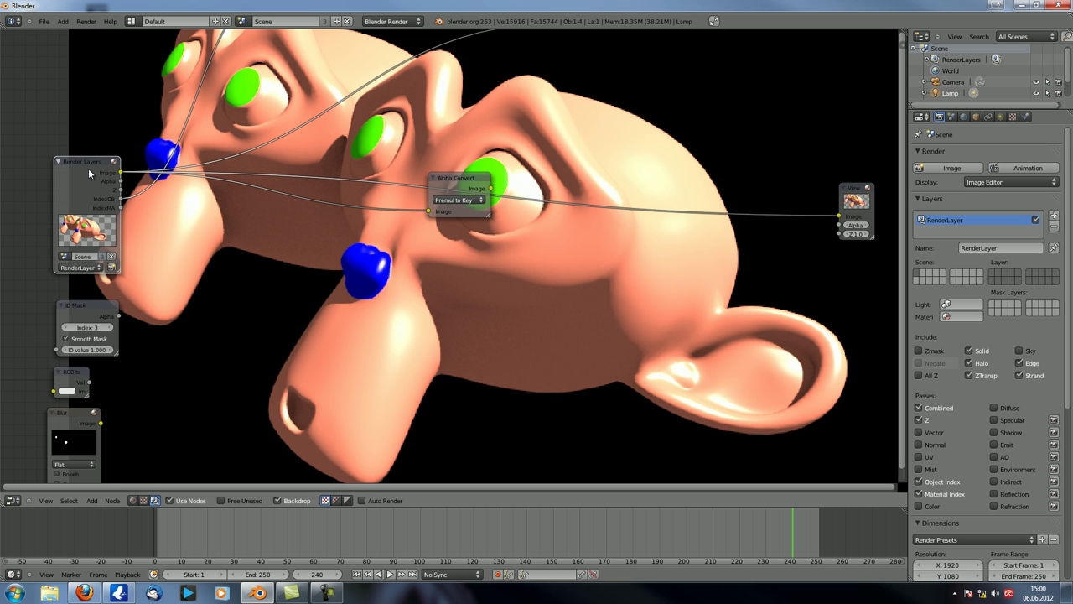
left_click(88, 168, "ctrl+shift")
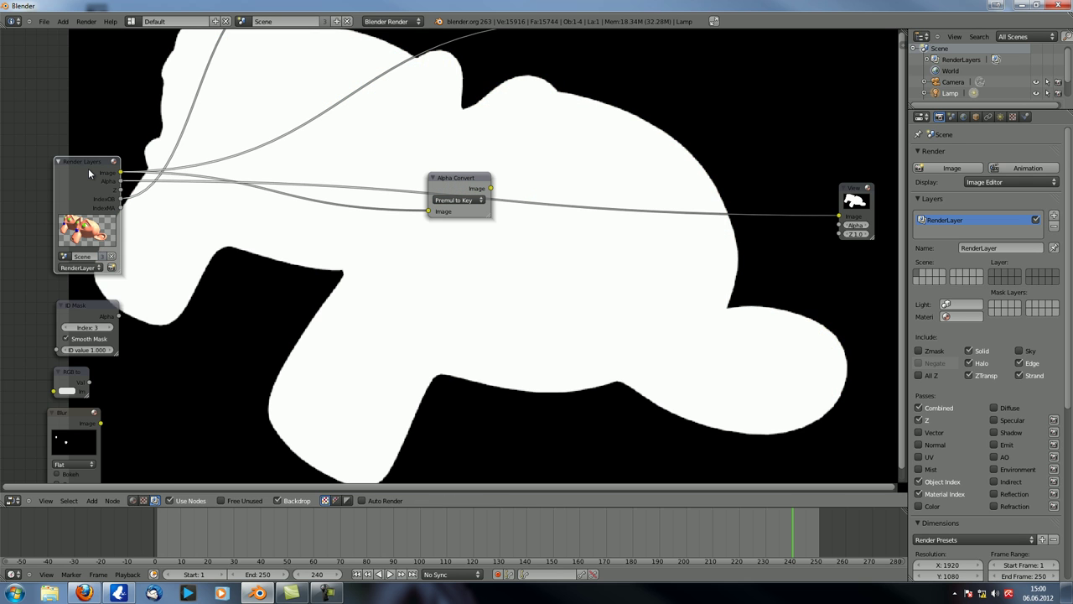
key("alt+v")
key("alt+v")
key("alt+v")
key("alt+v")
key("alt+v")
key("alt+v")
key("alt+v")
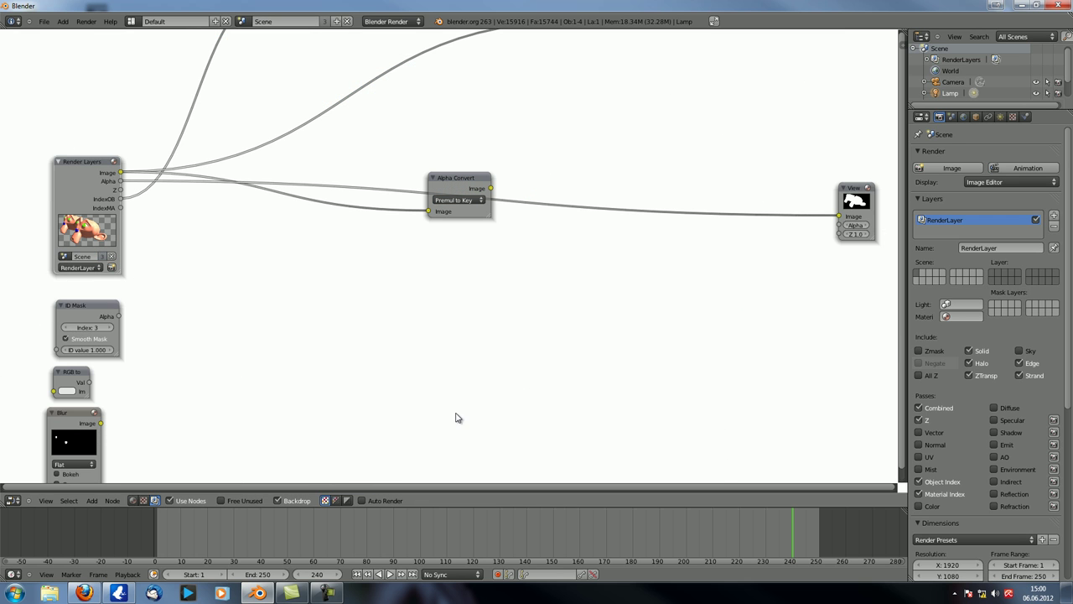
middle_click_drag(455, 417, 613, 240, "alt")
middle_click_drag(528, 419, 642, 285, "alt")
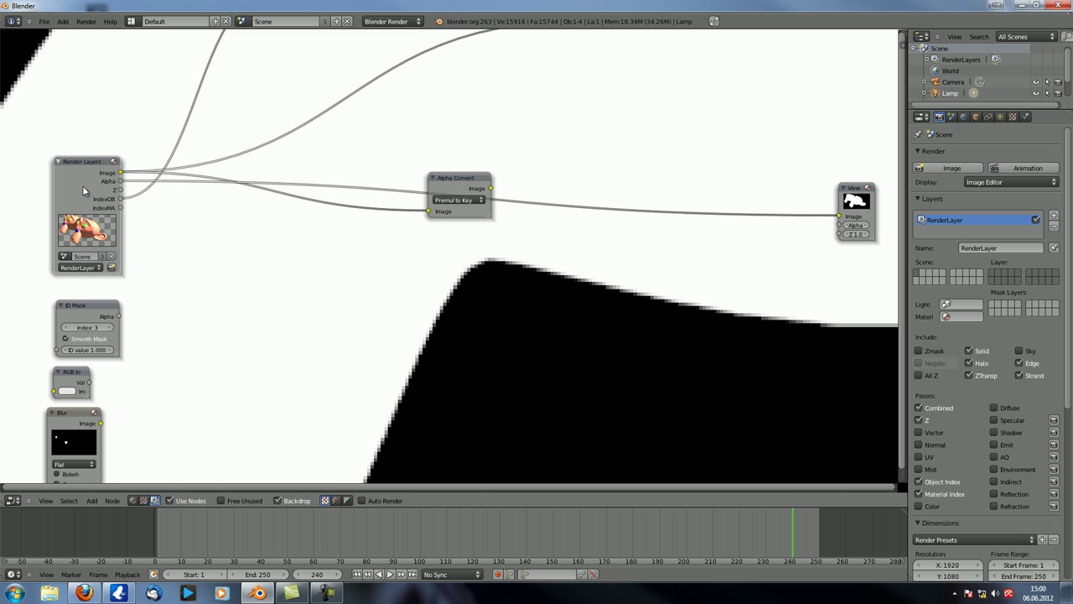
Cycle the Viewer back to the Render Layers image output to examine the same edges in colour.
left_click(85, 178, "ctrl+shift")
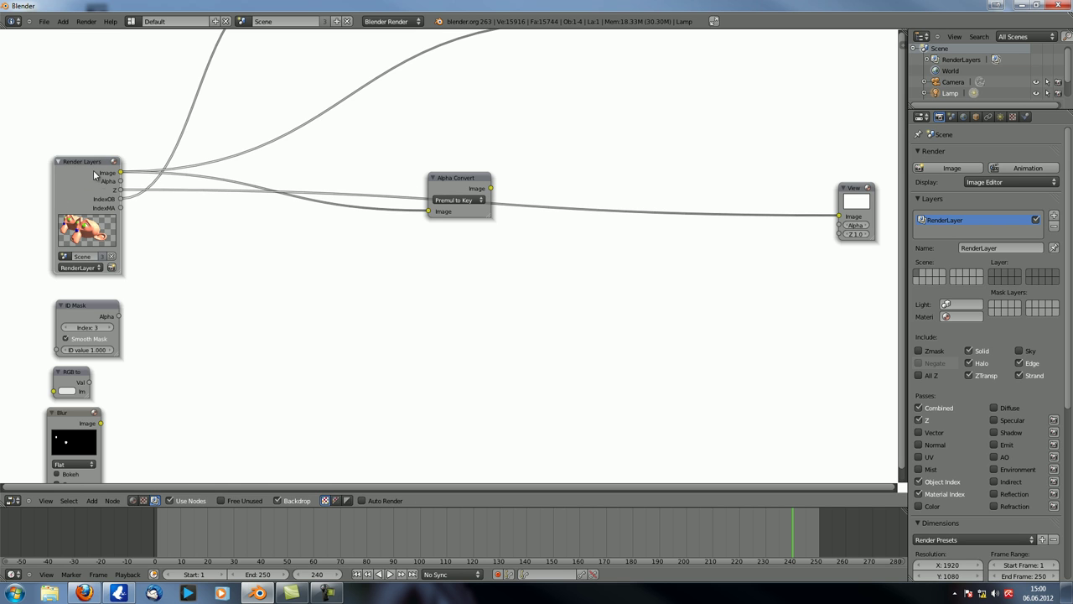
left_click(103, 170, "ctrl+shift")
left_click(102, 170, "ctrl+shift")
left_click(103, 170, "ctrl+shift")
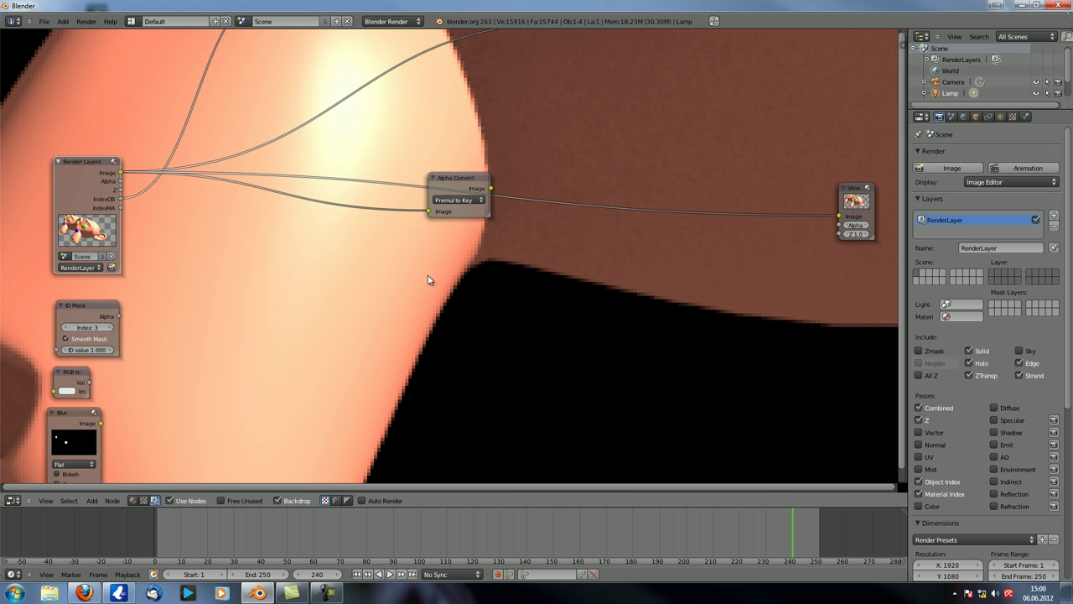
Insert a Mix node before the Viewer, with the Render Layers image in its second image input and the alpha as its factor.
left_click(103, 182, "ctrl+shift")
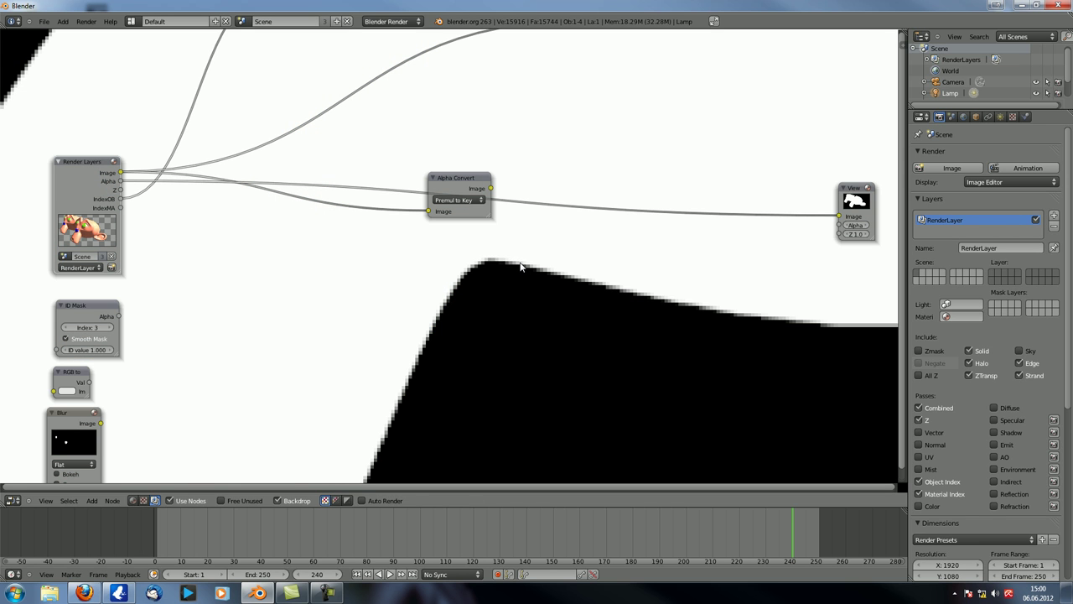
left_click_drag(457, 178, 446, 110)
key("shift+a")
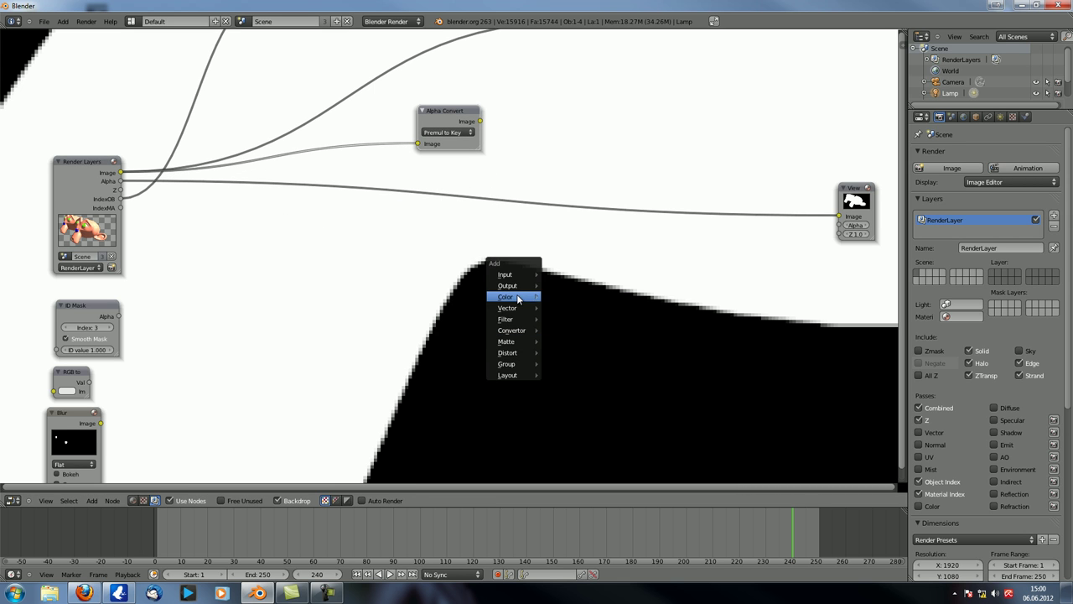
mouse_move(519, 296)
left_click(564, 312)
left_click(700, 176)
left_click_drag(121, 173, 620, 242)
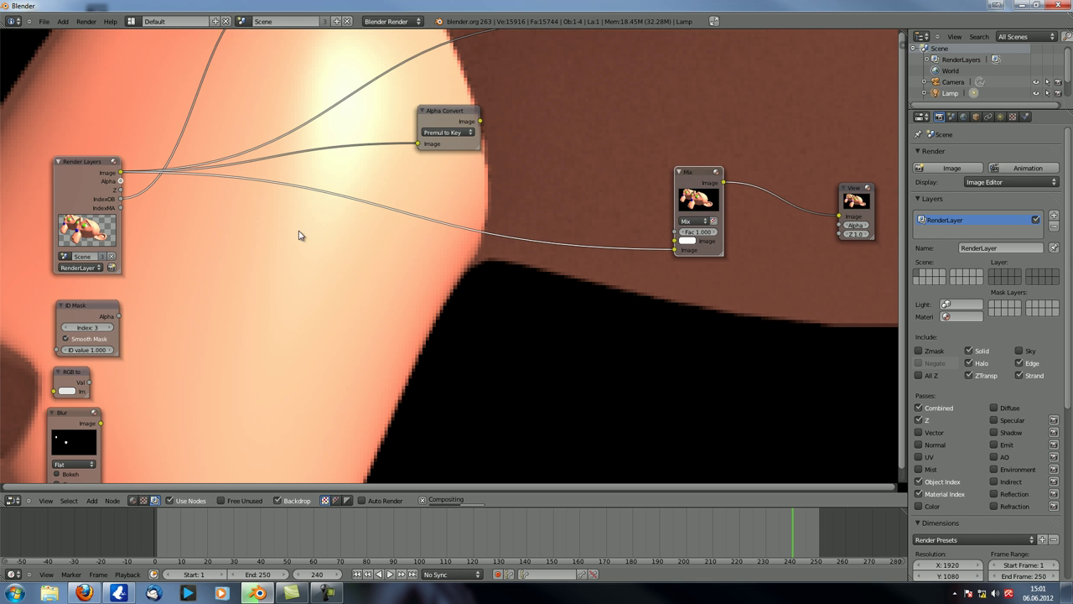
mouse_move(121, 181)
left_mouse_down()
mouse_move(558, 210)
mouse_move(676, 231)
left_mouse_up()
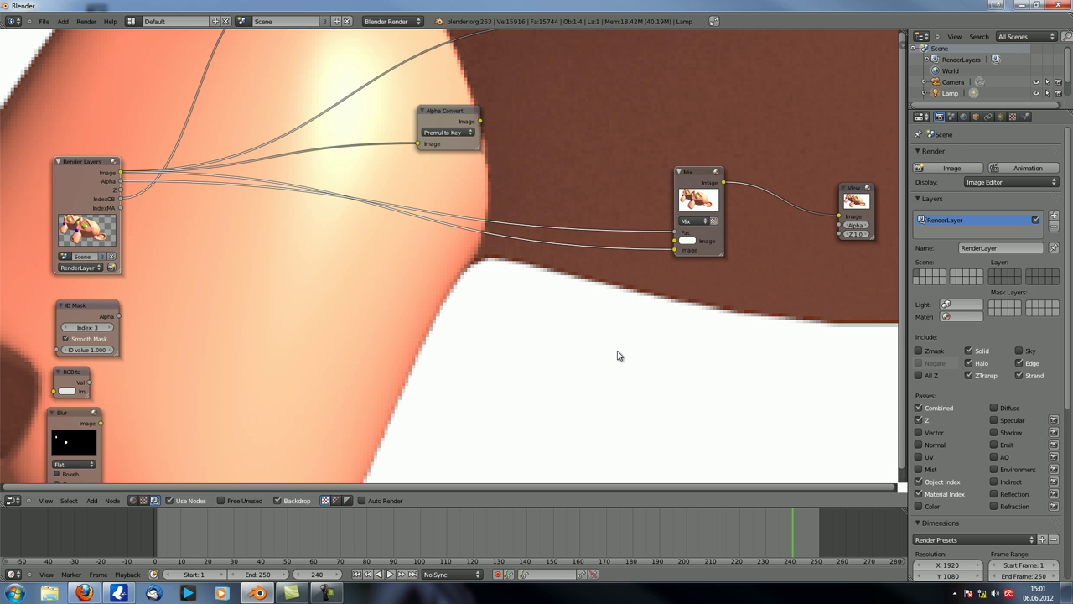
Examine the antialiased edges over white, comparing the Mix result with the Render Layers image and alpha in the Viewer.
middle_click_drag(559, 288, 579, 544, "alt")
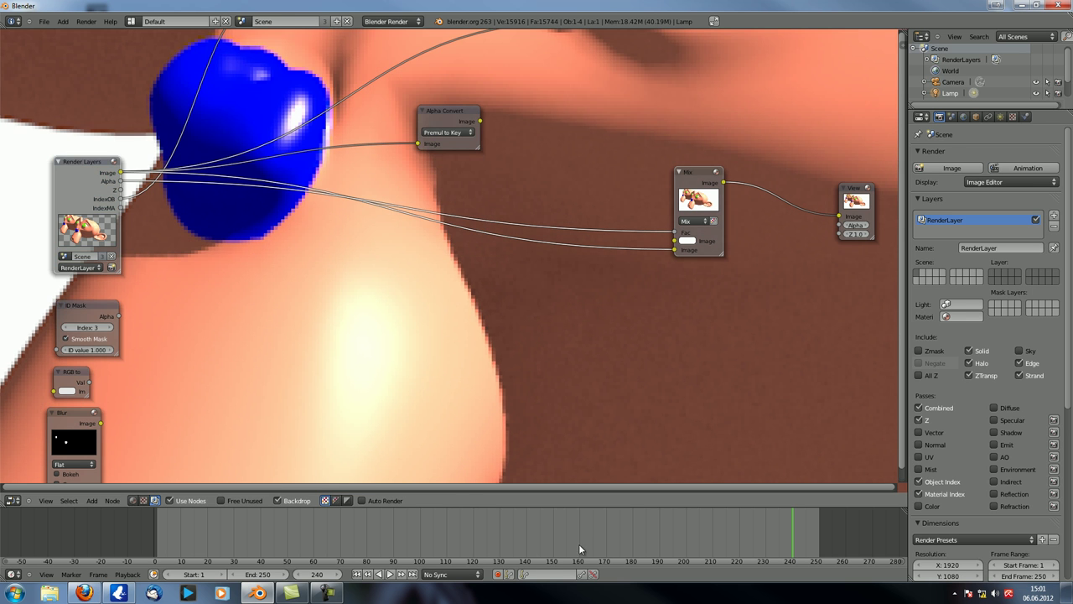
middle_click_drag(393, 348, 599, 594, "alt")
middle_click_drag(591, 183, 405, 454, "alt")
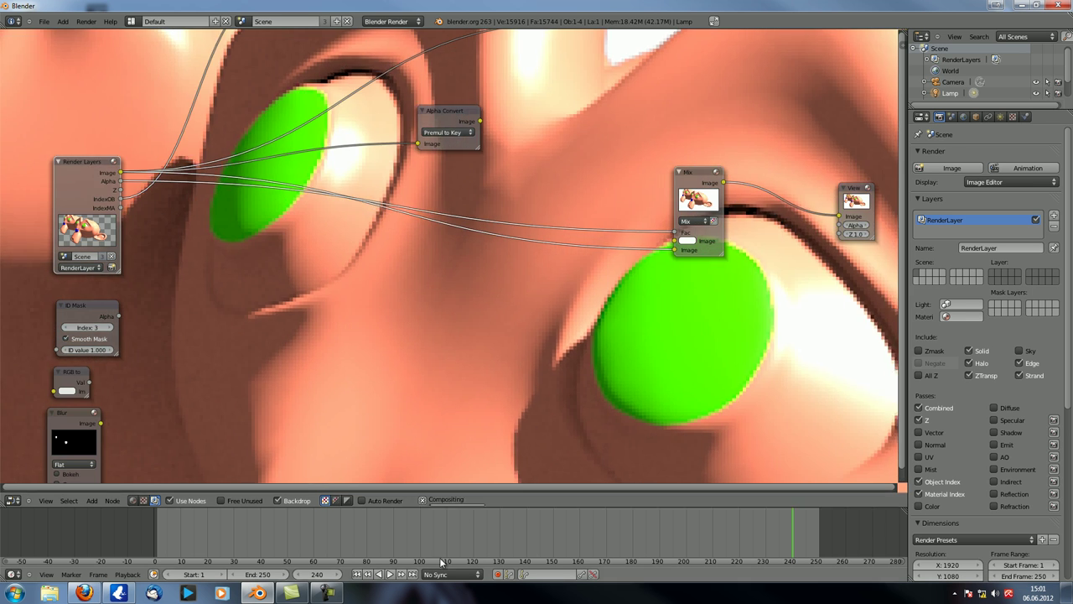
middle_click_drag(498, 350, 297, 84, "alt")
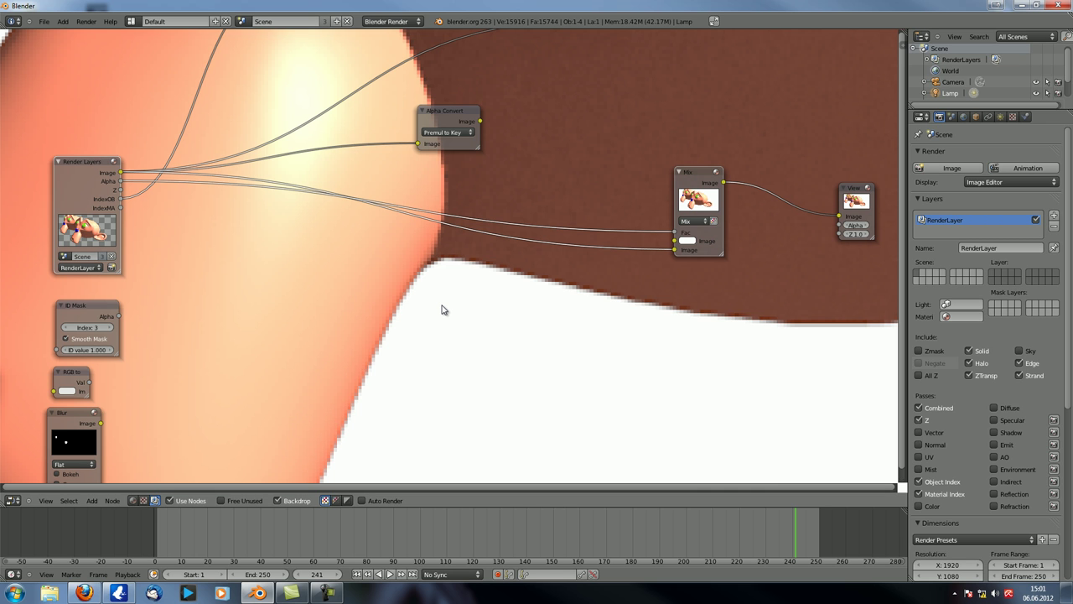
left_click(89, 183, "ctrl+shift")
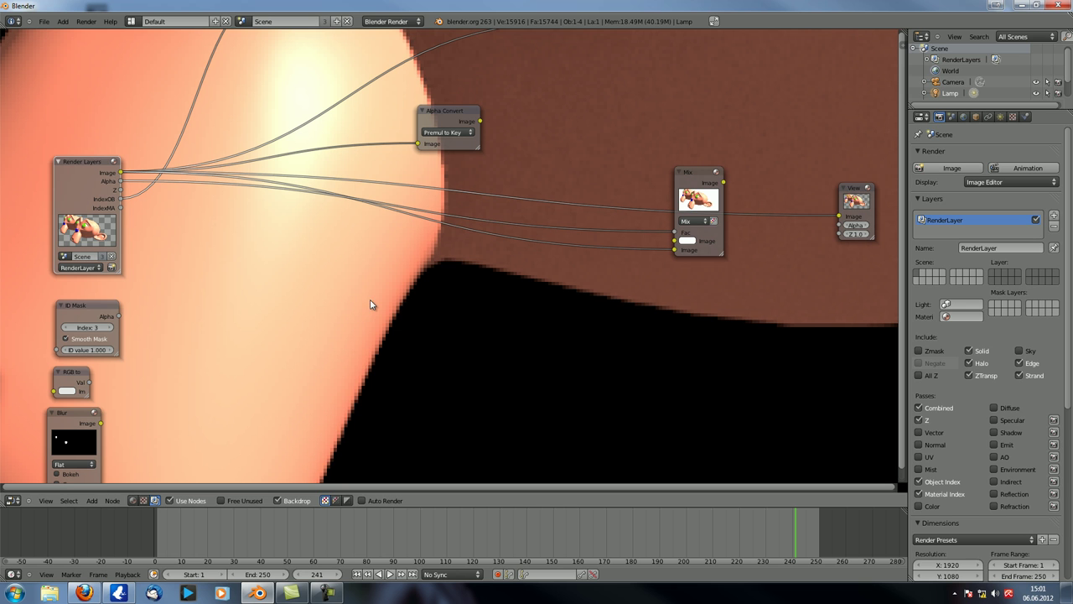
mouse_move(698, 174)
left_mouse_down()
mouse_move(675, 172)
mouse_move(689, 170)
left_mouse_up()
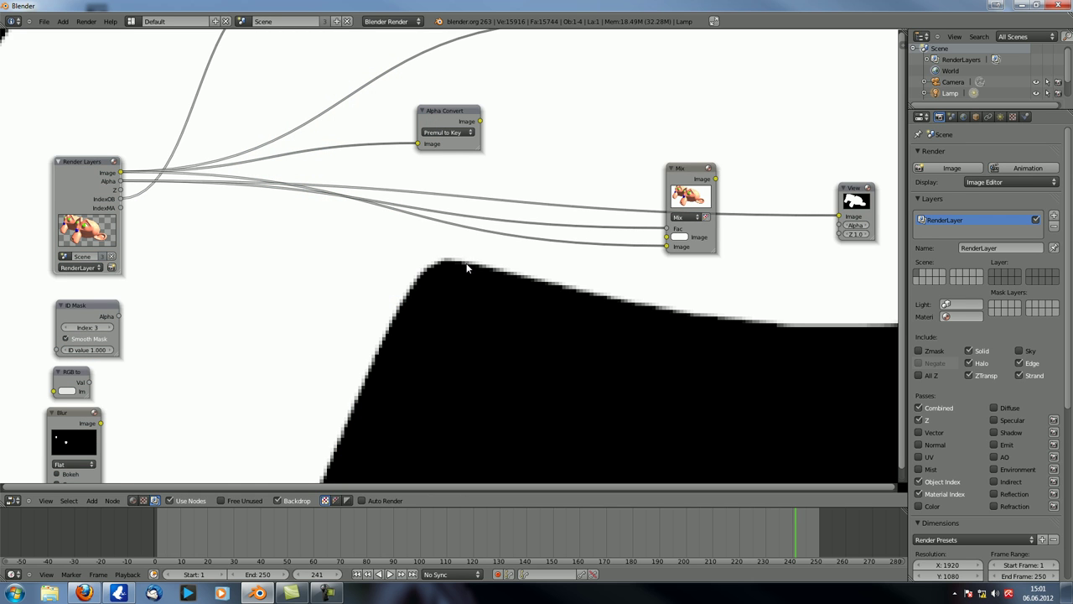
left_click(686, 181, "ctrl+shift")
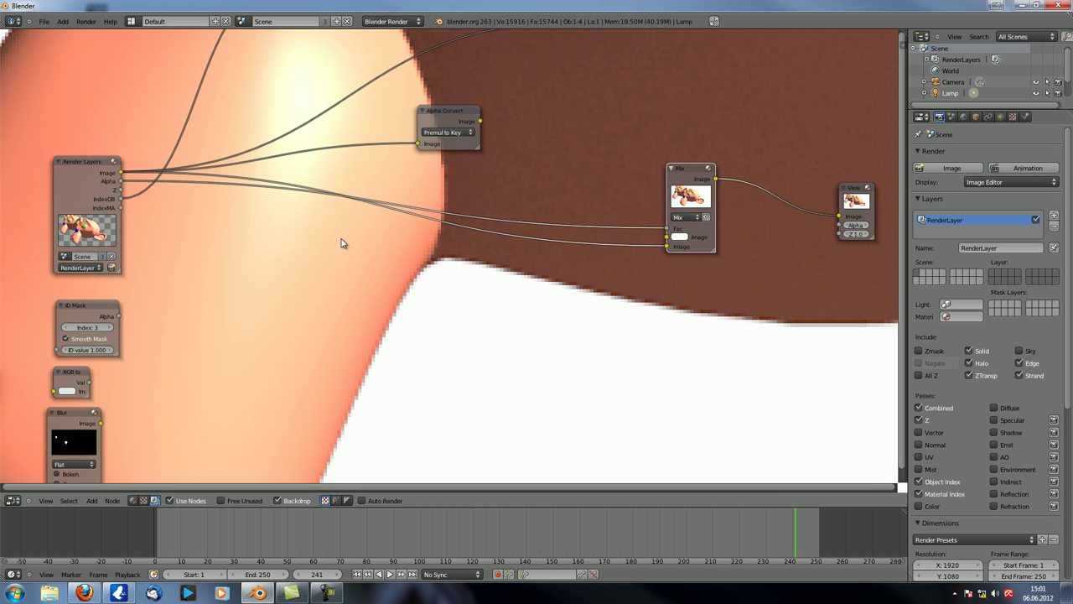
left_click(86, 173, "ctrl+shift")
left_click(694, 178, "ctrl+shift")
Insert the Alpha Convert node, in Premul to Key mode, between the Render Layers image and the Mix node.
left_click(445, 109)
mouse_move(444, 110)
left_mouse_down()
mouse_move(465, 99)
mouse_move(409, 155)
mouse_move(502, 175)
mouse_move(509, 240)
left_mouse_up()
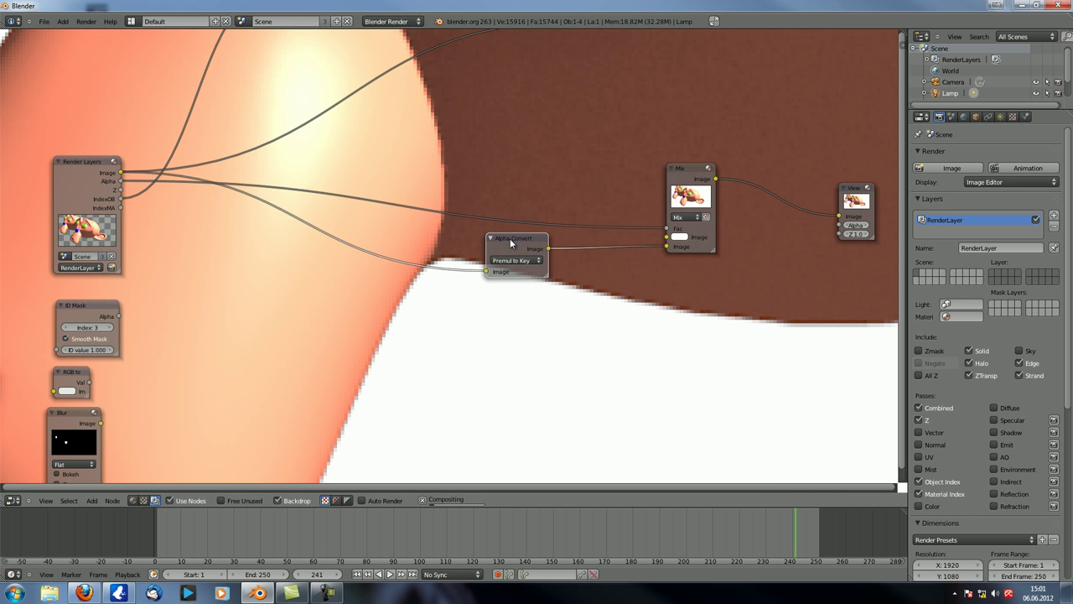
middle_click_drag(446, 369, 379, 309)
middle_click_drag(452, 213, 517, 246)
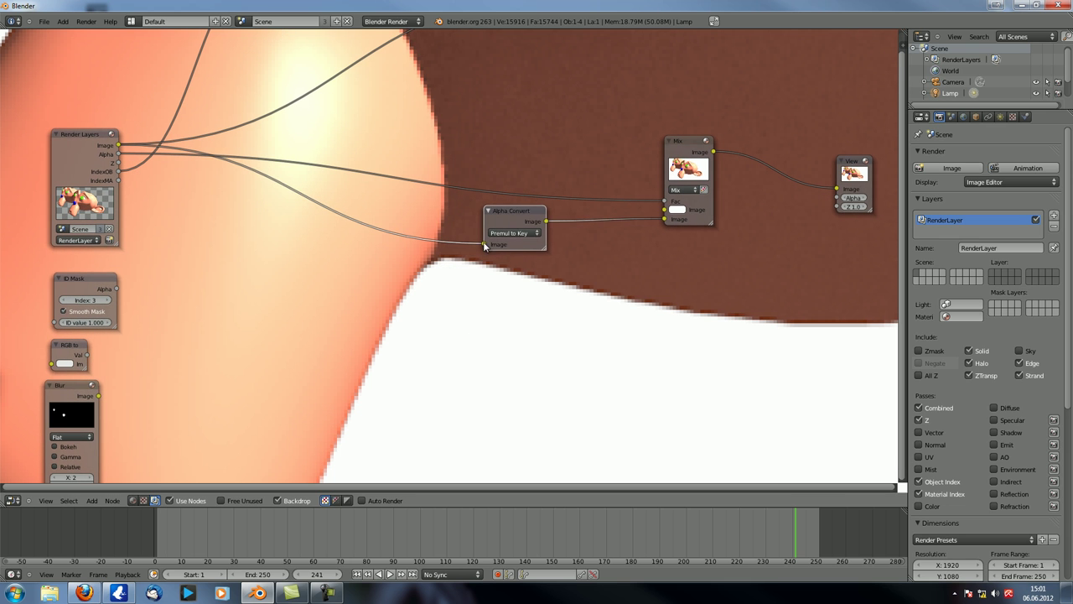
left_click_drag(506, 224, 472, 255)
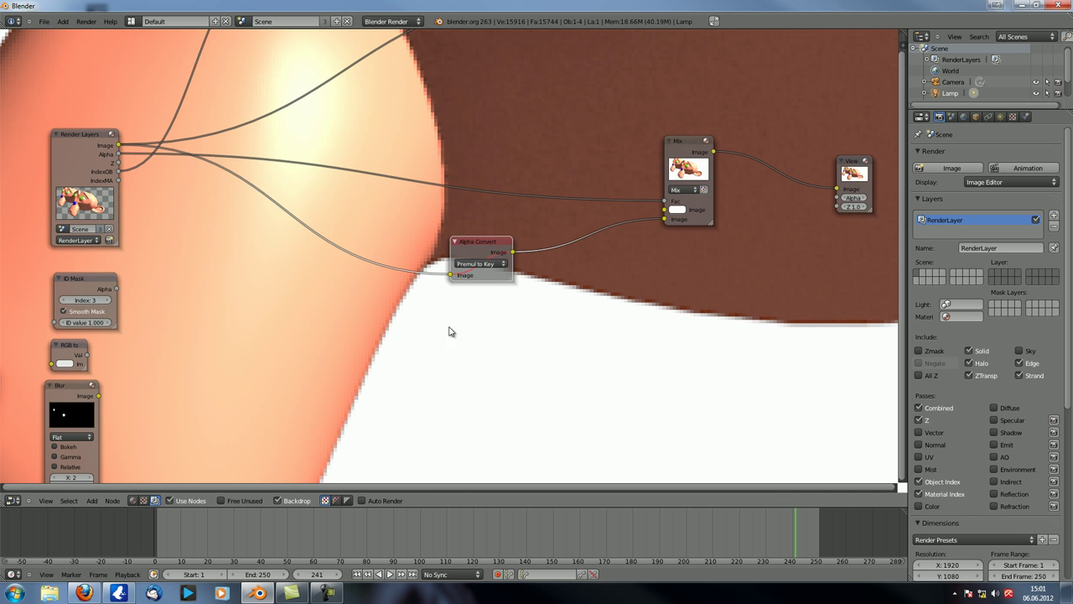
middle_click_drag(450, 330, 462, 277)
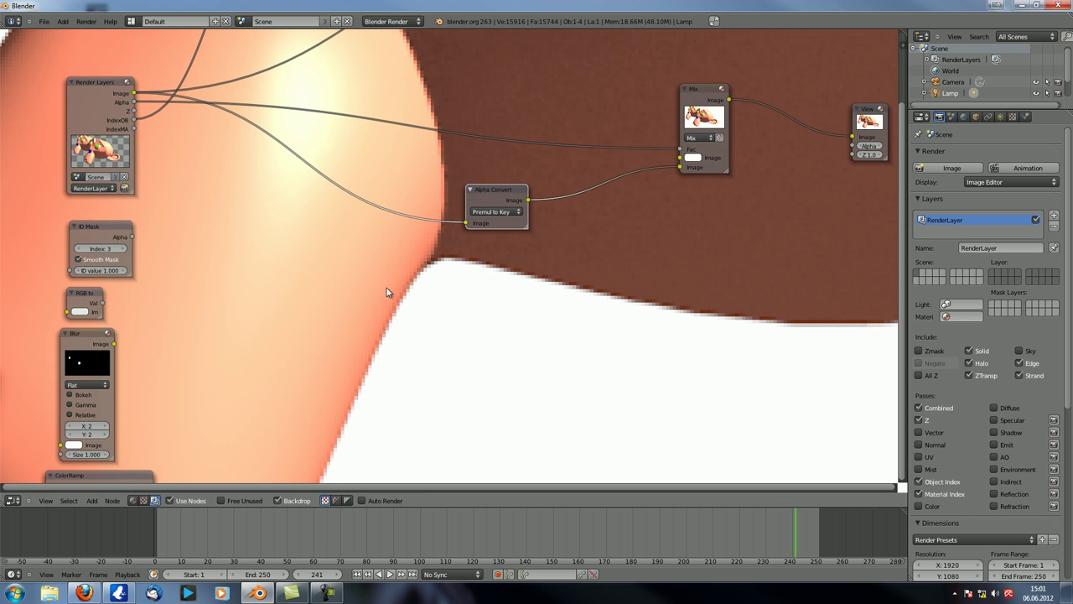
Compare the Render Layers, Alpha Convert and Mix outputs in the Viewer, examining the edge pixels in each.
left_click(503, 201)
left_click(95, 85, "ctrl+shift")
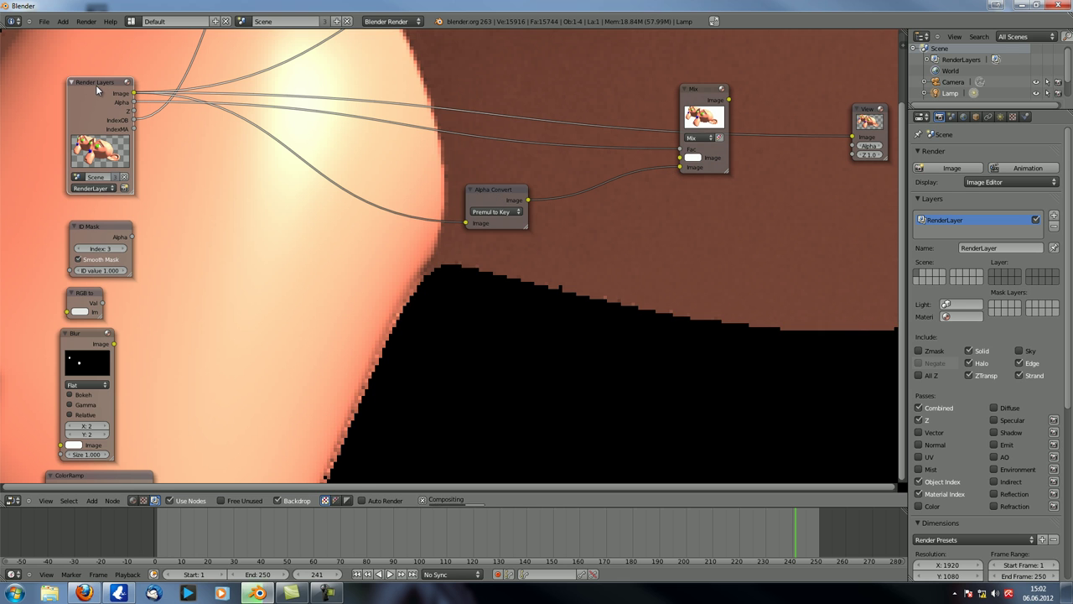
left_click(497, 197, "ctrl+shift")
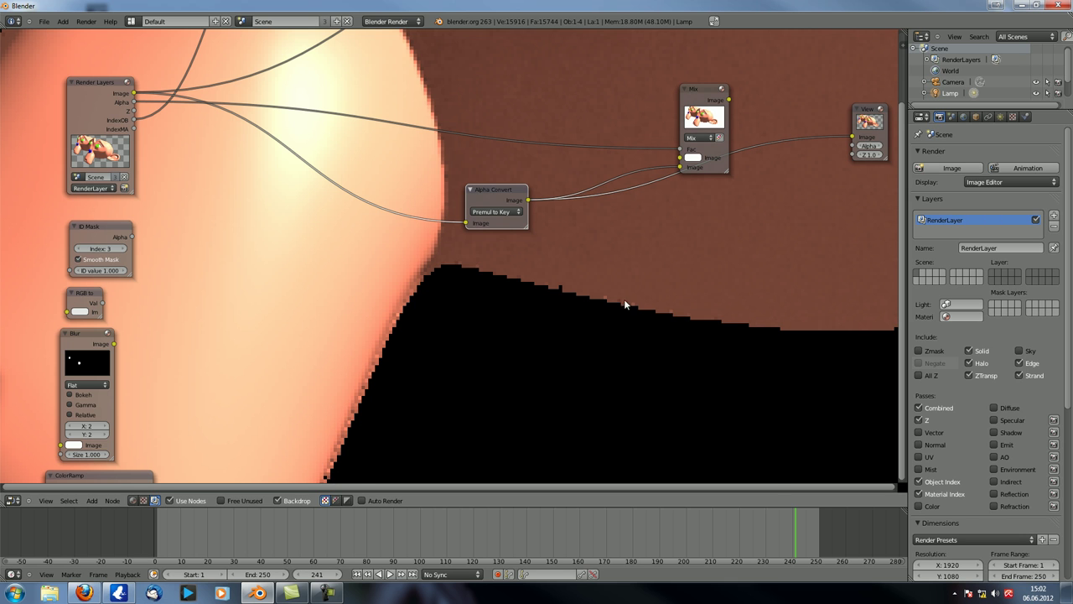
left_click(706, 101, "ctrl+shift")
middle_click_drag(332, 104, 686, 529, "alt")
middle_click_drag(751, 389, 381, 235, "alt")
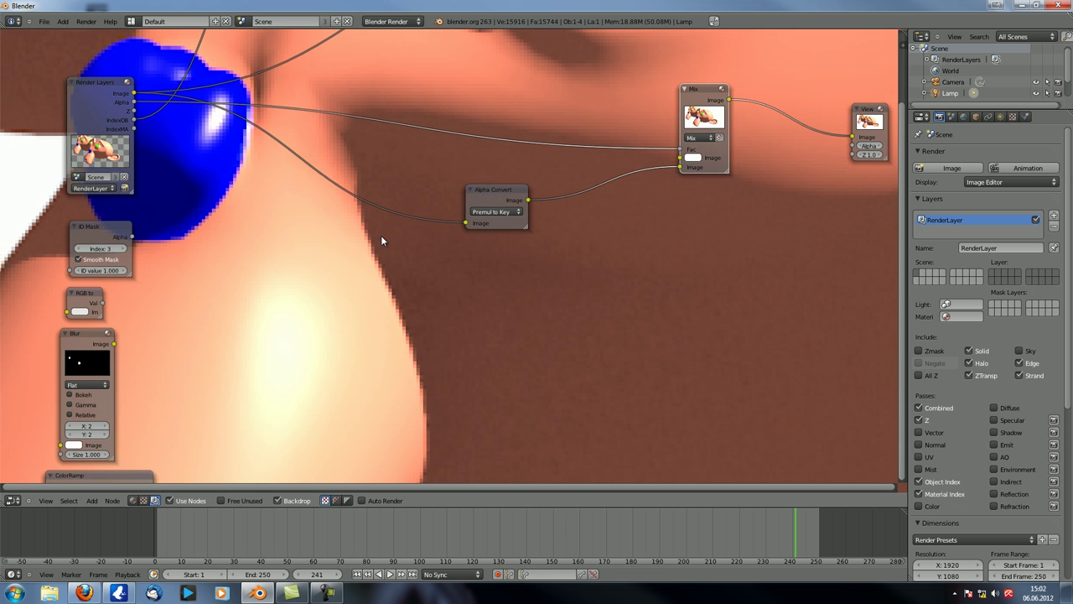
Duplicate the Alpha Convert node into the link before Mix and set the copy to Key to Premul.
left_click_drag(490, 196, 443, 178)
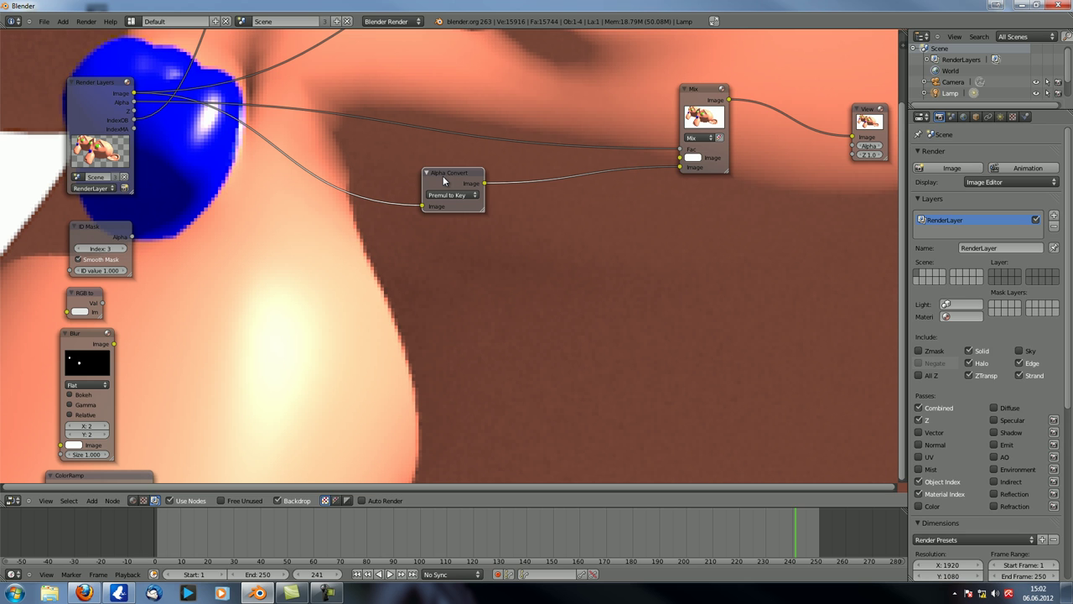
scroll(1029, 363, "down", 8)
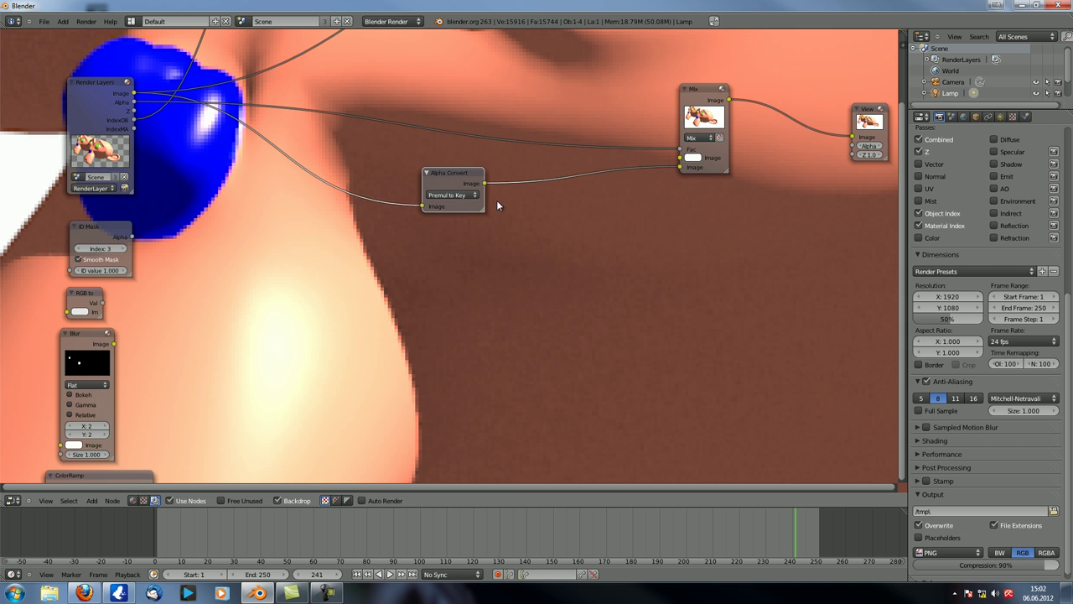
middle_click_drag(496, 199, 473, 296)
scroll(473, 296, "down", 2)
middle_click_drag(473, 207, 481, 240)
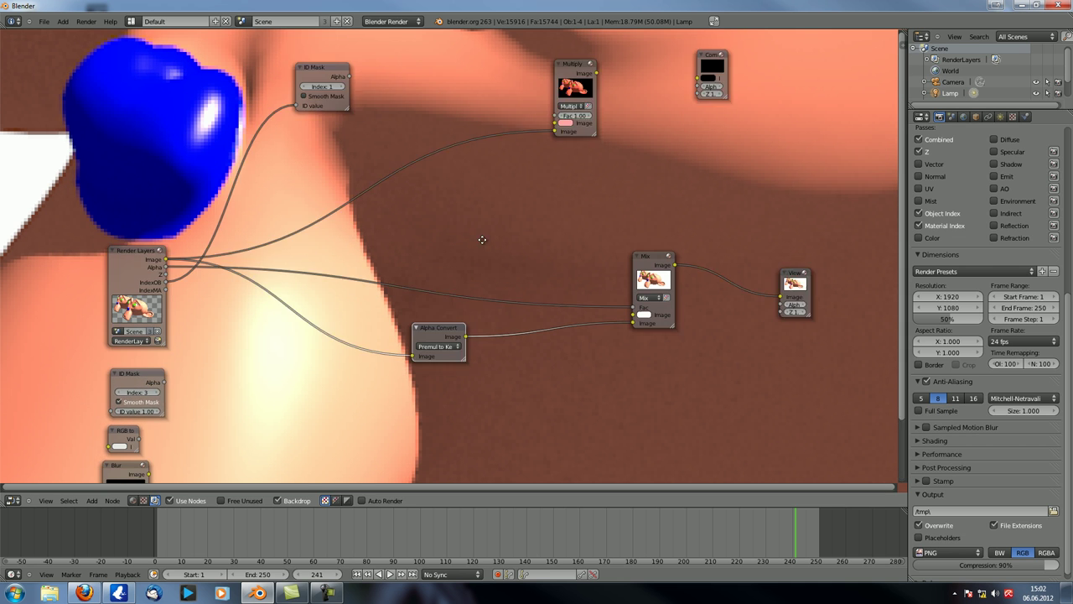
scroll(507, 293, "up", 2)
left_click_drag(430, 296, 348, 283)
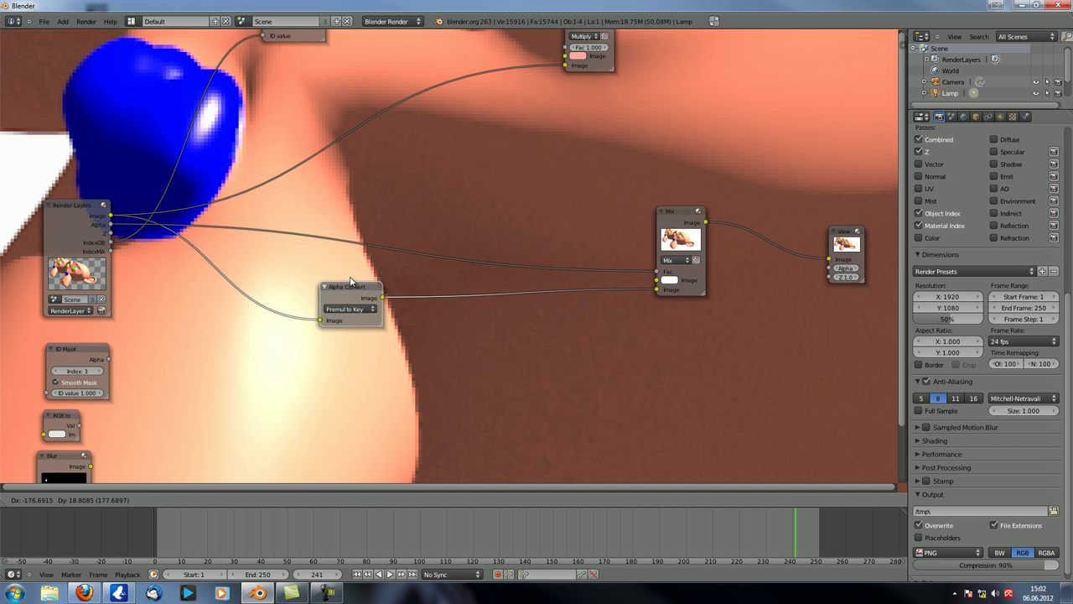
key("shift+d")
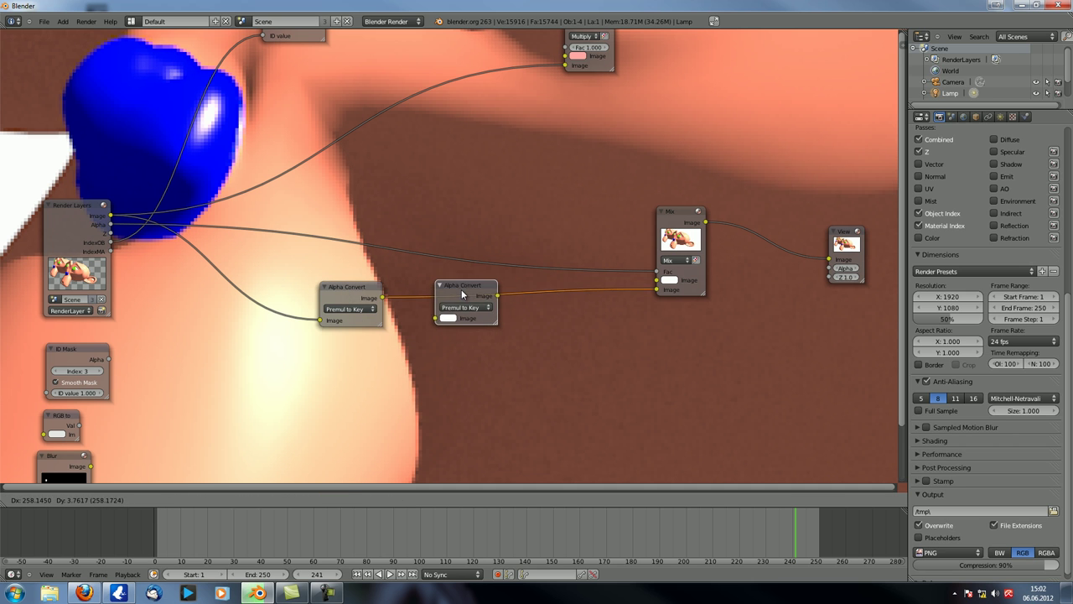
left_click(501, 260)
left_click(470, 307)
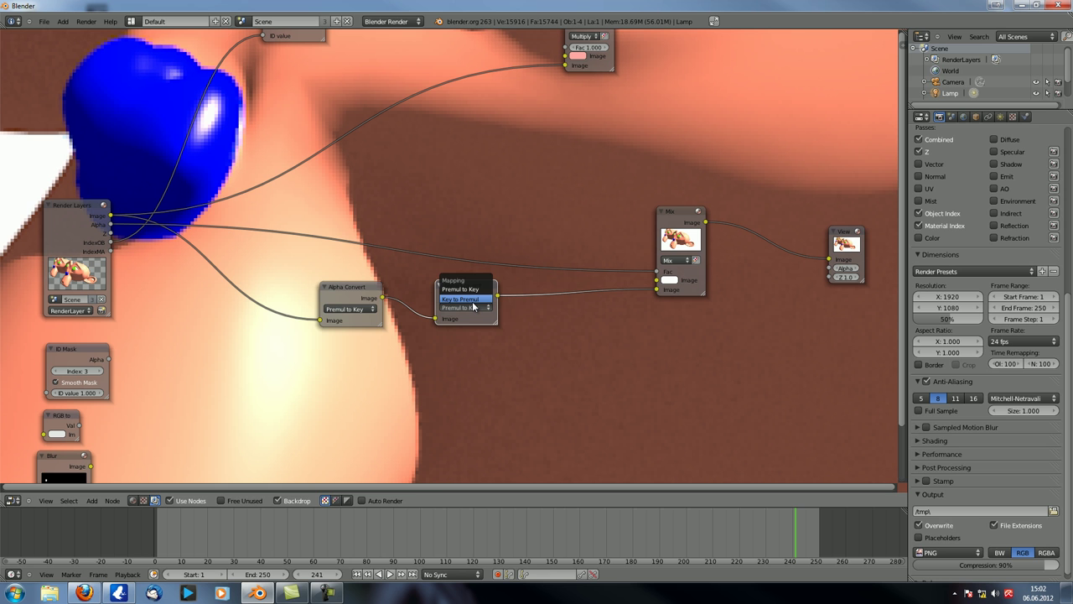
left_click(473, 303)
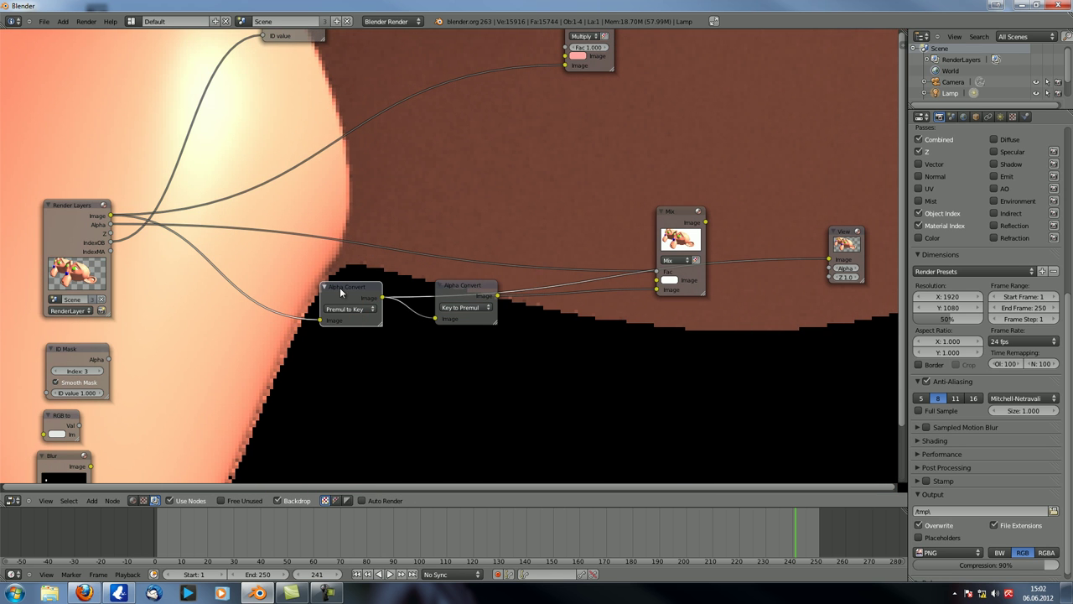
Compare the edge pixels of the Render Layers image with both Alpha Convert outputs in the Viewer.
left_click(468, 290)
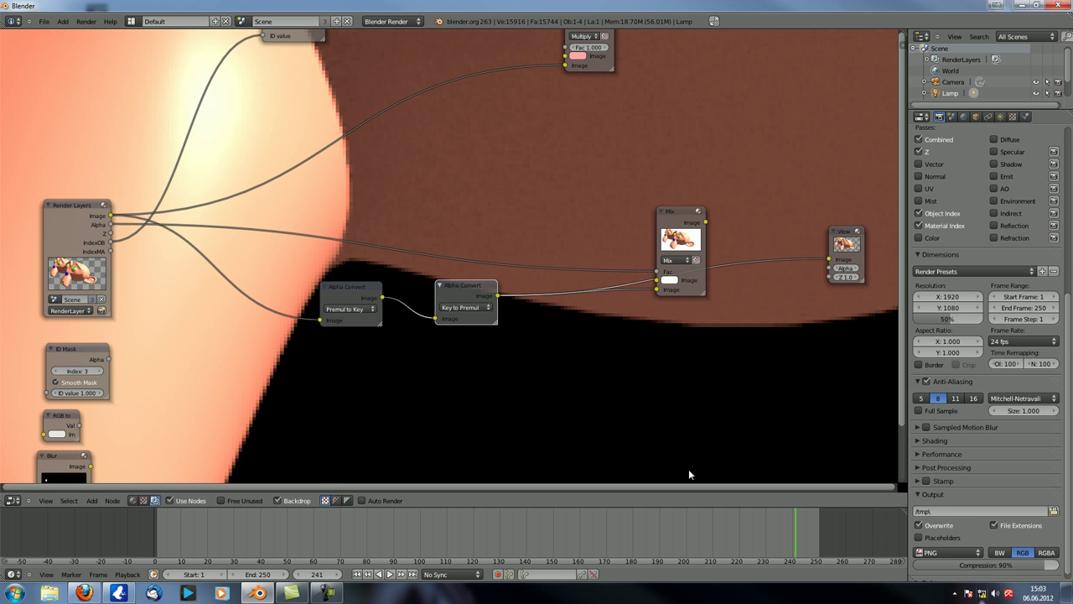
left_click(95, 222, "ctrl+shift")
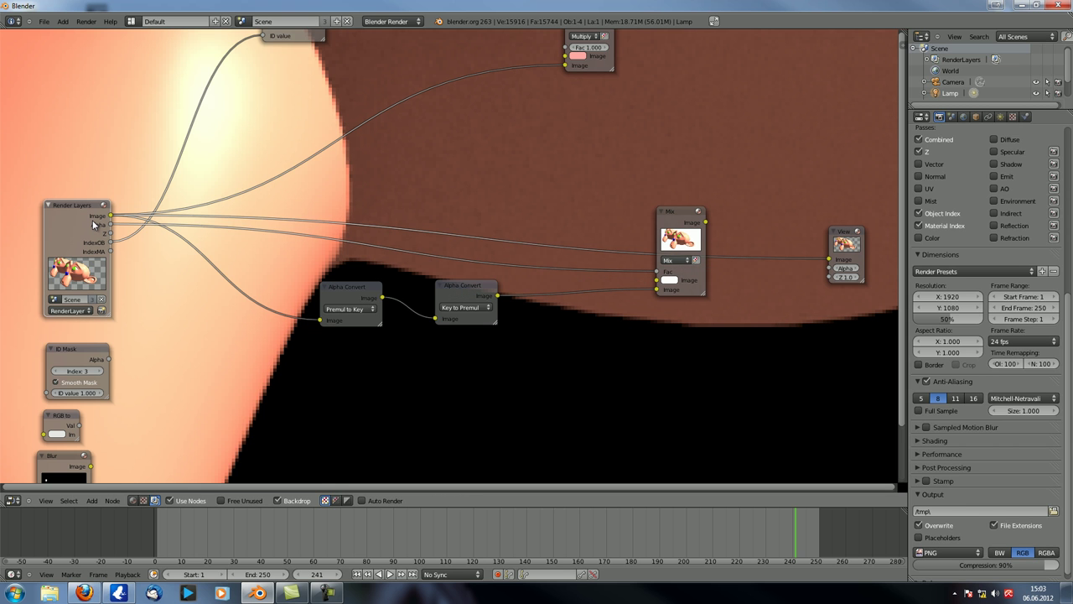
left_click(345, 290, "ctrl+shift")
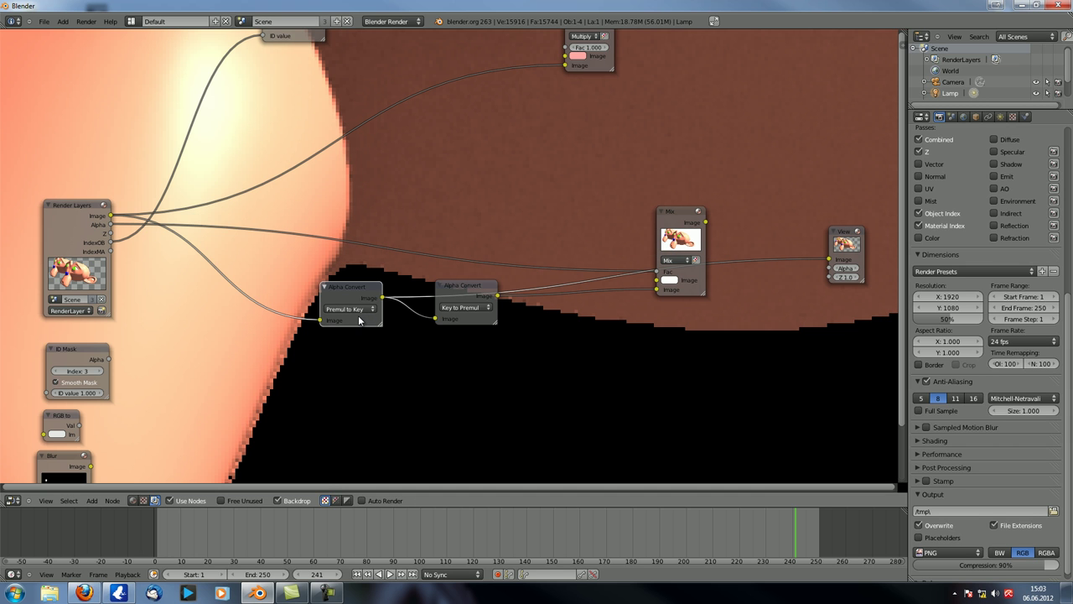
left_click(459, 287, "ctrl+shift")
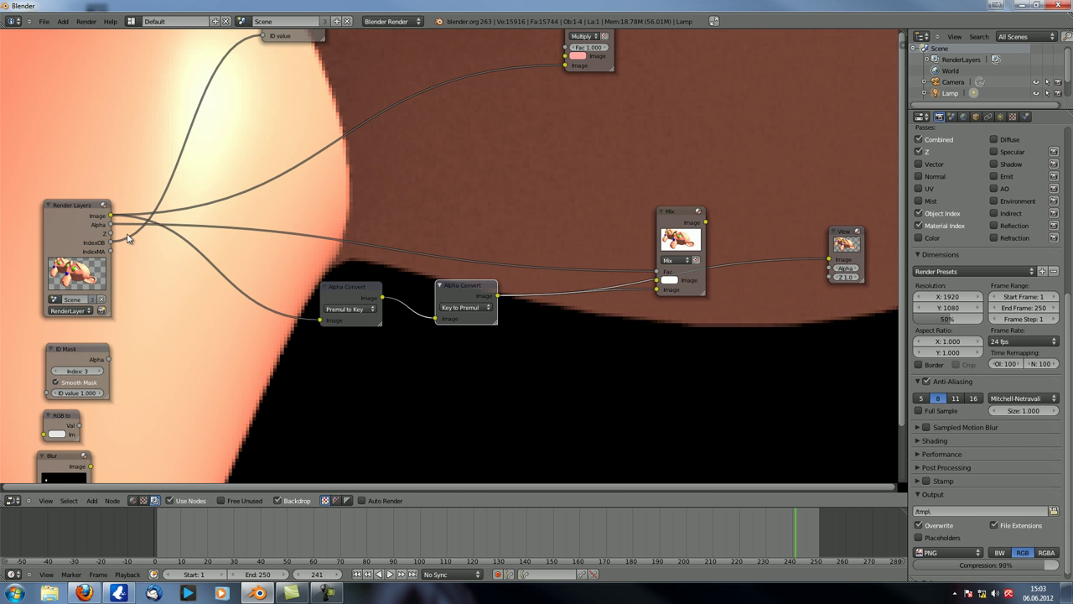
left_click_drag(459, 292, 457, 294)
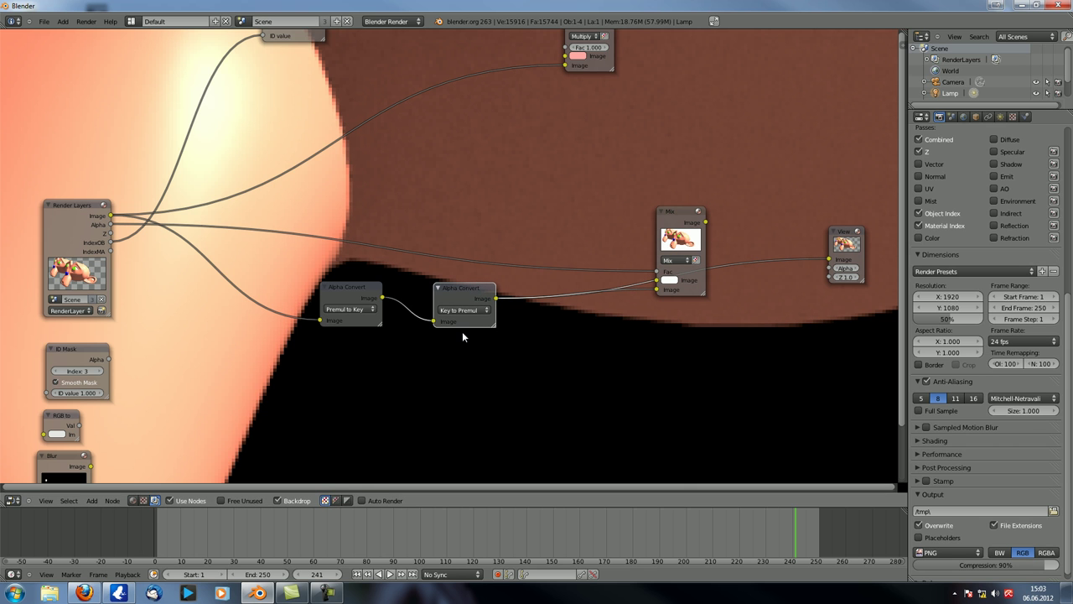
Shrink and reposition the backdrop to examine a larger part of the Key to Premul result.
middle_click_drag(489, 373, 437, 552)
key("v")
key("v")
key("v")
key("alt+v")
key("v")
key("v")
key("v")
key("v")
middle_click_drag(505, 354, 471, 403, "alt")
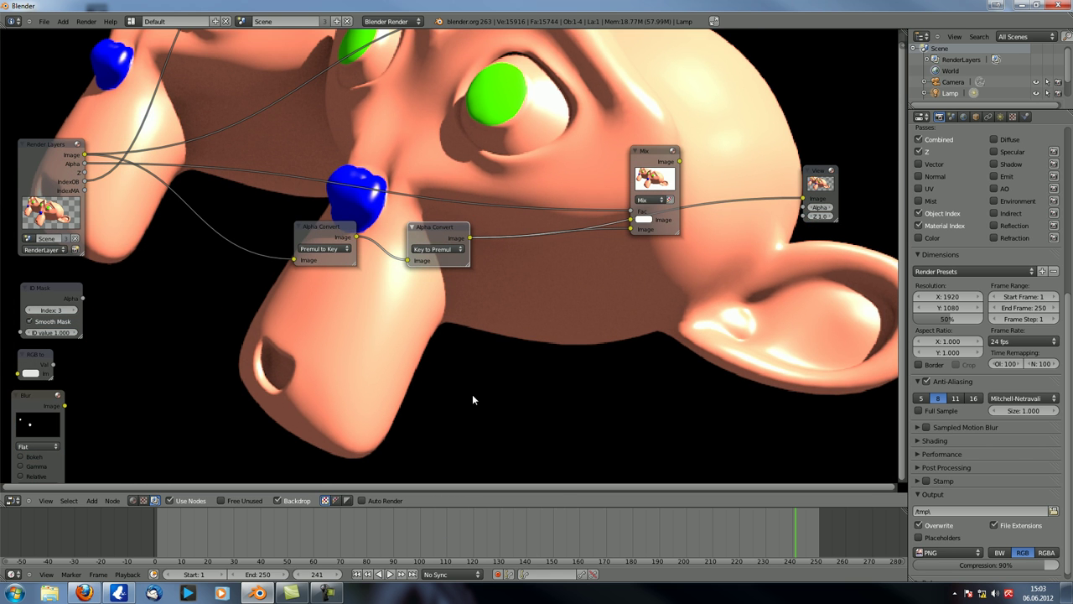
Look through the convertor node list, and slide the Key to Premul node along the X axis toward Mix.
key("shift+a")
mouse_move(457, 429)
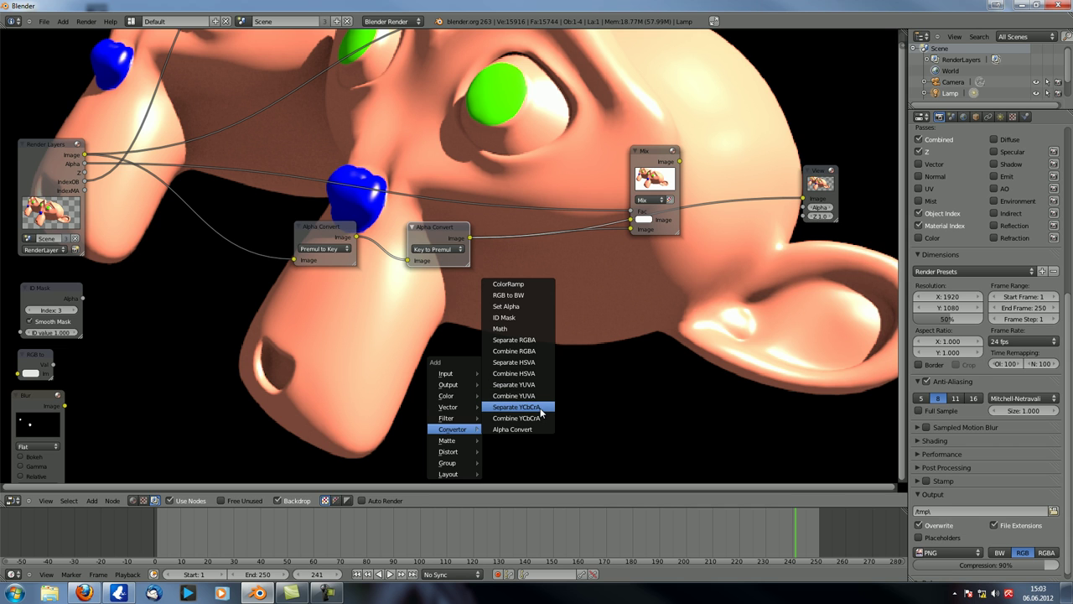
left_click(528, 429)
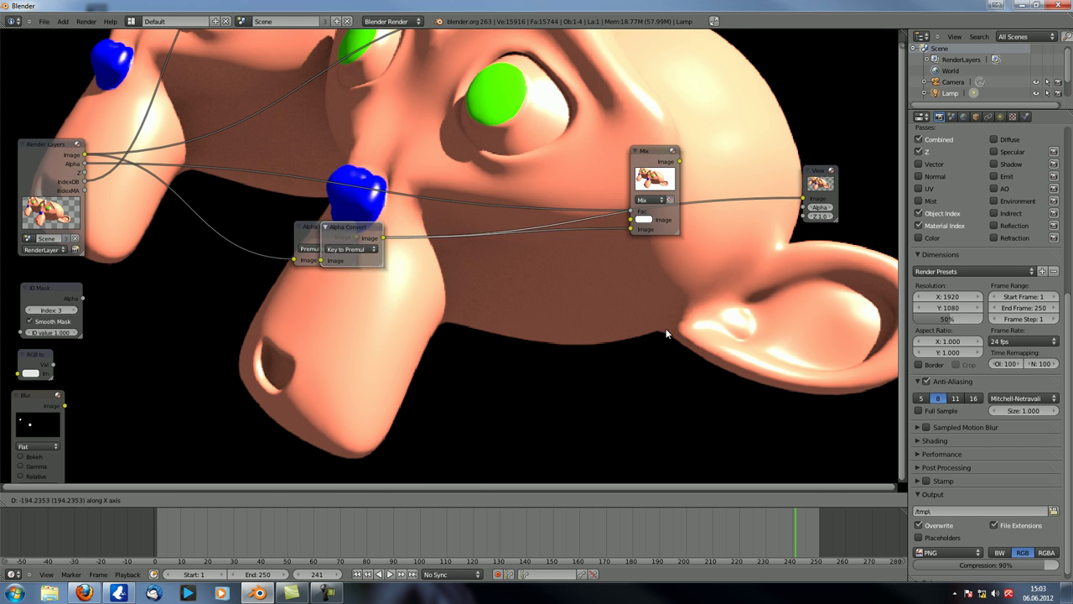
left_click(823, 318)
scroll(540, 315, "up", 3)
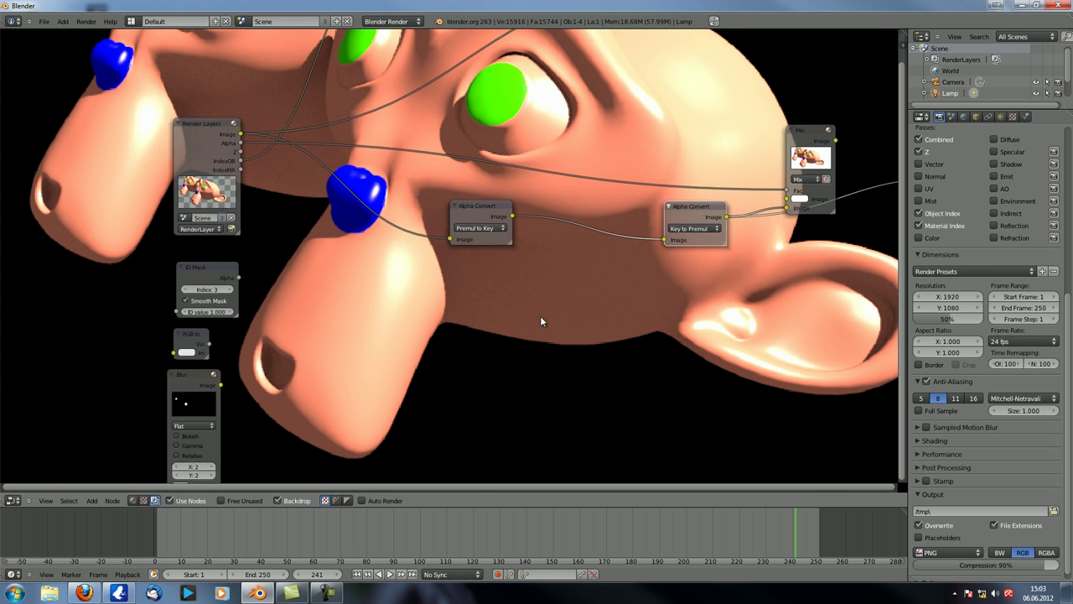
Delete the Premul to Key Alpha Convert node and preview the Render Layers image in the Viewer.
right_click(448, 168)
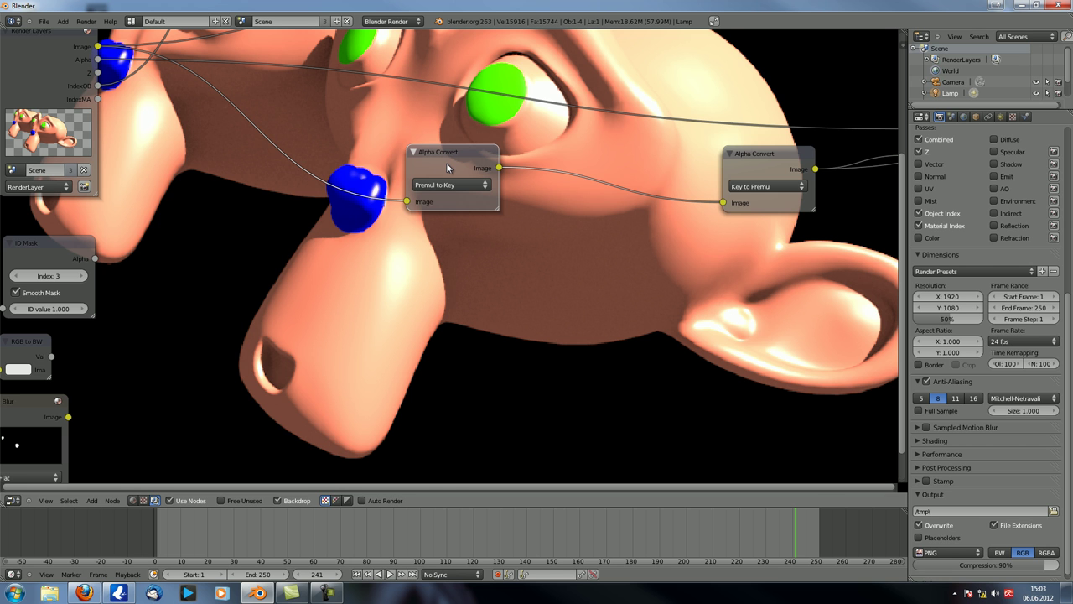
key("x")
middle_click_drag(506, 211, 506, 286)
left_click(86, 128, "ctrl+shift")
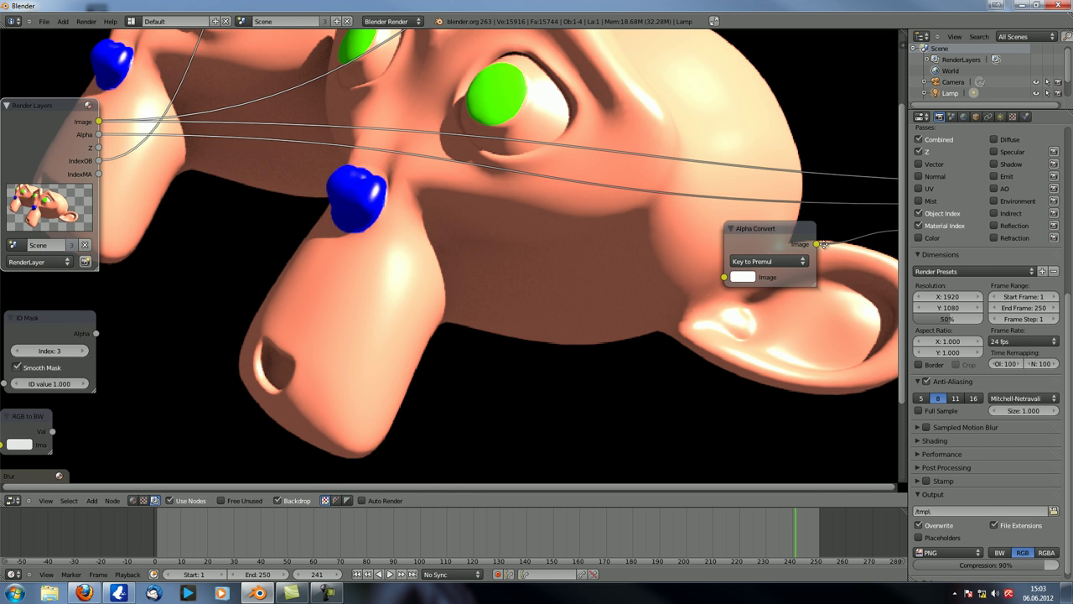
Preview the Mix node in the Viewer and delete it from the node tree.
middle_click_drag(824, 243, 591, 260)
left_click(697, 132, "ctrl+shift")
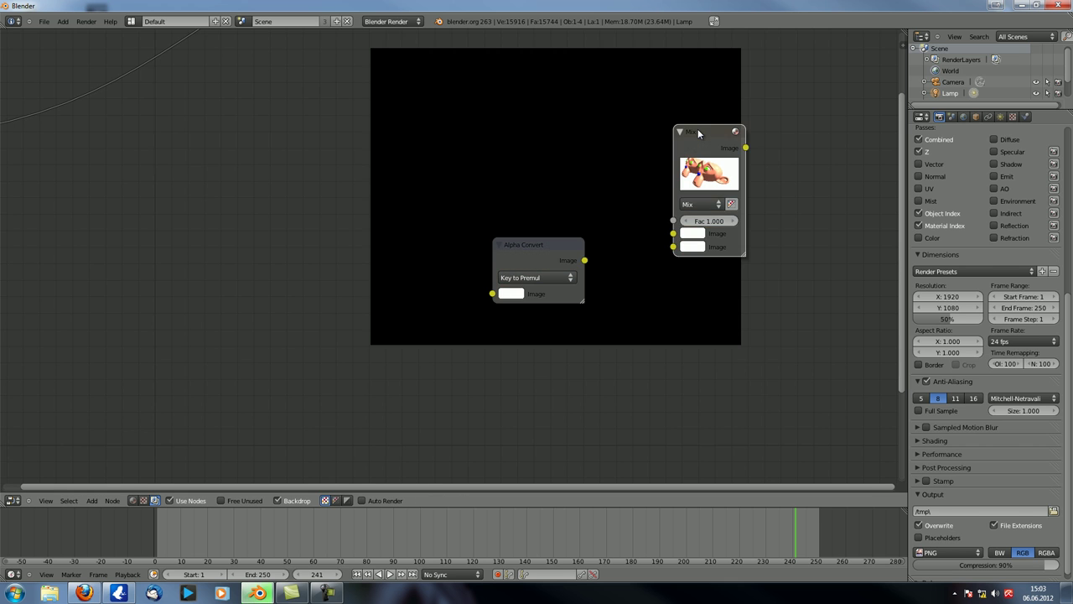
key("x")
Feed the Render Layers image into Alpha Convert, set it to Premul to Key and preview its output in the Viewer.
scroll(691, 134, "down", 3)
left_click_drag(199, 135, 562, 226)
left_click(599, 216)
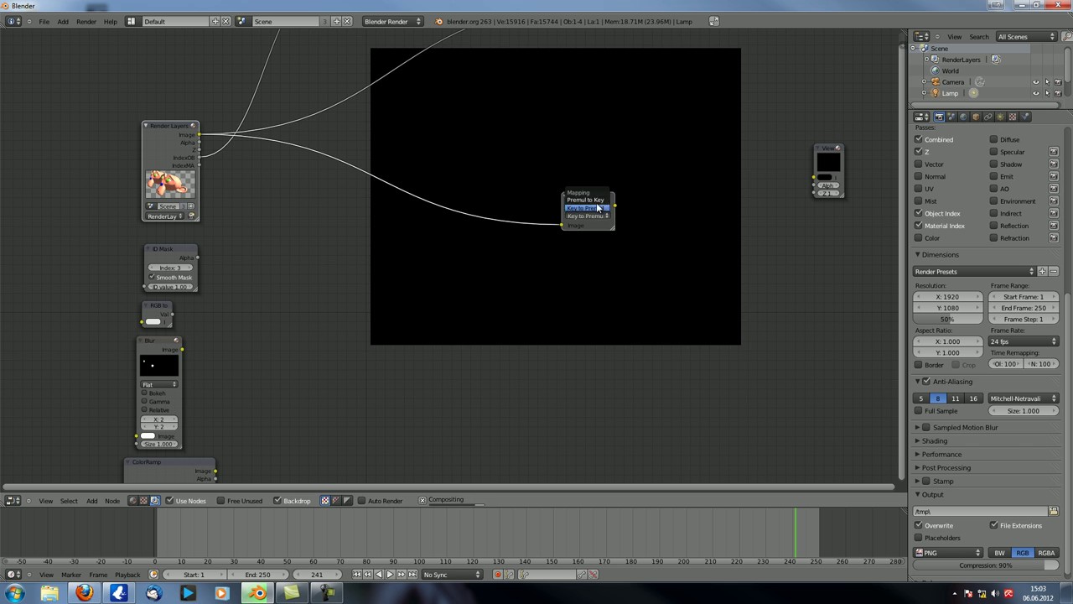
left_click(599, 198)
left_click(591, 196, "ctrl+shift")
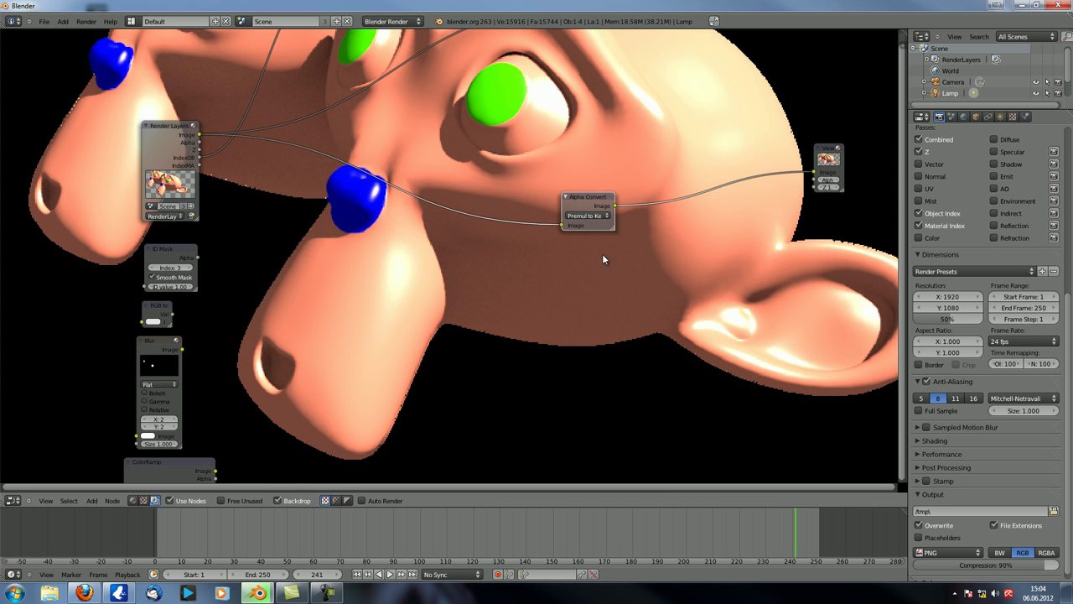
Compare the Render Layers image and Alpha outputs in the Viewer.
middle_click_drag(487, 255, 574, 289)
scroll(499, 226, "up", 5)
scroll(565, 273, "down", 1)
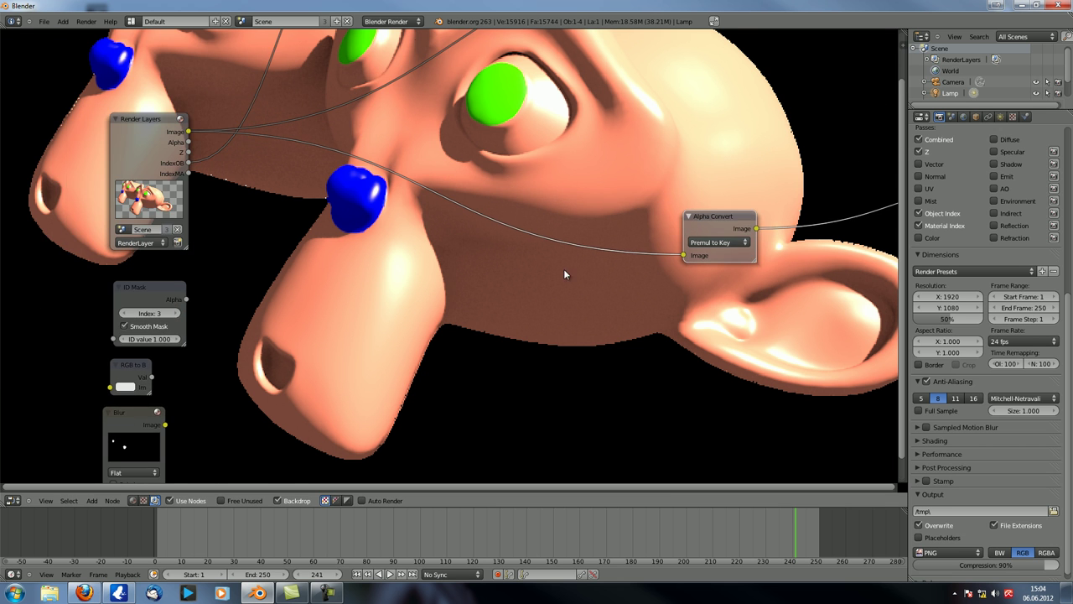
left_click(167, 156, "ctrl+shift")
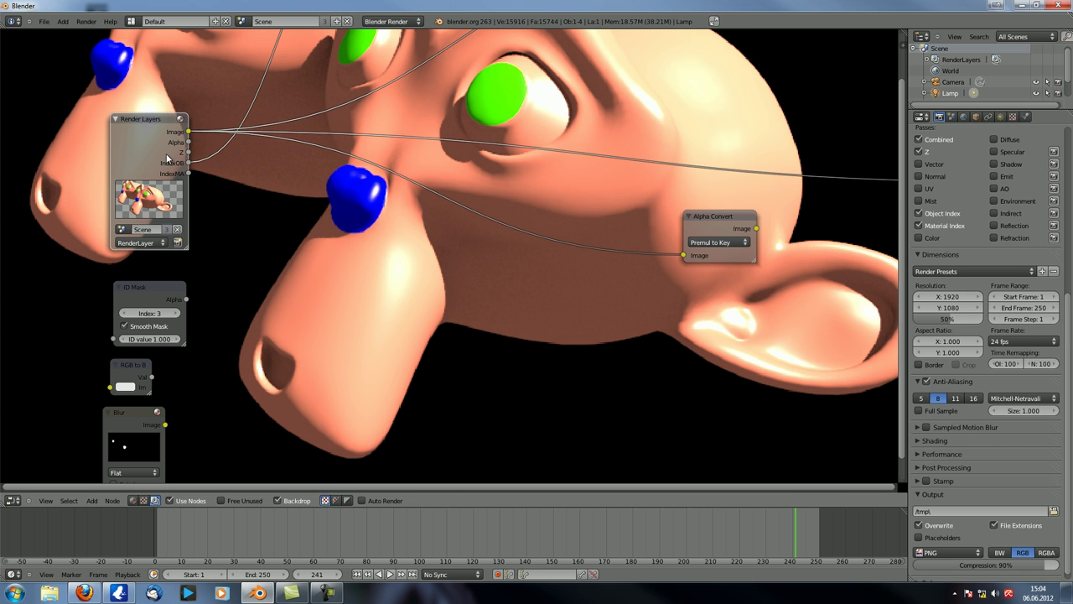
left_click(168, 159, "ctrl+shift")
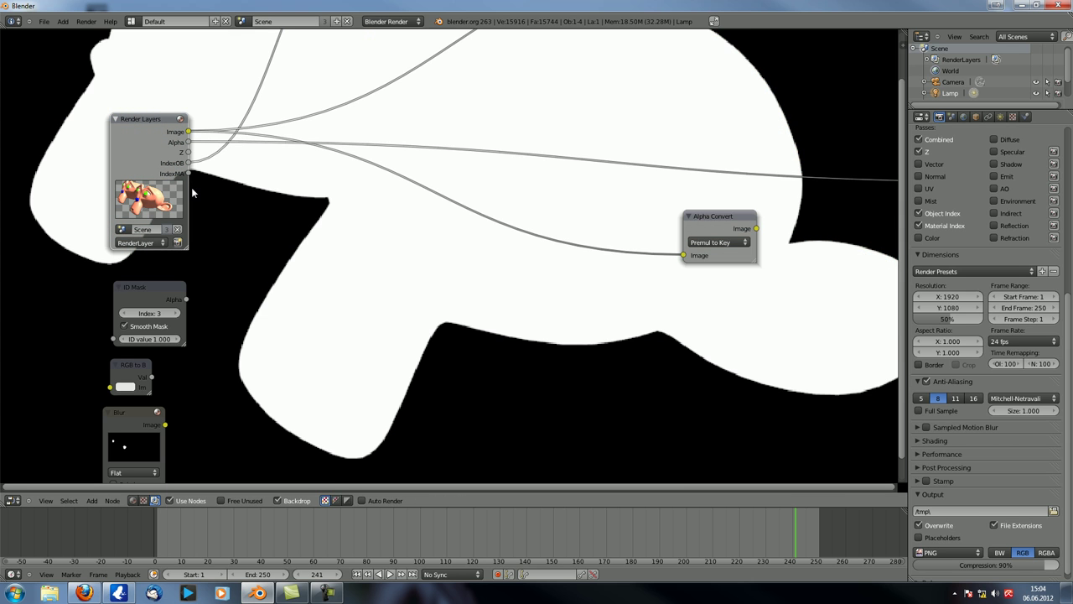
Cut the image link into Alpha Convert and insert the node between the Render Layers Alpha output and the Viewer.
mouse_move(626, 234)
left_mouse_down("ctrl")
mouse_move(630, 255)
mouse_move(645, 262)
left_mouse_up("ctrl")
left_click_drag(732, 216, 676, 151)
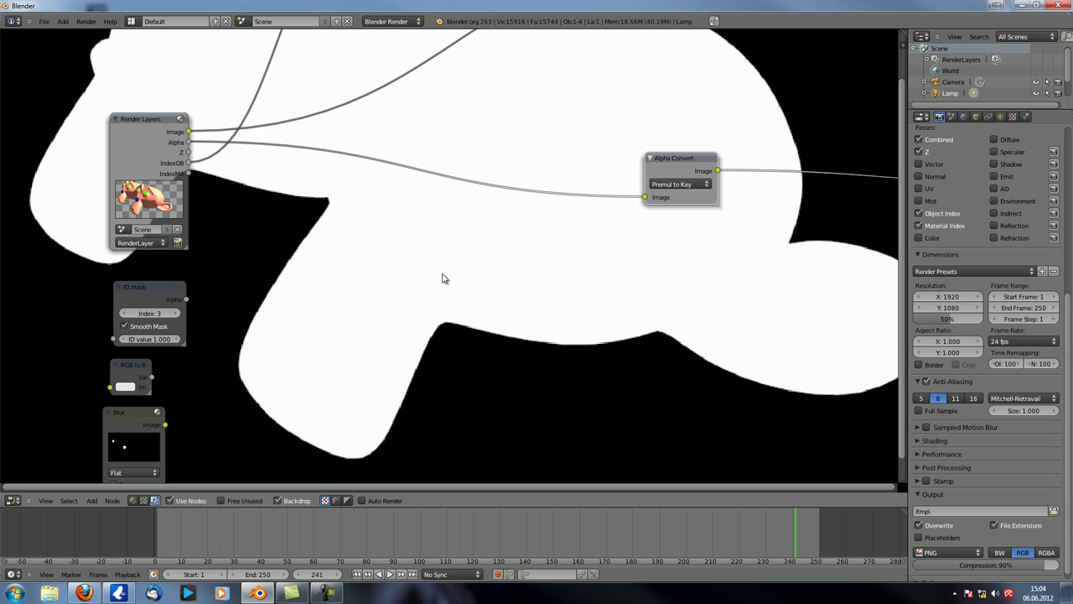
left_click_drag(686, 173, 688, 157)
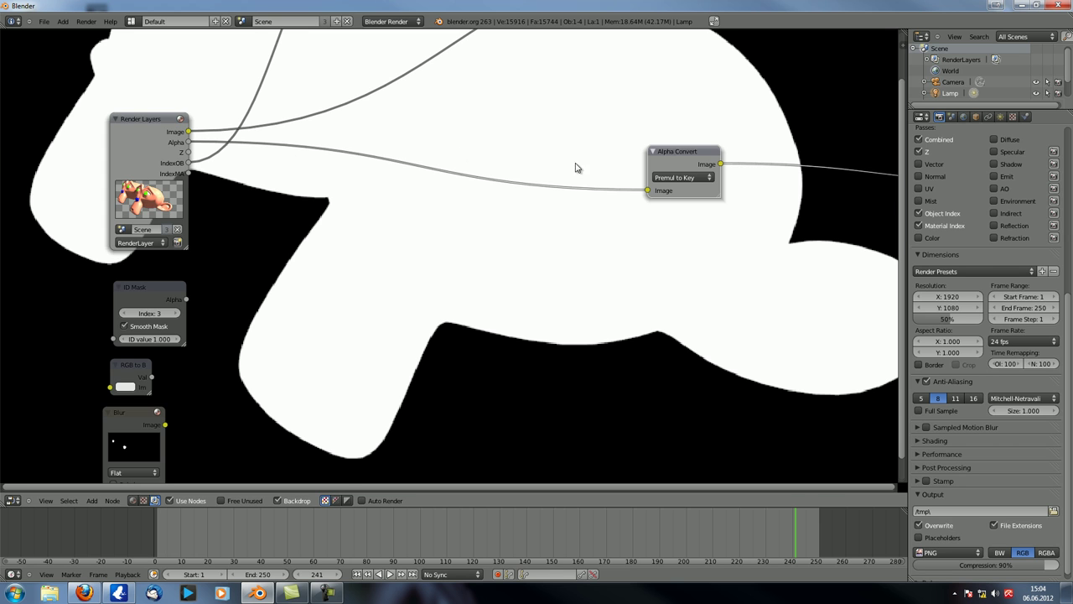
scroll(586, 184, "up", 2)
scroll(587, 197, "down", 2)
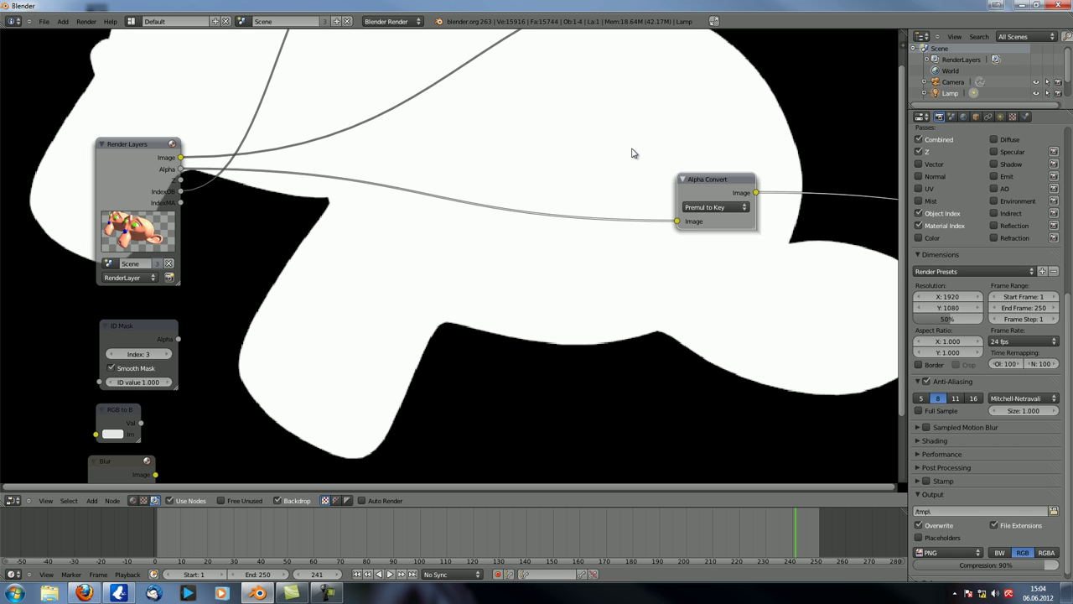
middle_click_drag(596, 192, 567, 166)
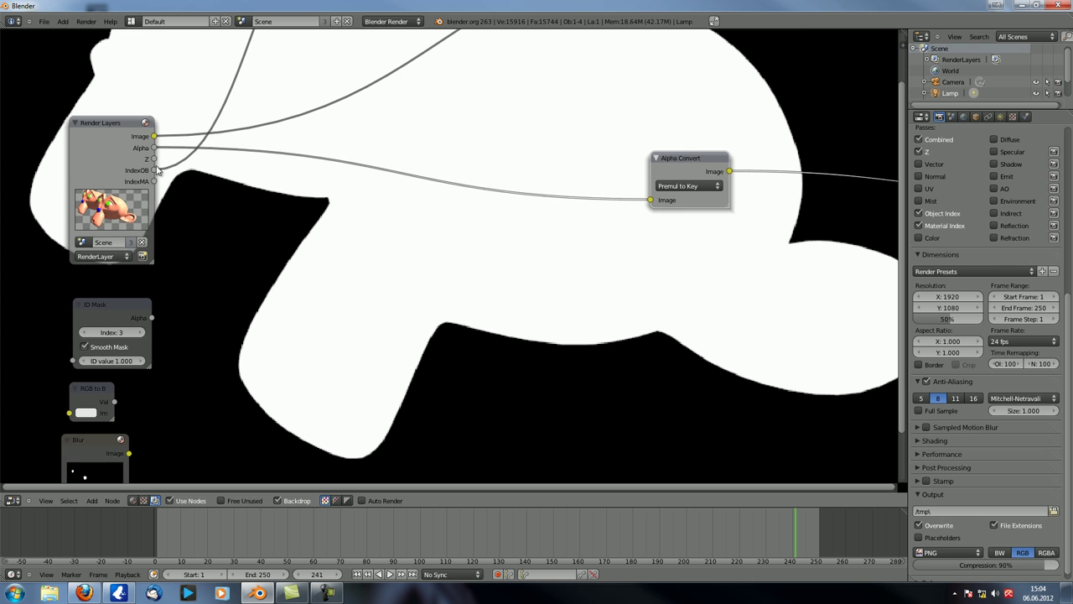
Reconnect the Render Layers Image output to Alpha Convert and move the node closer to Render Layers.
left_click_drag(154, 136, 675, 209)
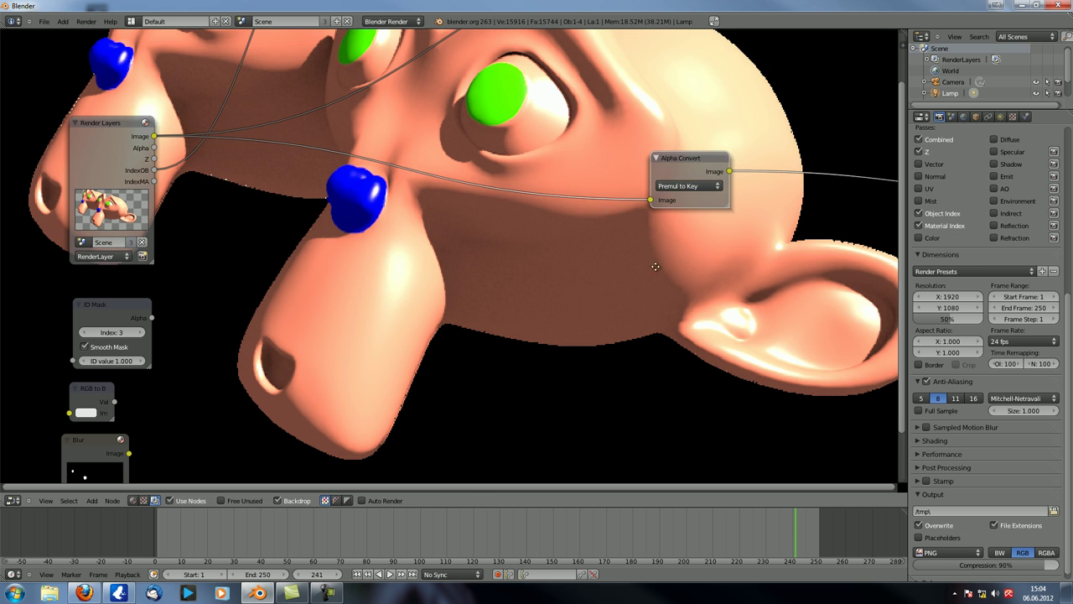
middle_click_drag(653, 263, 632, 279)
left_click_drag(653, 179, 588, 154)
Insert a Mix node after Alpha Convert, link Render Layers Alpha to its second image input and set it to Multiply.
left_click(532, 148)
key("shift+a")
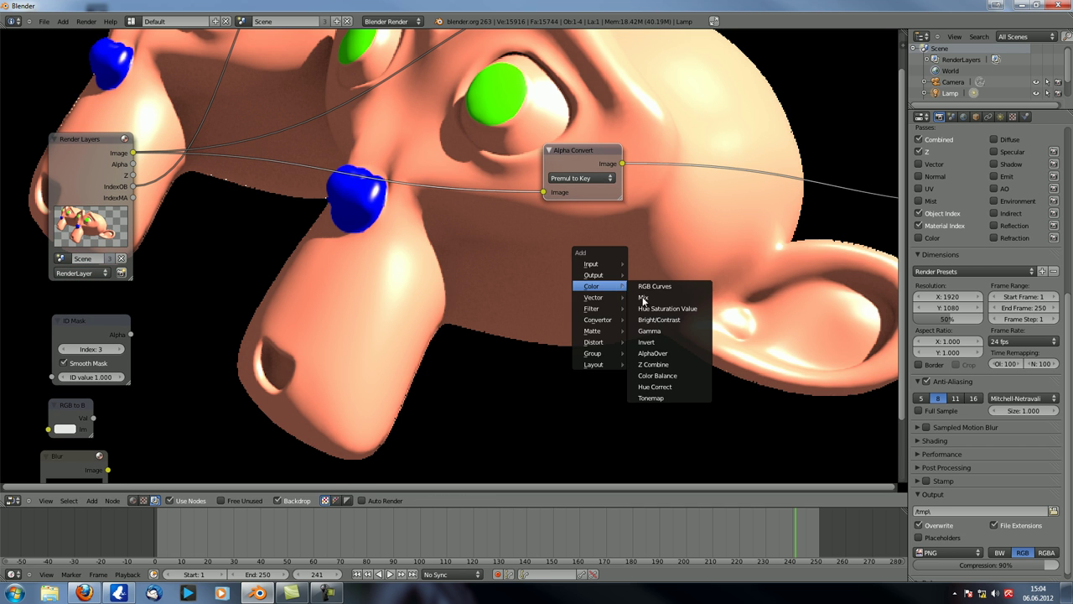
left_click(620, 271)
left_click(769, 173)
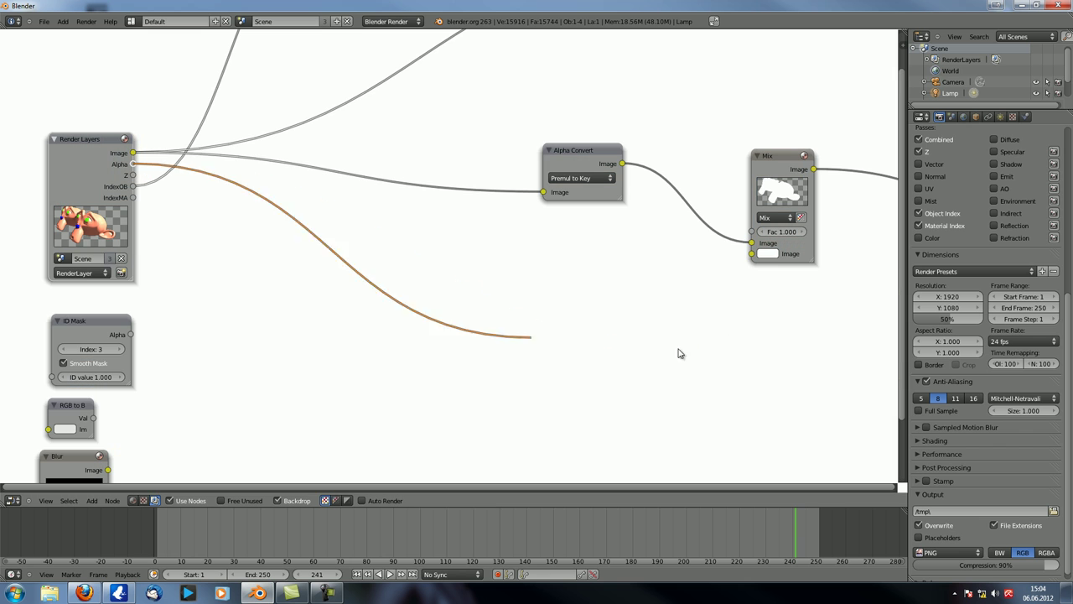
left_click_drag(680, 353, 751, 254)
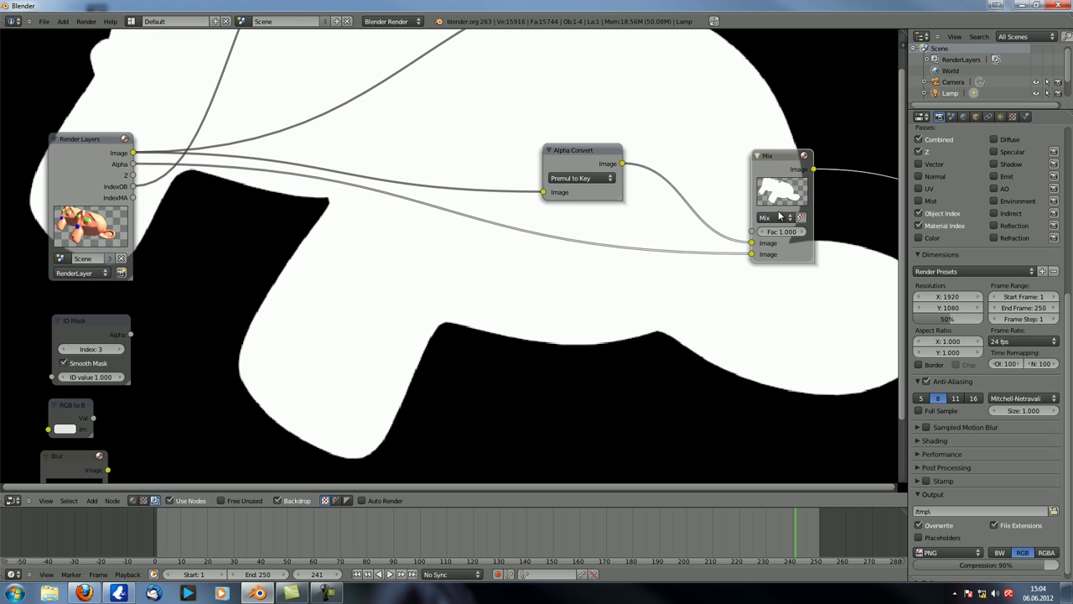
left_click(779, 216)
left_click(776, 246)
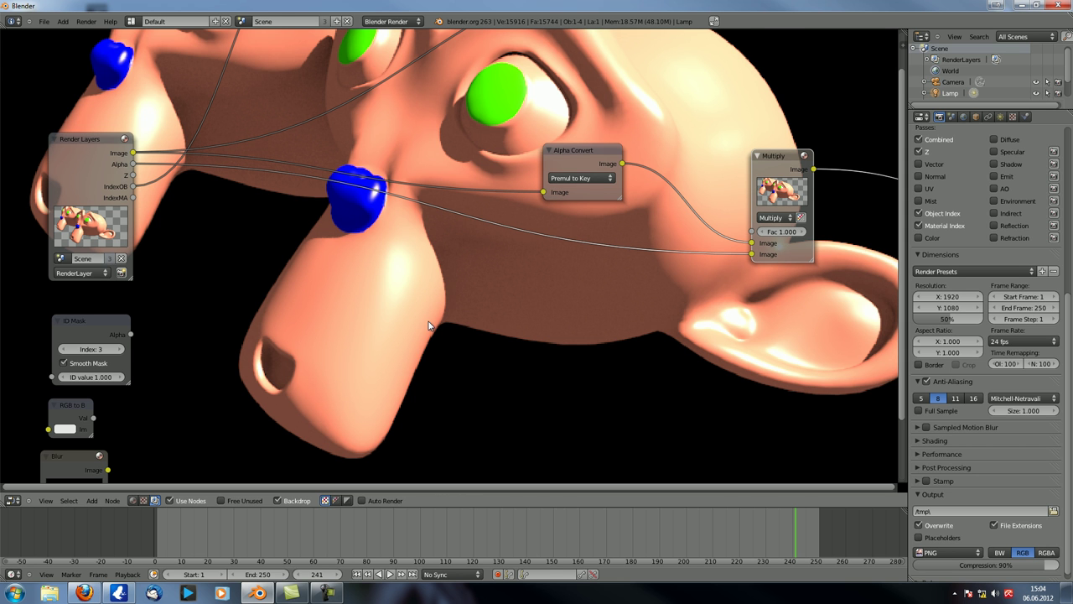
Enlarge the backdrop to examine the edge pixels of the Multiply result.
key("alt+v")
key("alt+v")
key("alt+v")
key("alt+v")
key("alt+v")
key("alt+v")
key("alt+v")
key("alt+v")
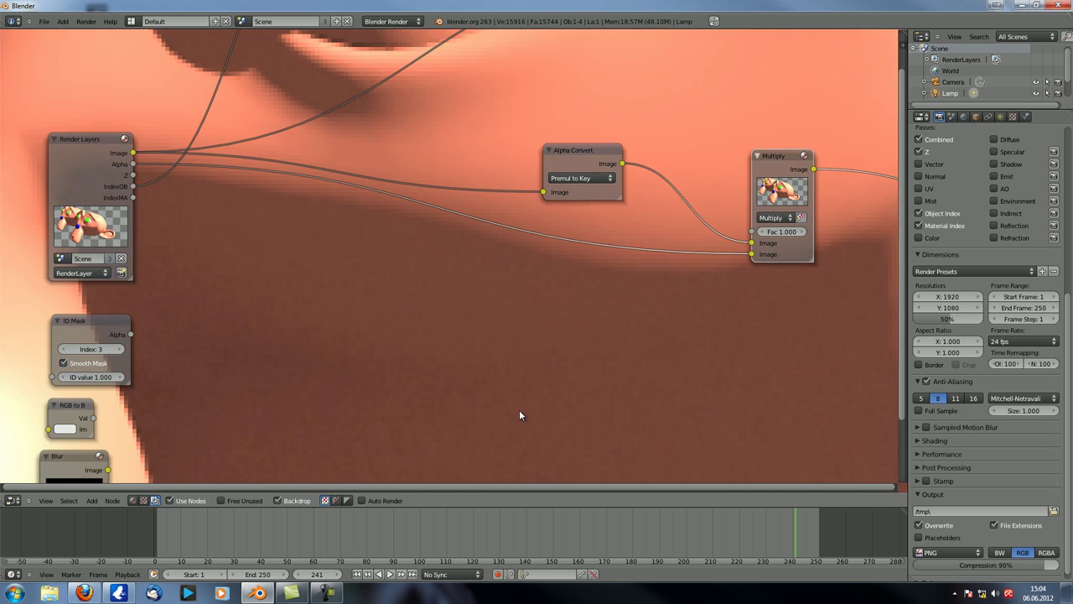
key("alt+v")
key("alt+v")
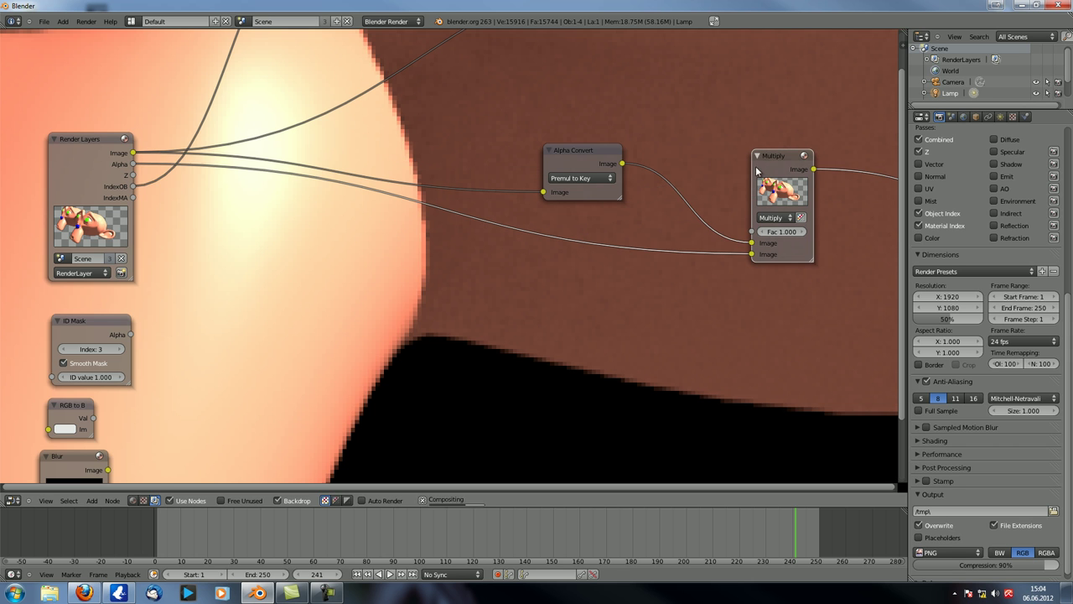
Compare the Alpha Convert output, the Render Layers Alpha and the Multiply result in the Viewer.
left_click(83, 149)
left_click(772, 166)
left_click(581, 150, "ctrl+shift")
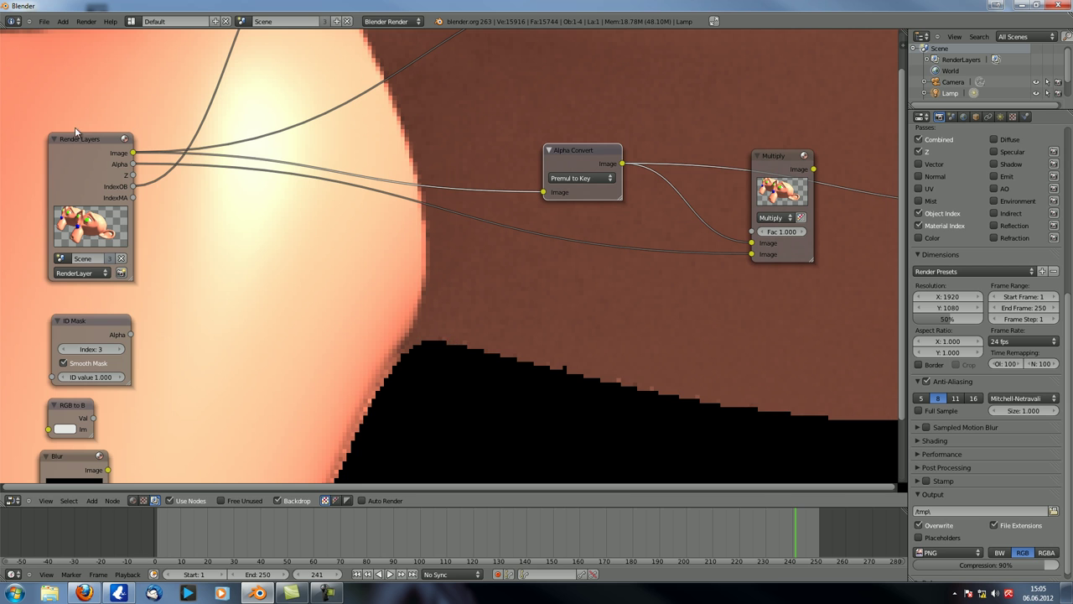
left_click(85, 153, "ctrl+shift")
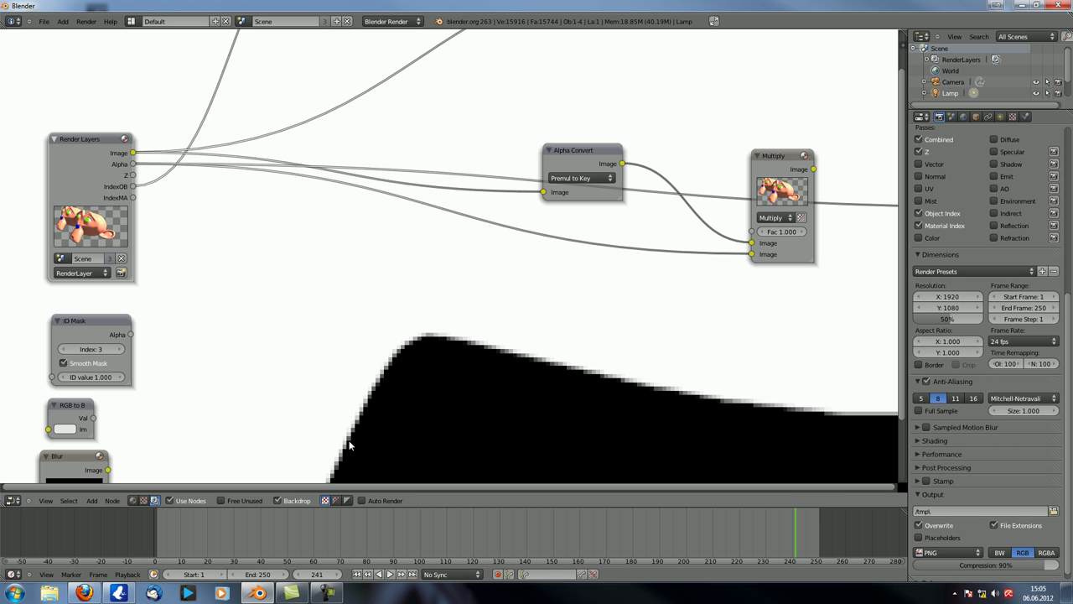
left_click(793, 171, "ctrl+shift")
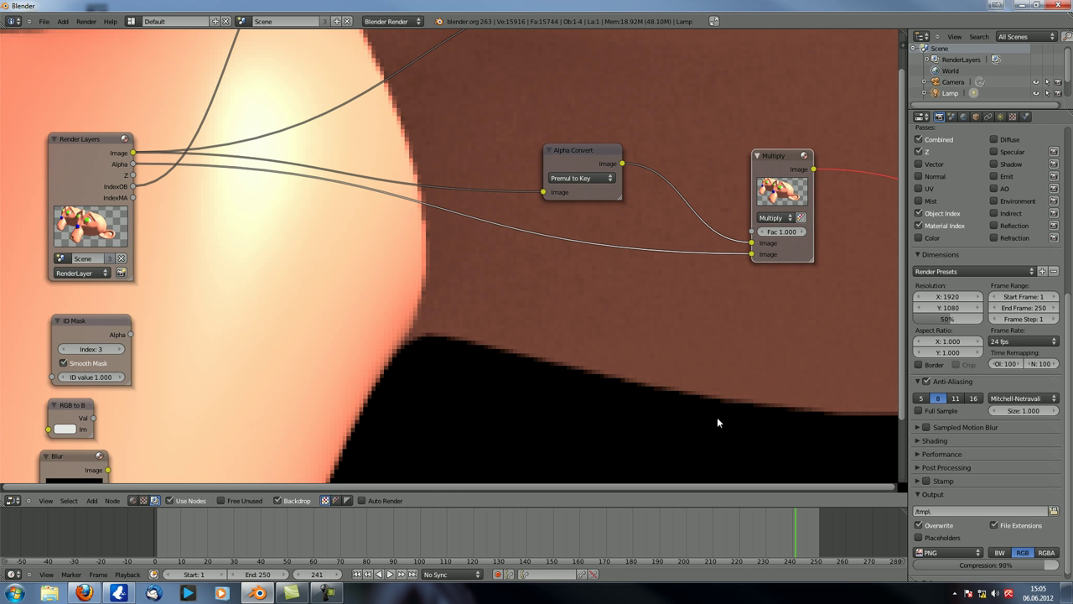
Rearrange Alpha Convert and Multiply, and insert a duplicate of the Multiply node between Multiply and the Viewer.
left_click_drag(580, 150, 576, 131)
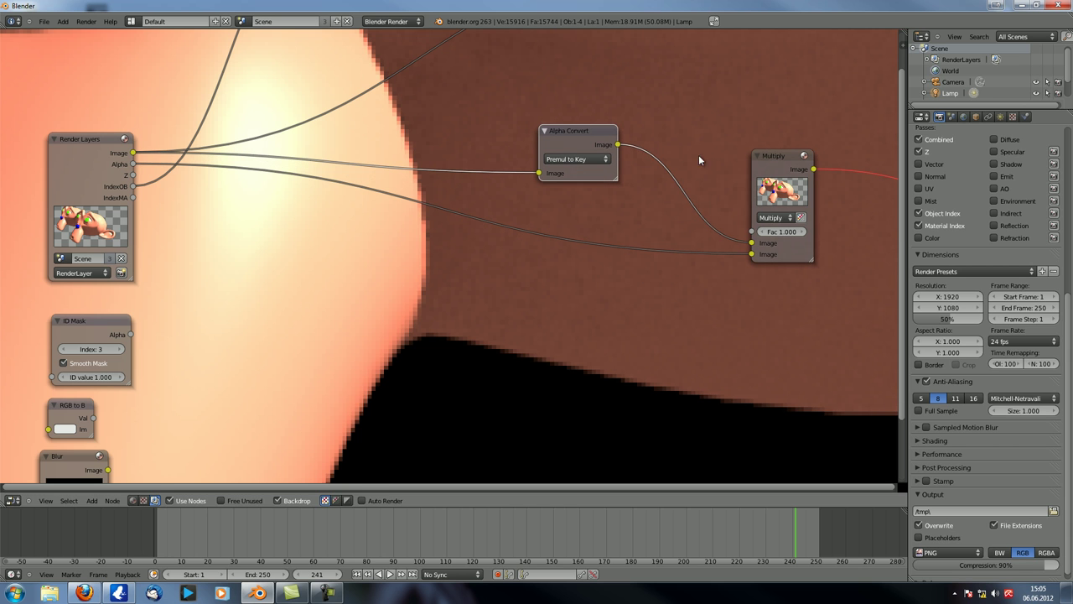
left_click_drag(782, 158, 702, 144)
key("shift+d")
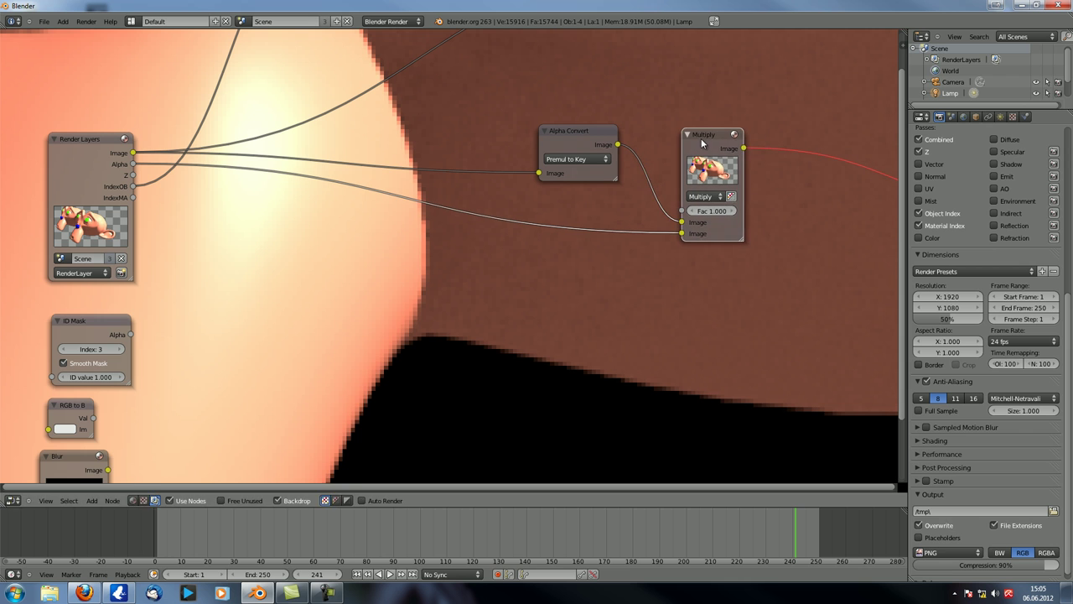
left_click(840, 161)
left_click_drag(843, 161, 810, 194)
Set the duplicated node to Divide and link Render Layers Alpha to its second image input.
left_click(815, 244)
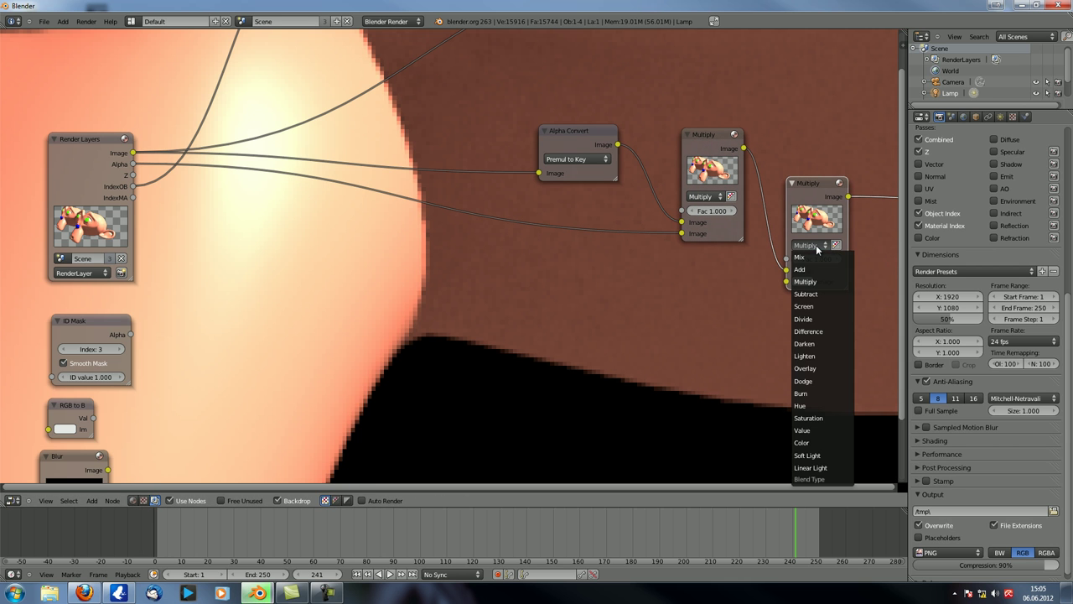
left_click(819, 318)
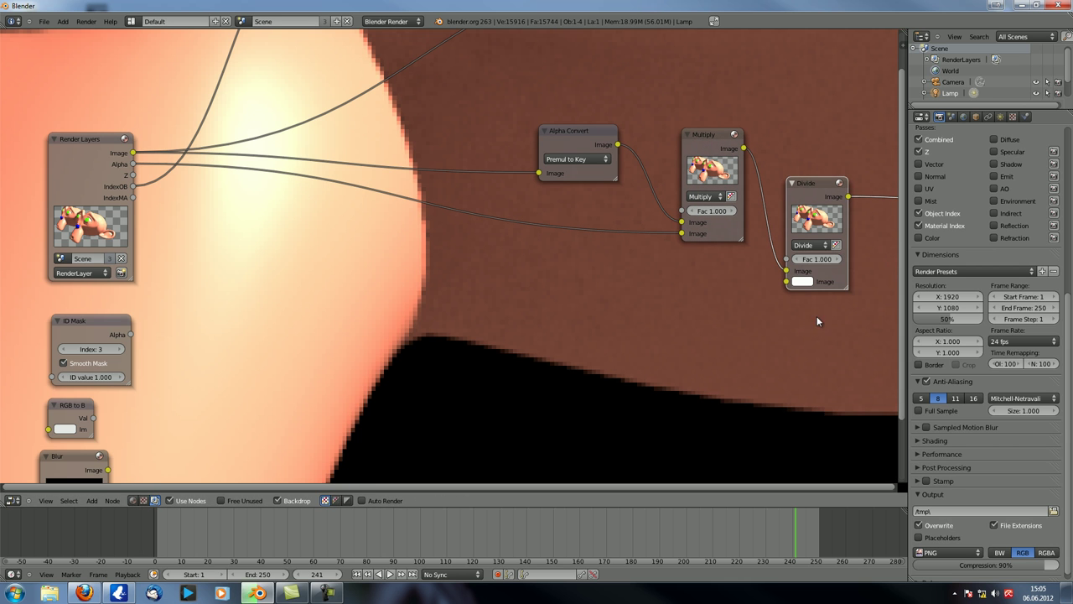
left_click_drag(133, 163, 786, 282)
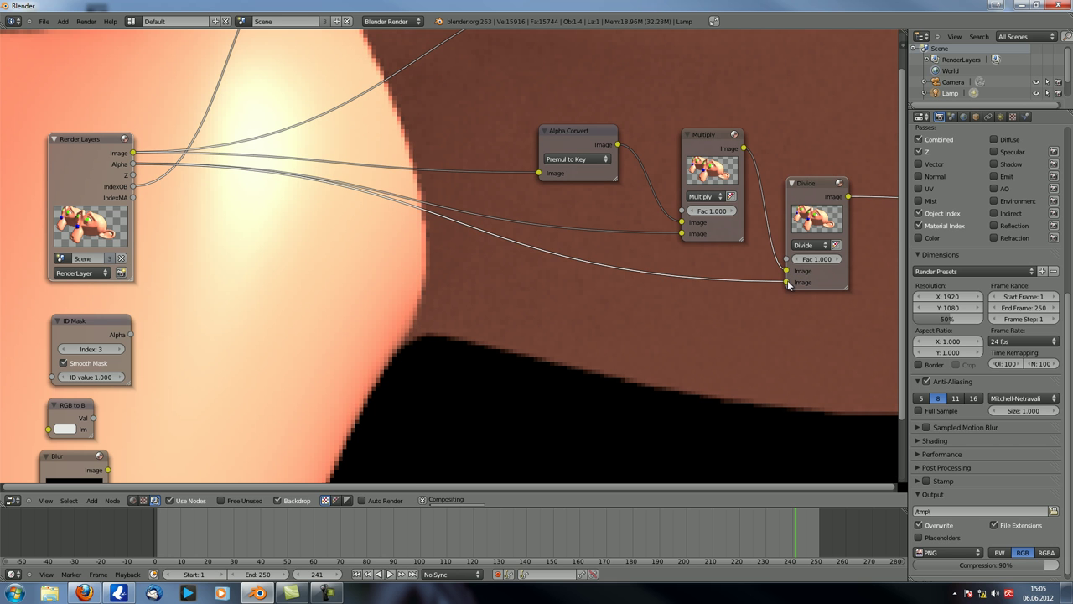
Compare the edge pixels of the Divide result with the Alpha Convert output in the Viewer.
left_click_drag(712, 134, 711, 125)
left_click(807, 189)
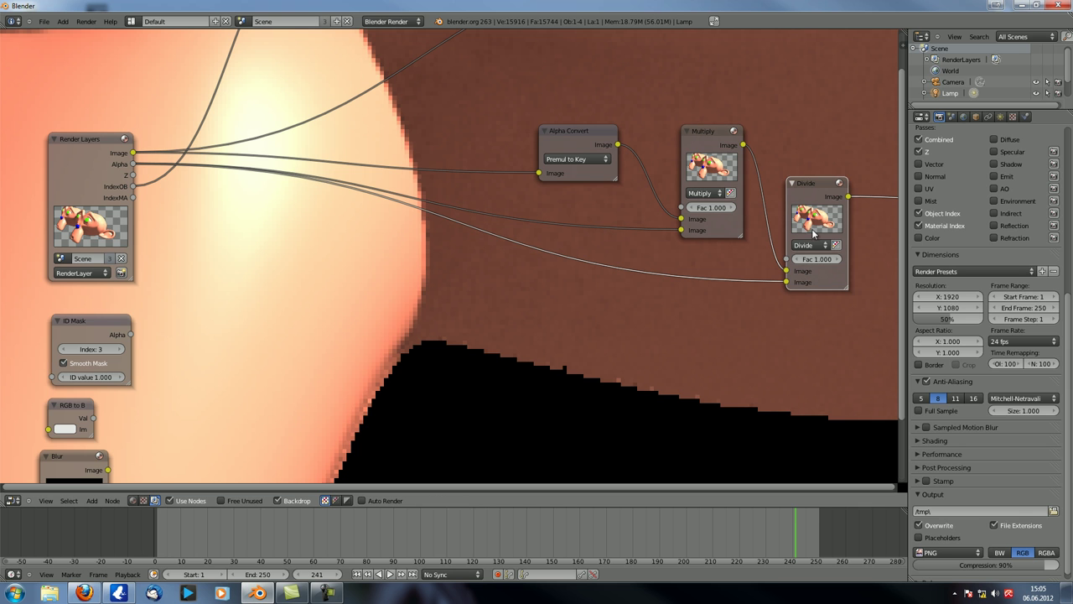
left_click(597, 141, "ctrl+shift")
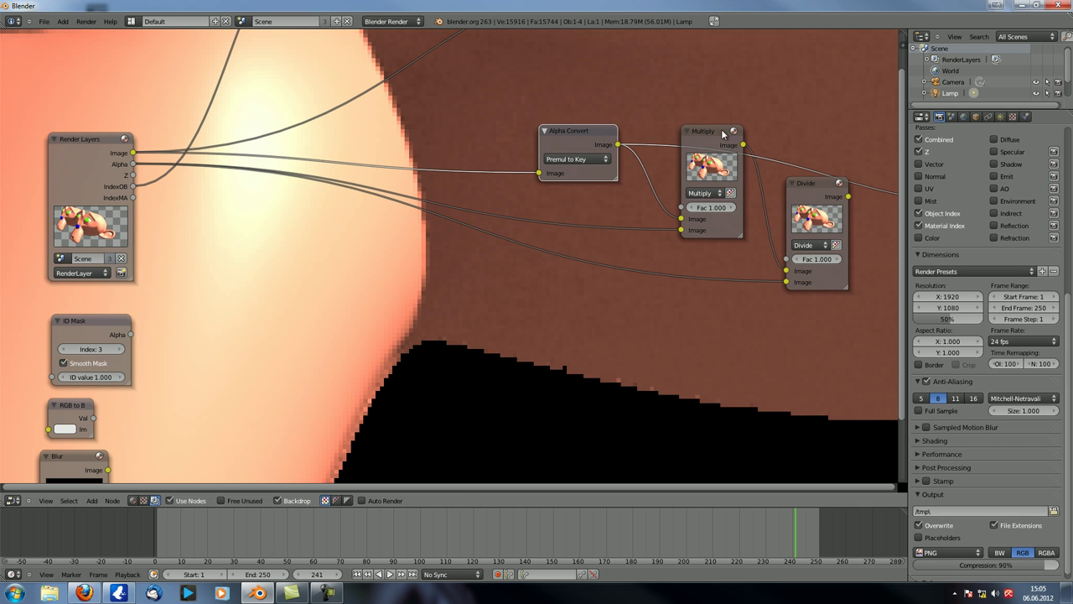
Delete the Multiply and Alpha Convert nodes, leaving only Divide.
mouse_move(490, 121)
left_mouse_down("ctrl")
mouse_move(647, 240)
mouse_move(755, 193)
mouse_move(637, 134)
left_mouse_up("ctrl")
key("x")
left_click(601, 133)
key("x")
Move Divide into the freed space, link the Render Layers image to its first input and preview it in the Viewer.
left_click_drag(821, 183, 584, 109)
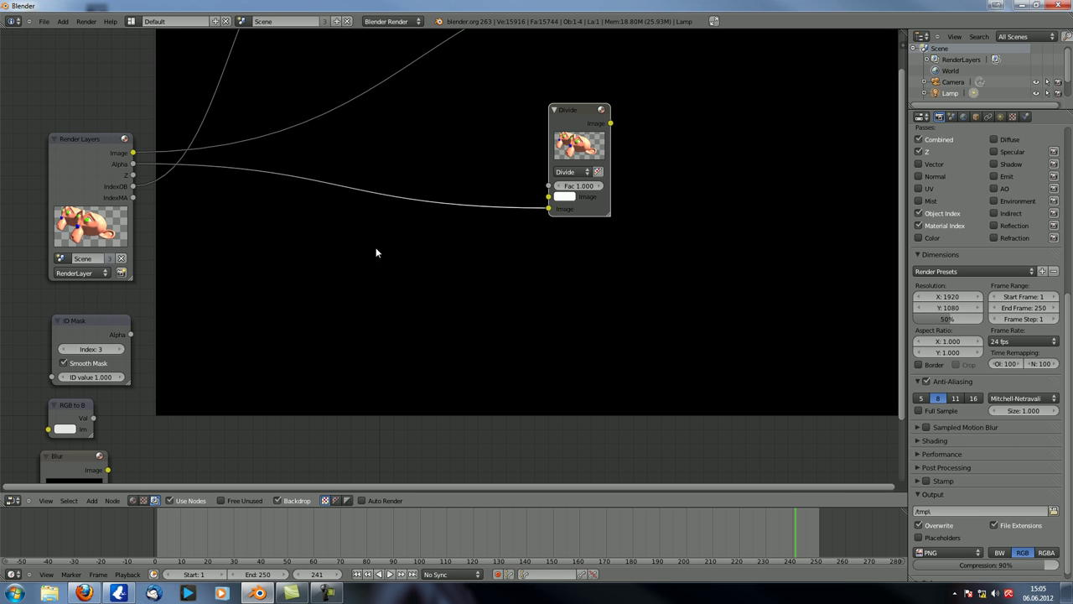
left_click_drag(133, 152, 548, 196)
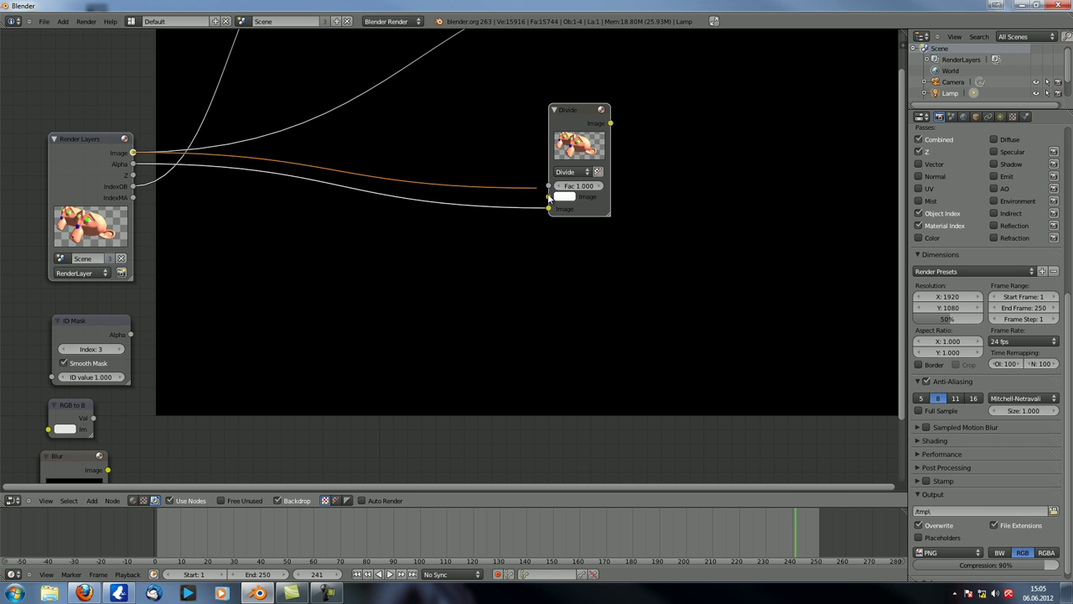
left_click(572, 112, "ctrl+shift")
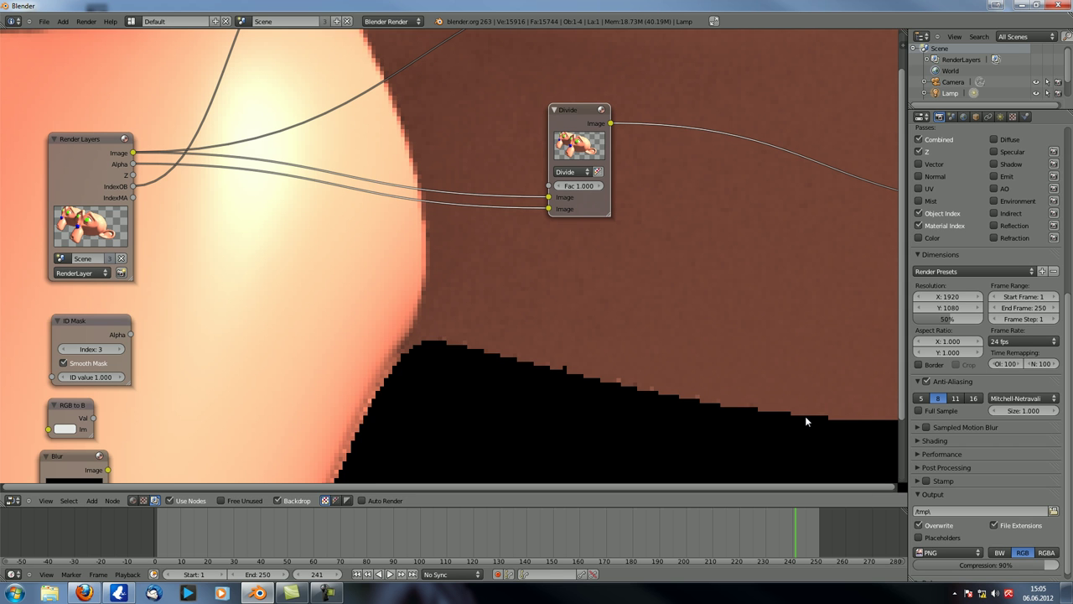
Replace Divide's first input with the Render Layers Alpha output, and look over the whole node tree.
left_click_drag(585, 120, 634, 125)
left_click_drag(132, 163, 598, 206)
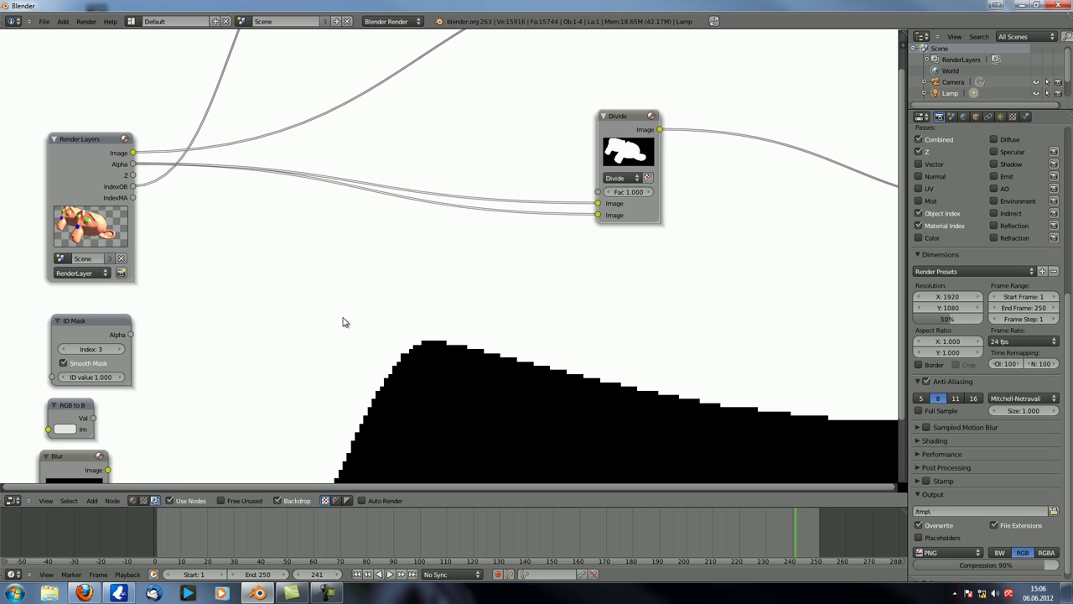
scroll(566, 388, "down", 3)
middle_click_drag(630, 329, 415, 175)
scroll(417, 237, "down", 8)
middle_click_drag(418, 256, 525, 255)
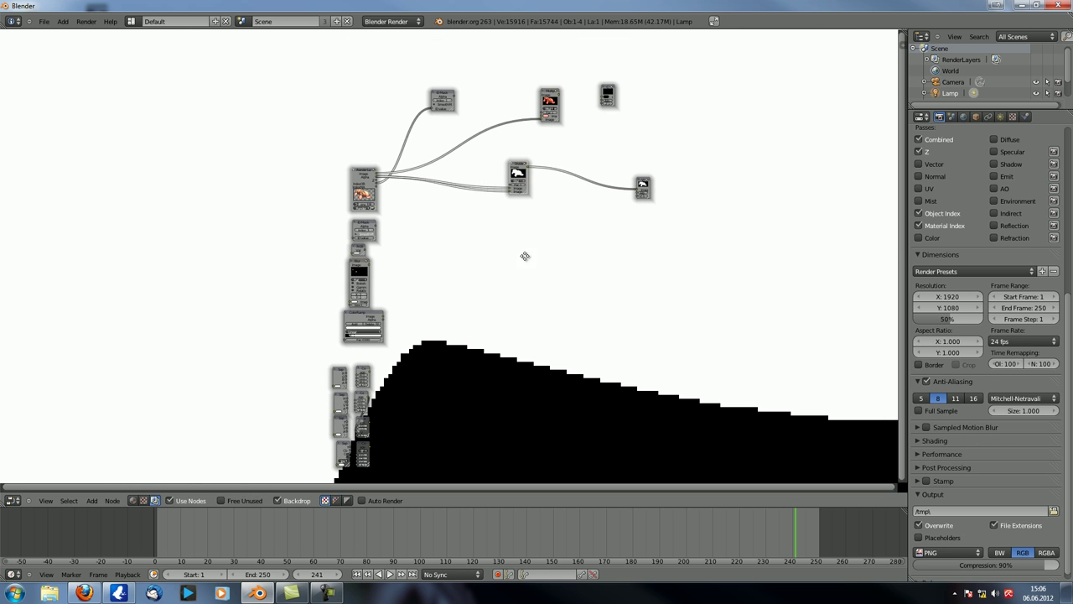